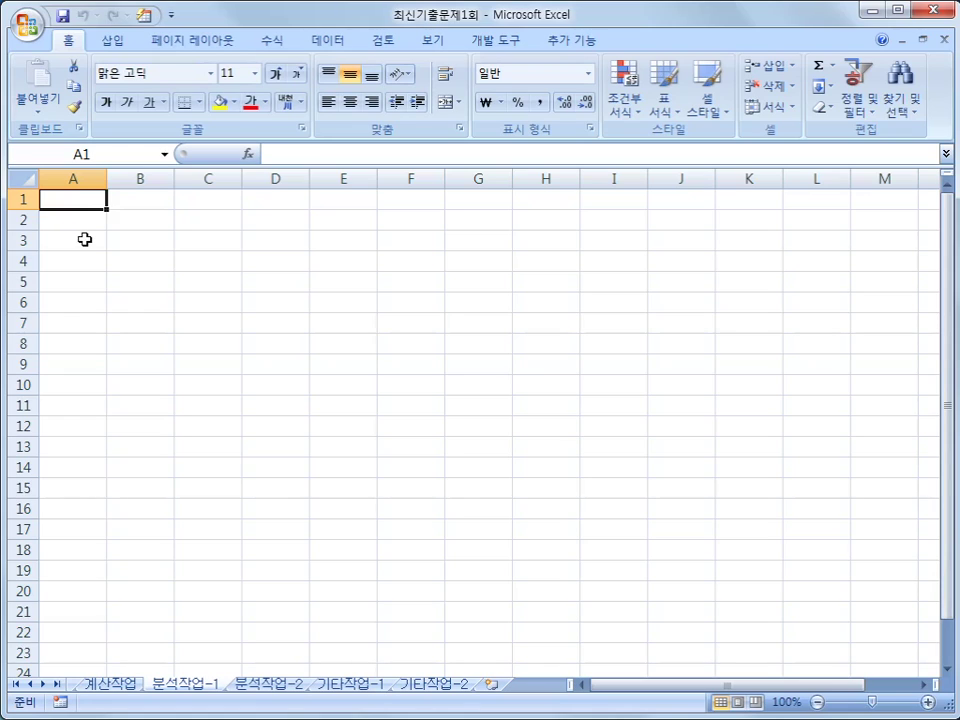
left_click(144, 203)
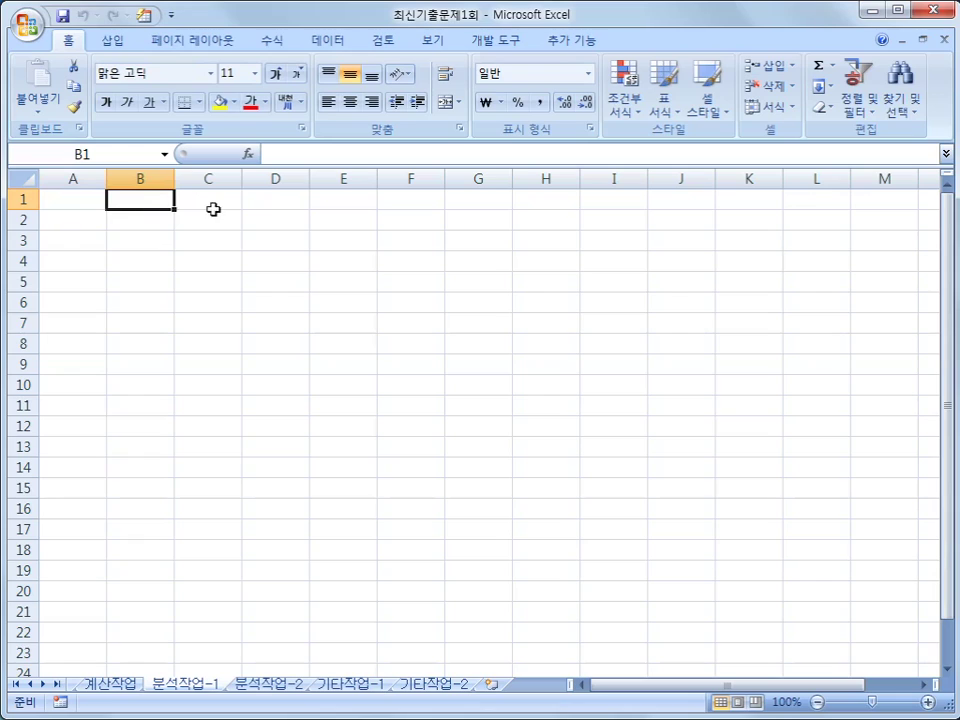
left_click(140, 244)
left_click(139, 196)
left_click_drag(139, 196, 193, 197)
- Start a Microsoft Query import at cell B3 from an MS Access Database source, using the file 선물세트판매.accdb
left_click(146, 244)
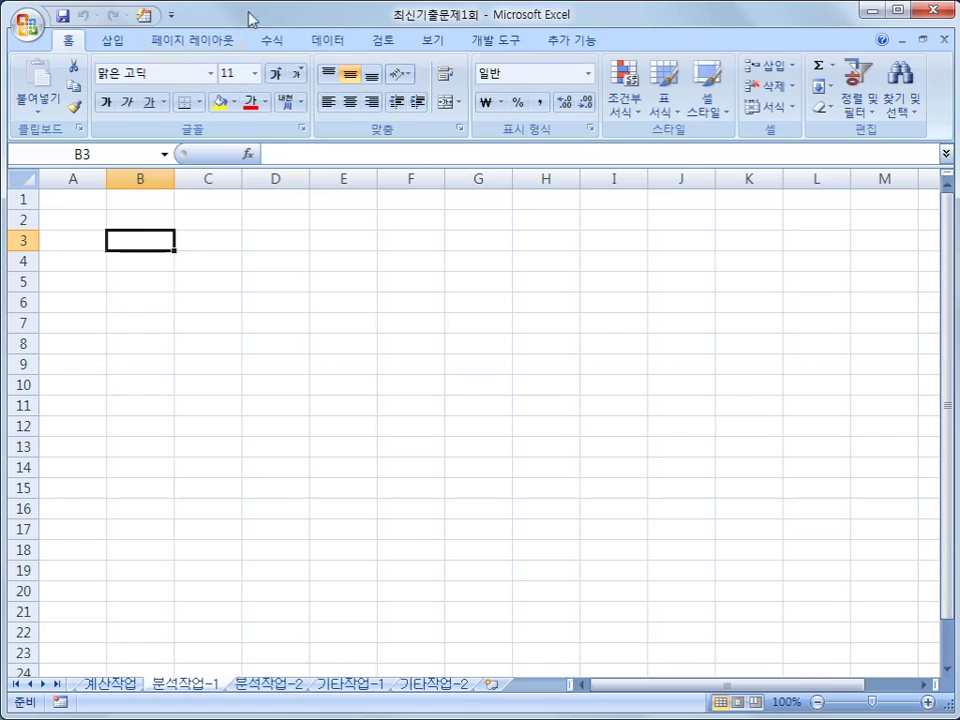
left_click(345, 41)
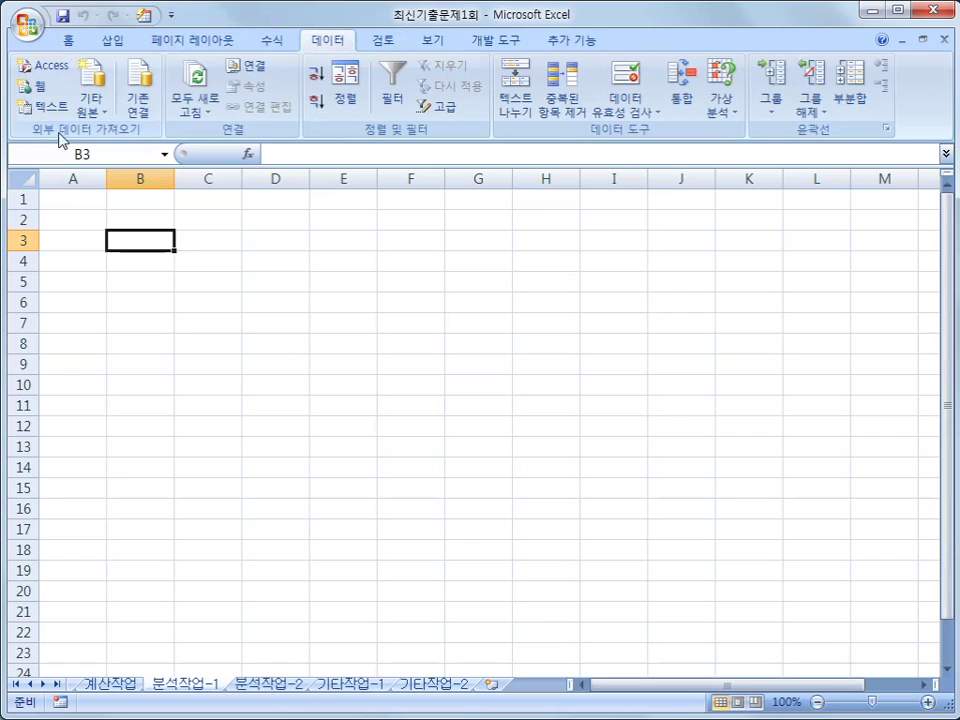
left_click(98, 118)
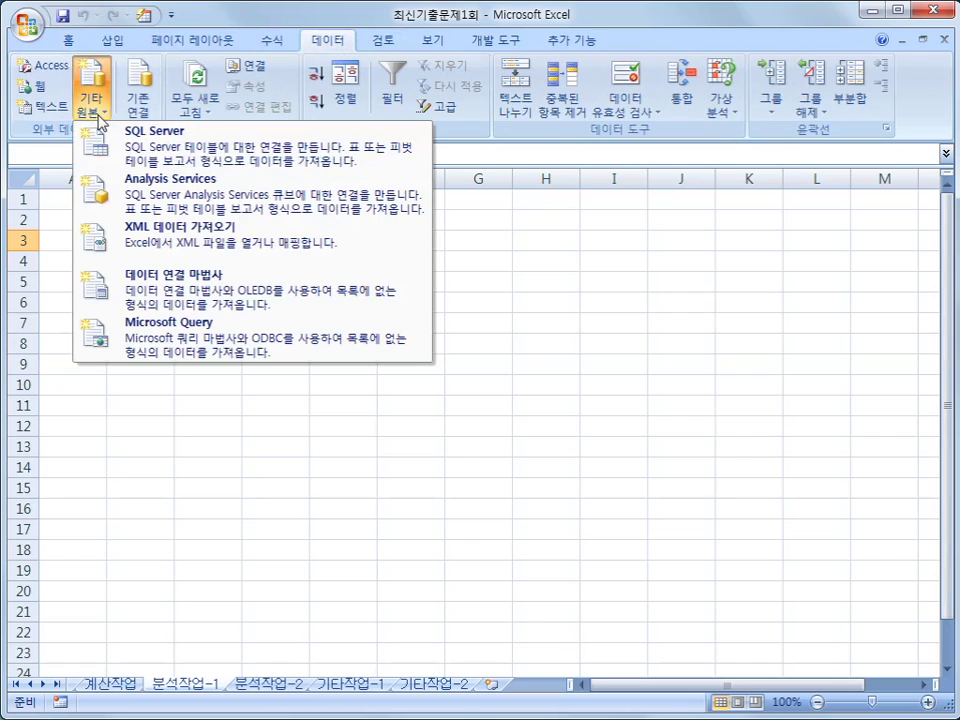
left_click(233, 347)
left_click(297, 318)
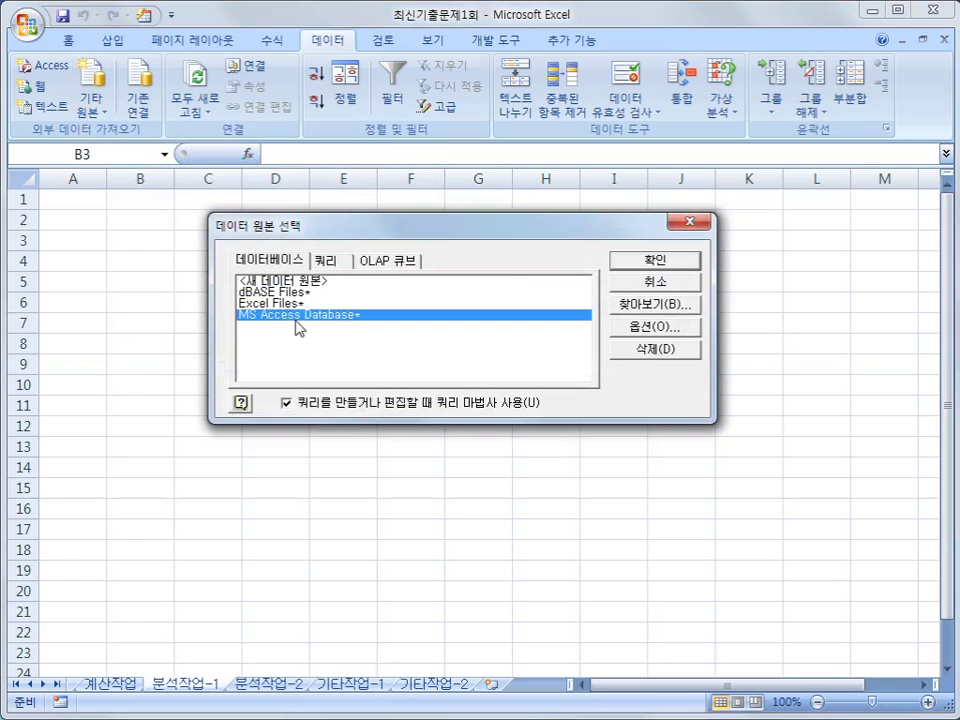
left_click(664, 262)
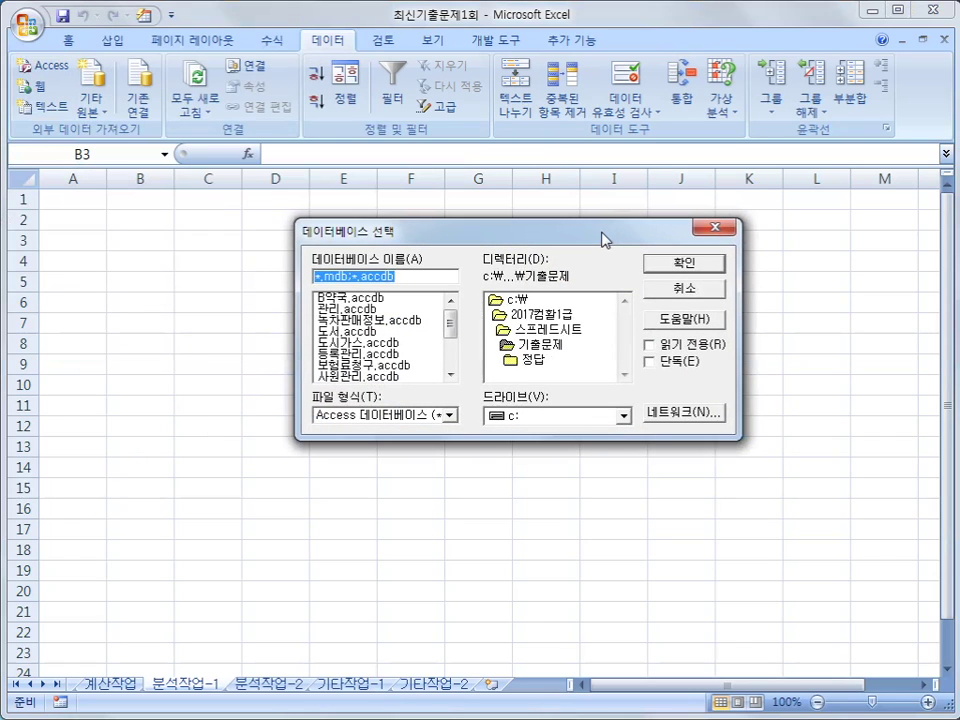
left_click_drag(449, 335, 451, 349)
left_click(414, 355)
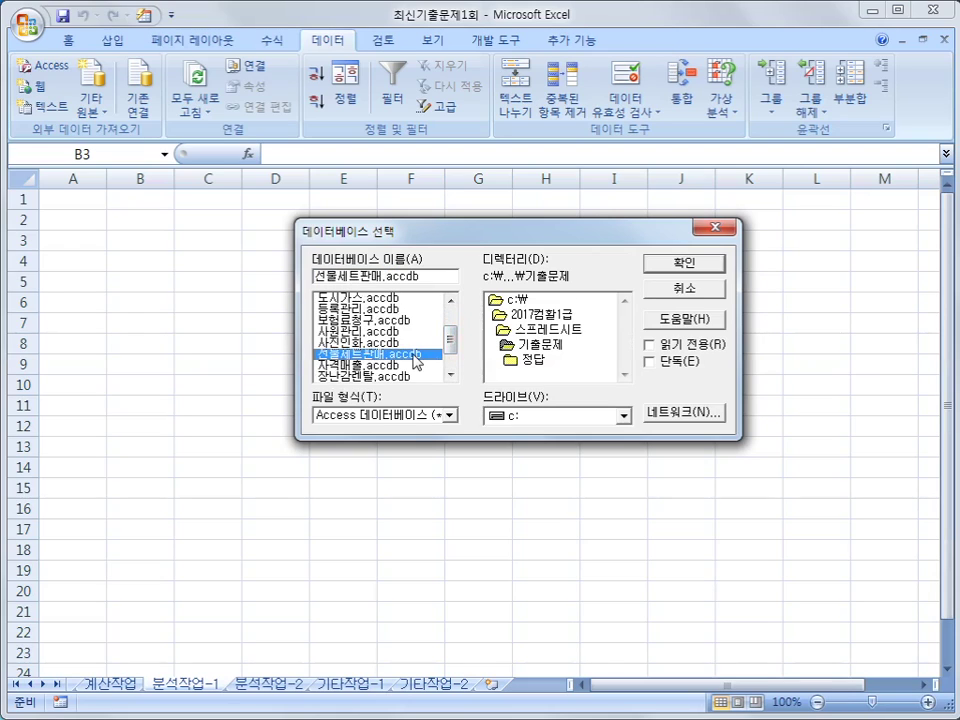
left_click(651, 268)
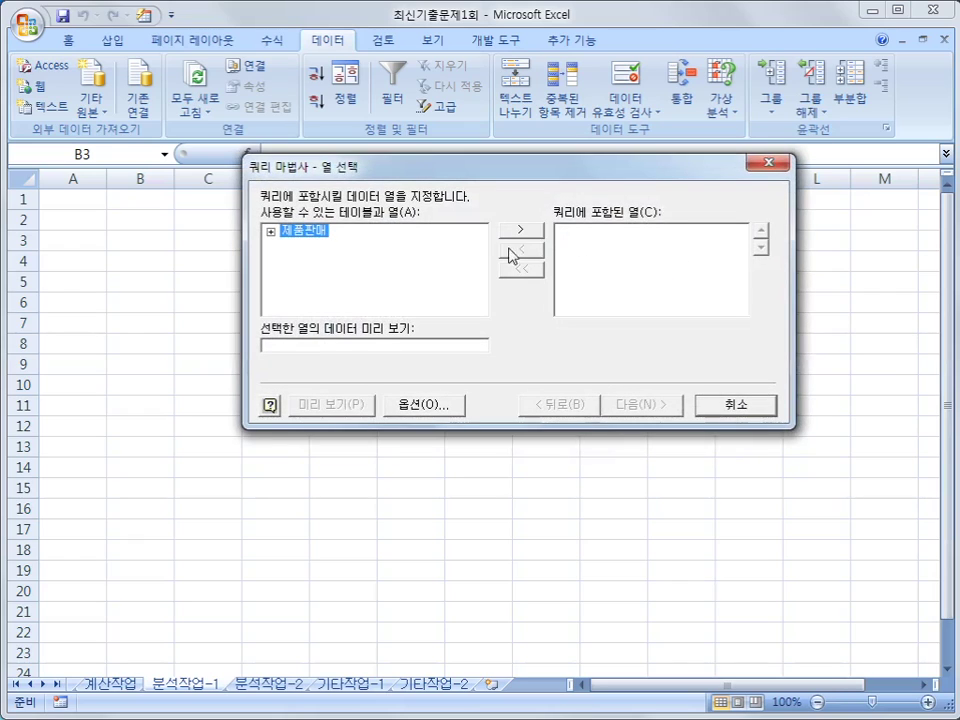
- Add the 구분, 브랜드이름, 제조일자 and 판매수량 columns of the 제품판매 table to the query
double_click(316, 234)
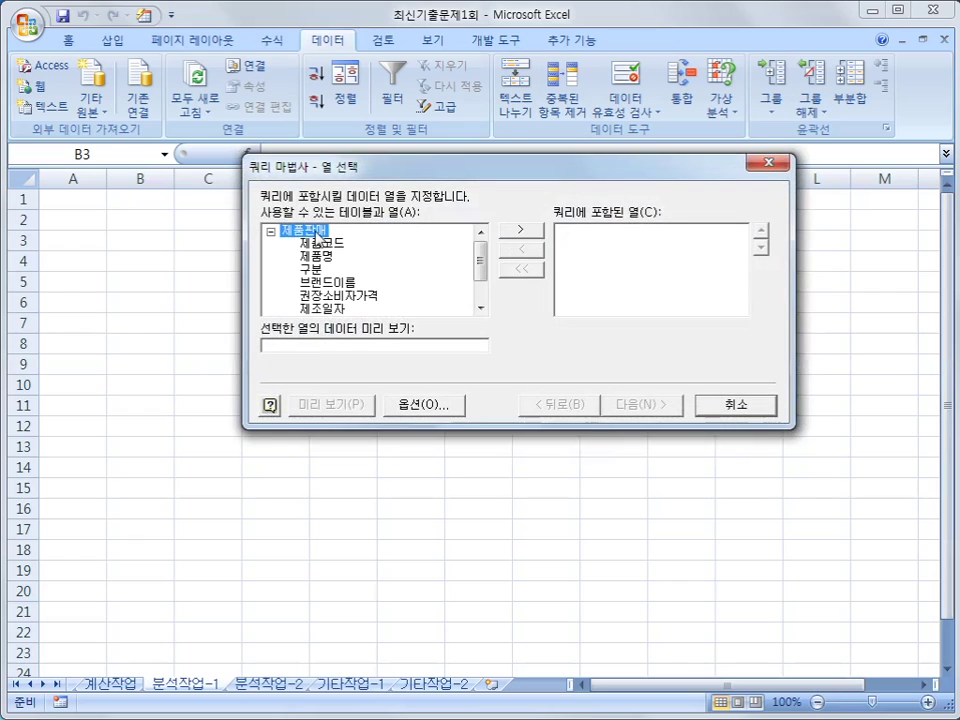
double_click(319, 269)
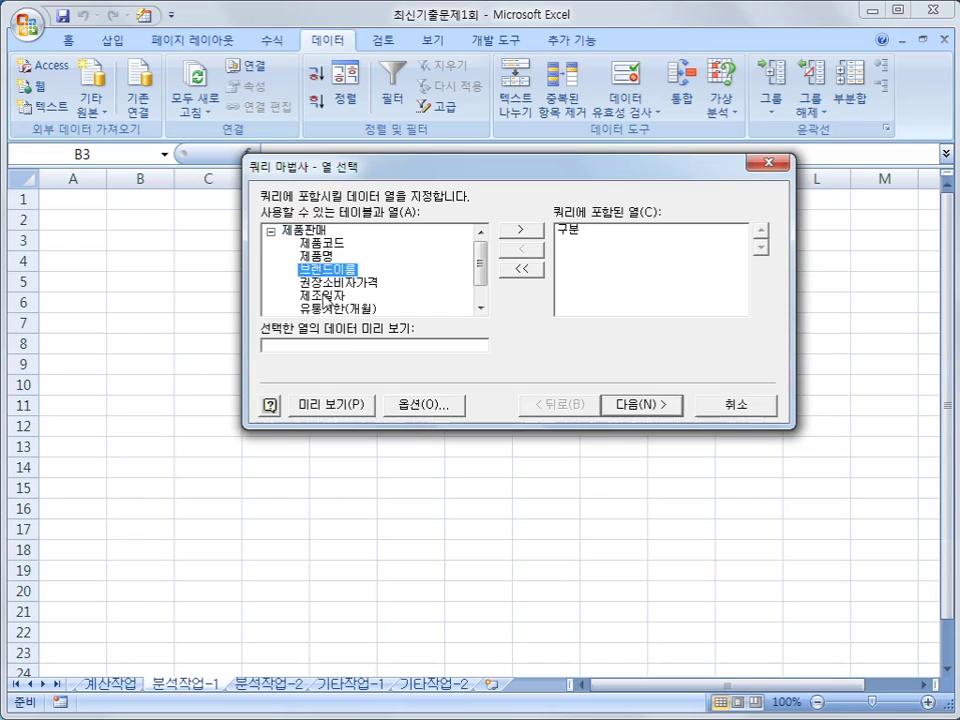
double_click(330, 269)
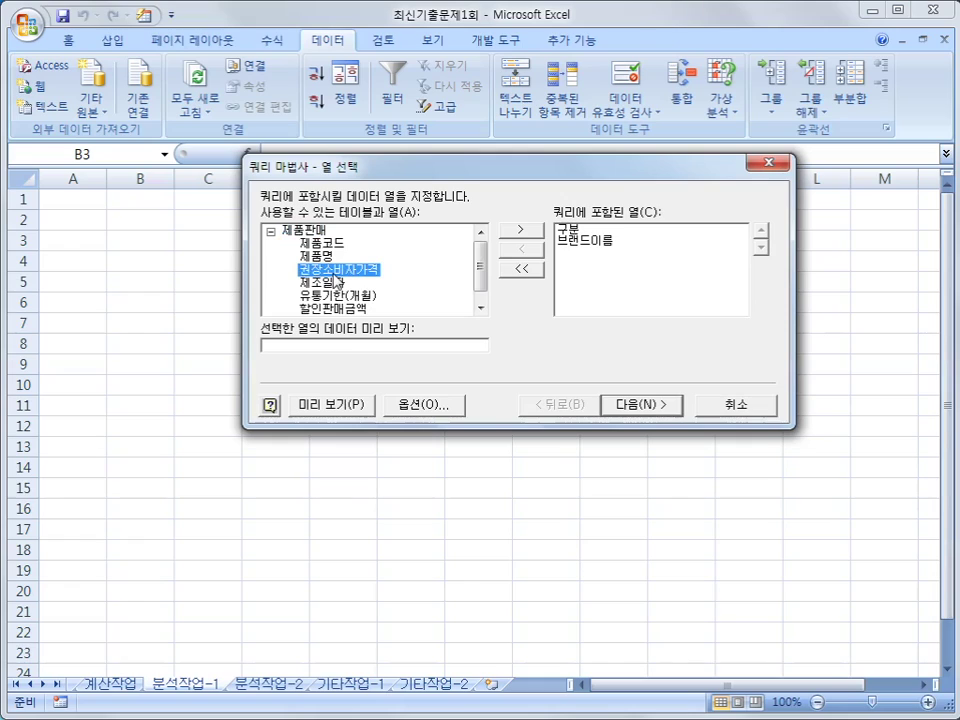
double_click(333, 283)
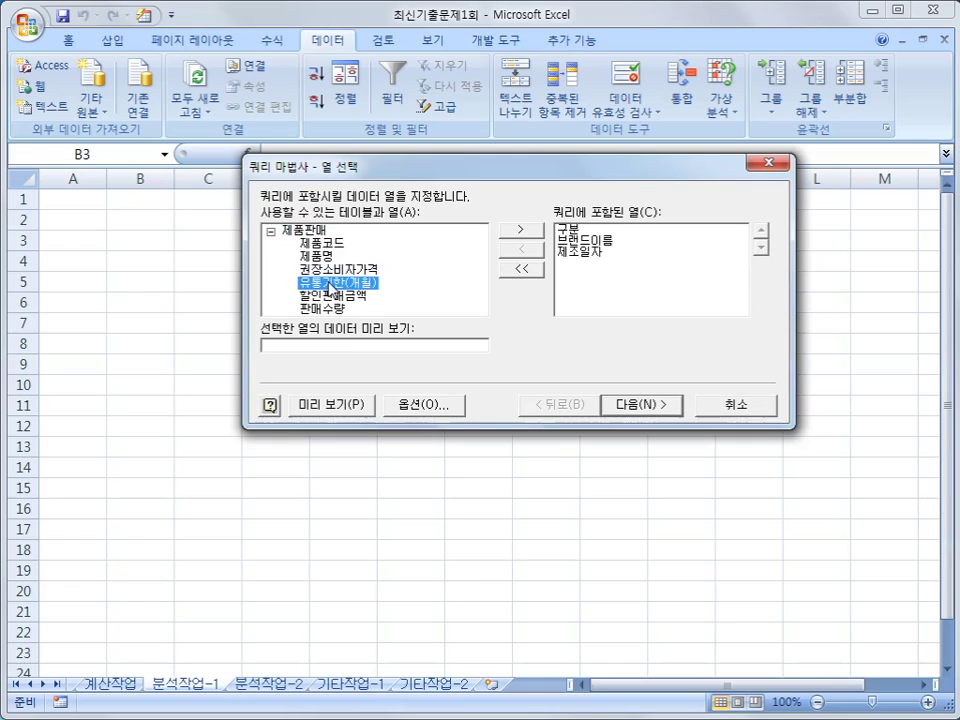
double_click(330, 308)
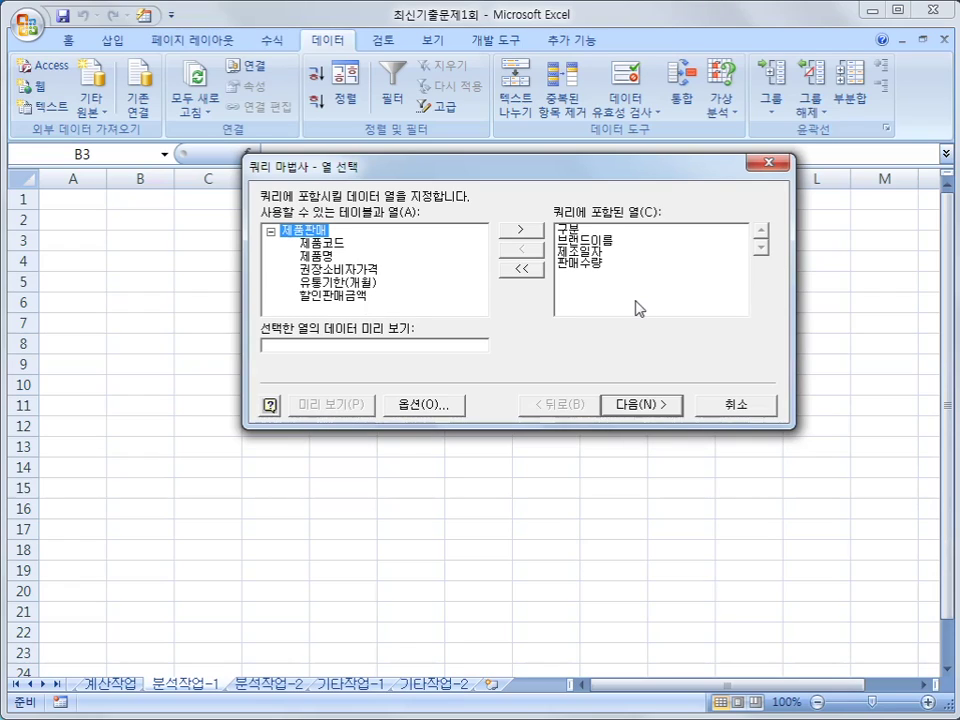
- Finish the query without any filter or sort order and return its data to Excel
left_click(647, 403)
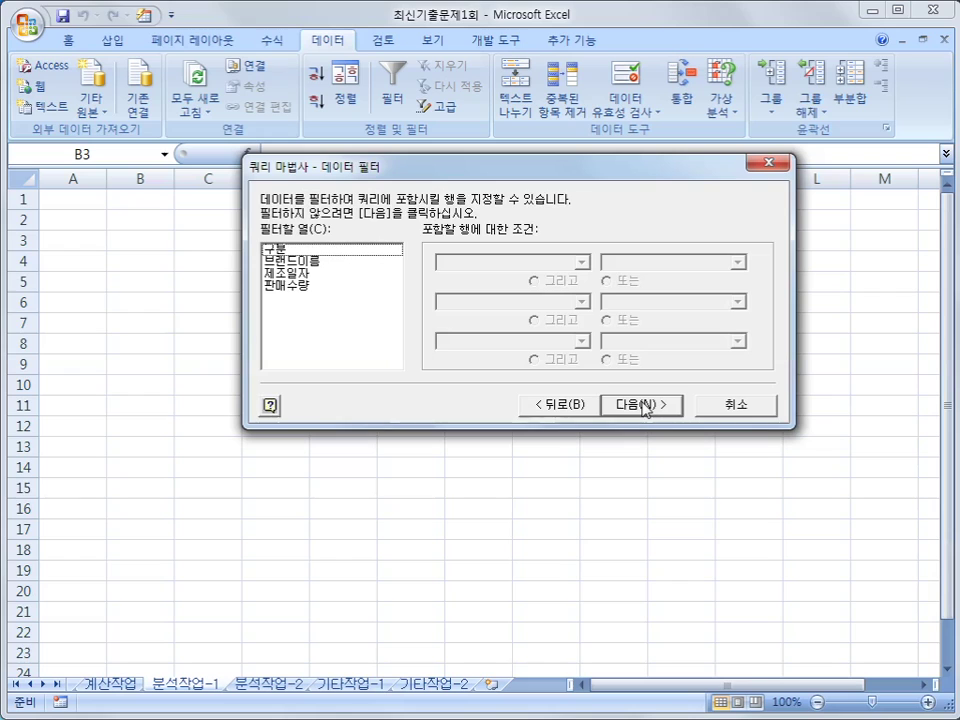
left_click(645, 405)
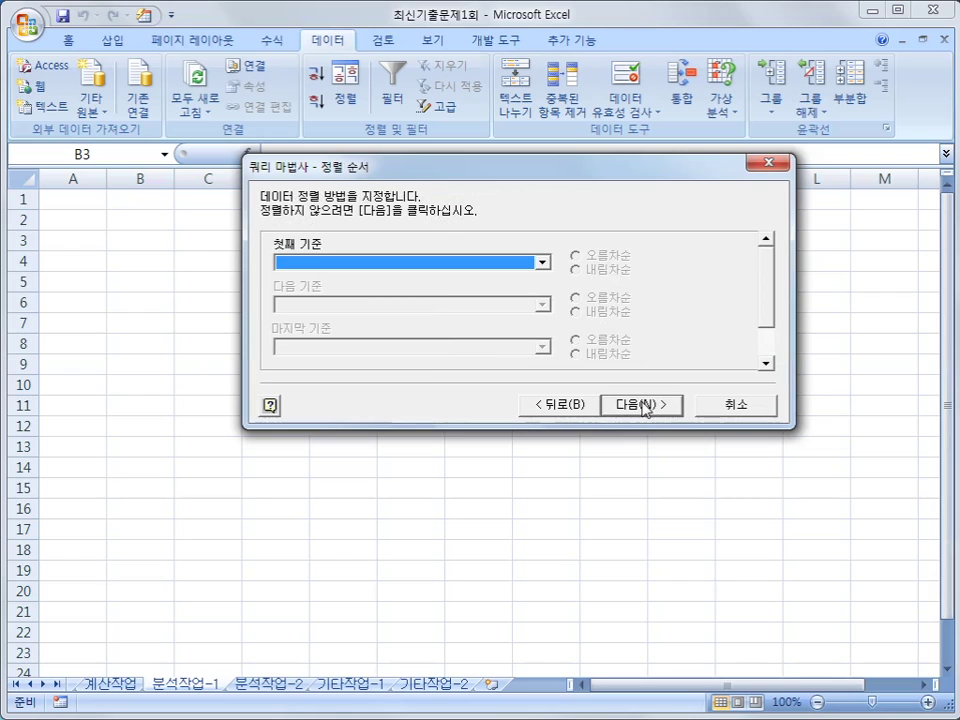
left_click(645, 405)
left_click(643, 405)
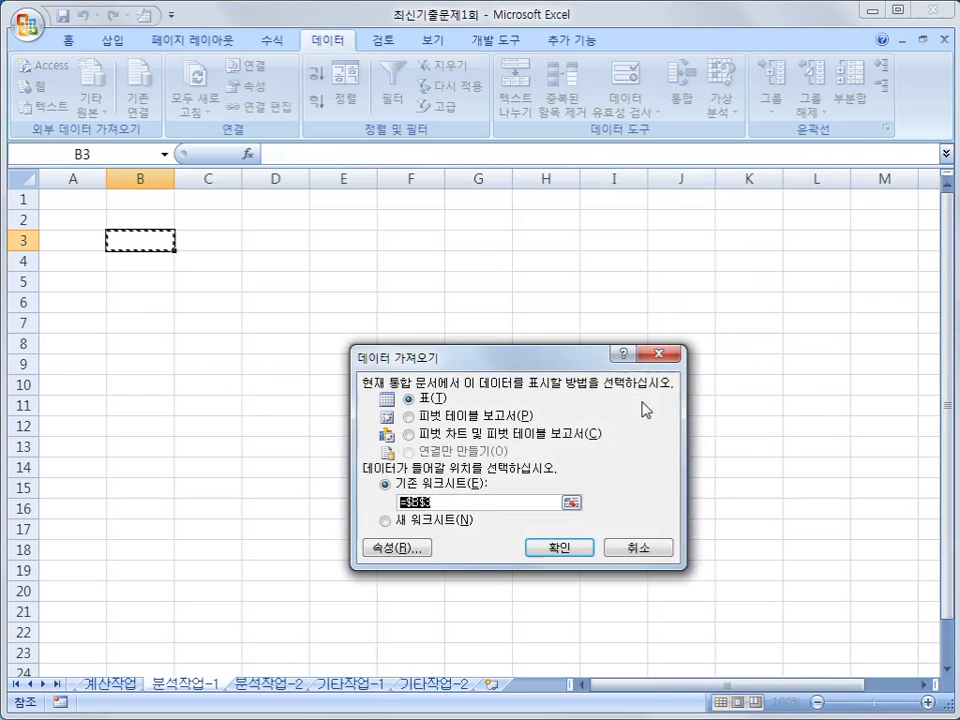
- Import the data as a pivot table report in the existing worksheet at cell B3
left_click_drag(555, 357, 567, 255)
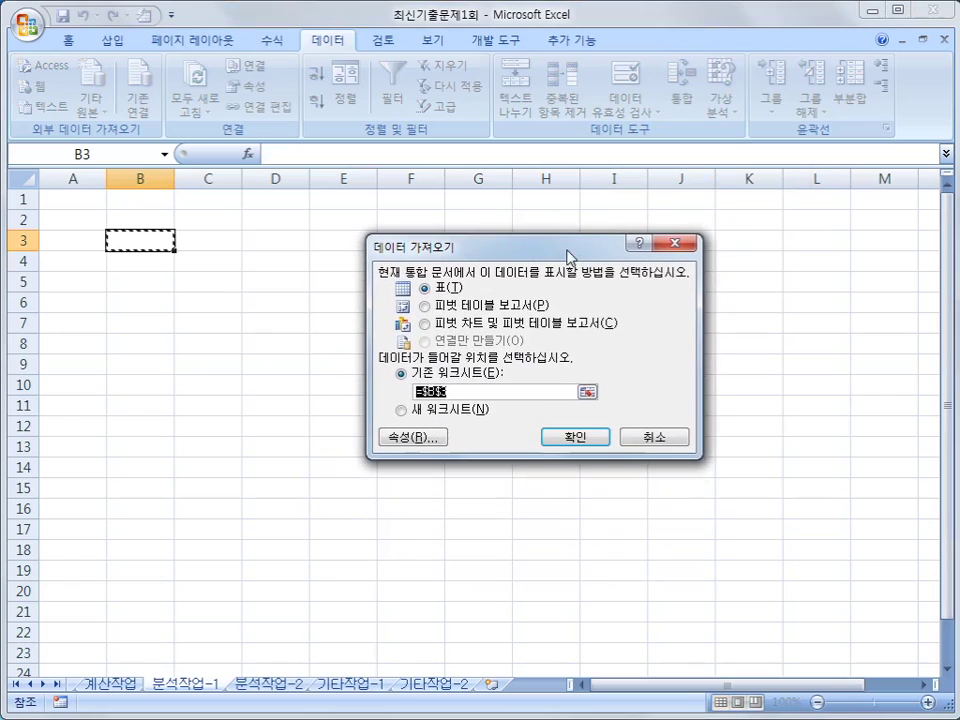
left_click(530, 307)
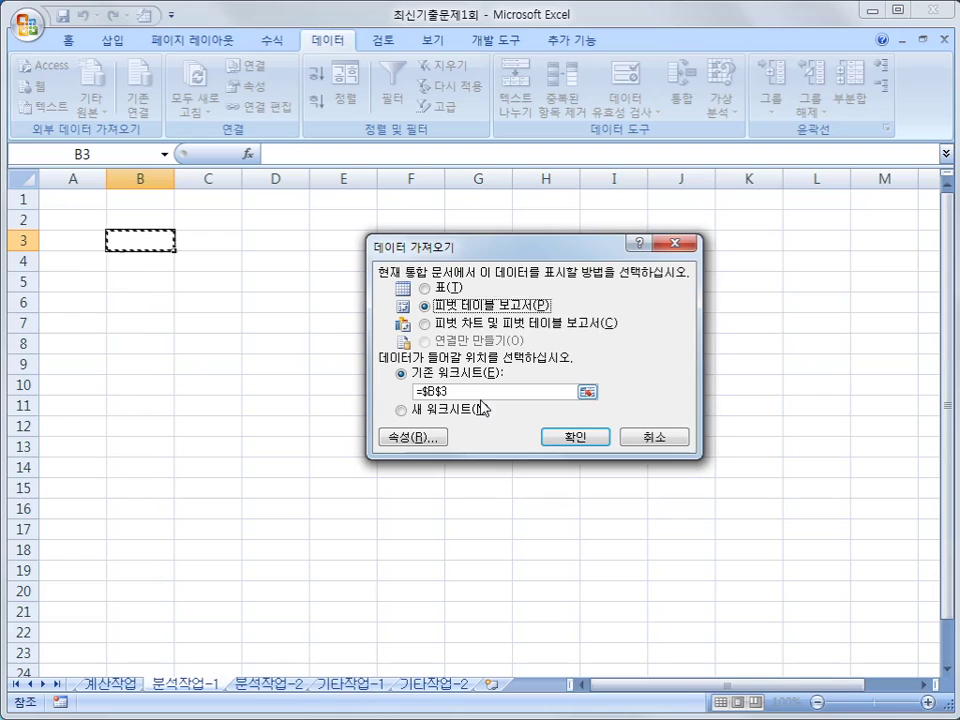
left_click(588, 443)
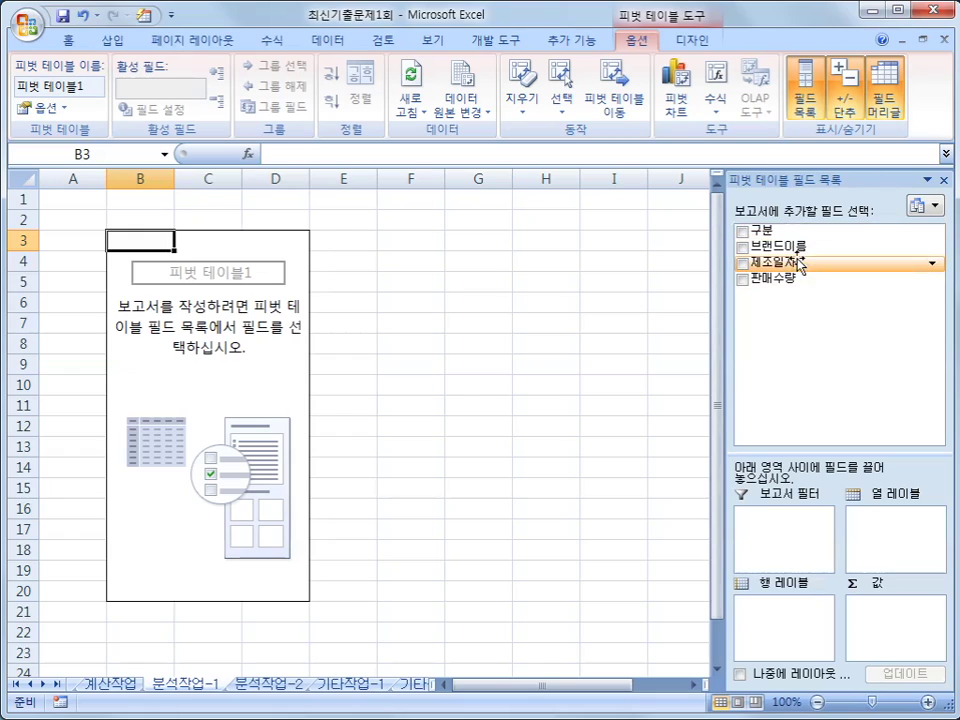
- Lay out the pivot table with 브랜드이름 as report filter, 제조일자 as rows, 구분 as columns and 판매수량 as values
left_click_drag(770, 246, 792, 528)
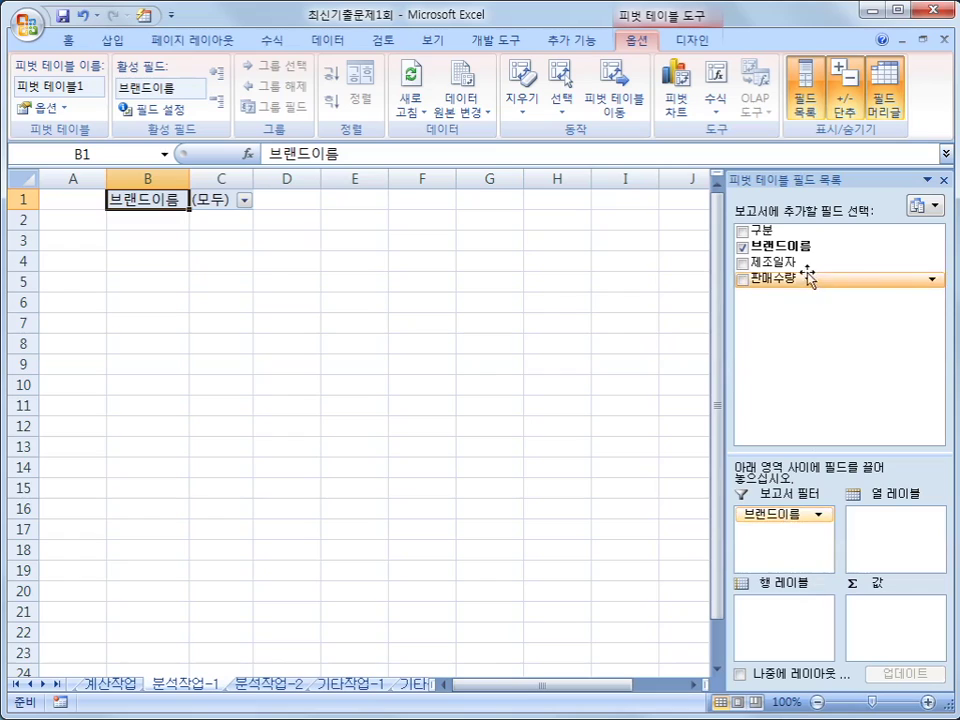
left_click_drag(773, 262, 800, 620)
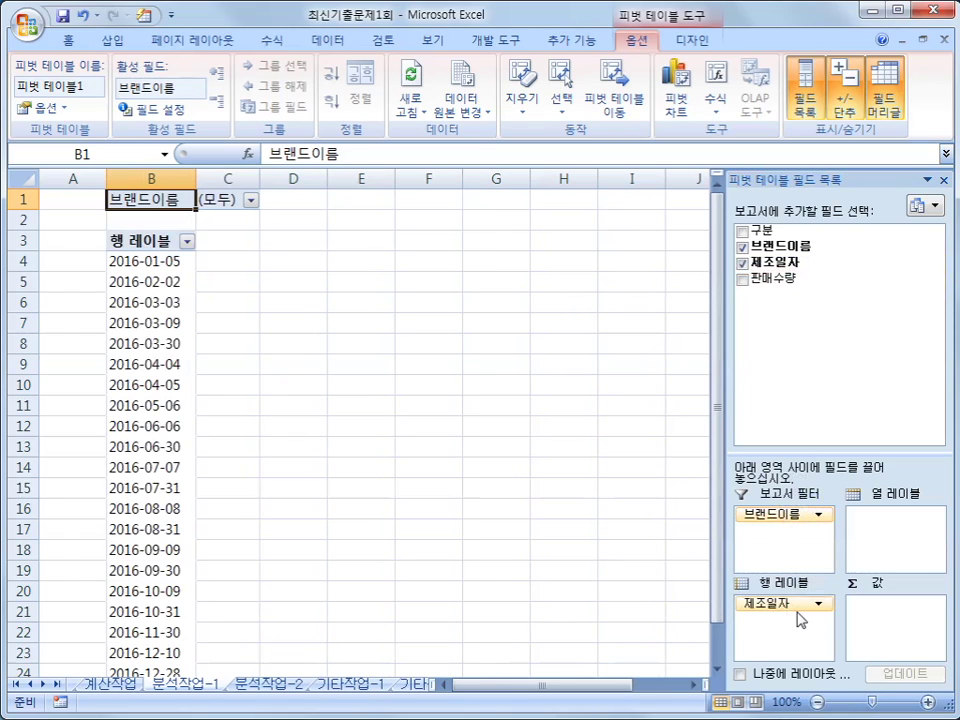
left_click_drag(848, 231, 885, 535)
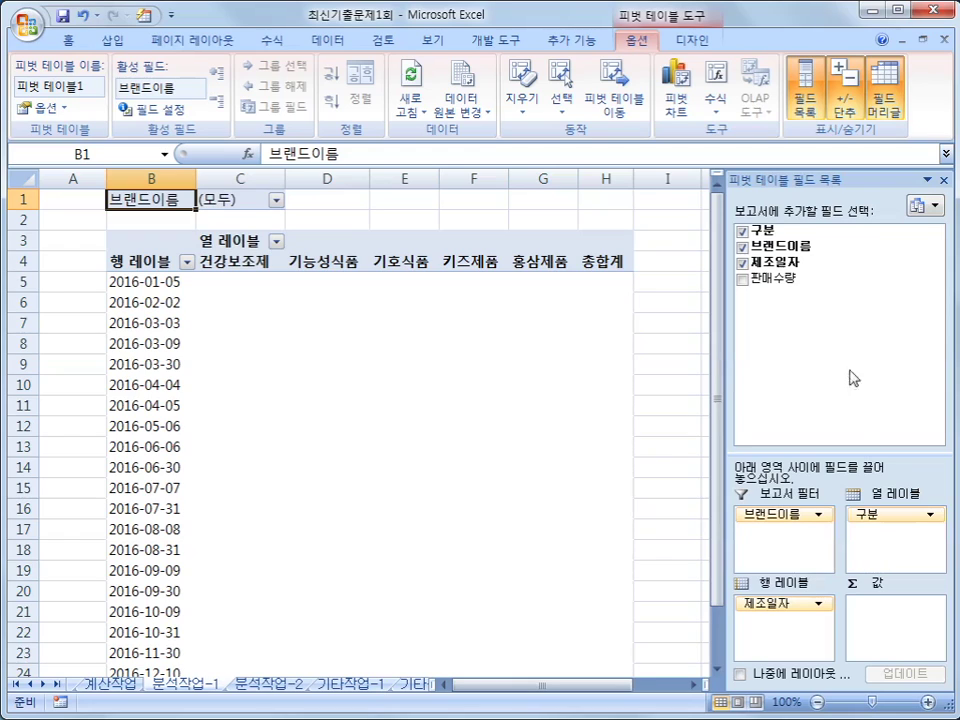
left_click_drag(792, 285, 890, 625)
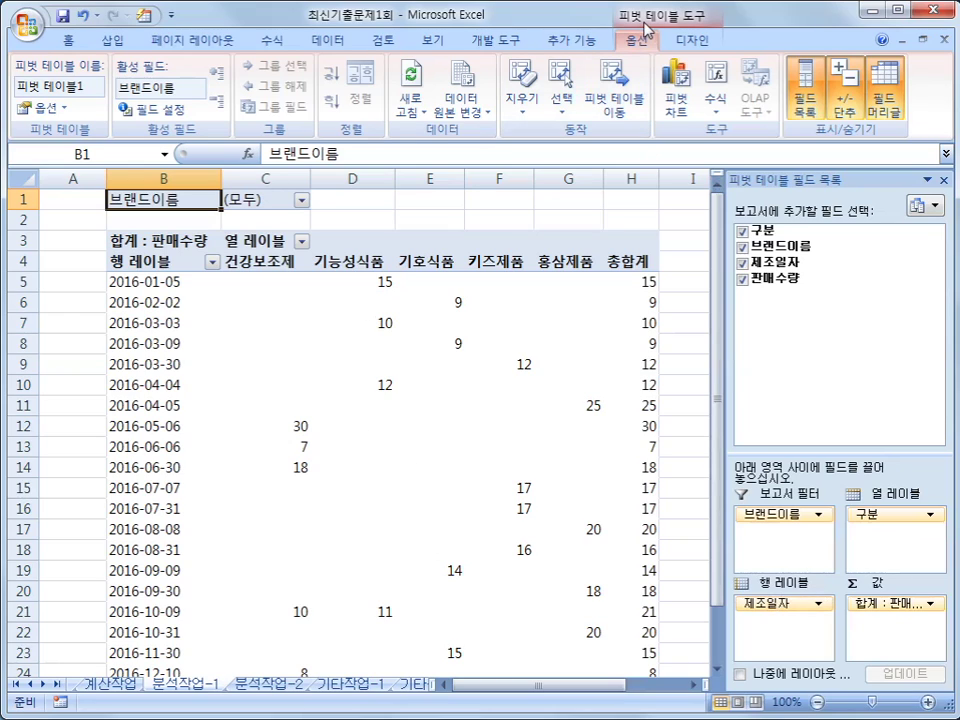
- Set the pivot table's report layout to outline form (개요 형식)
left_click(688, 40)
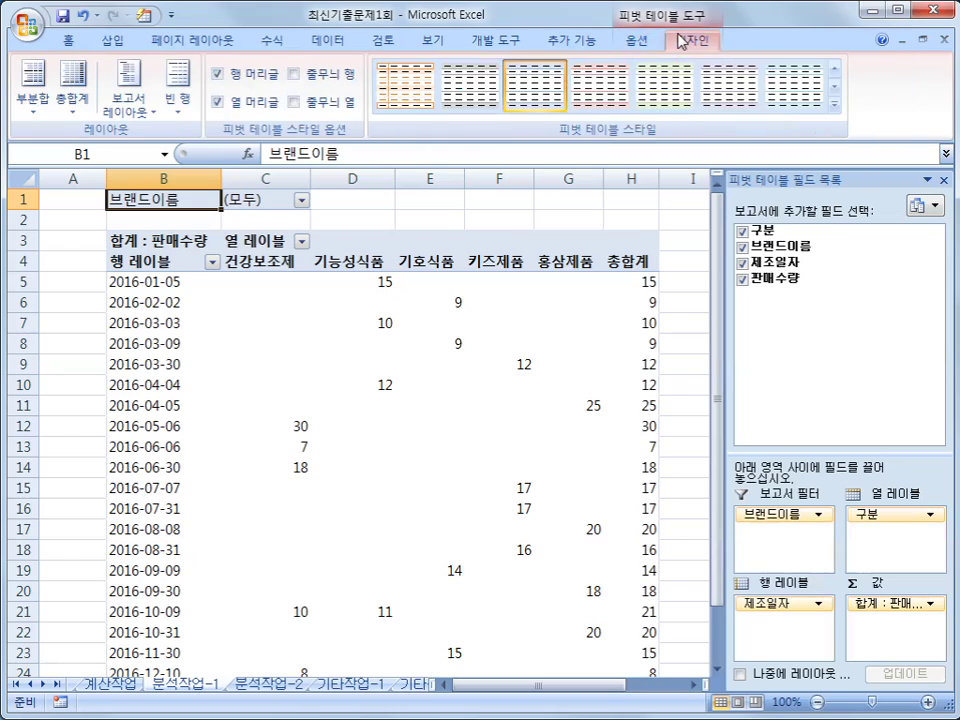
left_click(145, 112)
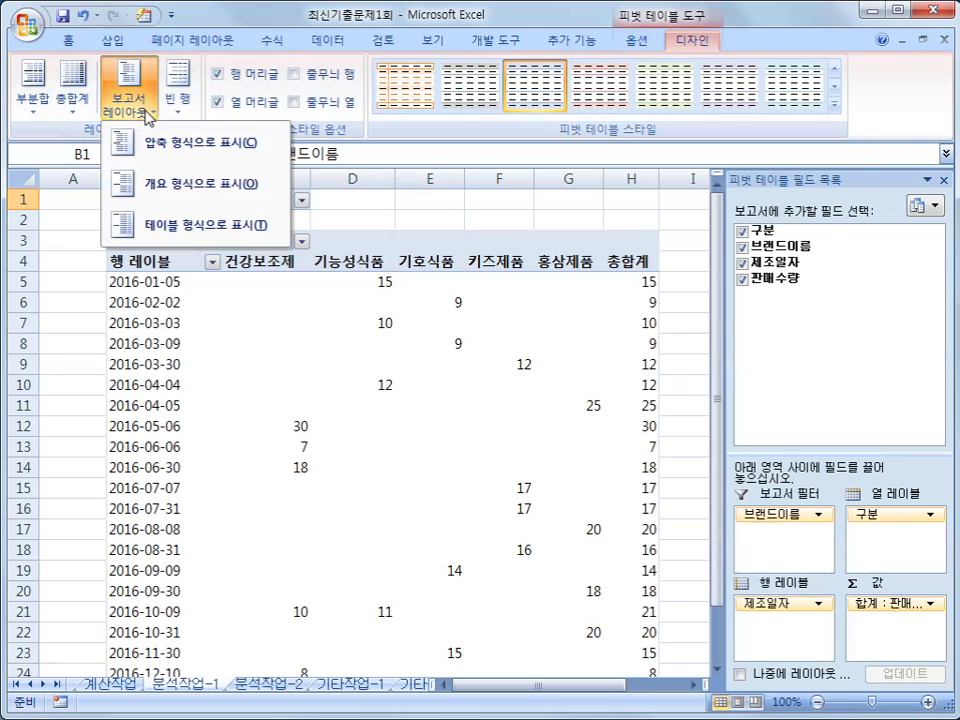
left_click(170, 201)
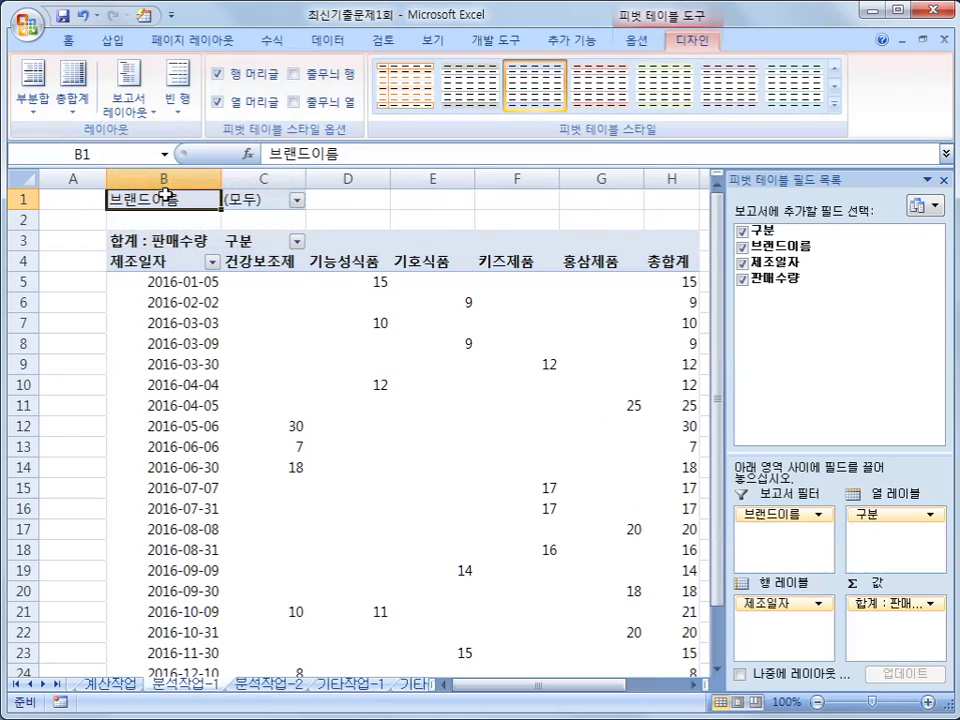
- Group the 제조일자 row field by month (월) and quarter (분기)
mouse_move(325, 378)
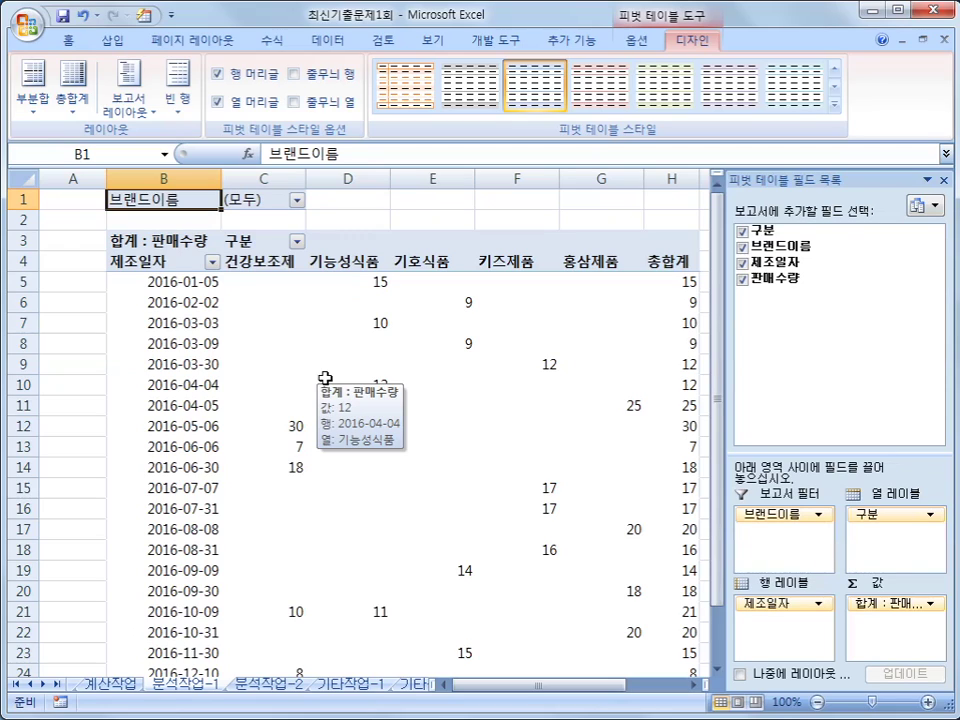
left_click(150, 262)
right_click(155, 266)
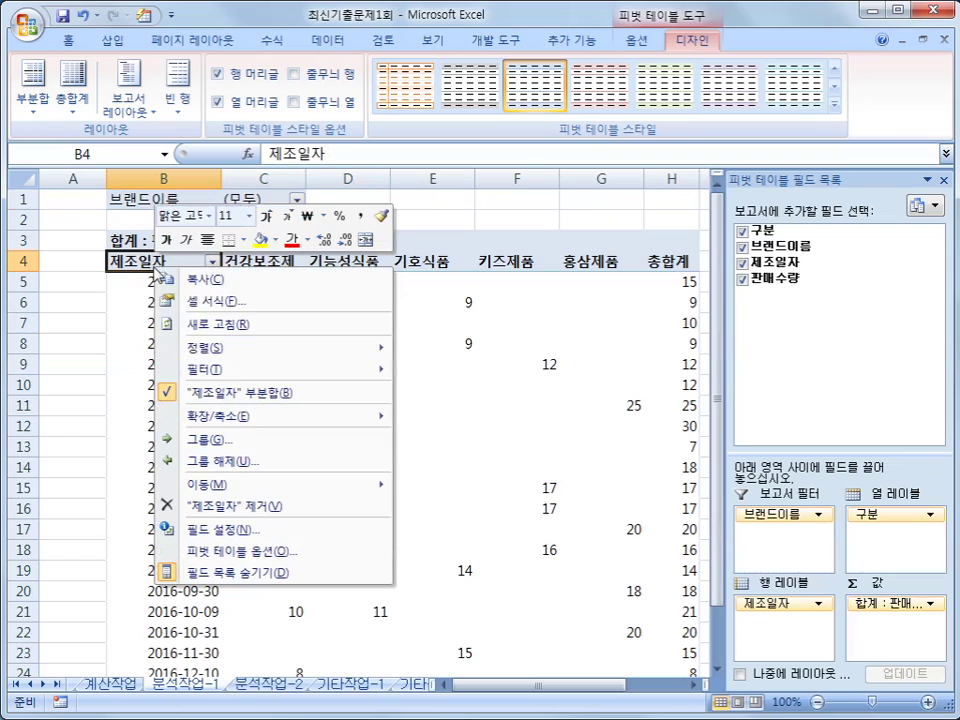
left_click(293, 443)
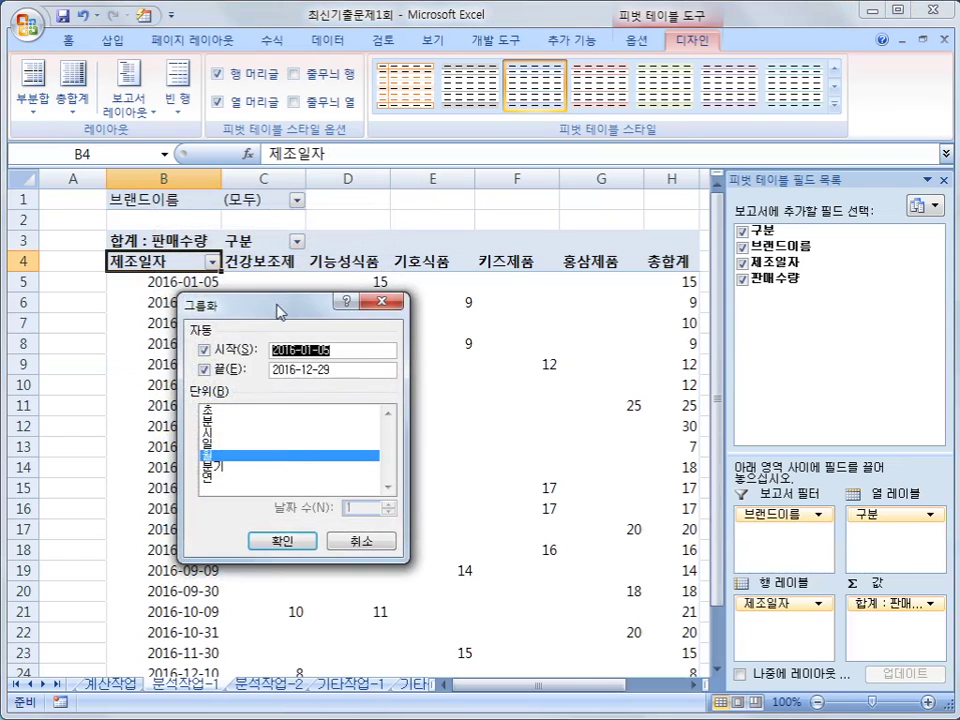
left_click_drag(278, 311, 386, 283)
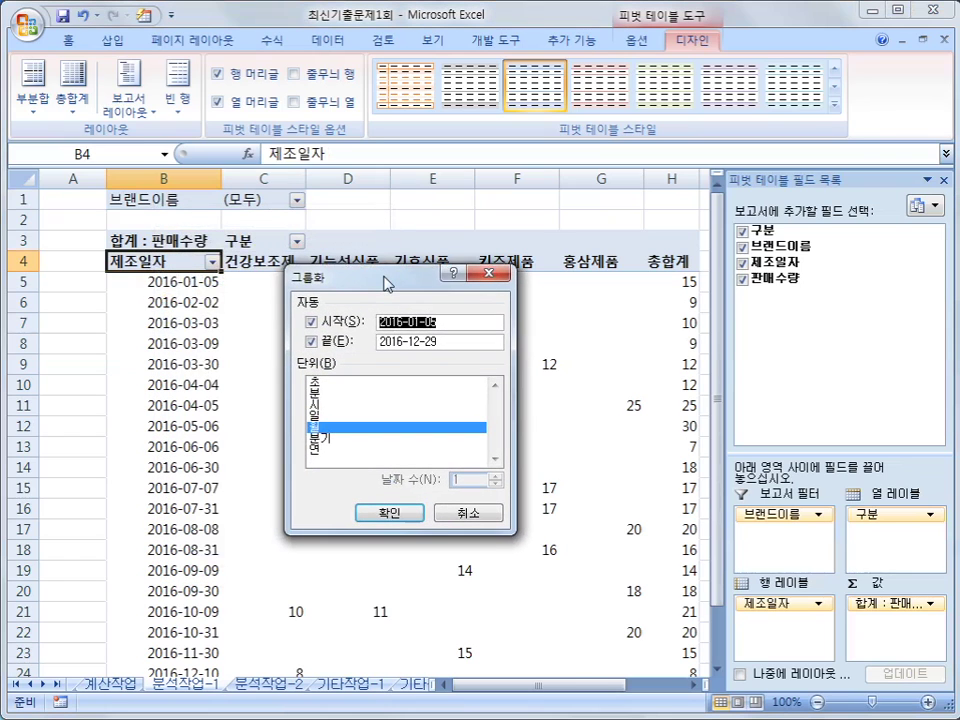
left_click(331, 445)
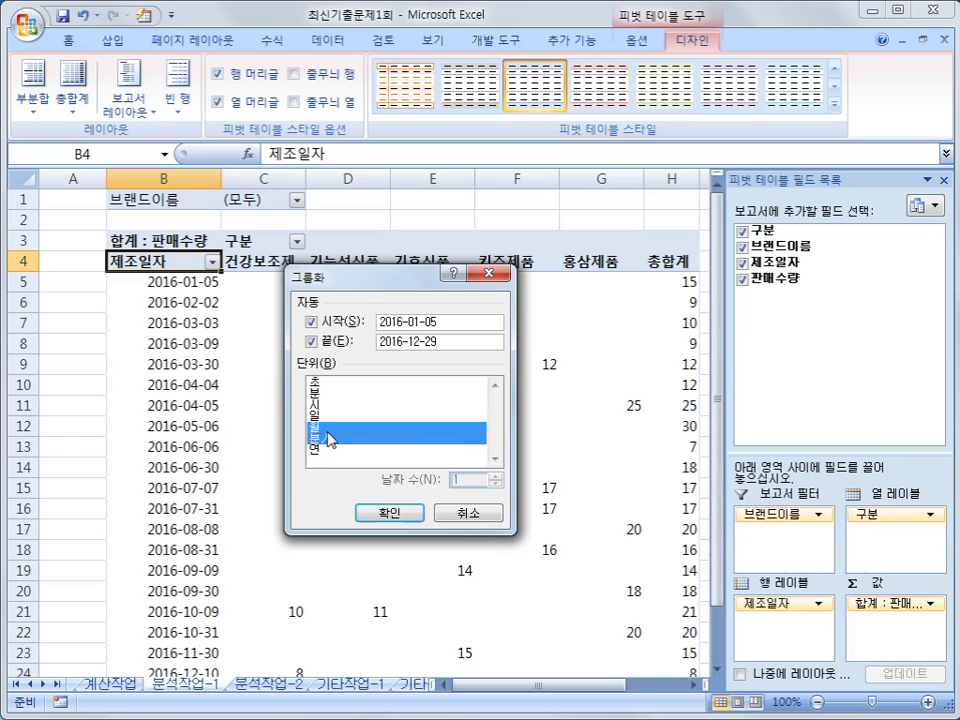
left_click(406, 520)
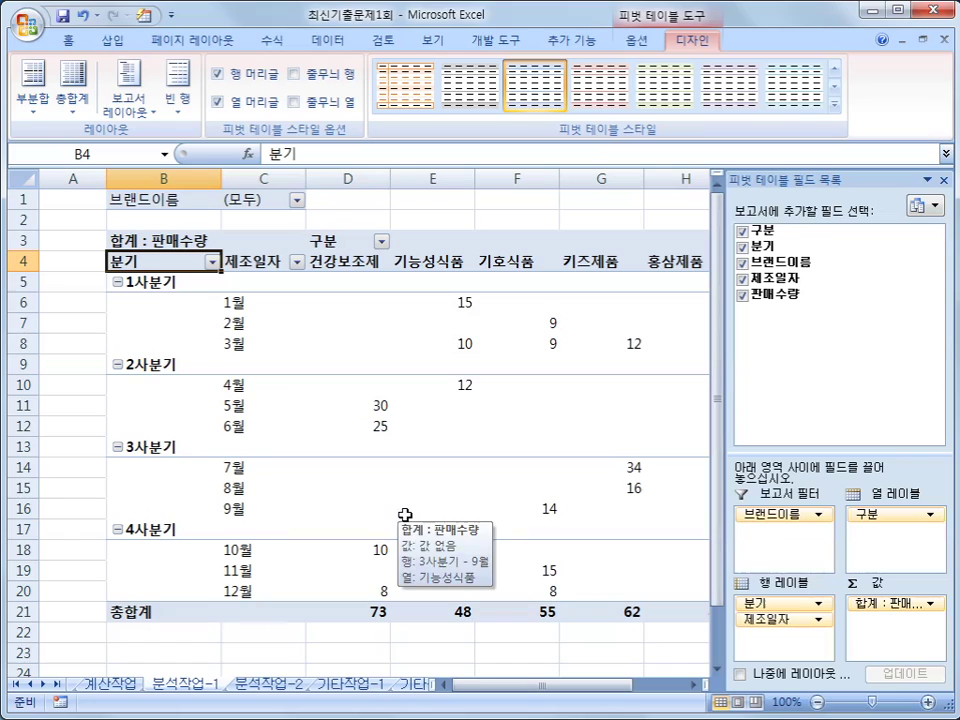
- Move the 홍삼제품 item to the beginning of the 구분 column labels in the pivot table
left_click(359, 264)
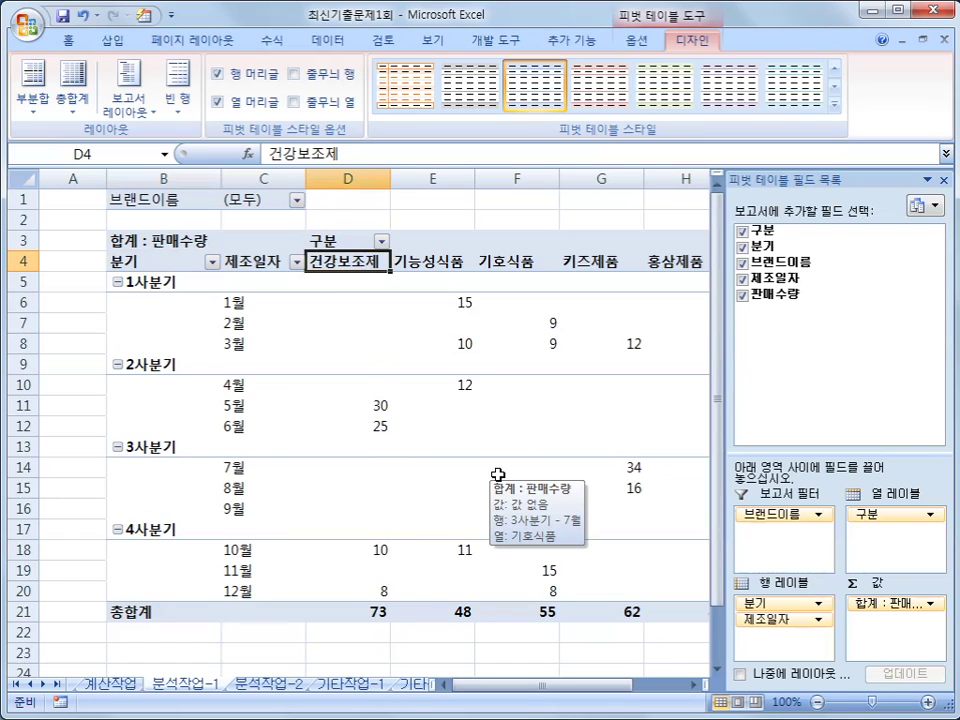
left_click(691, 684)
left_click(691, 685)
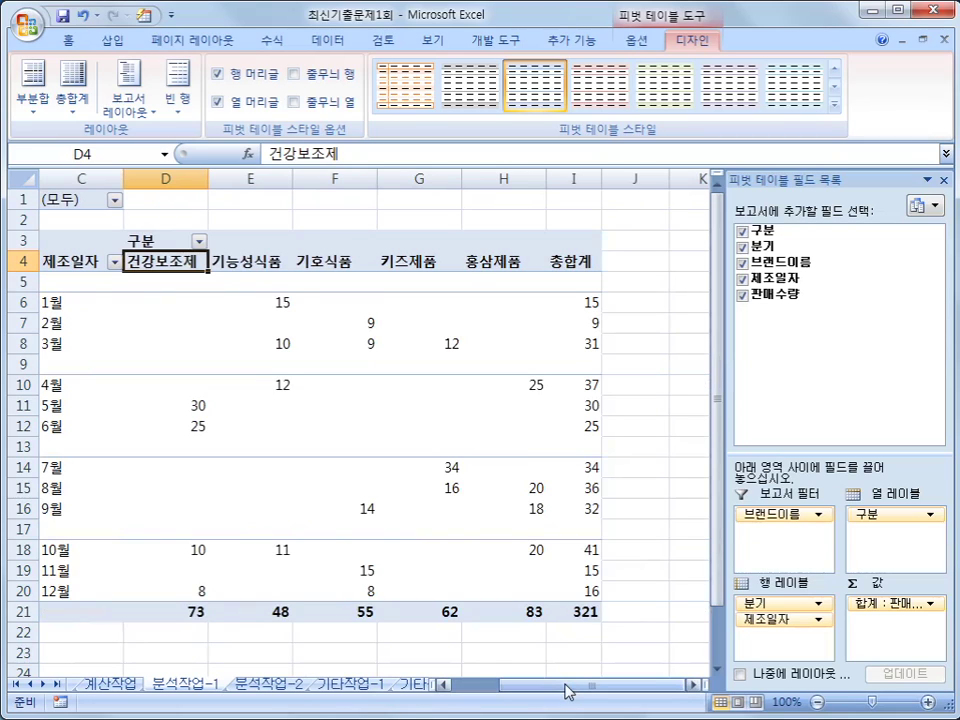
left_click(498, 262)
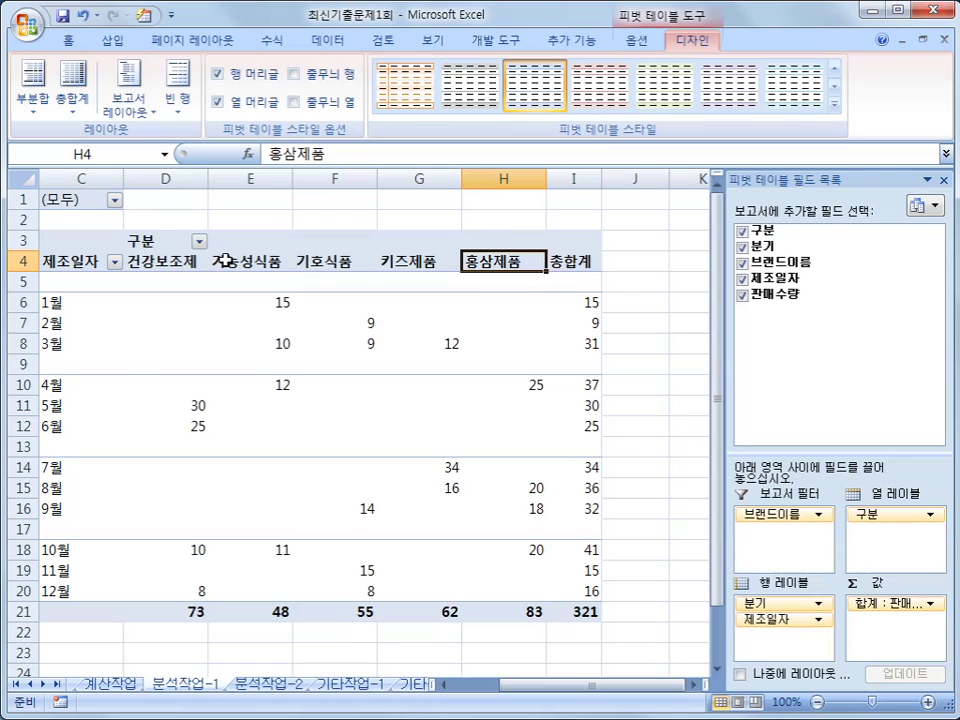
right_click(499, 264)
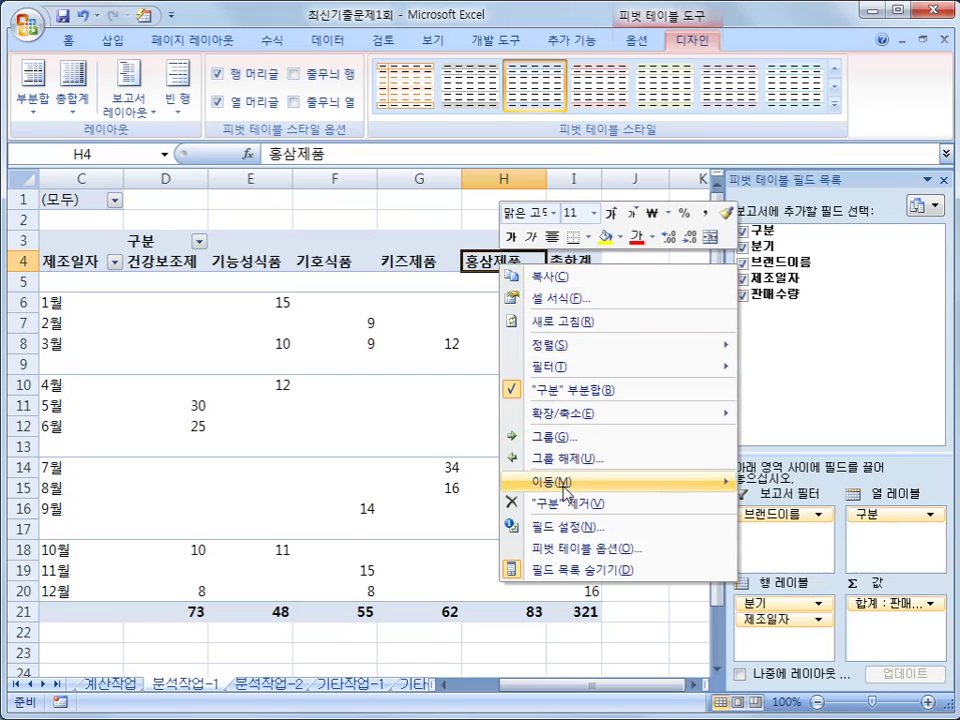
mouse_move(566, 490)
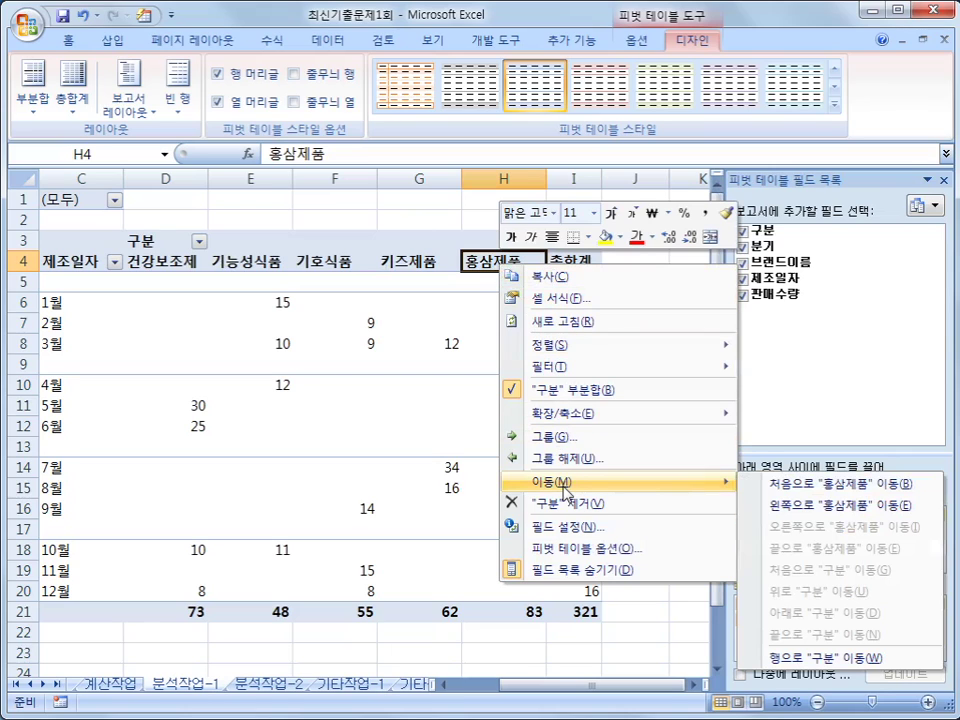
left_click(800, 483)
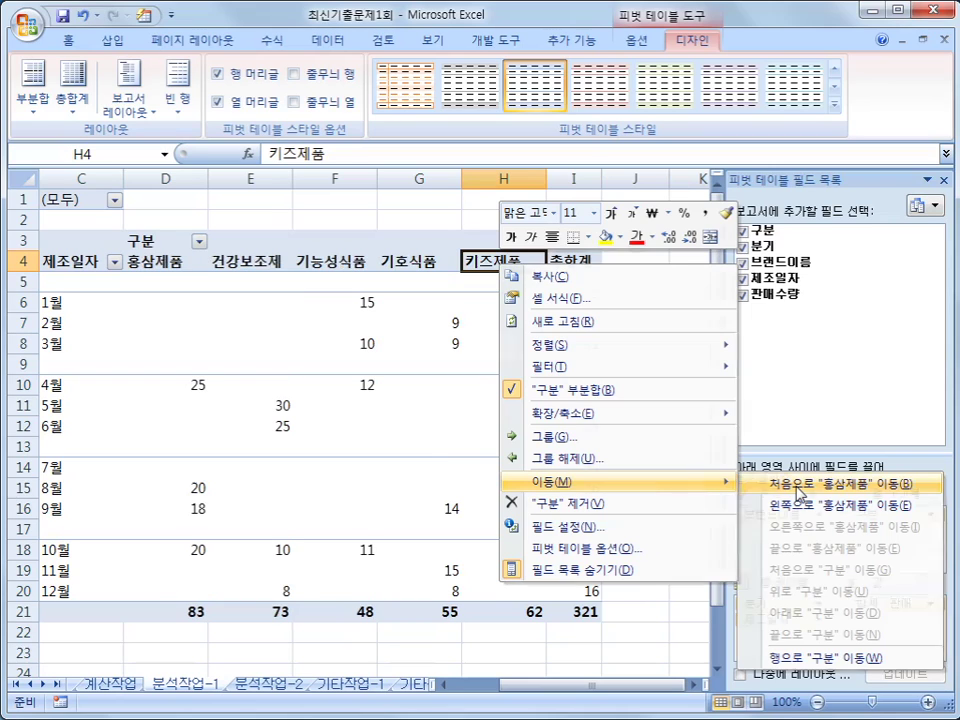
left_click(163, 261)
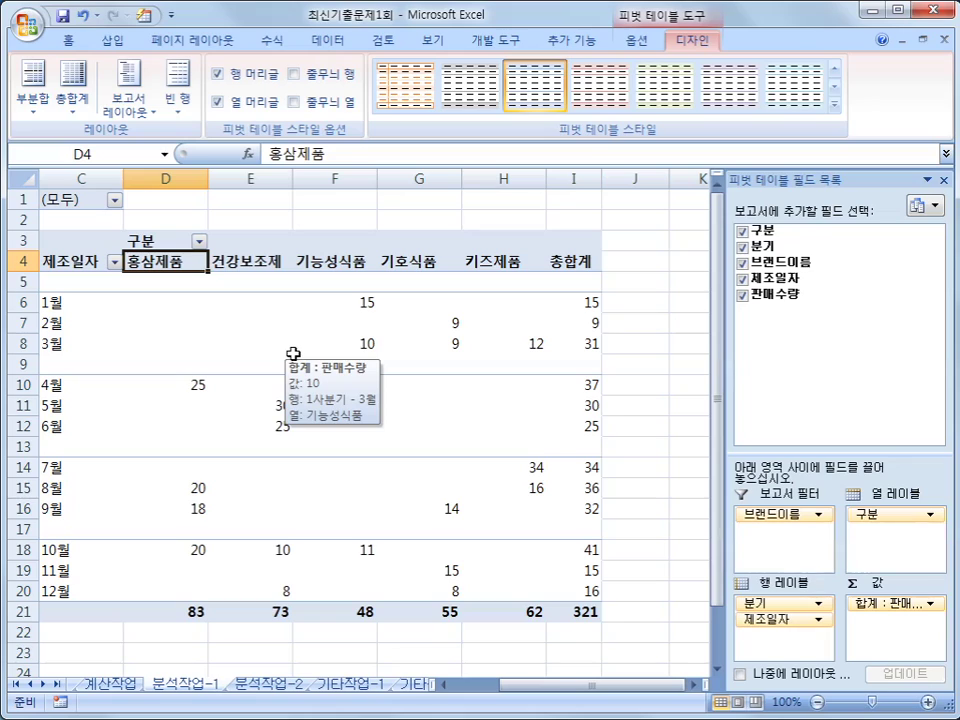
left_click(336, 262)
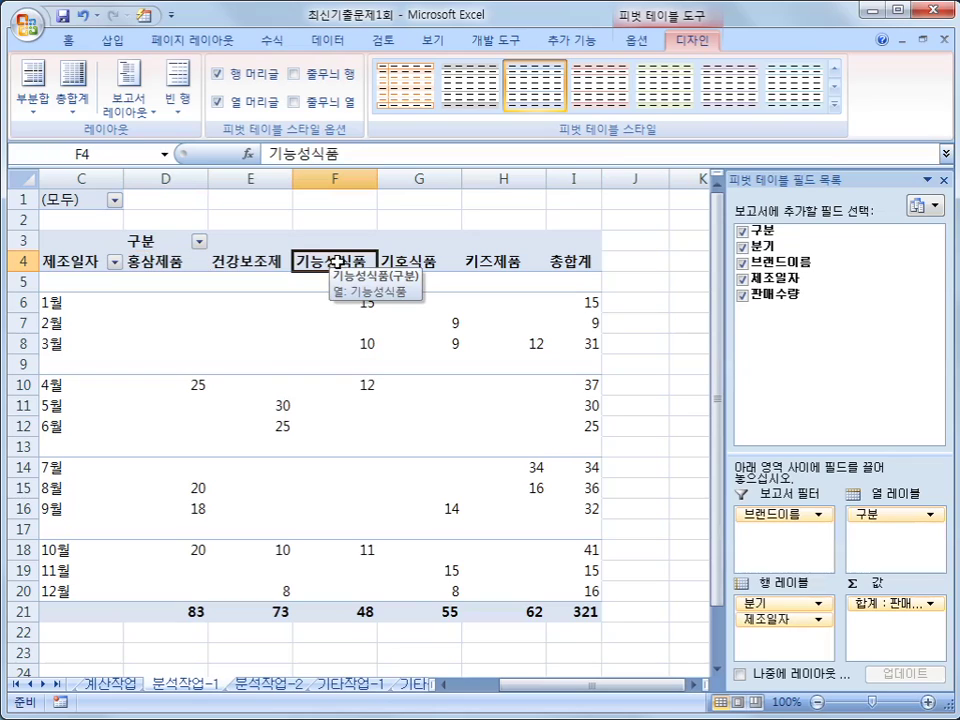
left_click(412, 260)
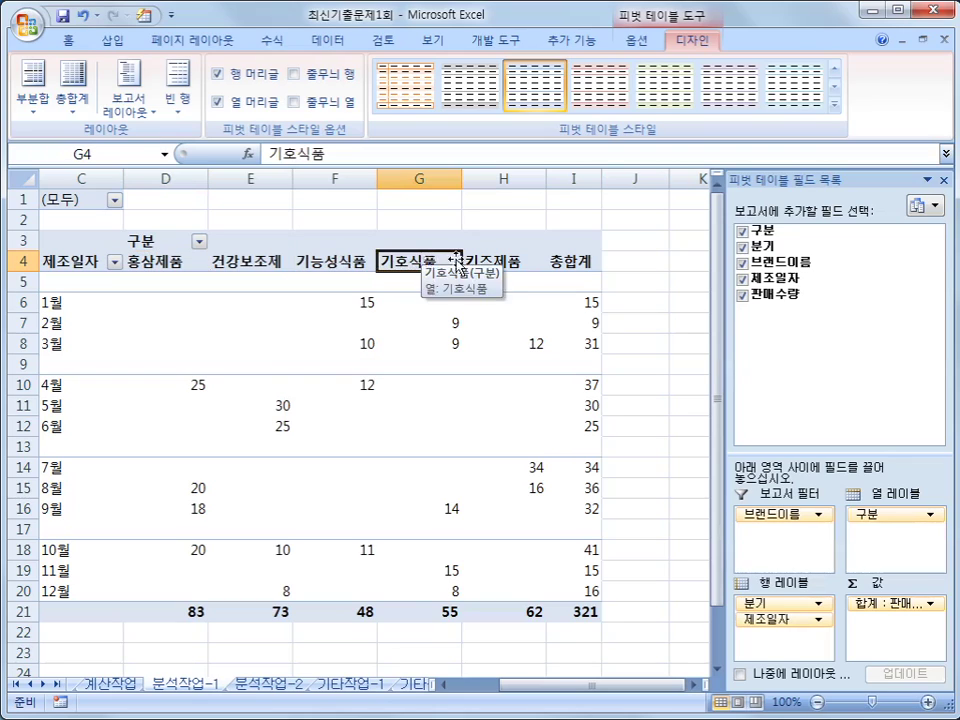
left_click(493, 260)
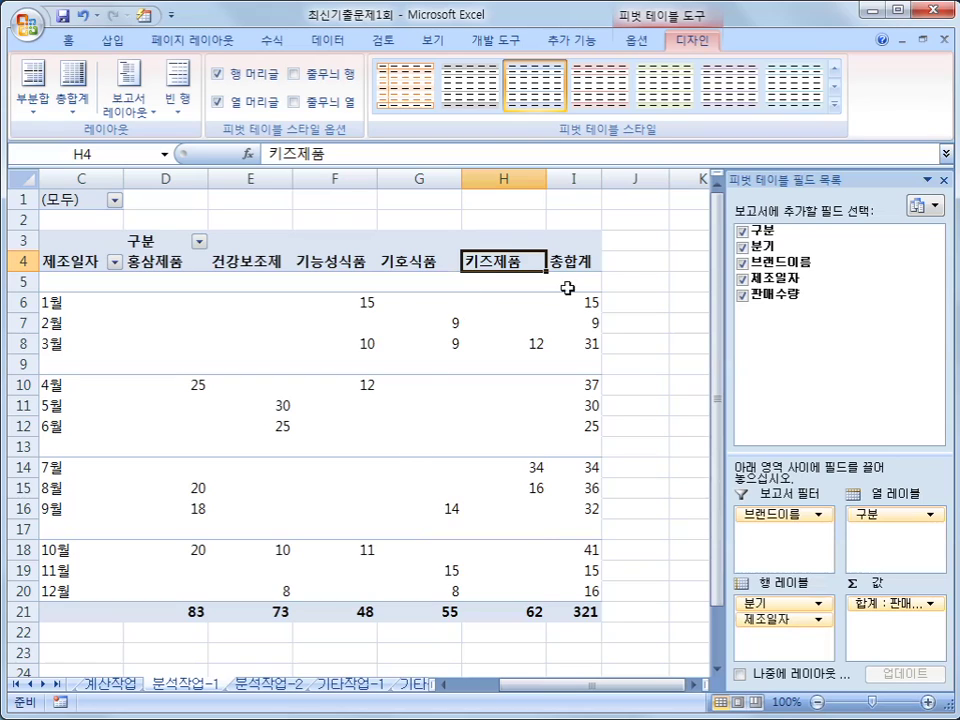
- Turn off the row grand totals (행 총합계 표시) in the pivot table options
right_click(418, 263)
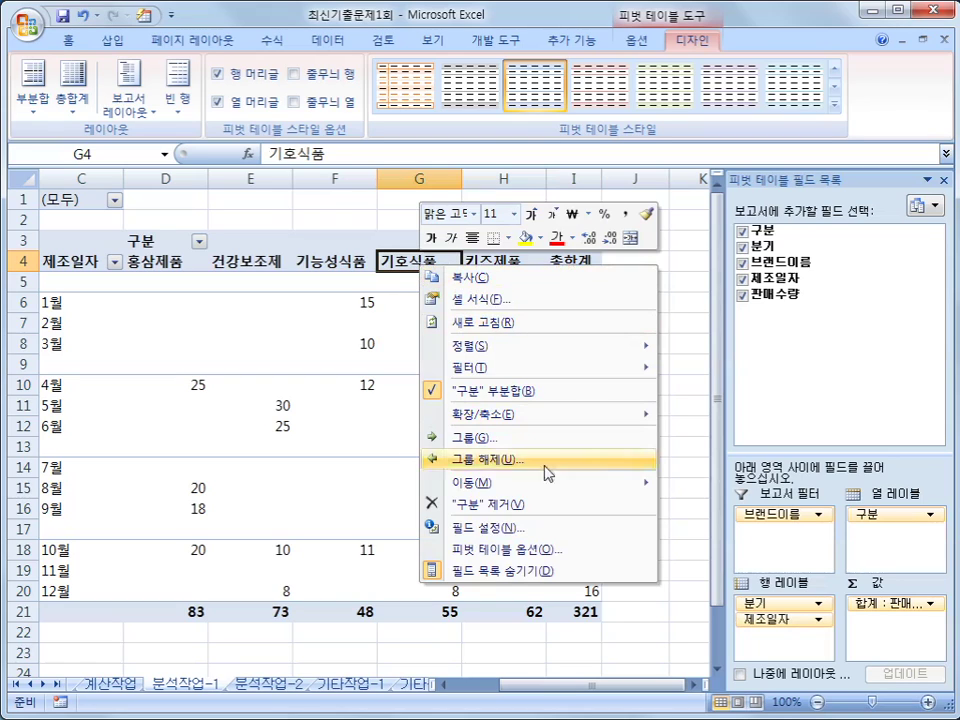
left_click(546, 552)
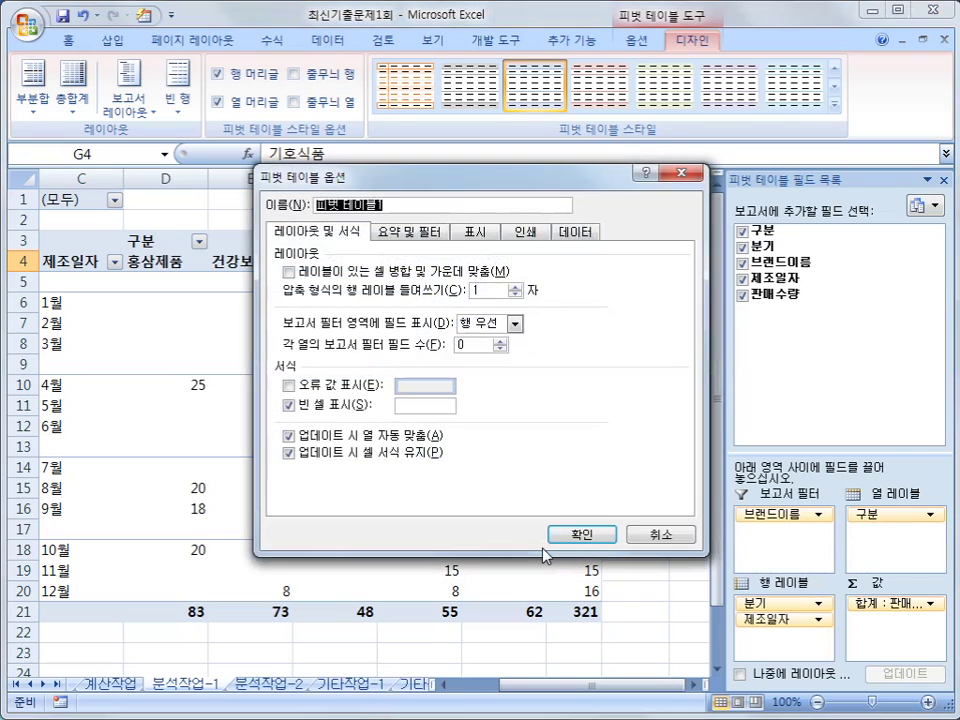
left_click(393, 231)
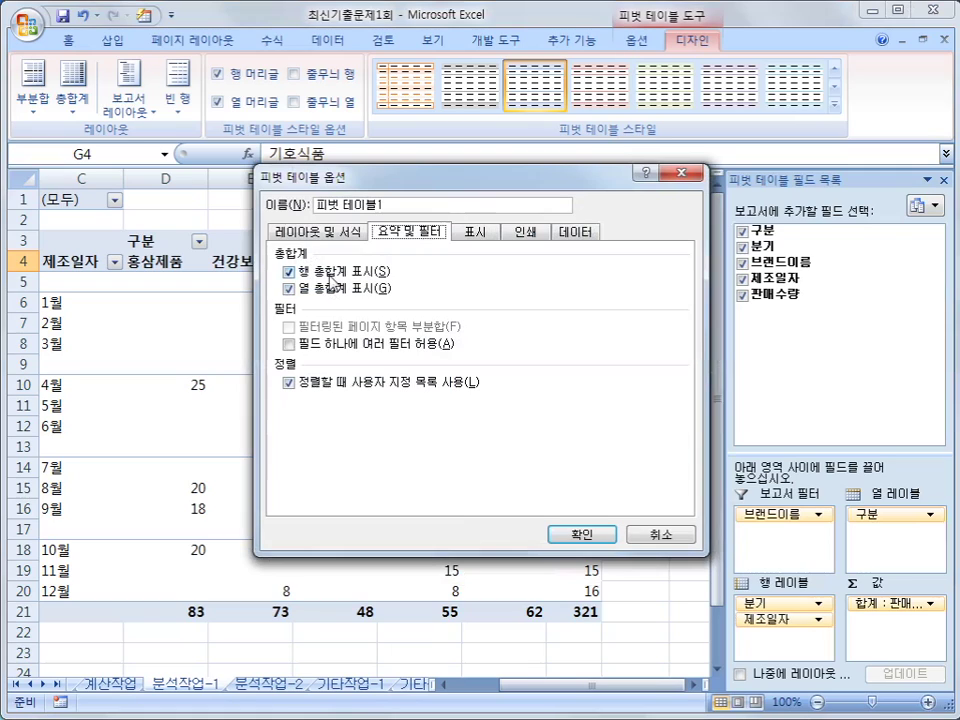
left_click(290, 272)
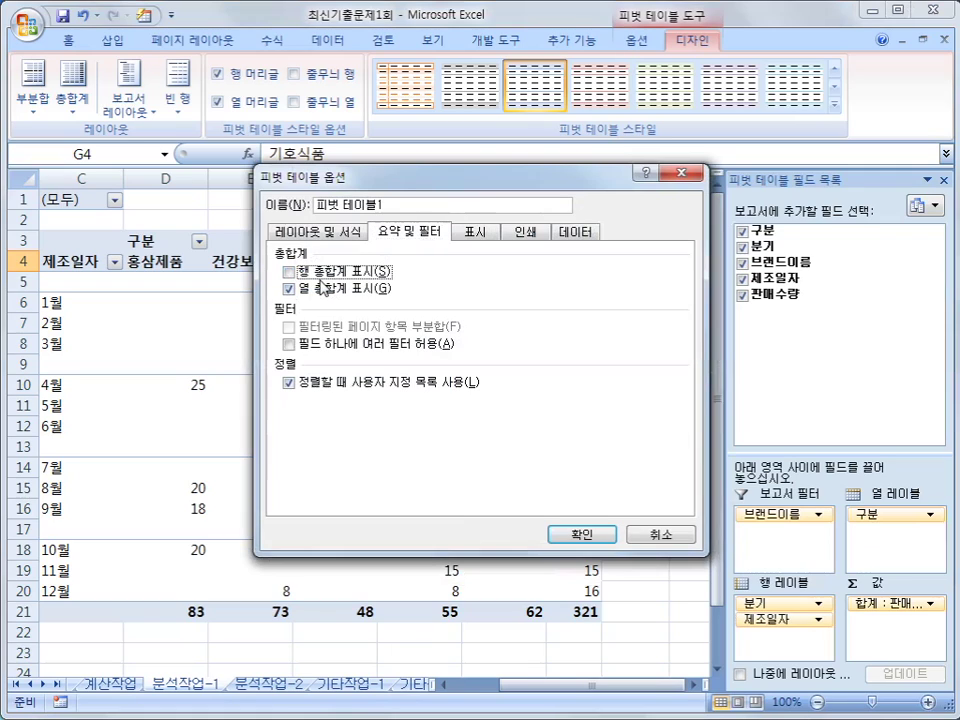
left_click(575, 537)
- Apply the custom number format #개 to the pivot table values in D6:H21
left_click_drag(606, 686, 578, 688)
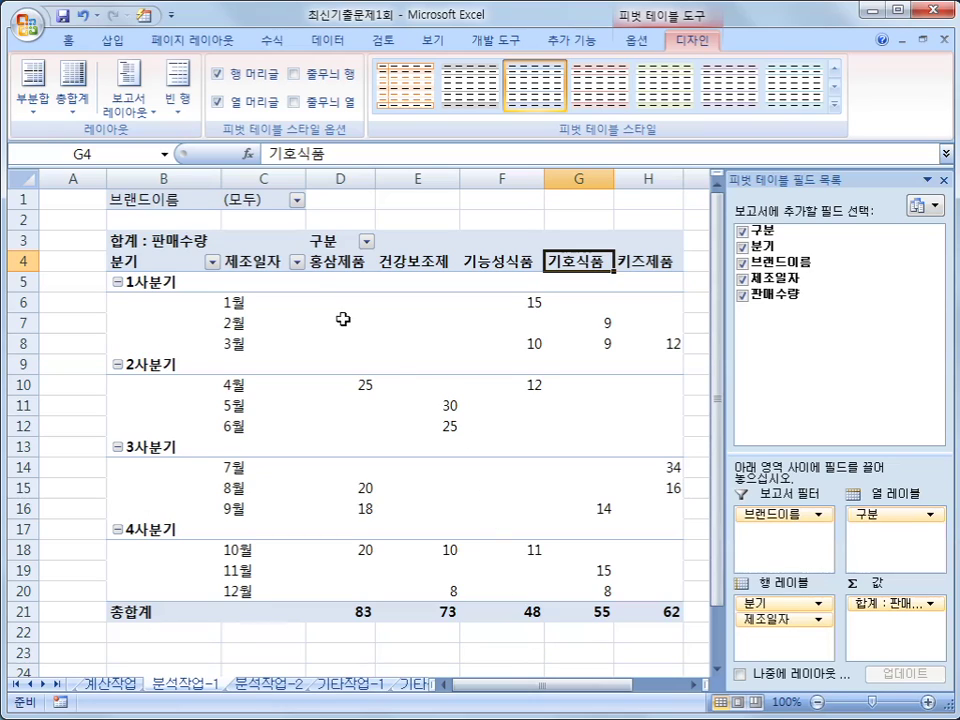
left_click(536, 304)
left_click(592, 325)
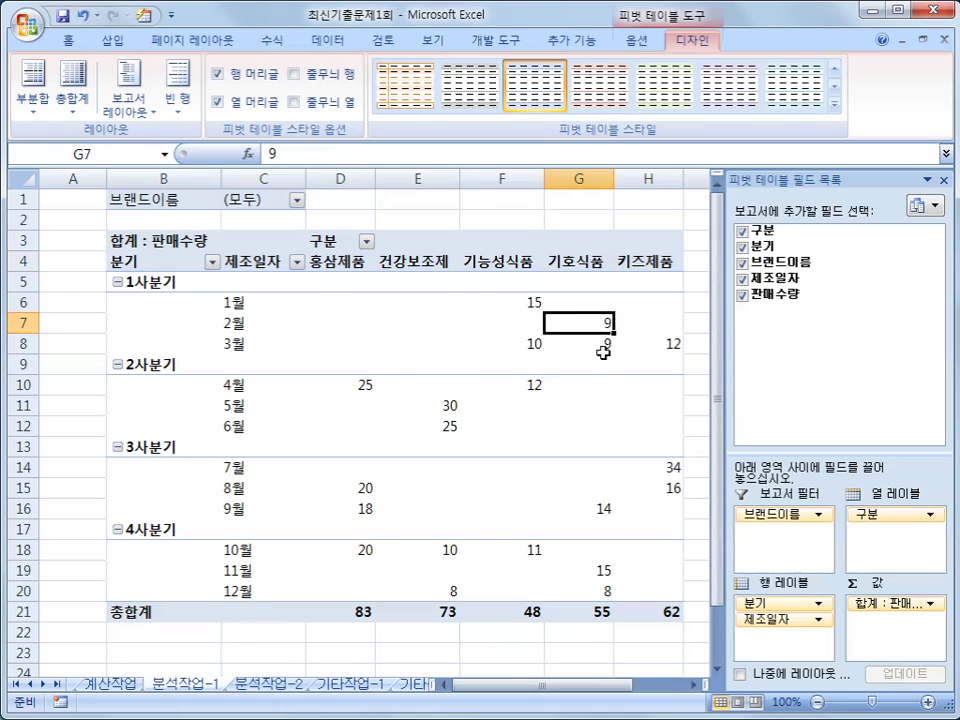
left_click(606, 358)
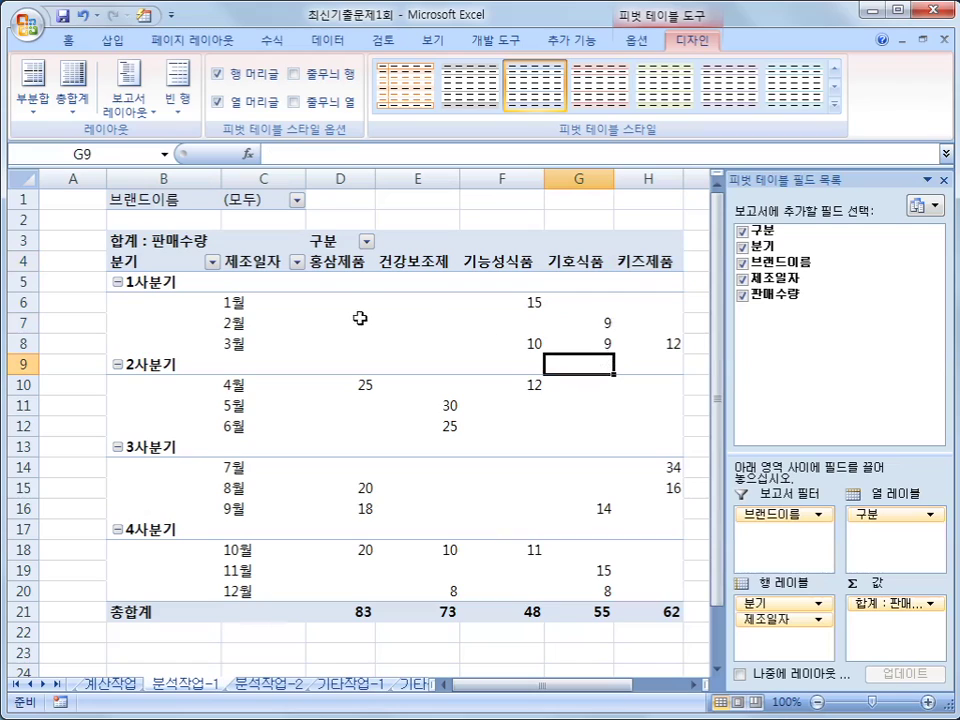
left_click_drag(340, 297, 634, 617)
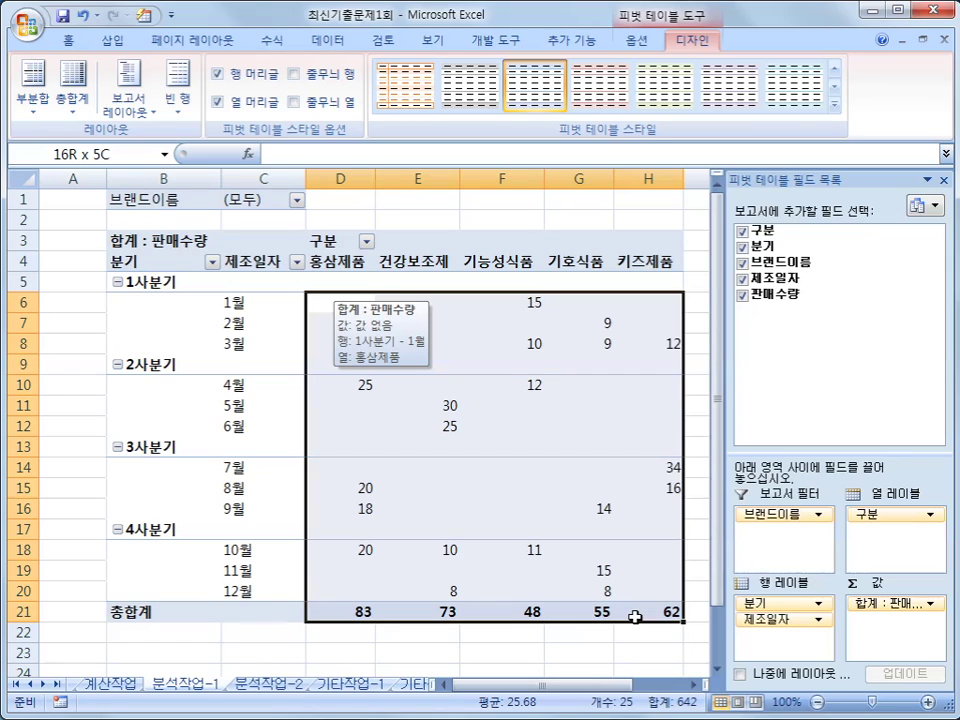
left_click_drag(634, 617, 634, 617)
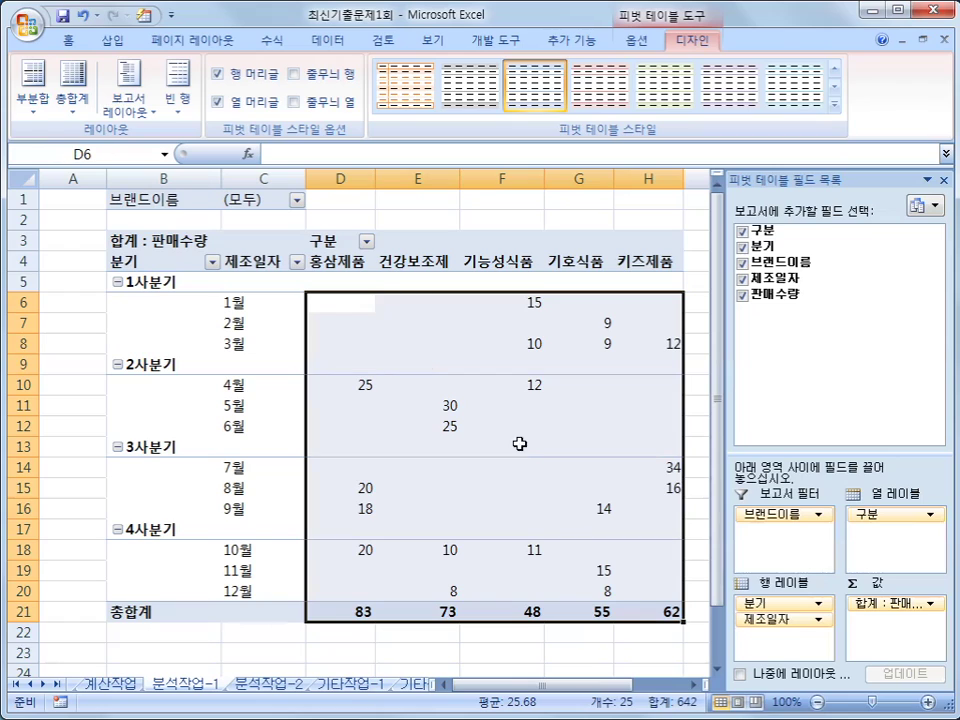
right_click(521, 338)
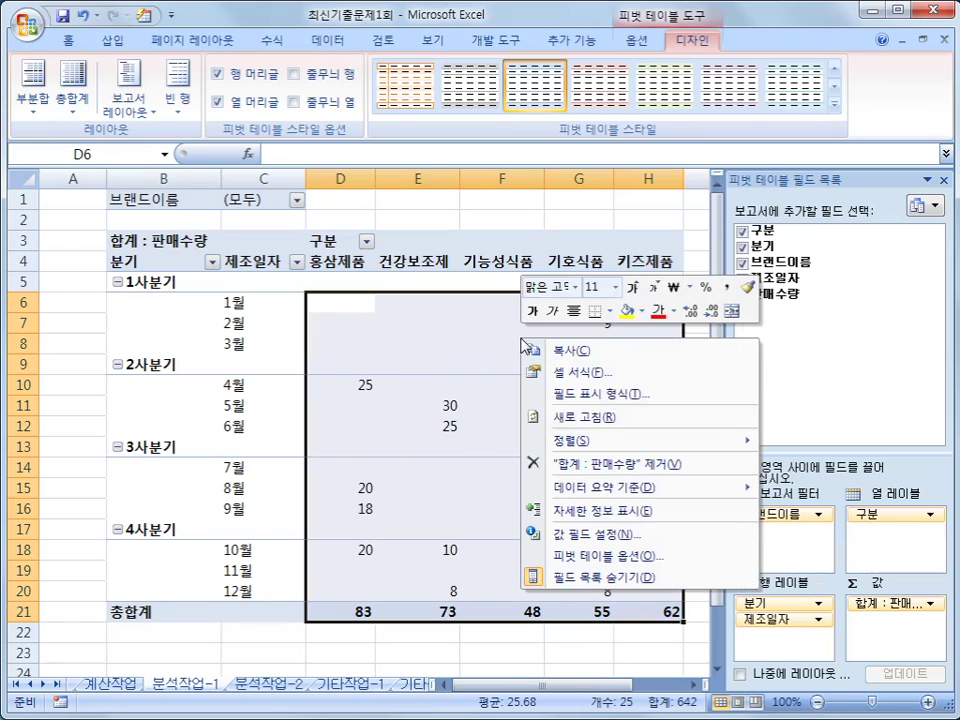
left_click(600, 372)
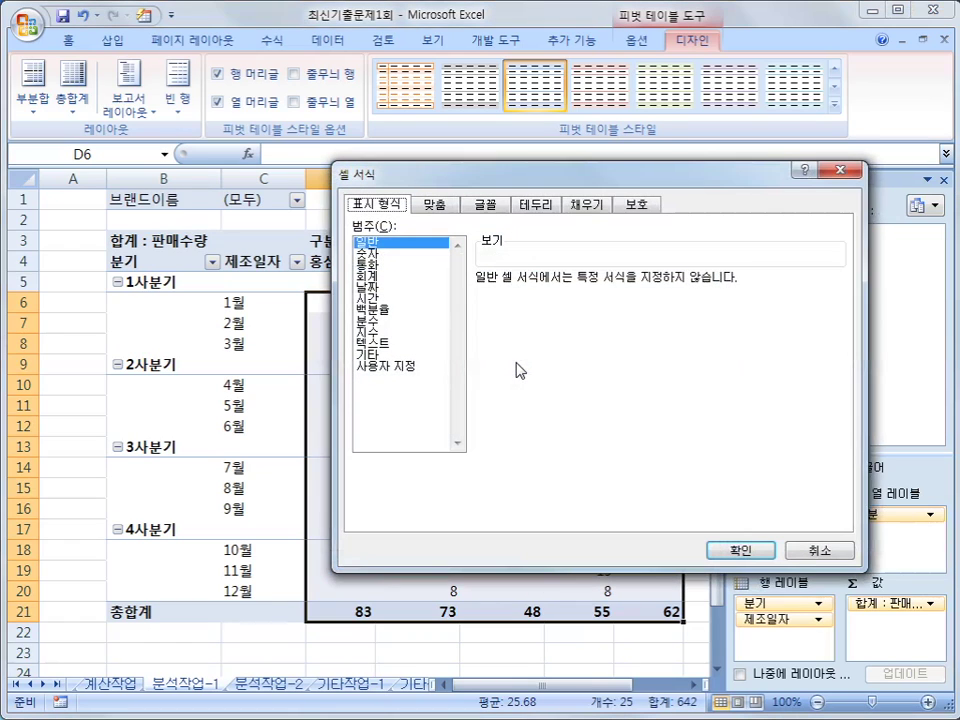
left_click(381, 368)
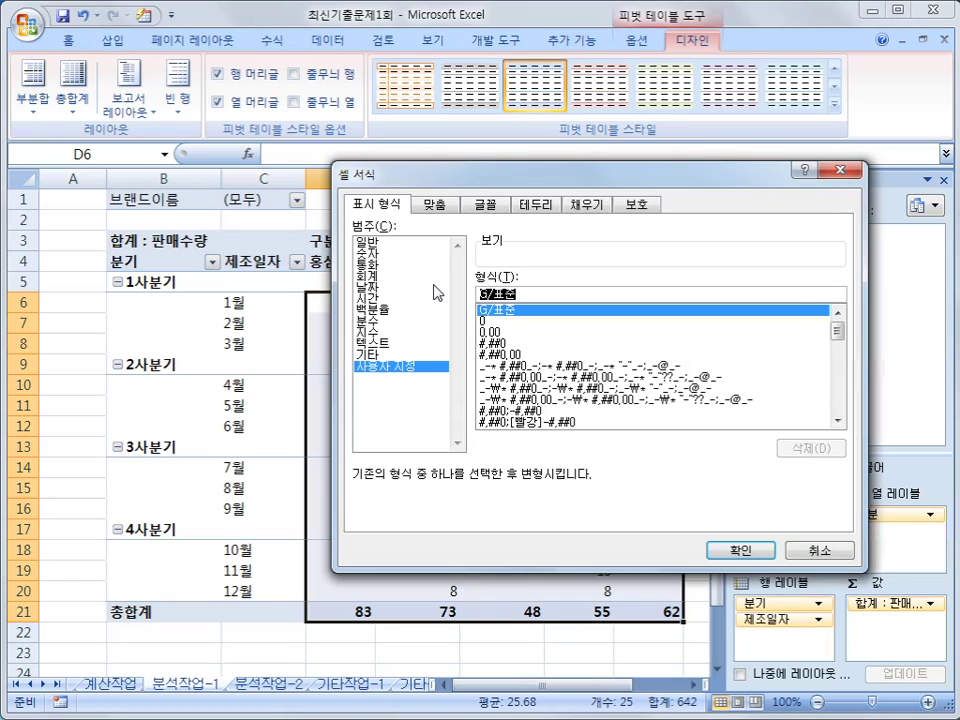
type("#")
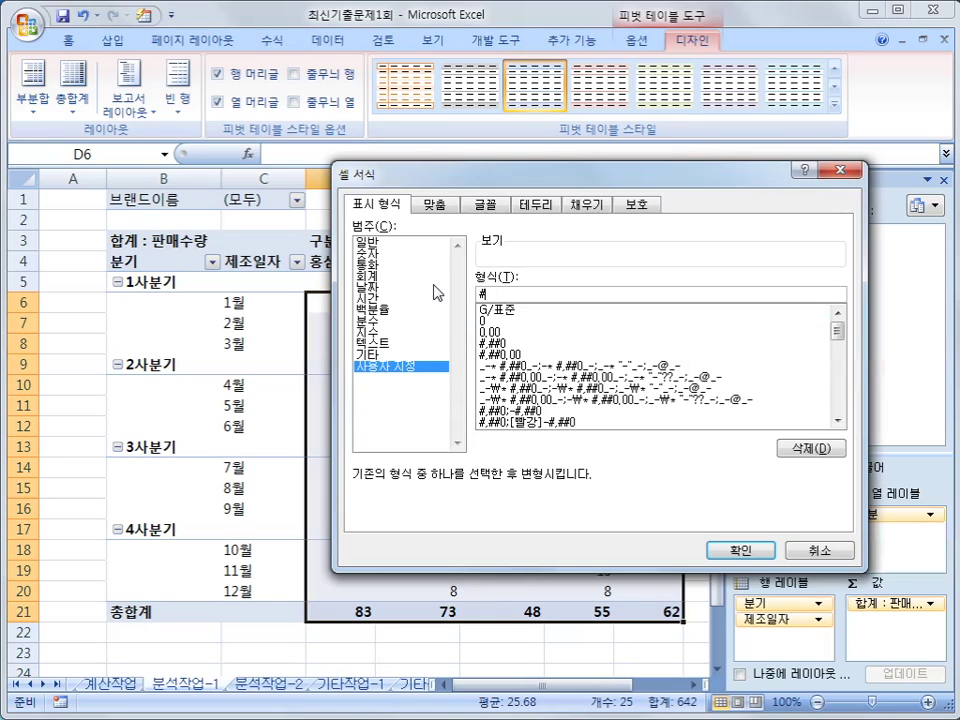
type("개")
left_click(728, 553)
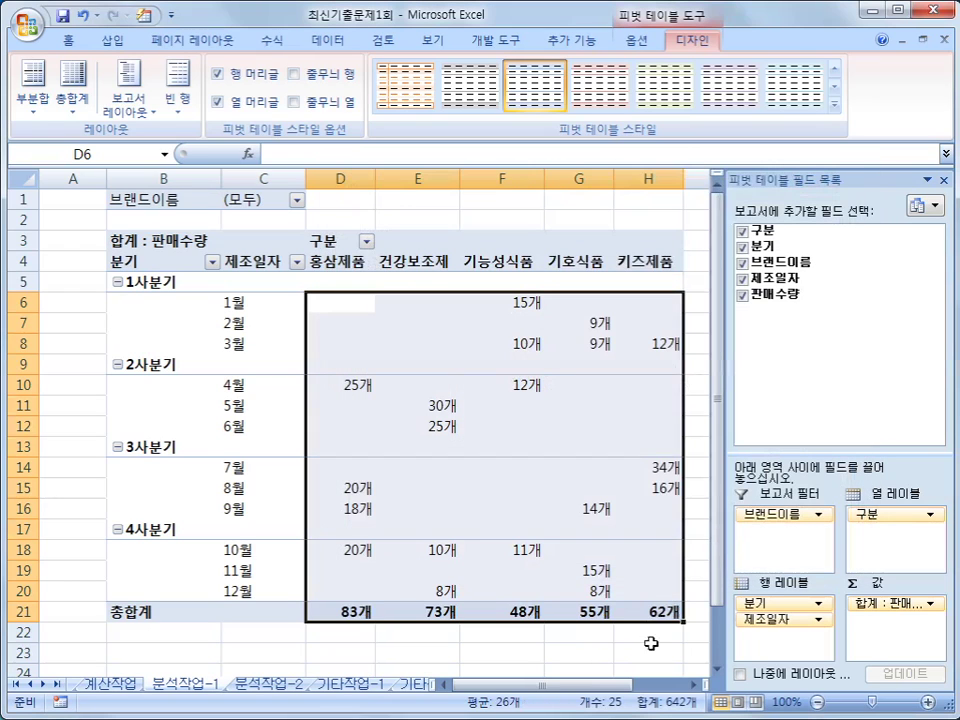
left_click(668, 652)
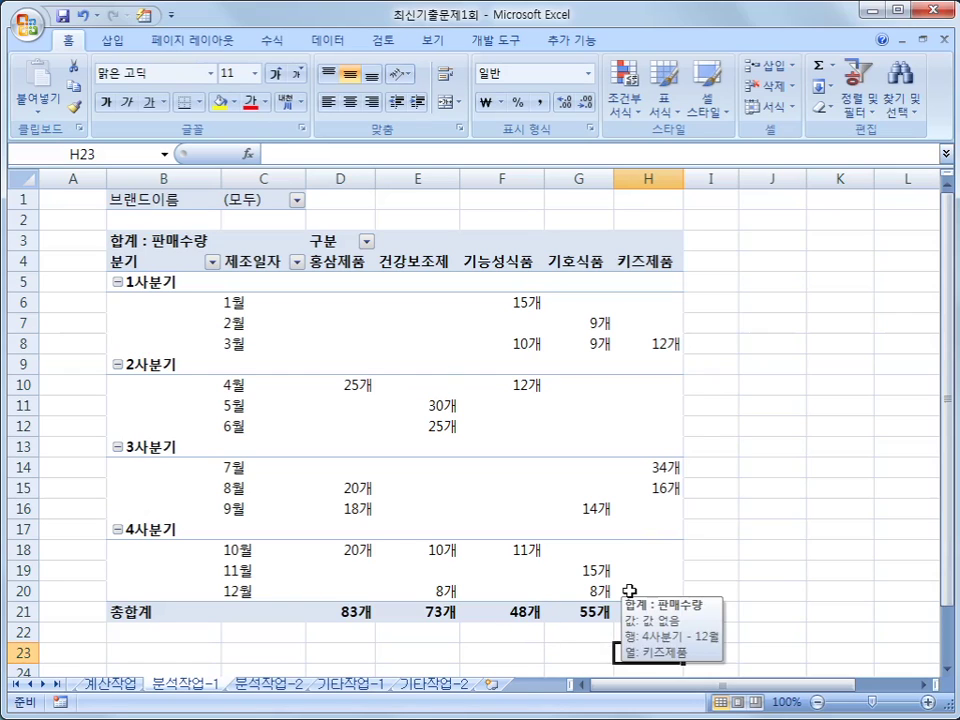
- Start recording a macro named 통합 on the 분석작업-2 sheet, stored in the current workbook
left_click(268, 684)
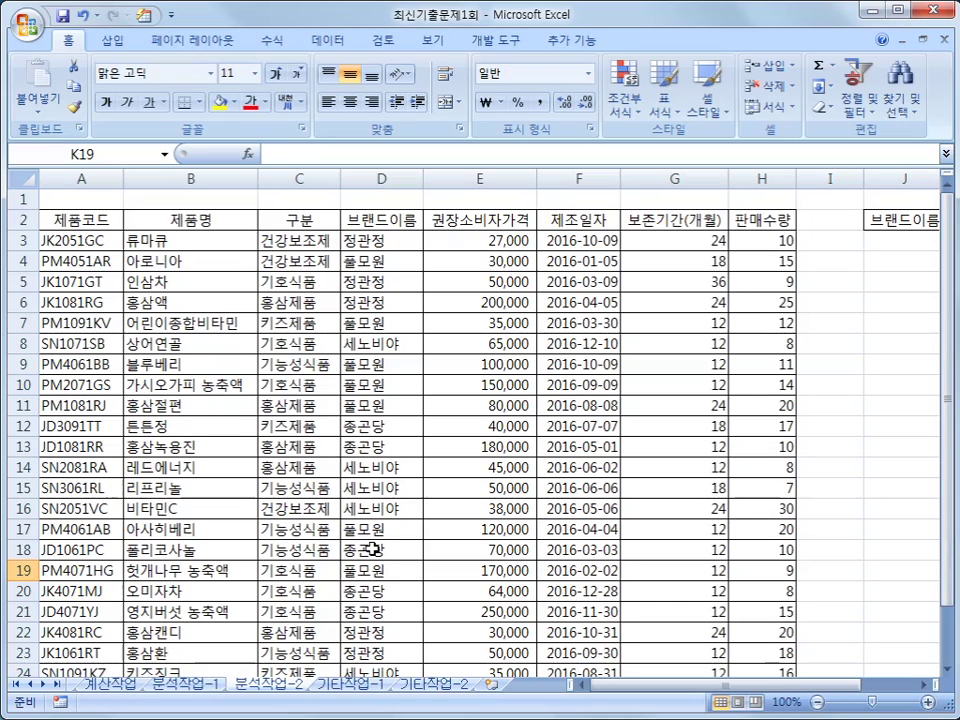
left_click(857, 320)
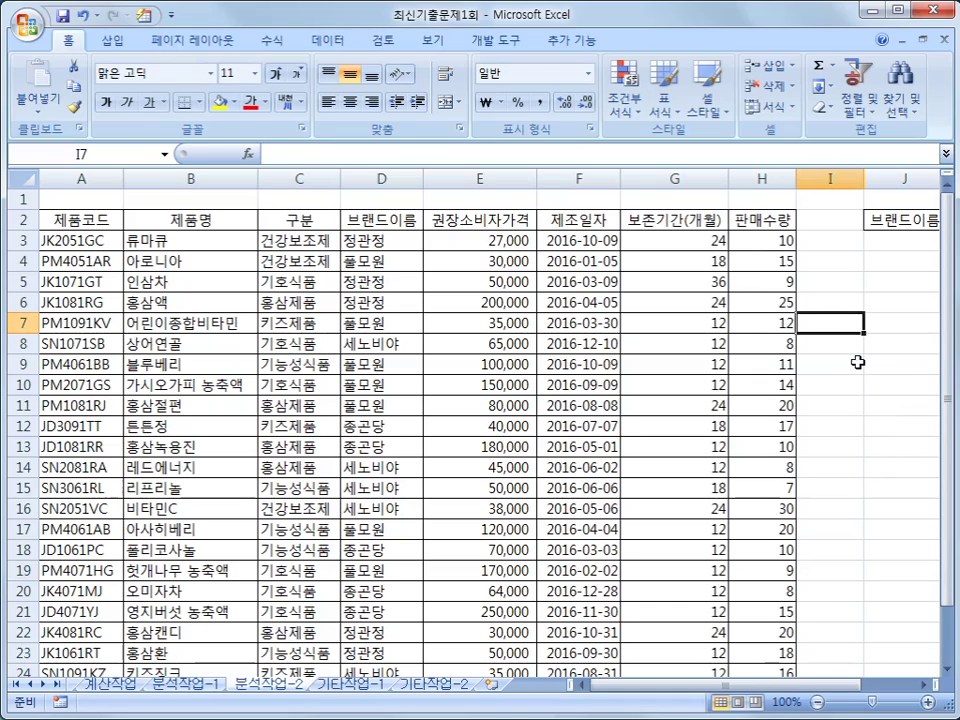
left_click(483, 42)
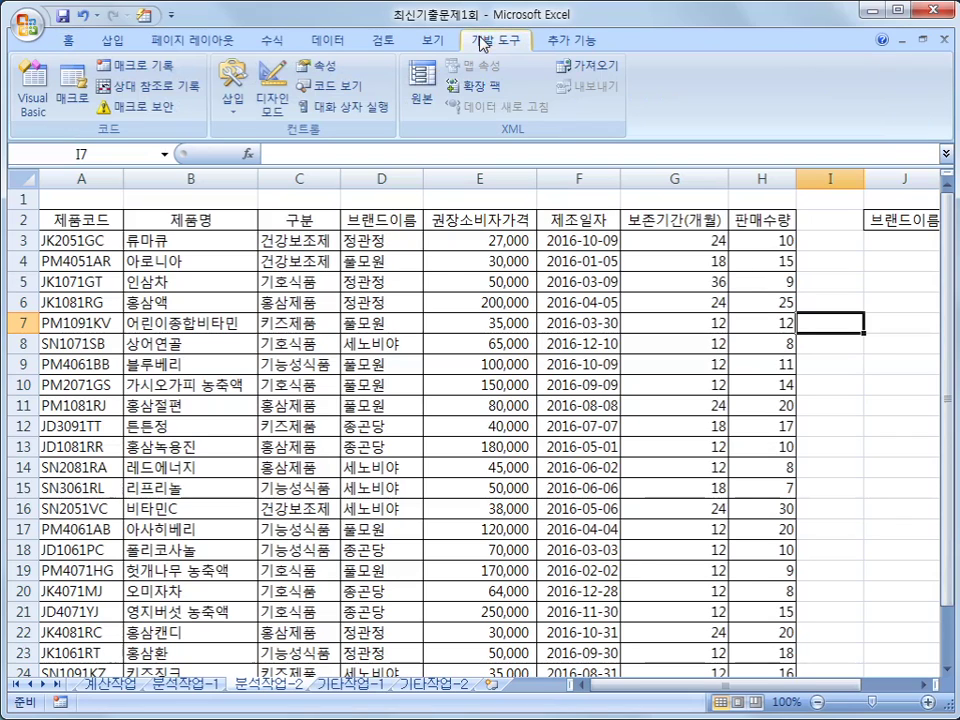
left_click(168, 70)
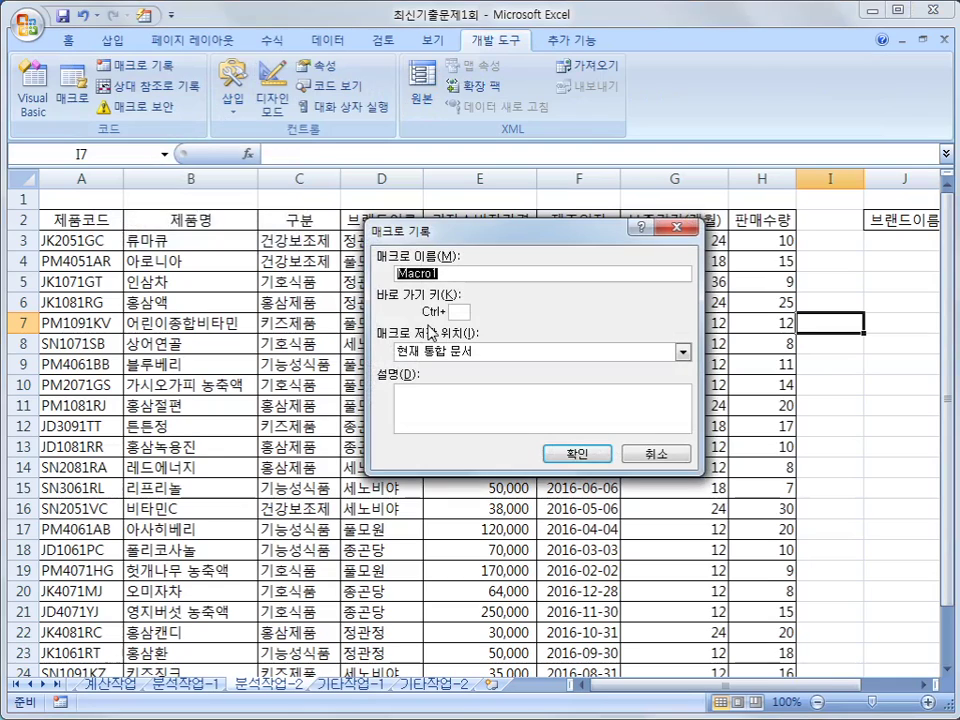
type("통합")
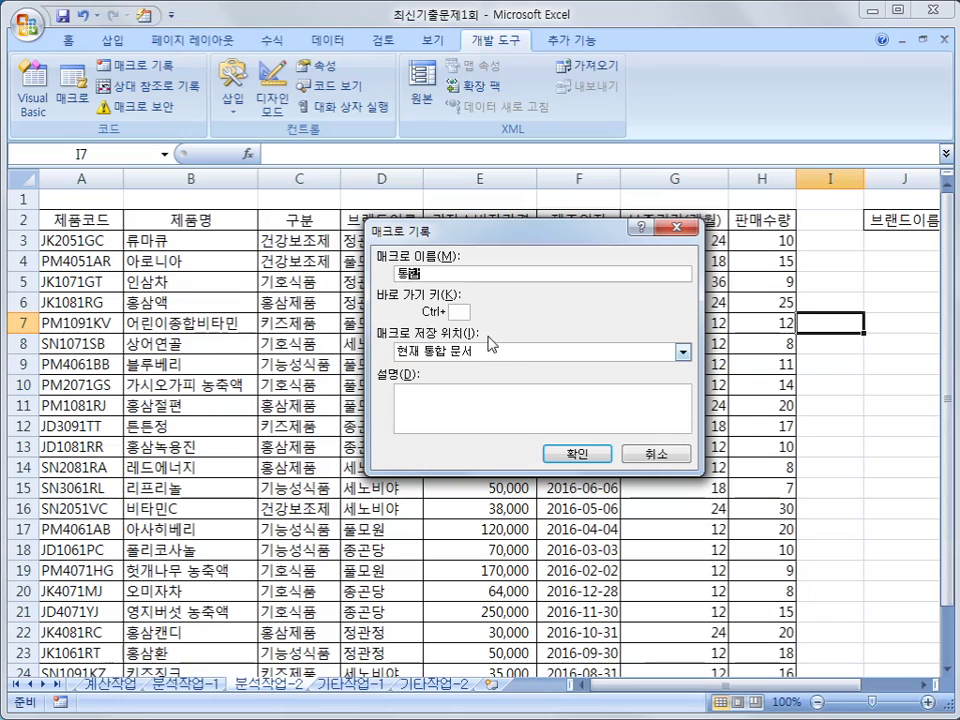
left_click(580, 455)
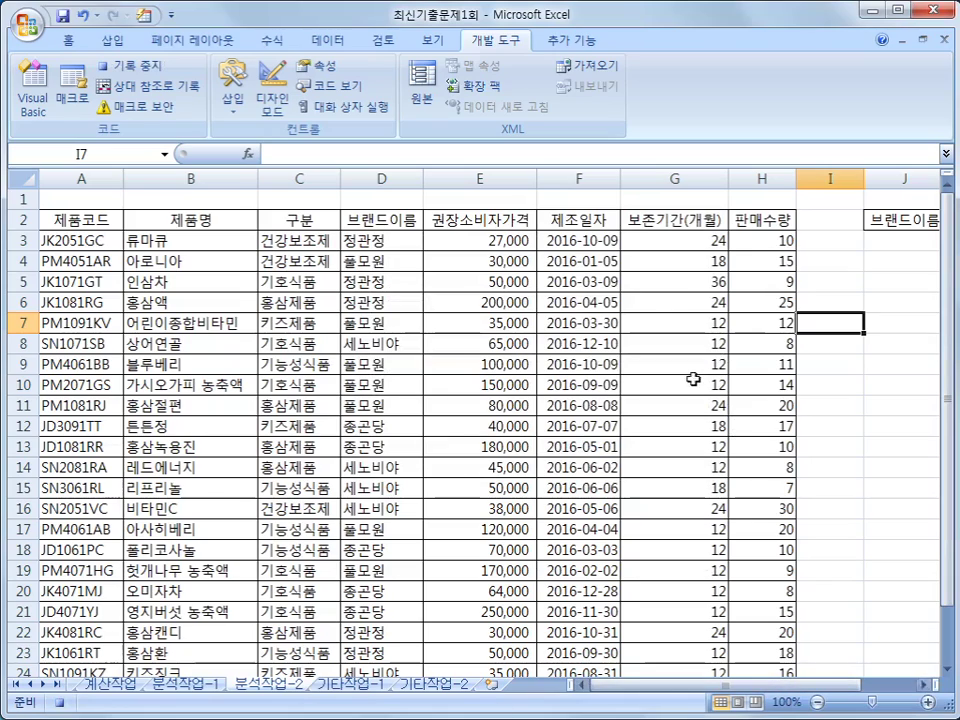
- Start a data consolidation (통합) with the header cells J2:L2 selected as the destination and set its function to 평균
scroll(677, 561, "down", 4)
scroll(716, 588, "up", 4)
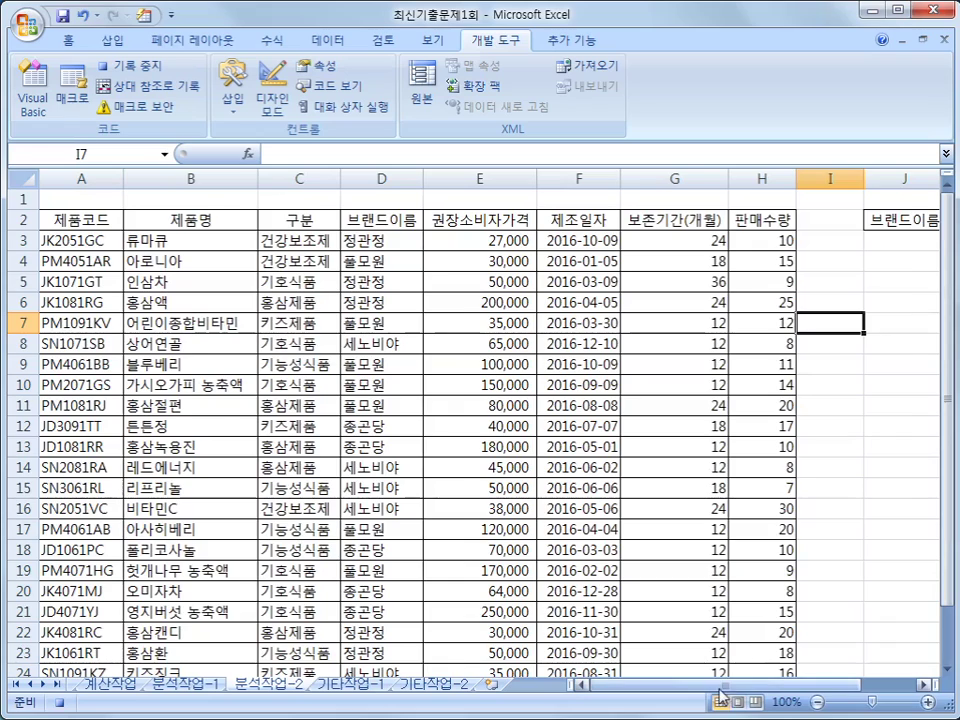
left_click_drag(724, 686, 776, 694)
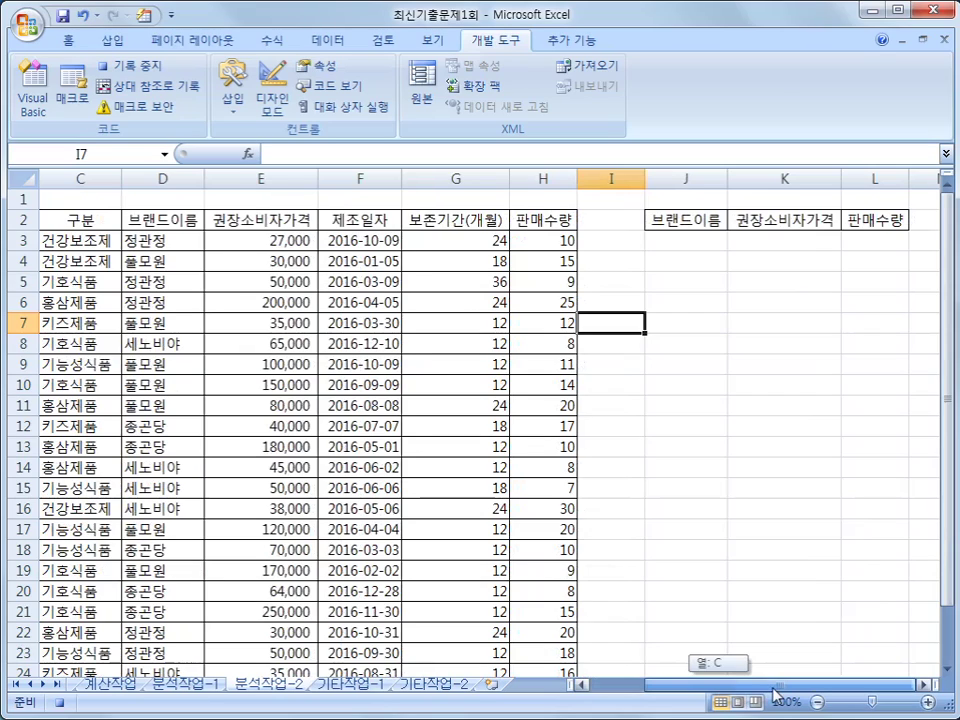
left_click(680, 222)
left_click_drag(678, 224, 851, 220)
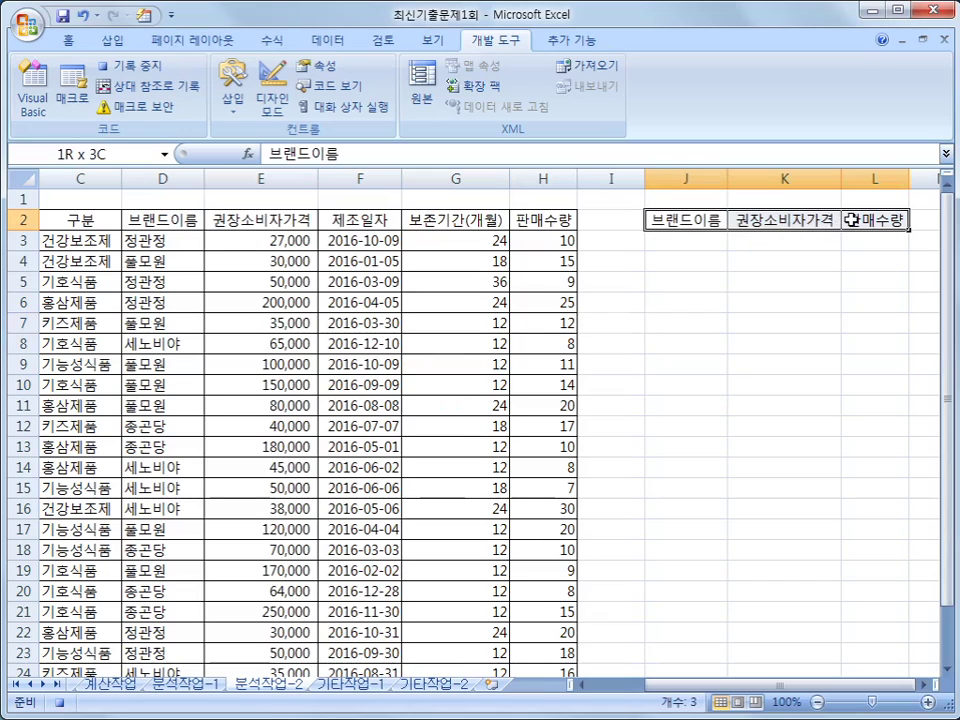
left_click_drag(851, 220, 851, 220)
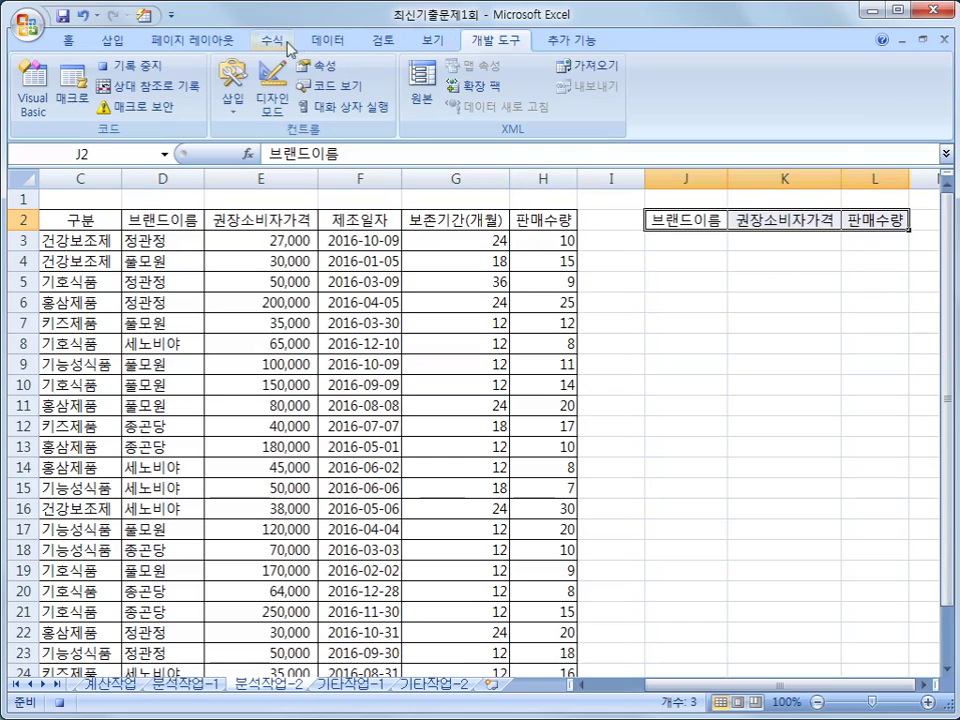
left_click(326, 40)
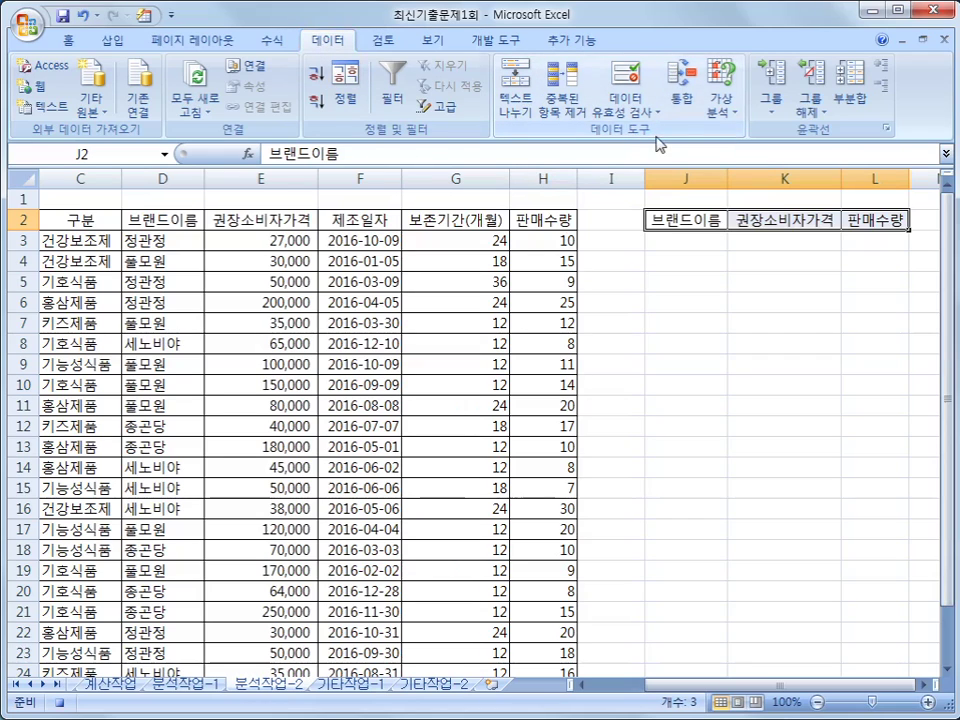
left_click(681, 100)
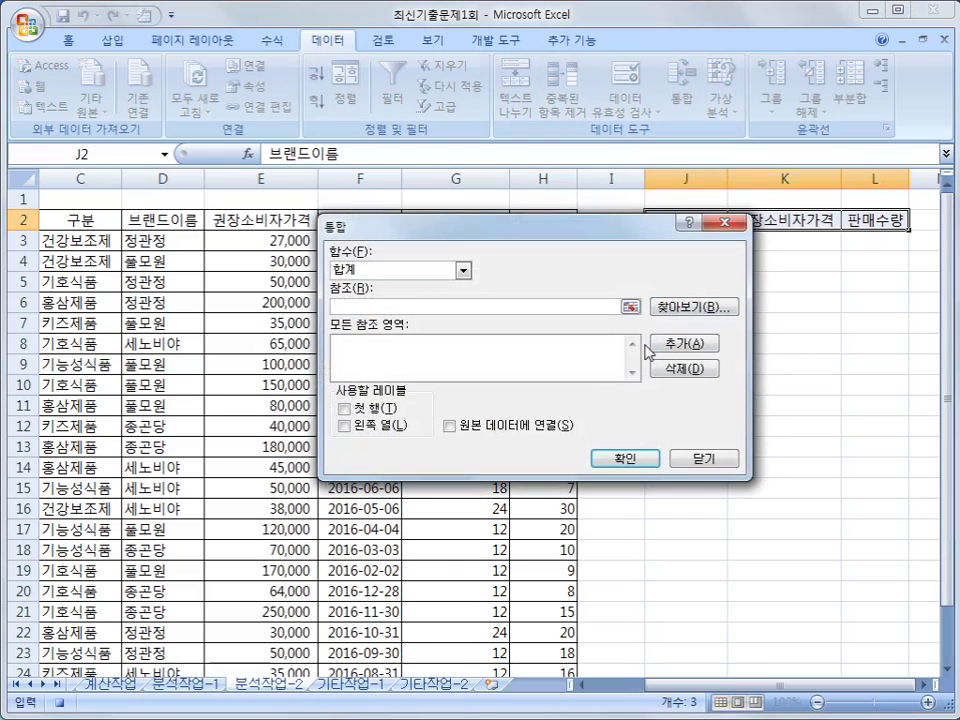
left_click(463, 271)
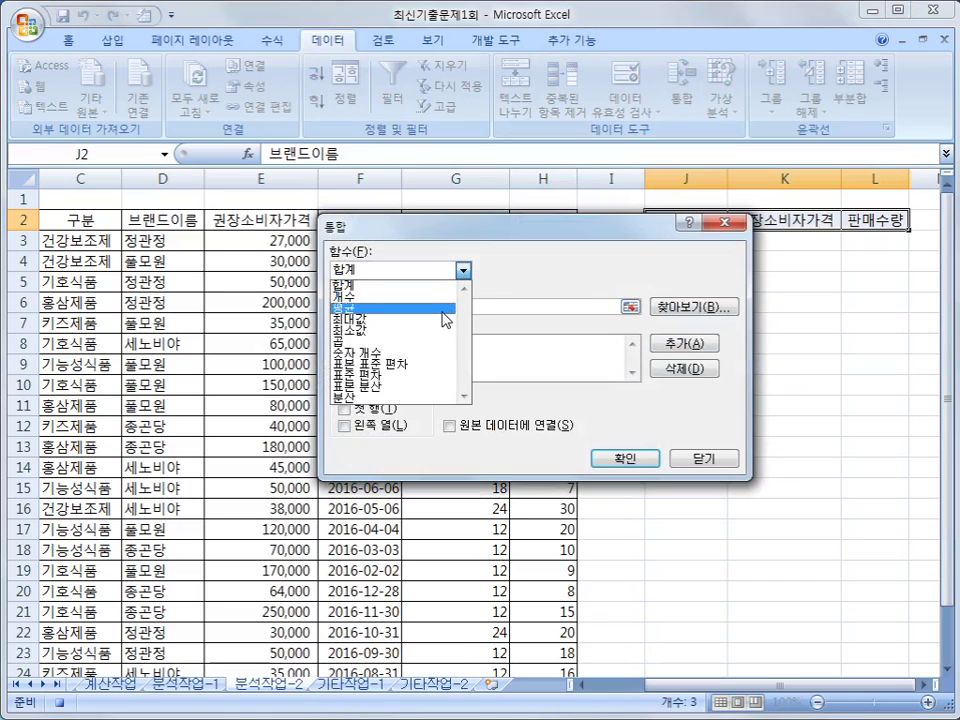
left_click(443, 310)
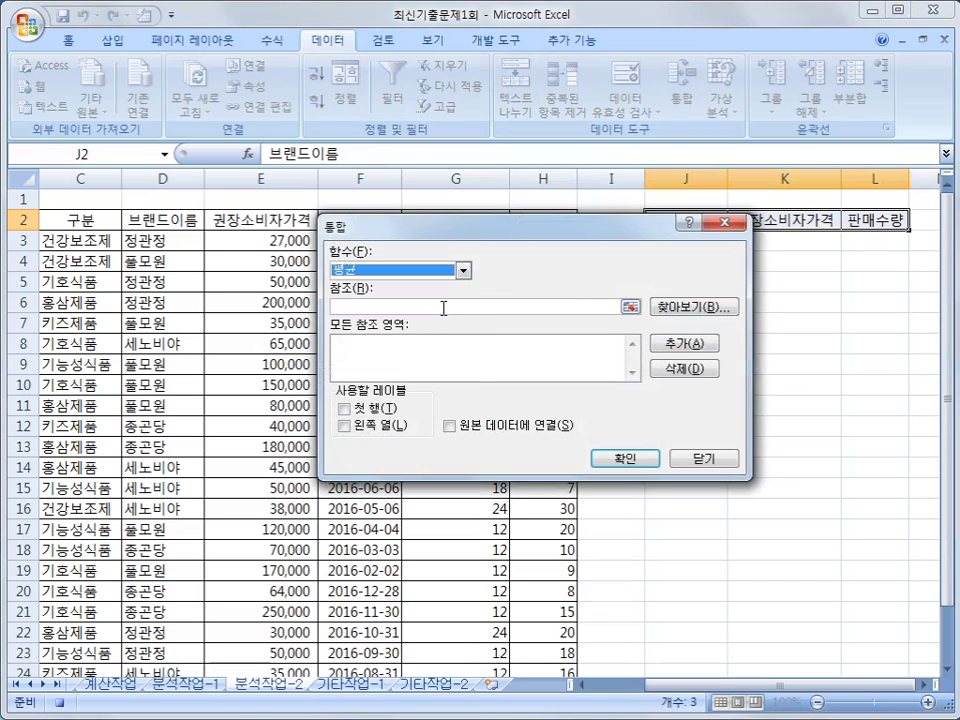
- Add the range D2:H26 of the 분석작업-2 sheet as the consolidation's reference area
left_click(443, 307)
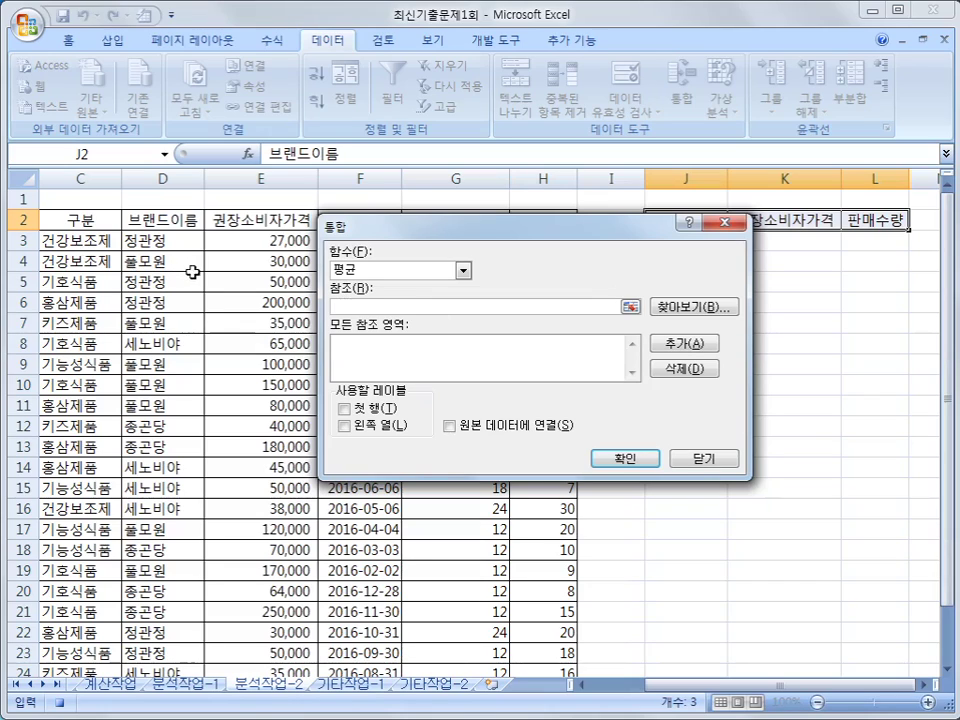
left_click_drag(533, 228, 540, 325)
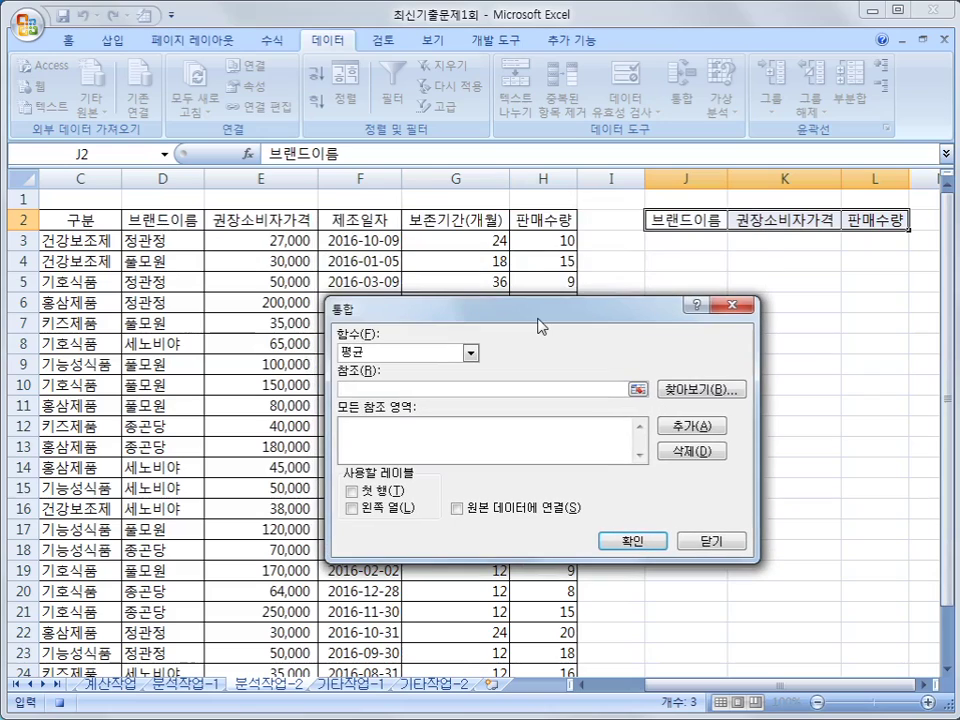
left_click(176, 217)
left_click_drag(176, 217, 516, 623)
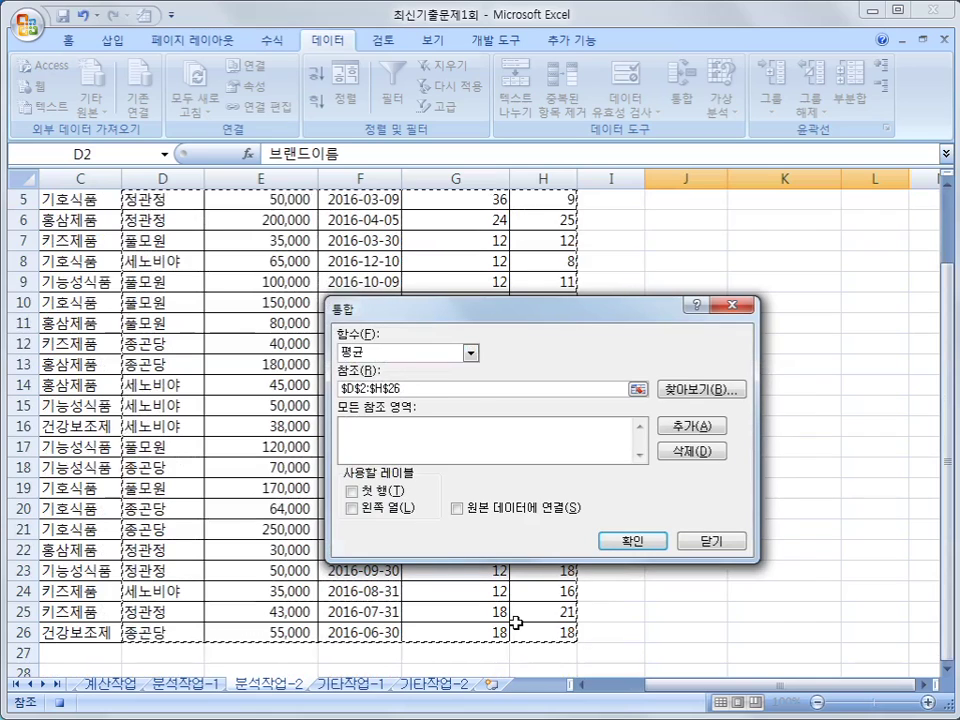
left_click(686, 426)
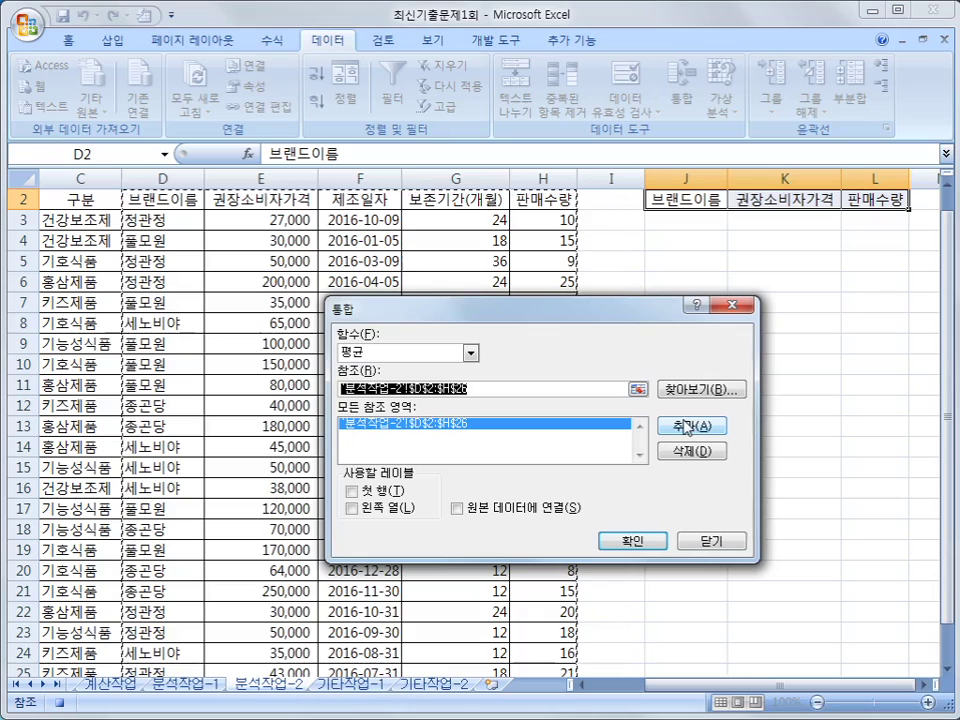
- Use both the first row (첫 행) and left column (왼쪽 열) as labels and run the consolidation
left_click(352, 491)
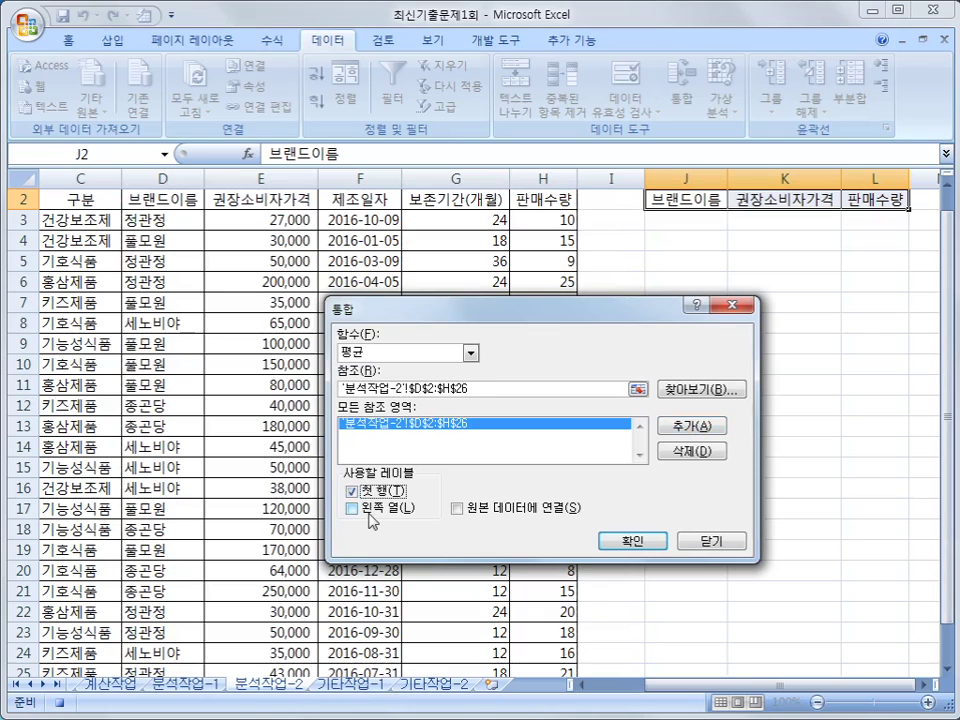
left_click(362, 509)
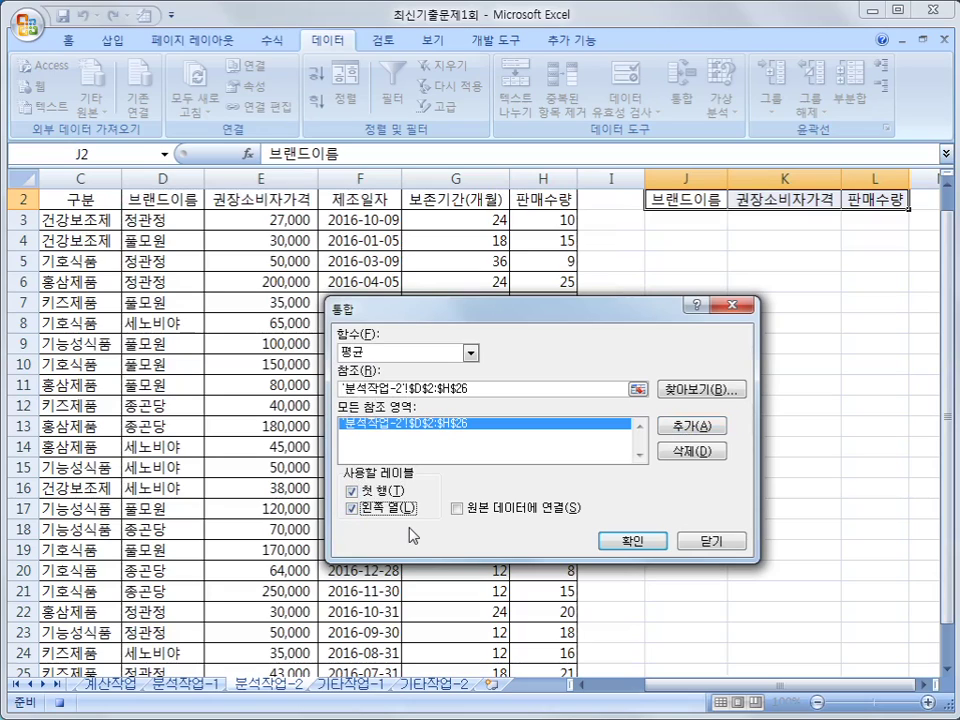
left_click(625, 546)
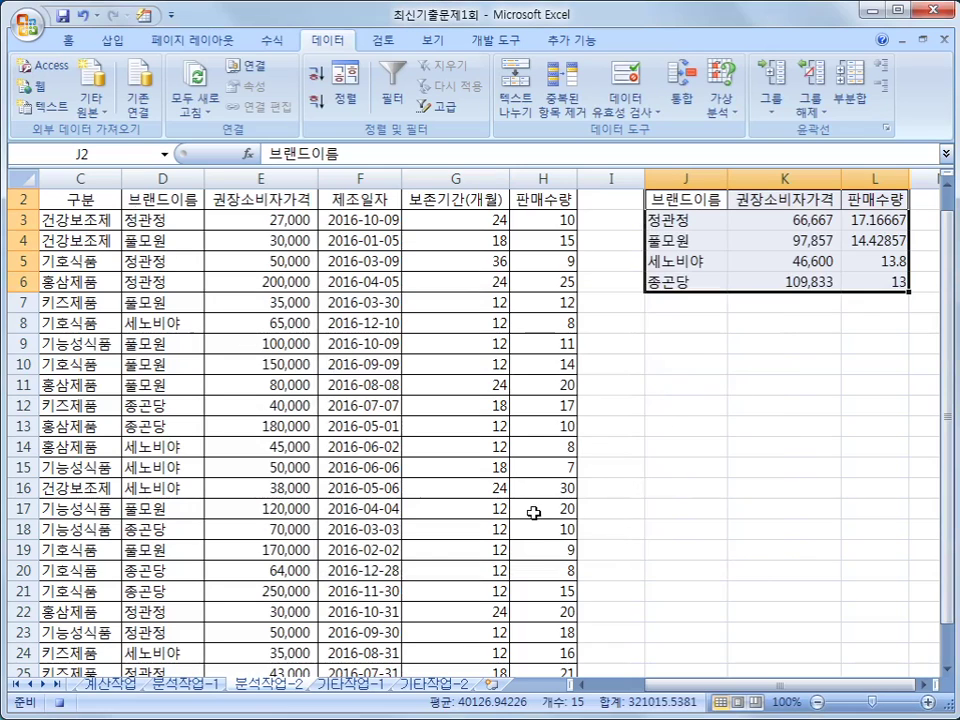
- Select cell L3 in the consolidated table and stop recording the 통합 macro
scroll(534, 512, "down", 2)
scroll(534, 516, "up", 2)
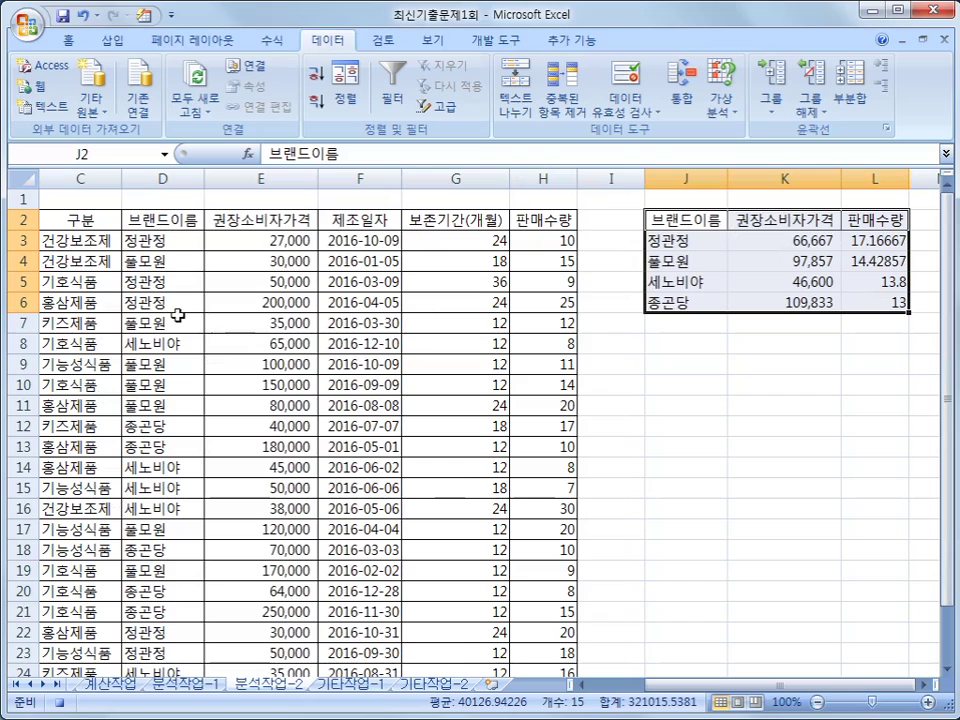
left_click(788, 245)
left_click(852, 241)
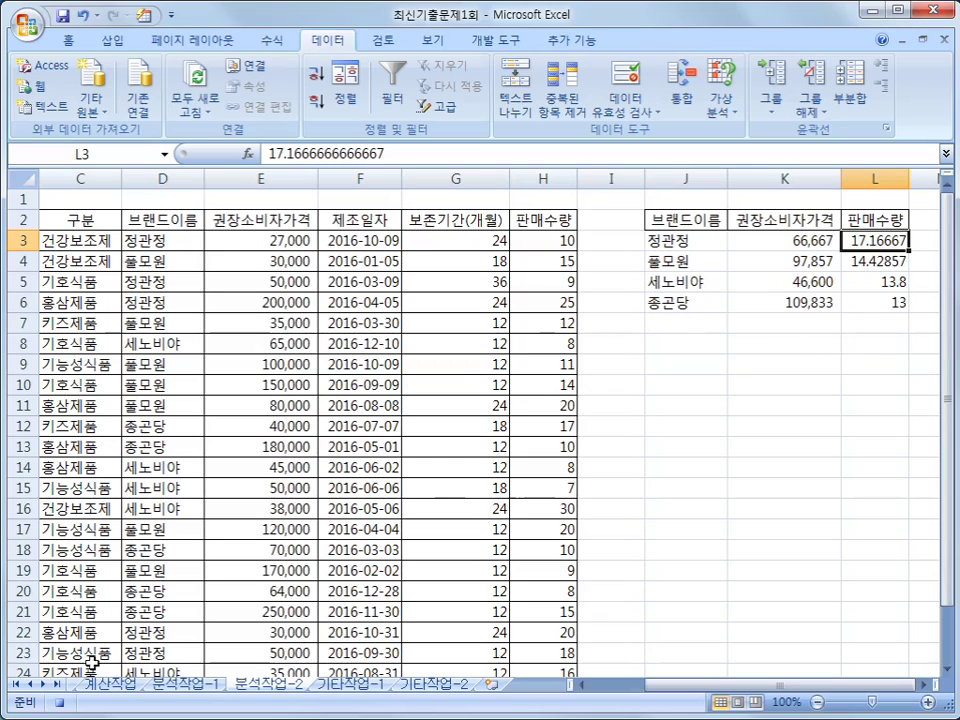
left_click(495, 40)
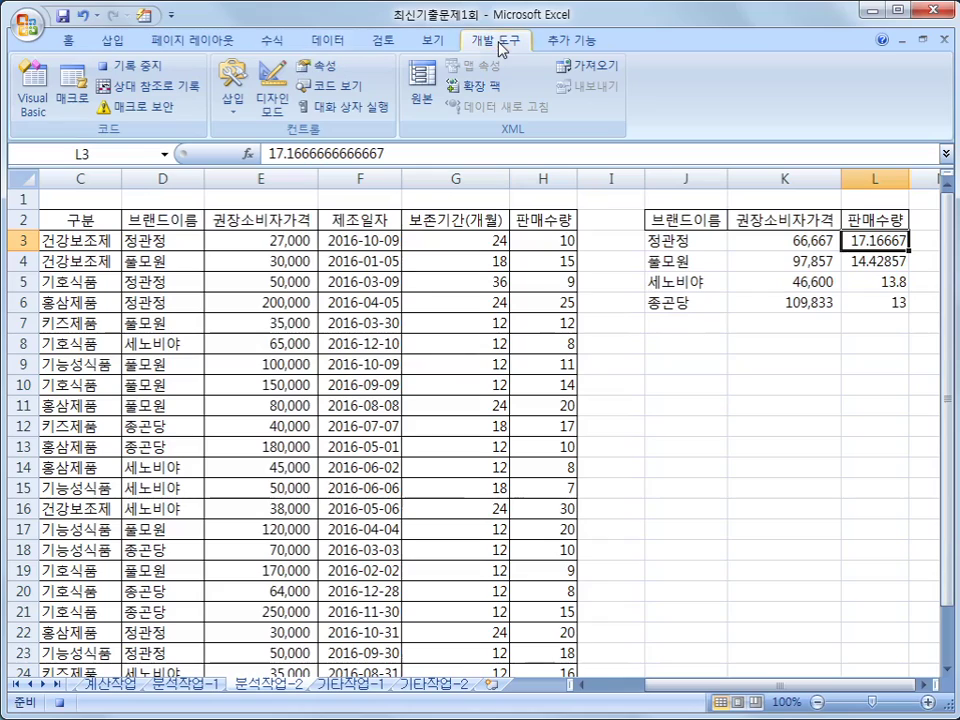
left_click(124, 71)
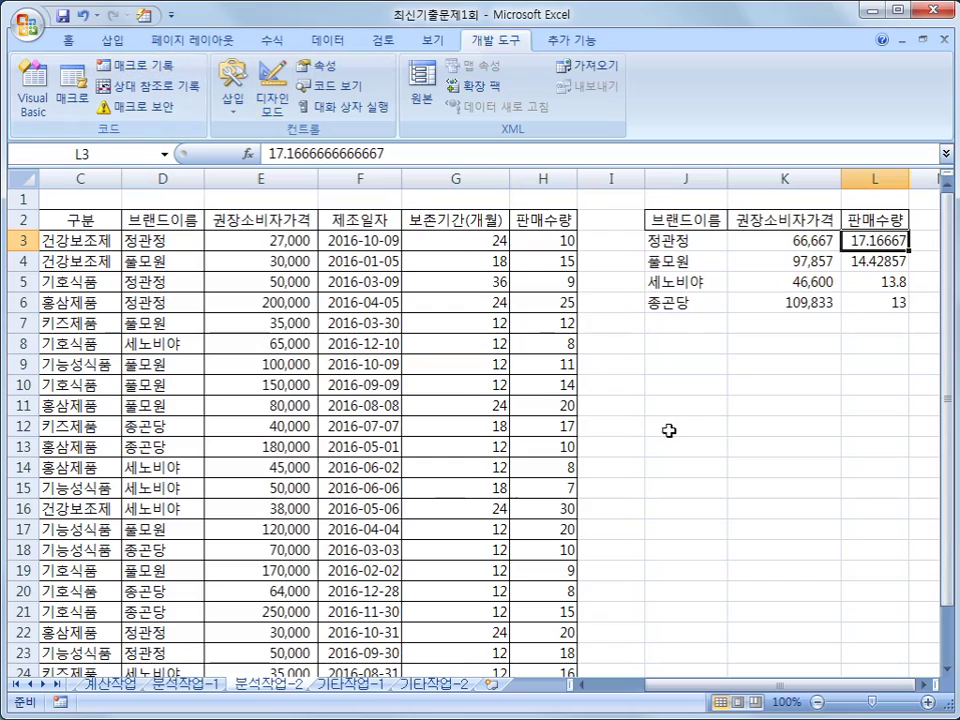
- Draw a form control button over cells J10:K11 and assign the 통합 macro to it
left_click(721, 455)
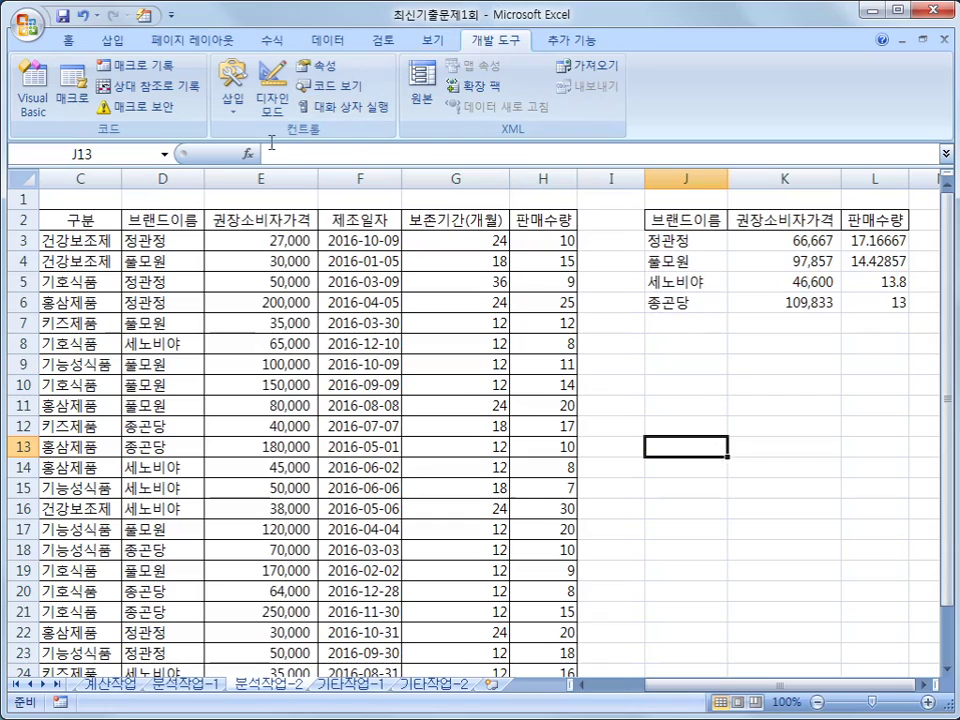
left_click(232, 97)
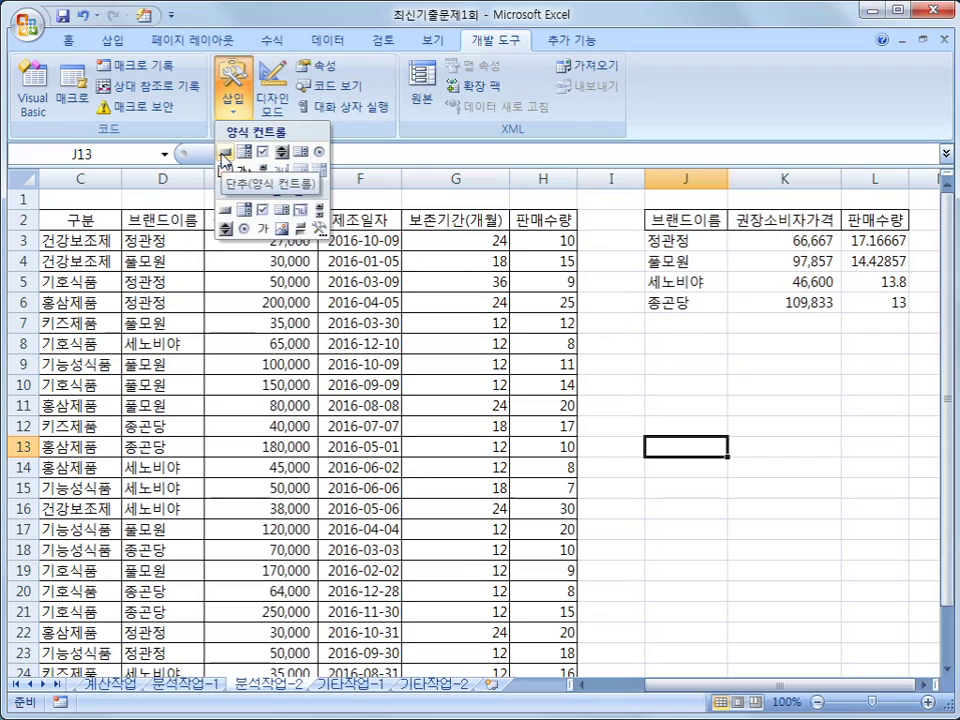
left_click(224, 152)
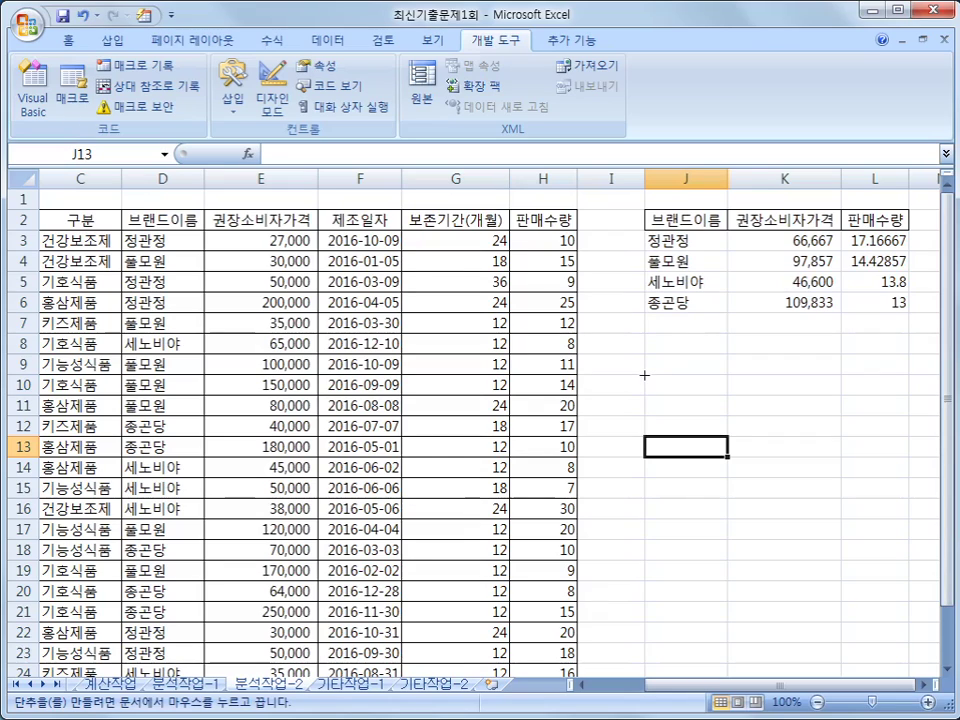
mouse_move(646, 377)
left_mouse_down()
mouse_move(741, 429)
mouse_move(808, 424)
left_mouse_up()
left_click_drag(579, 281, 395, 246)
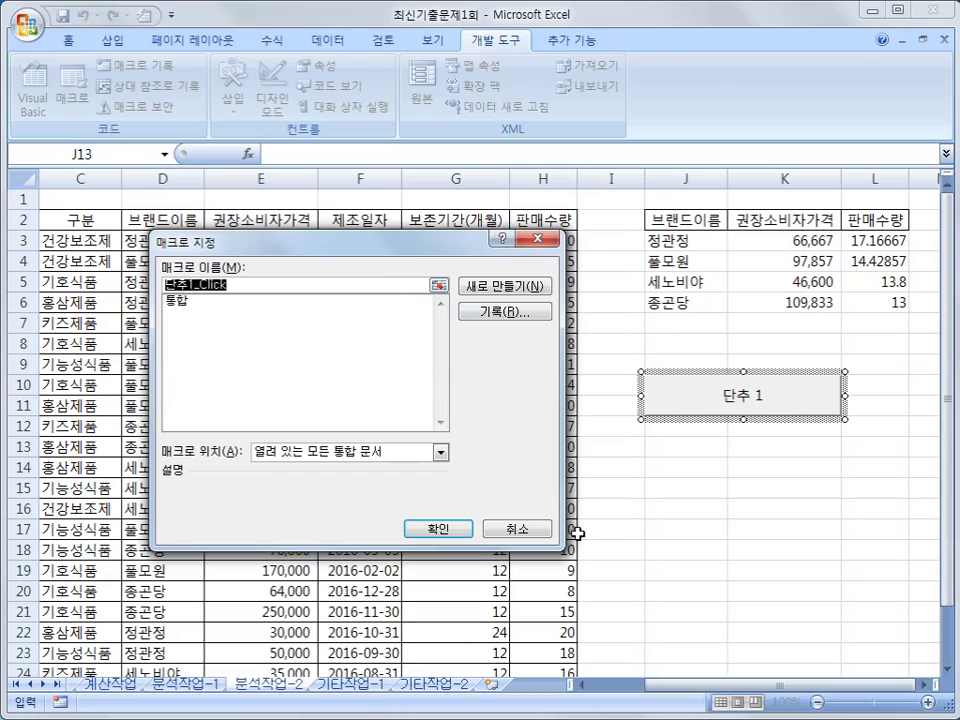
left_click(200, 303)
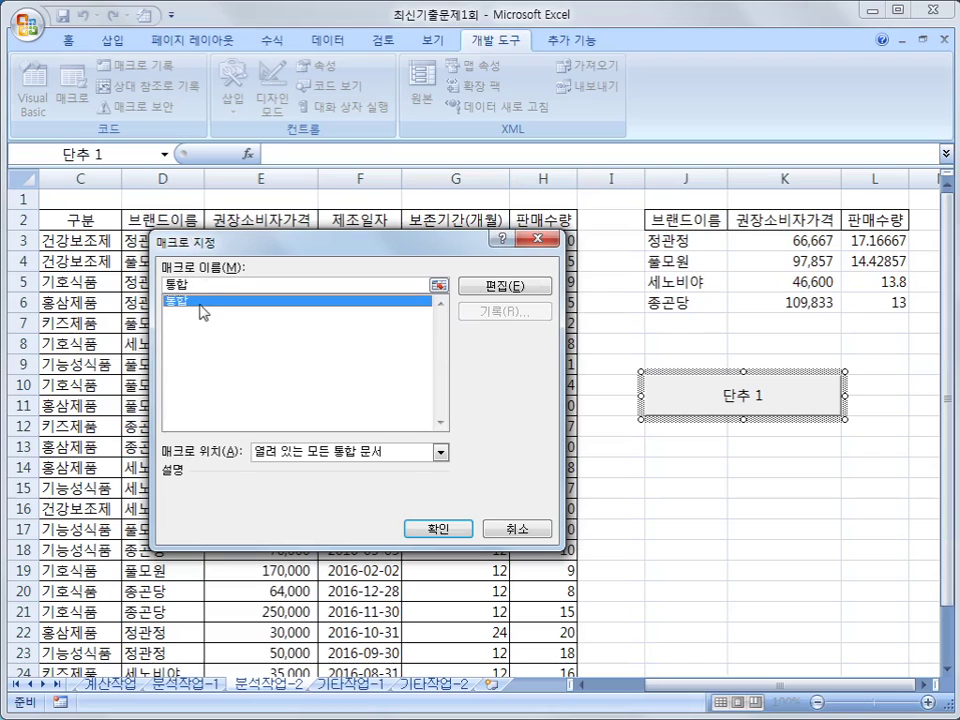
left_click(433, 530)
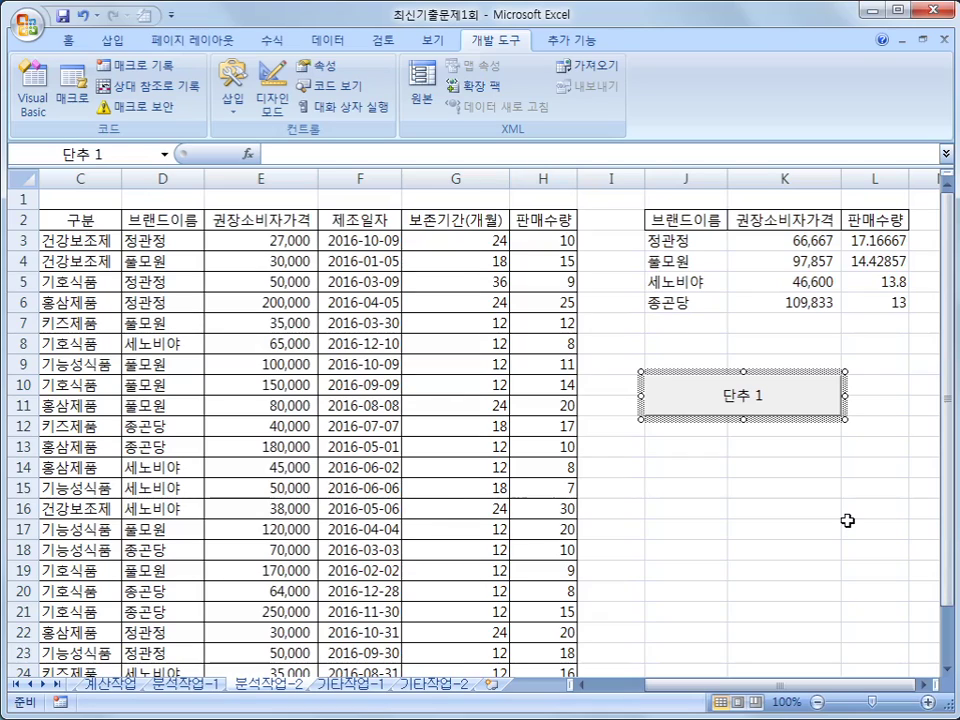
- Label the new button 통합 실행 and deselect it
type("통합 ㅅ")
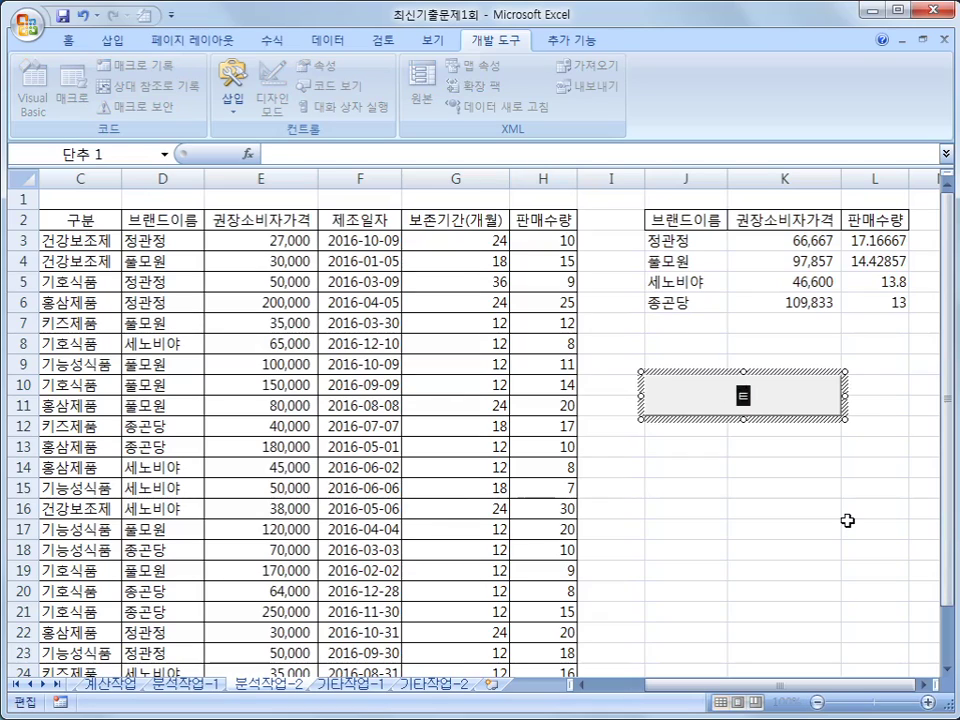
type("실행")
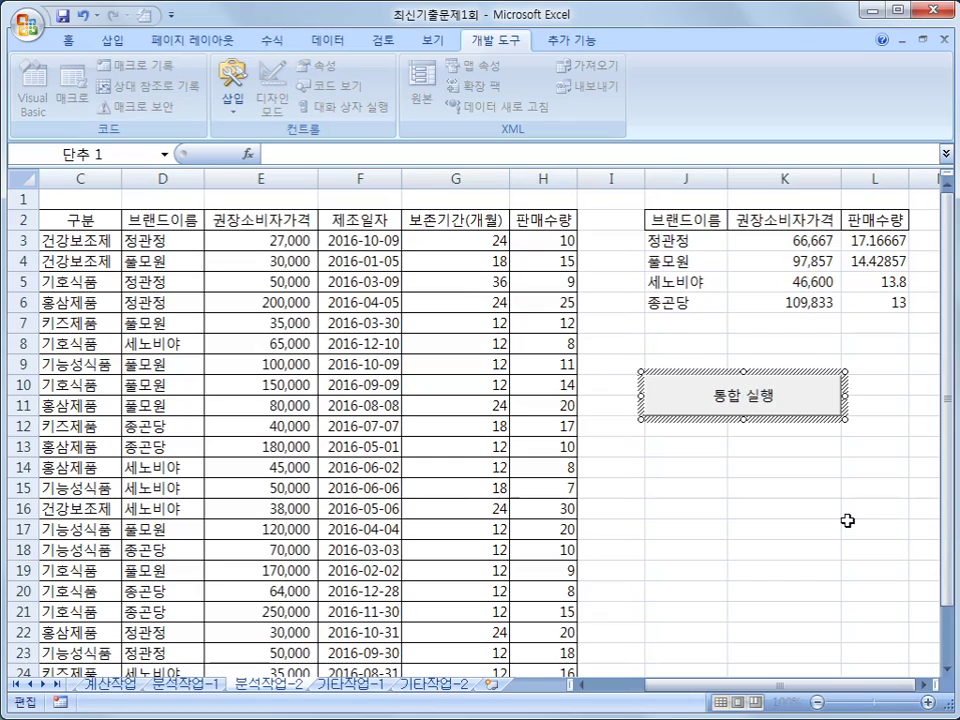
left_click(847, 520)
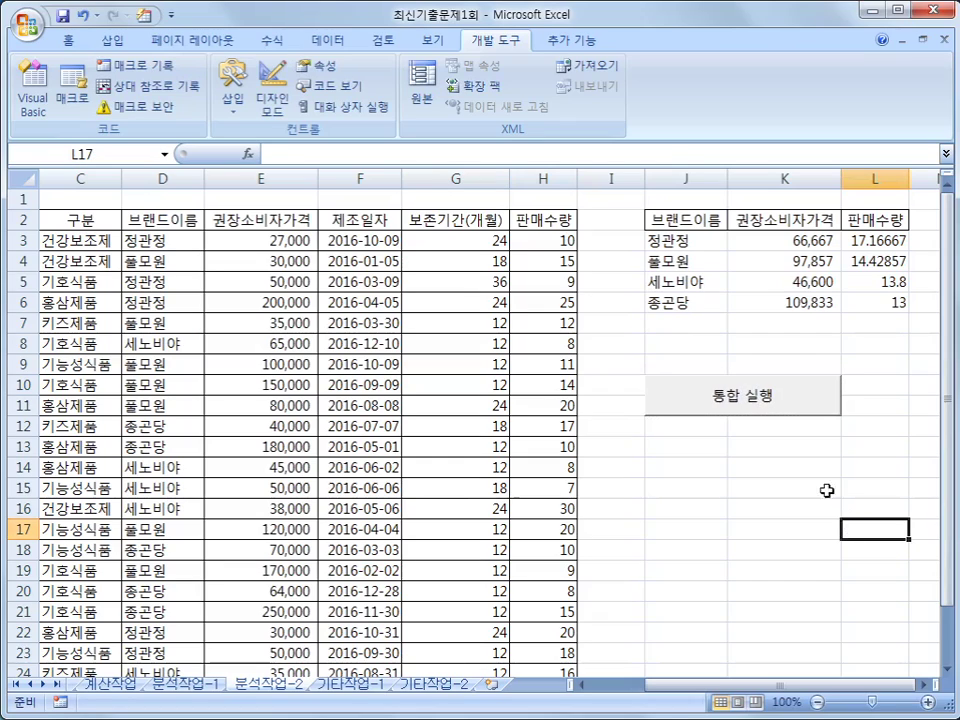
- Clear the consolidated results in J3:L6 and run the 통합 macro with the 통합 실행 button to regenerate them
left_click_drag(654, 240, 851, 305)
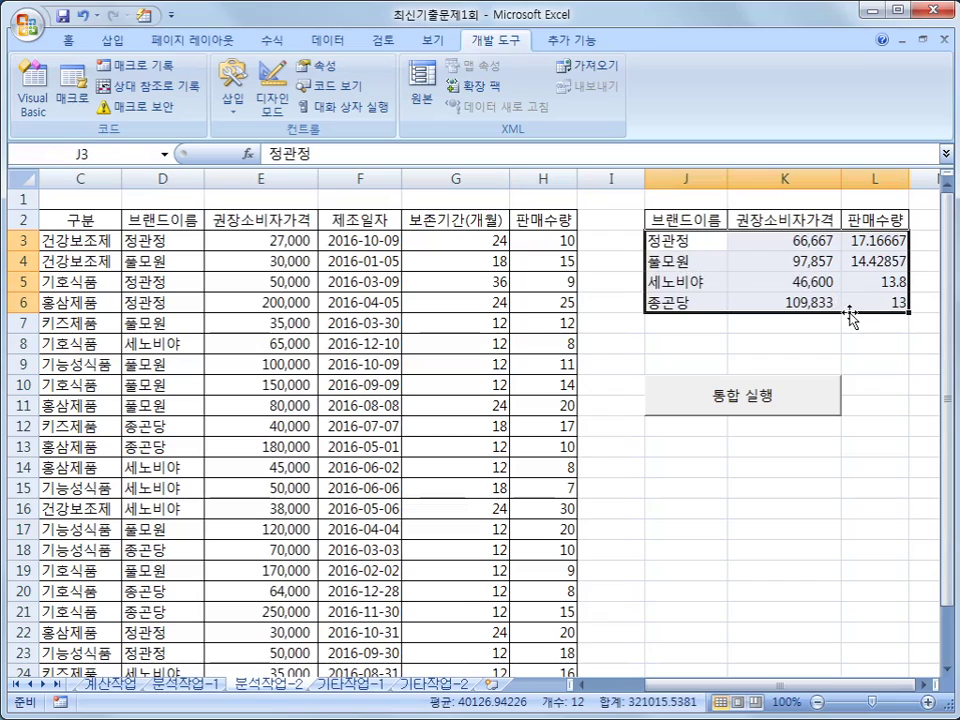
key("Delete")
left_click(876, 512)
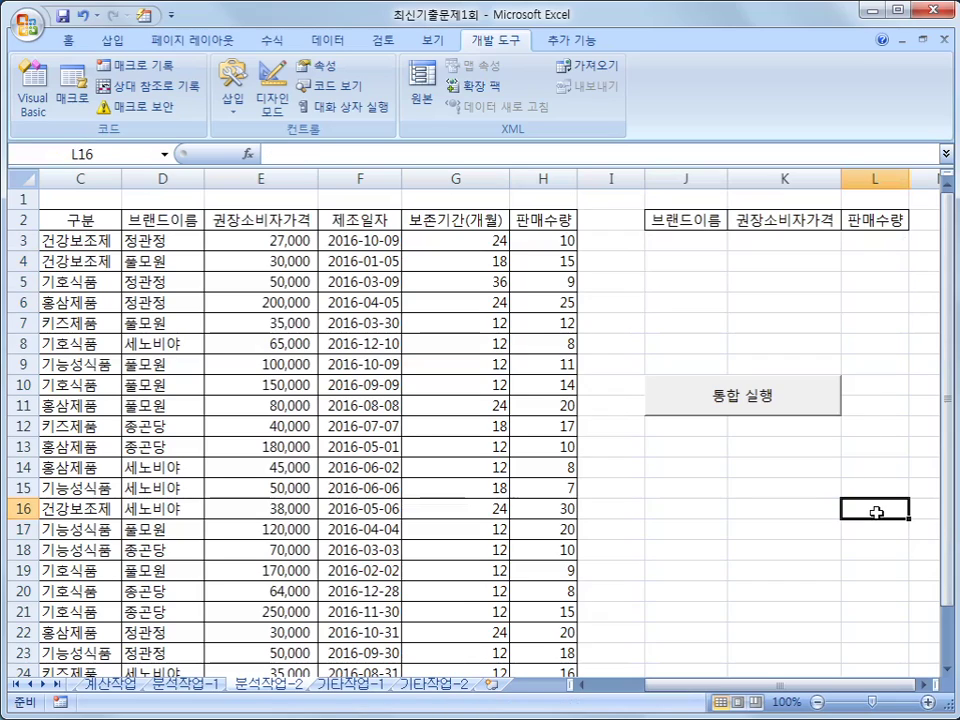
left_click(757, 410)
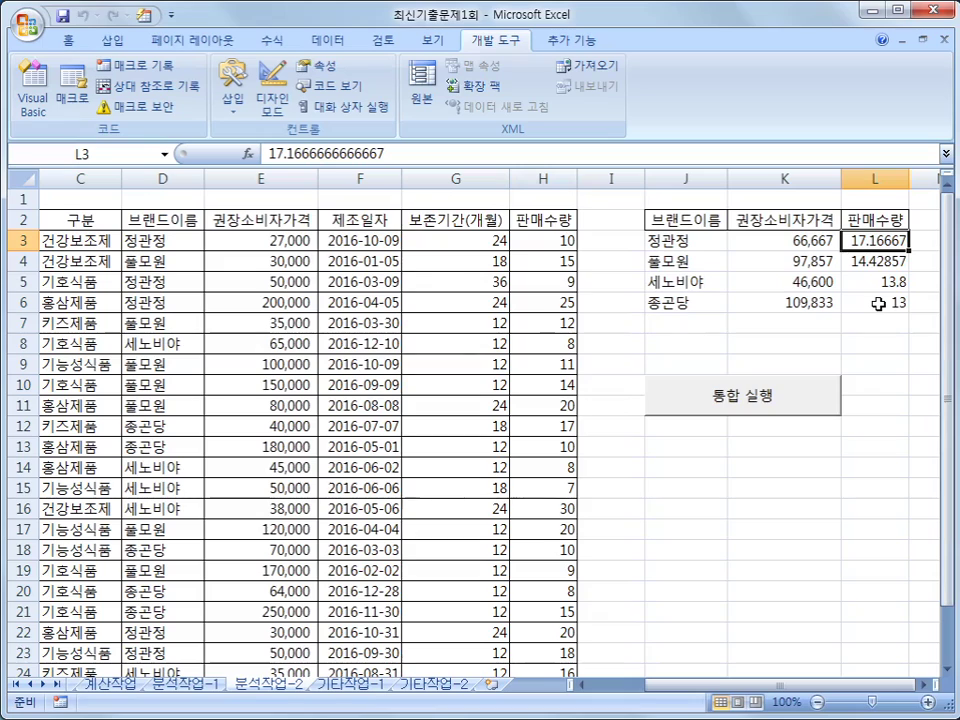
- Open the 기타작업-1 sheet and select the column chart below the 표1 table
left_click(360, 686)
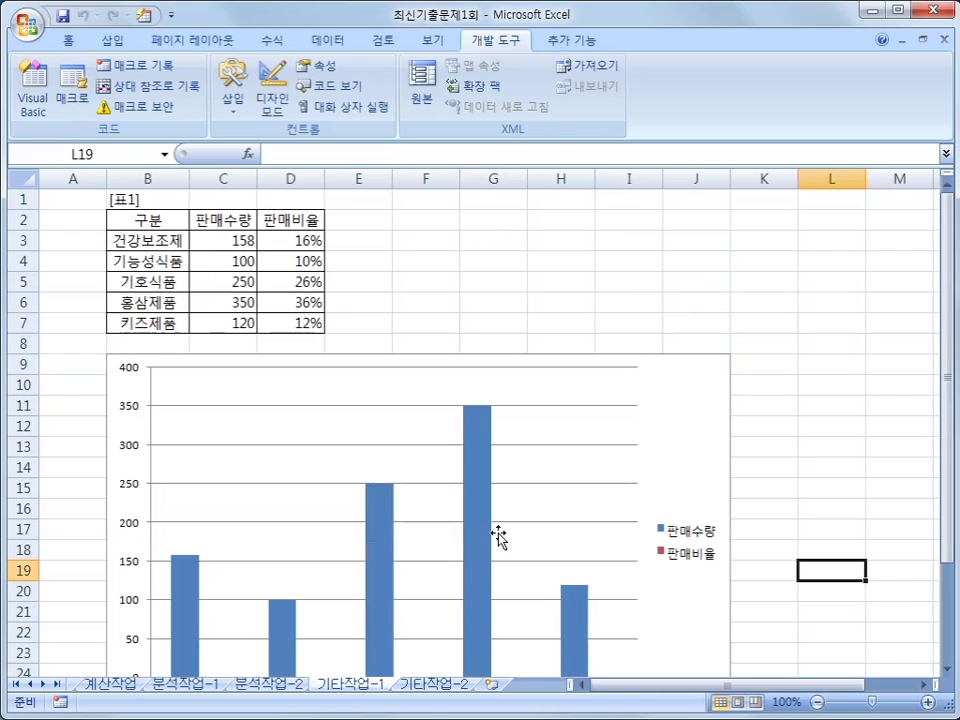
scroll(510, 522, "down", 2)
scroll(522, 509, "up", 2)
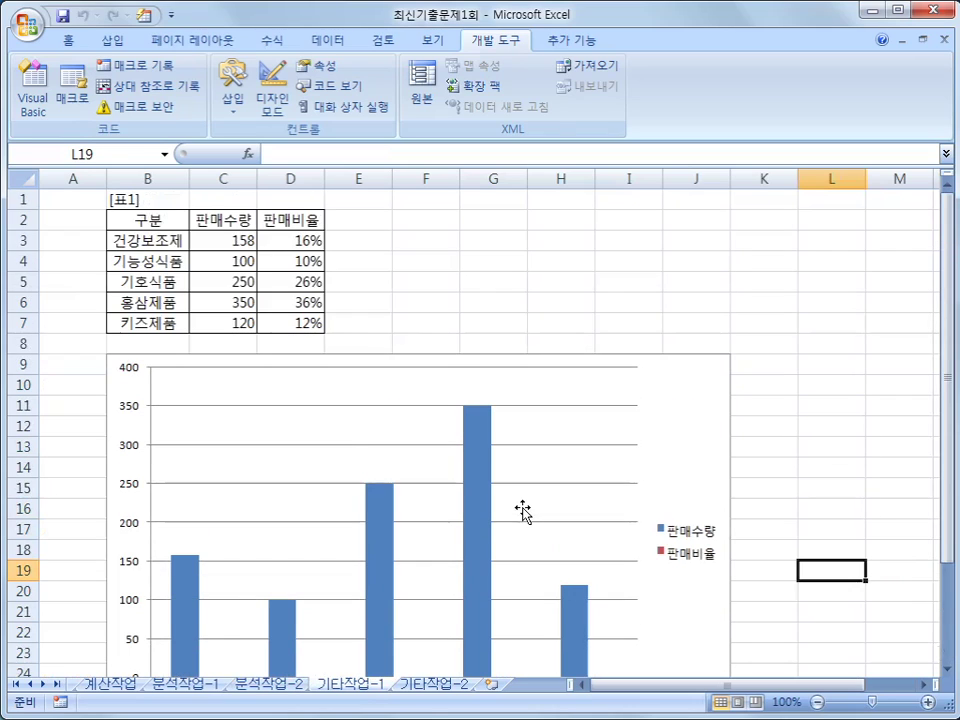
left_click(680, 438)
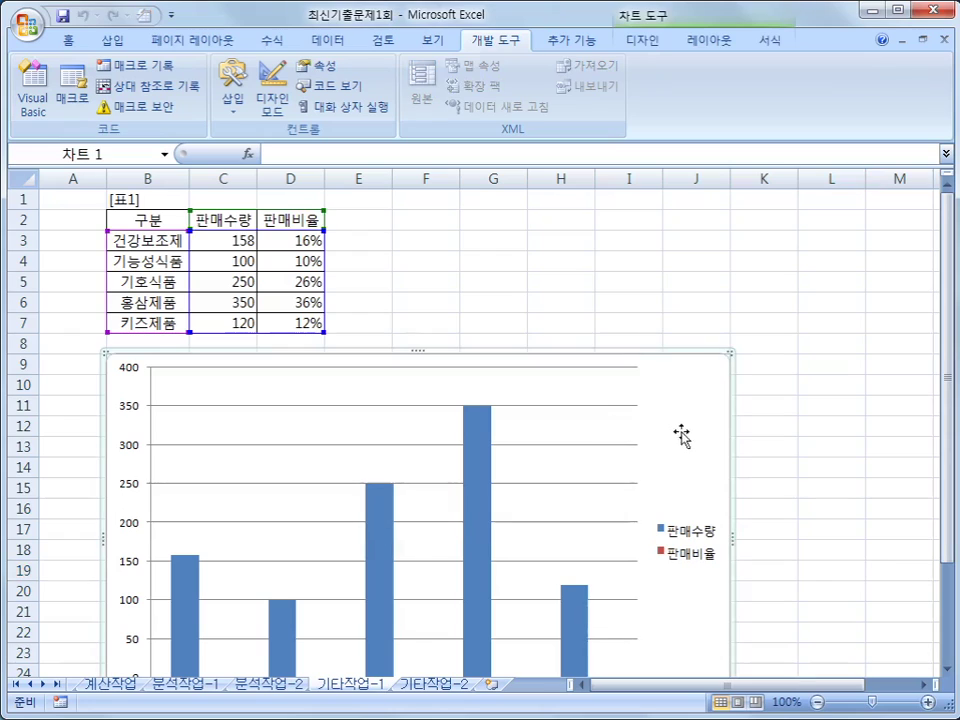
scroll(685, 460, "down", 2)
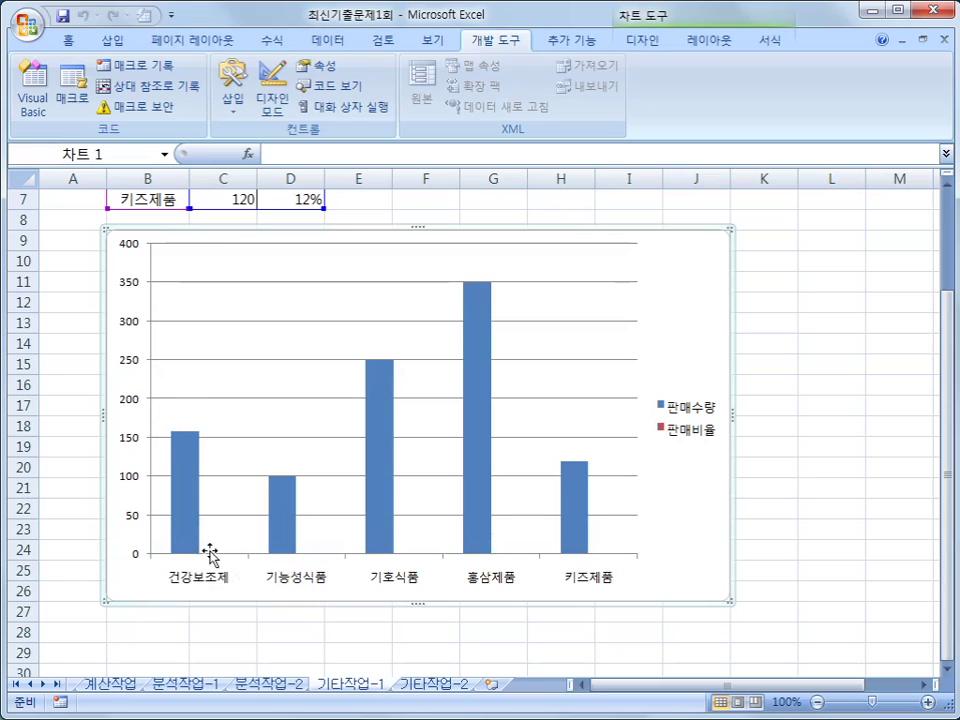
scroll(428, 503, "up", 2)
scroll(428, 503, "down", 1)
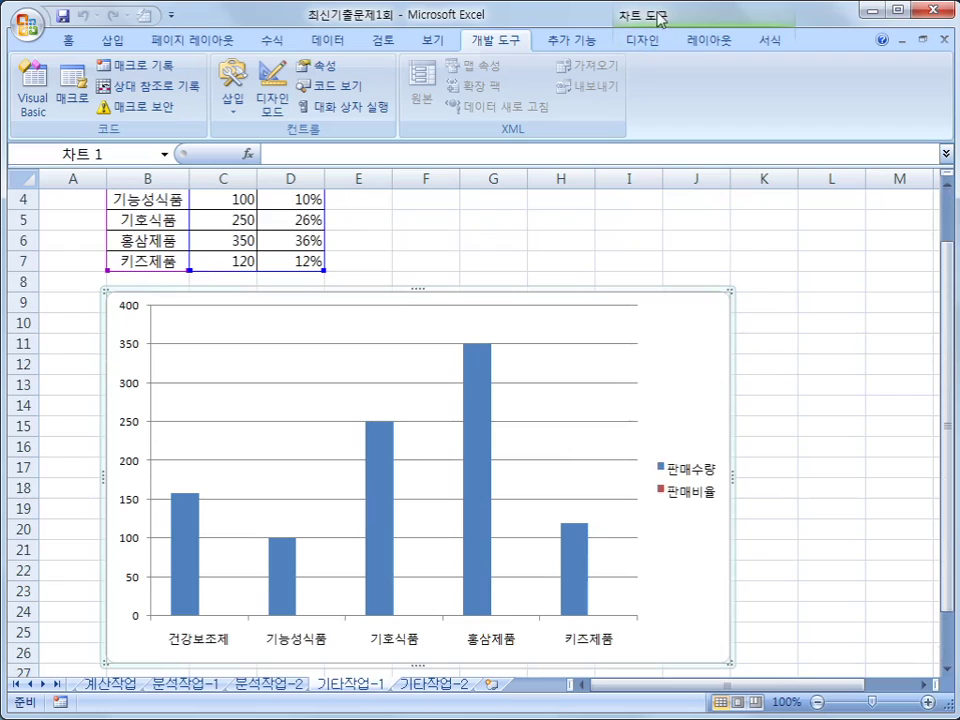
left_click(638, 47)
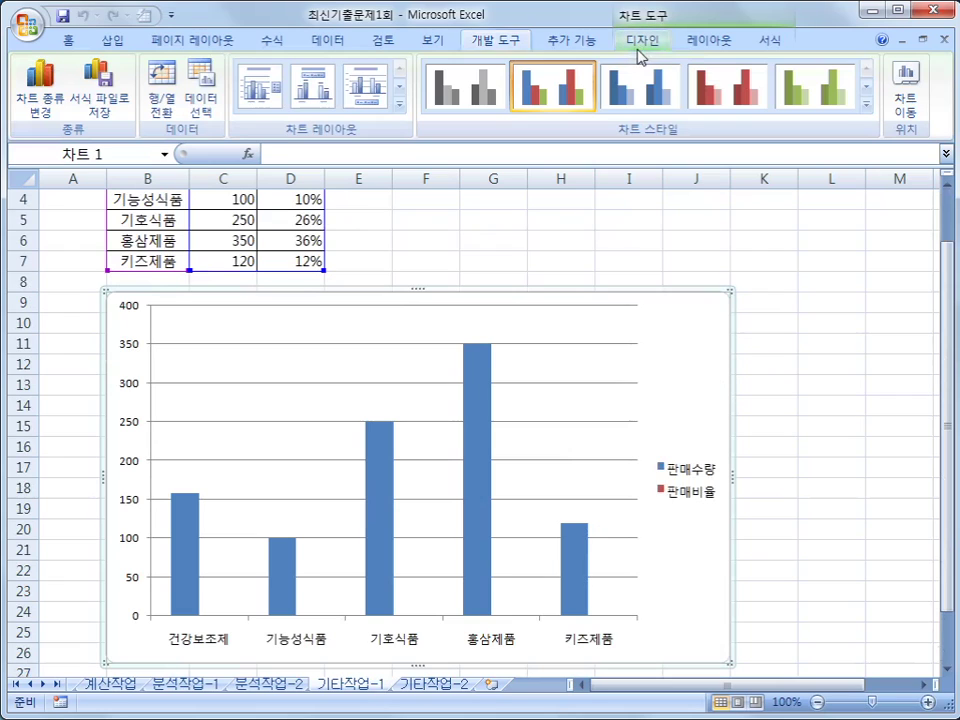
left_click(712, 48)
left_click(770, 45)
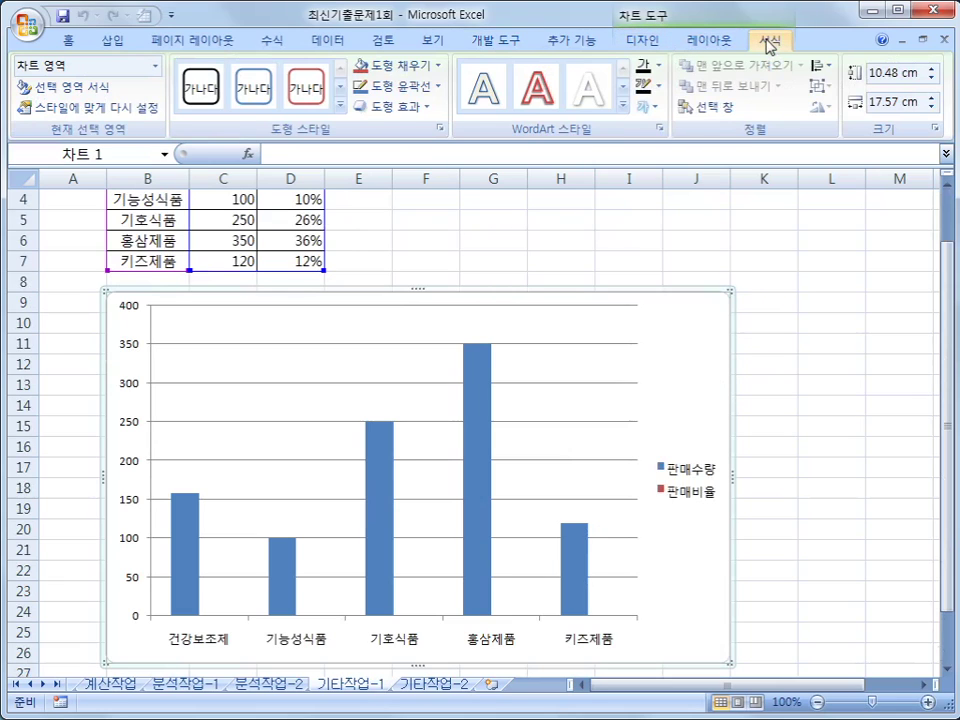
left_click(710, 40)
left_click(778, 42)
- Select the 판매비율 series in the chart and change its chart type to a line with markers
left_click(712, 42)
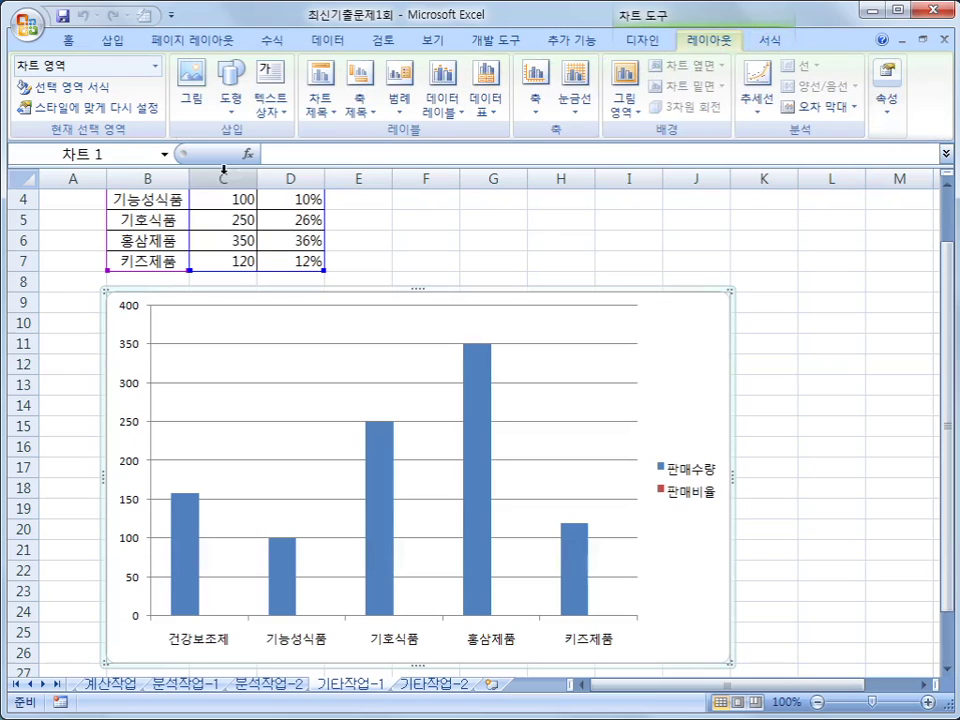
left_click(155, 66)
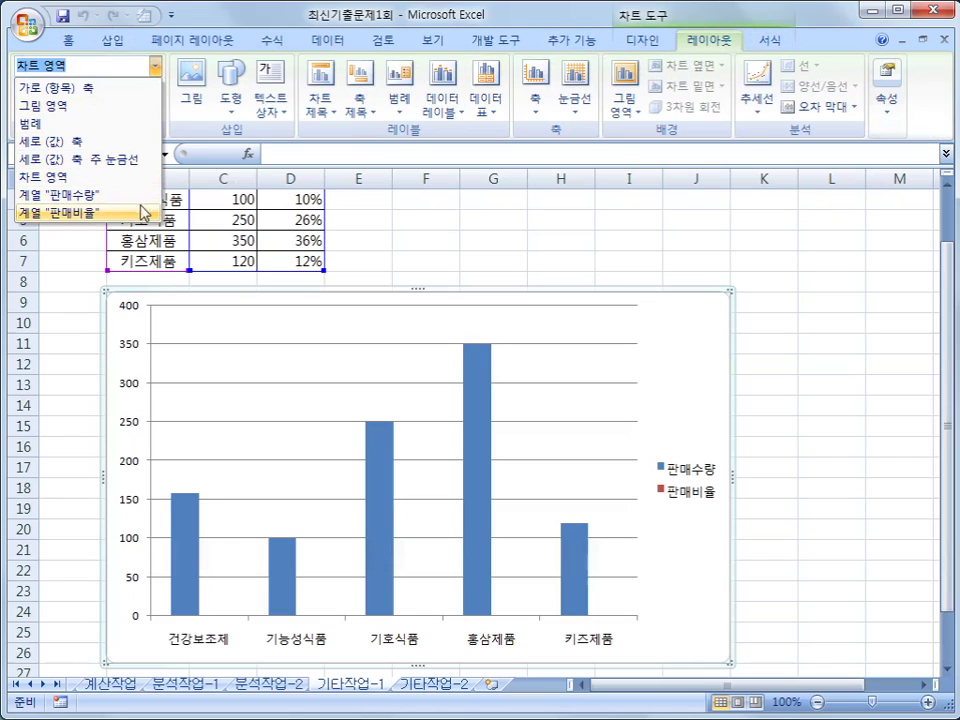
left_click(143, 213)
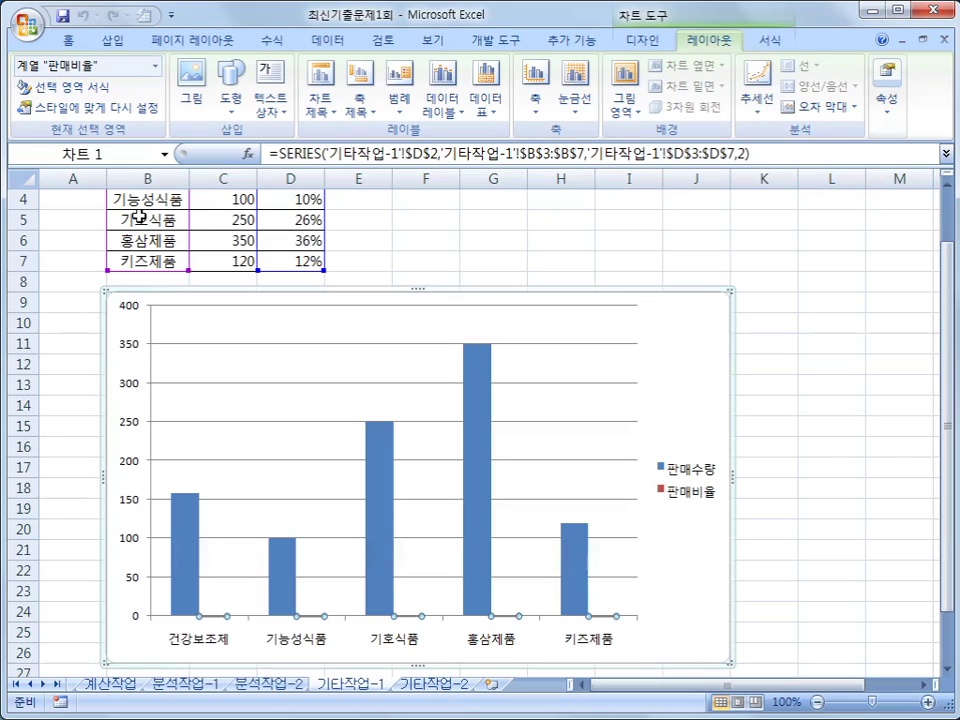
left_click(645, 42)
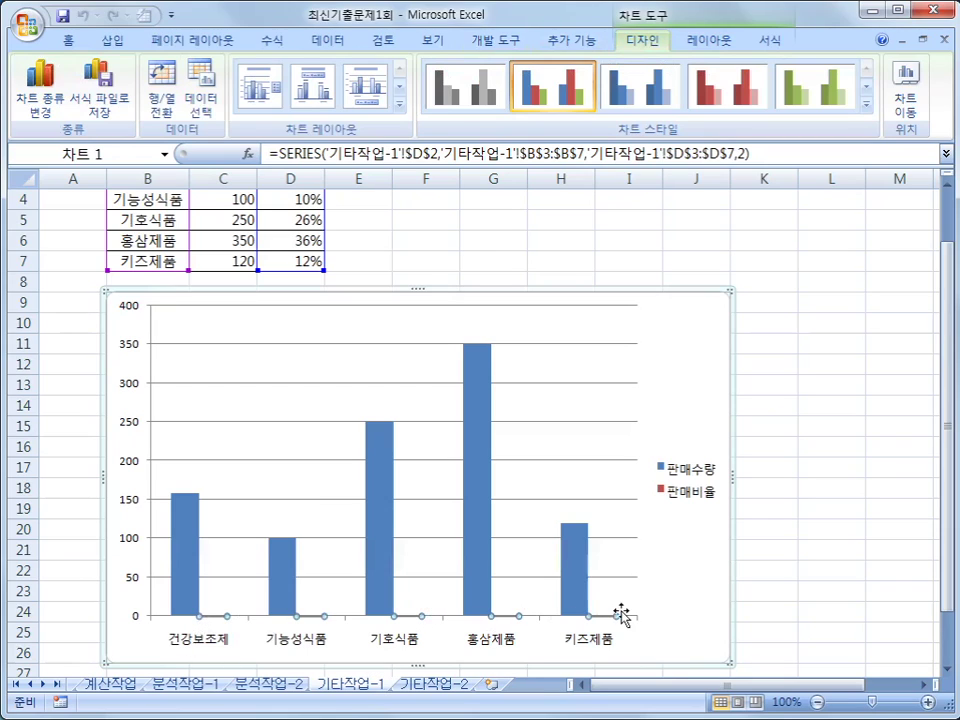
left_click(45, 108)
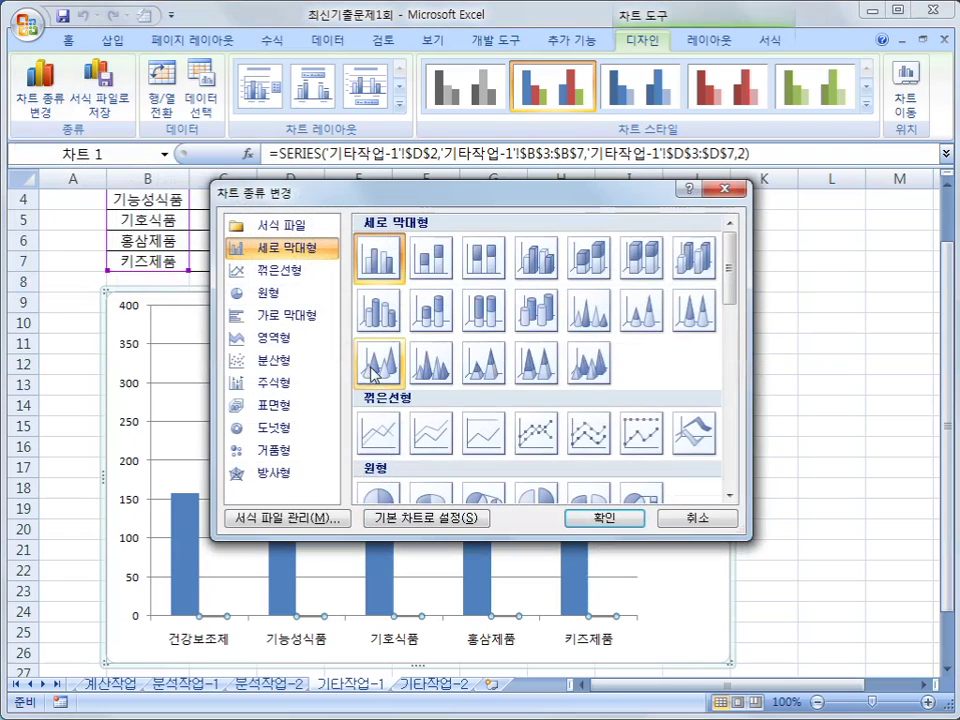
left_click(536, 433)
left_click(606, 519)
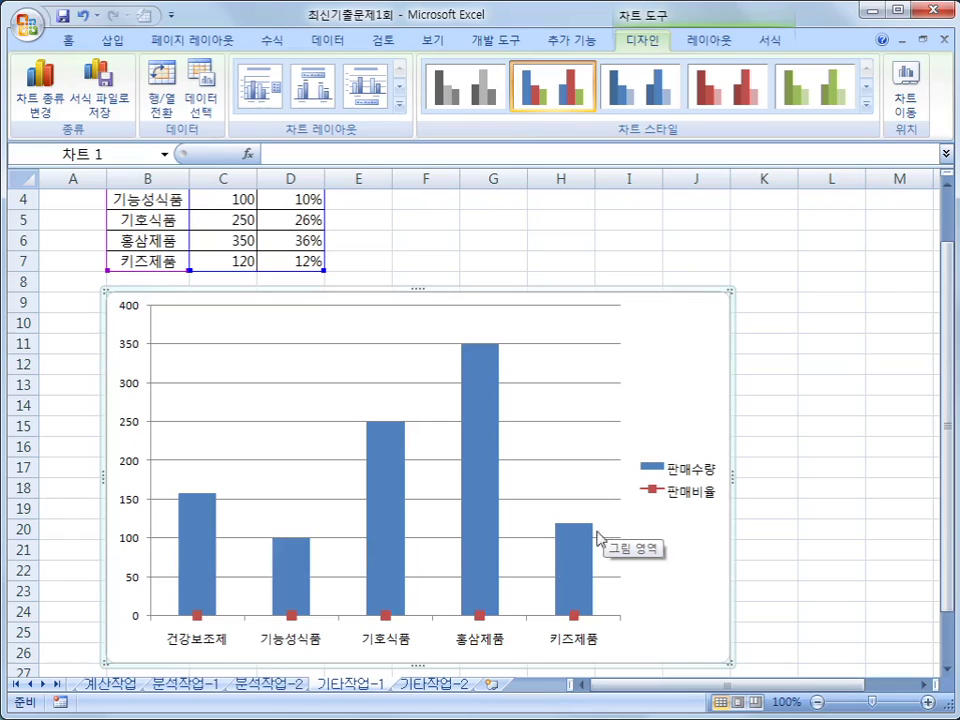
- Plot the 판매비율 line series on the secondary axis (보조 축)
left_click(292, 617)
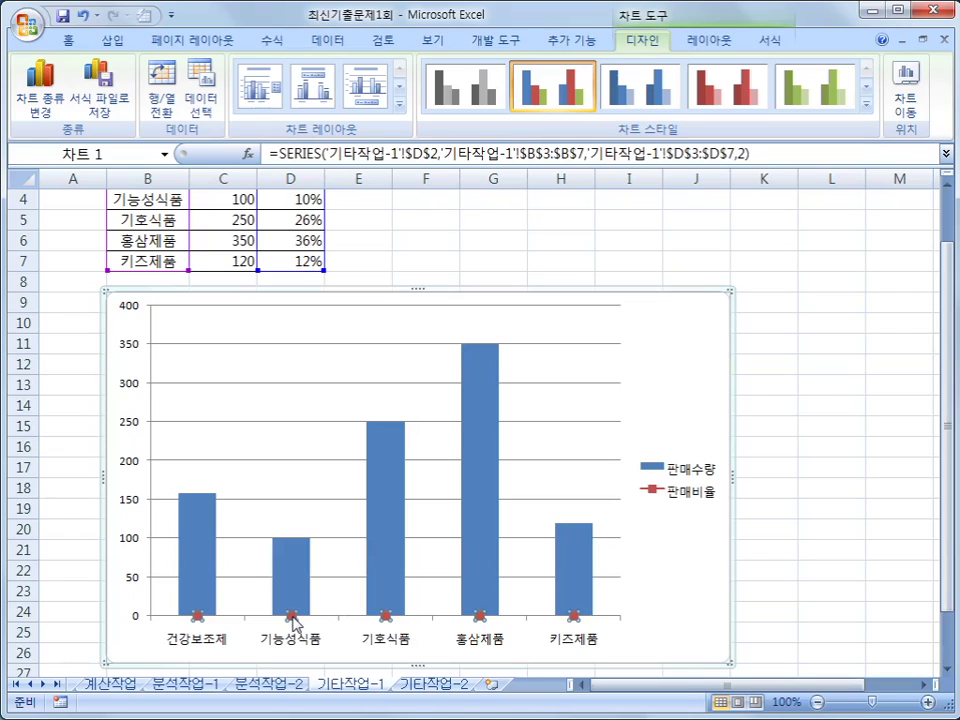
key("shift+F10")
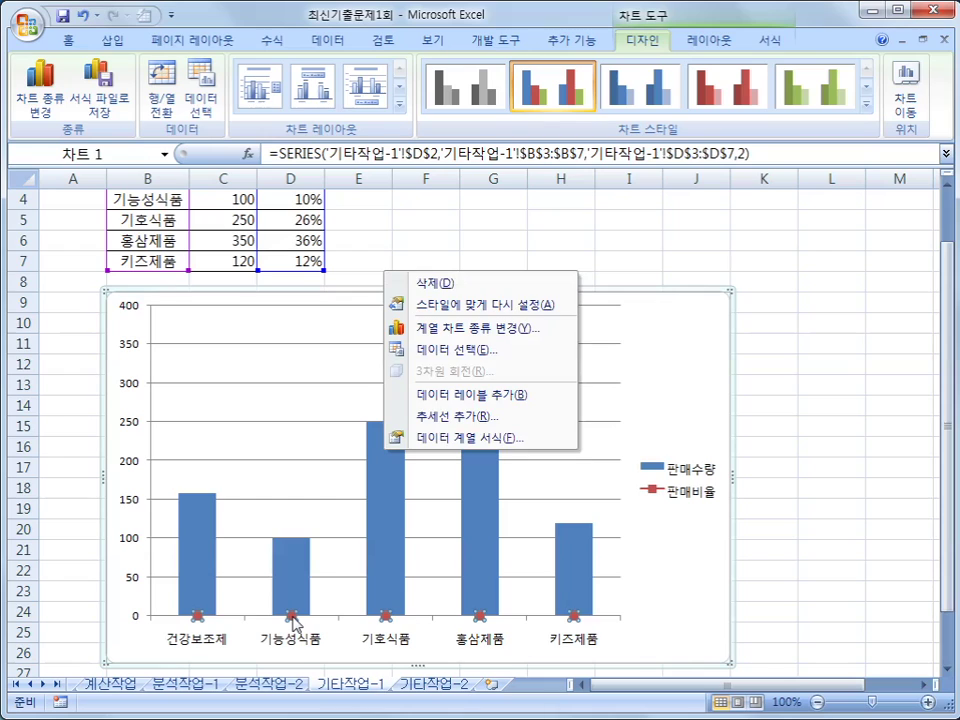
left_click(468, 438)
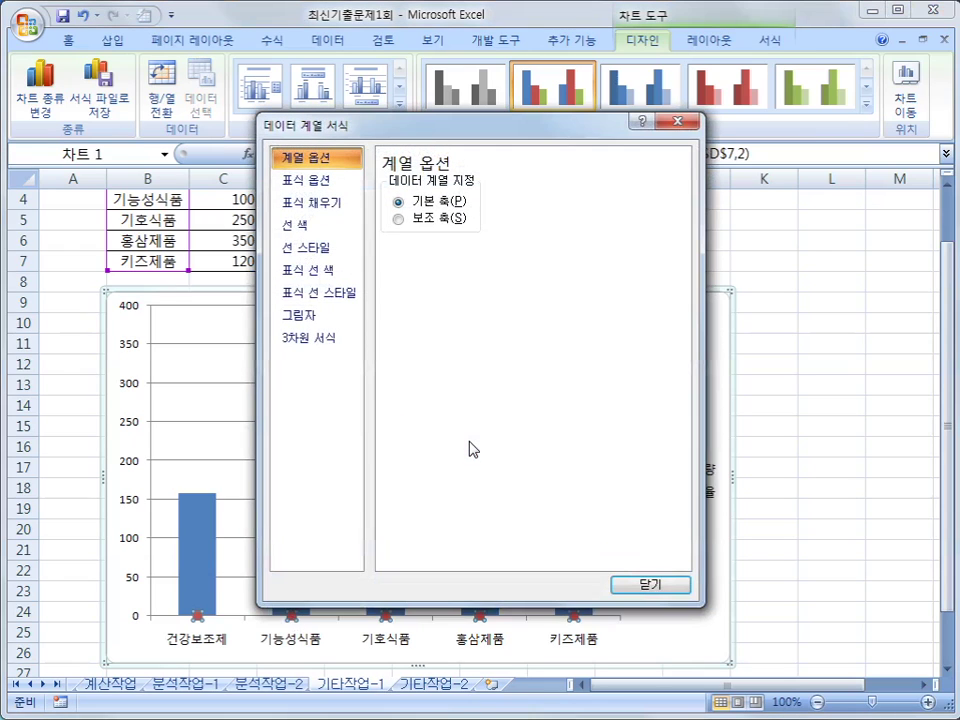
left_click(437, 218)
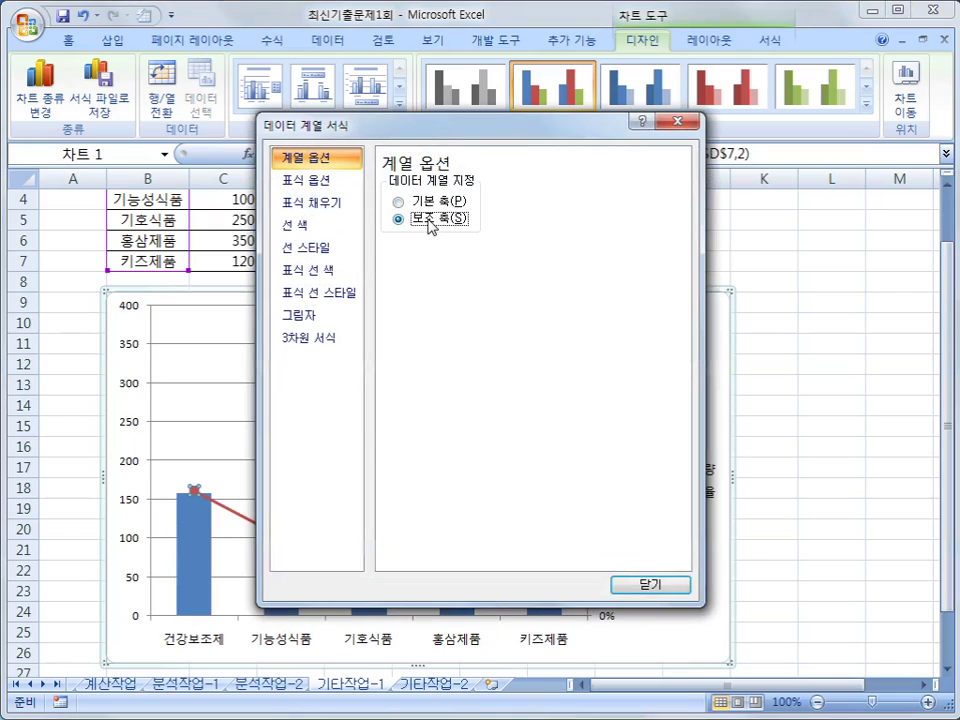
left_click(630, 584)
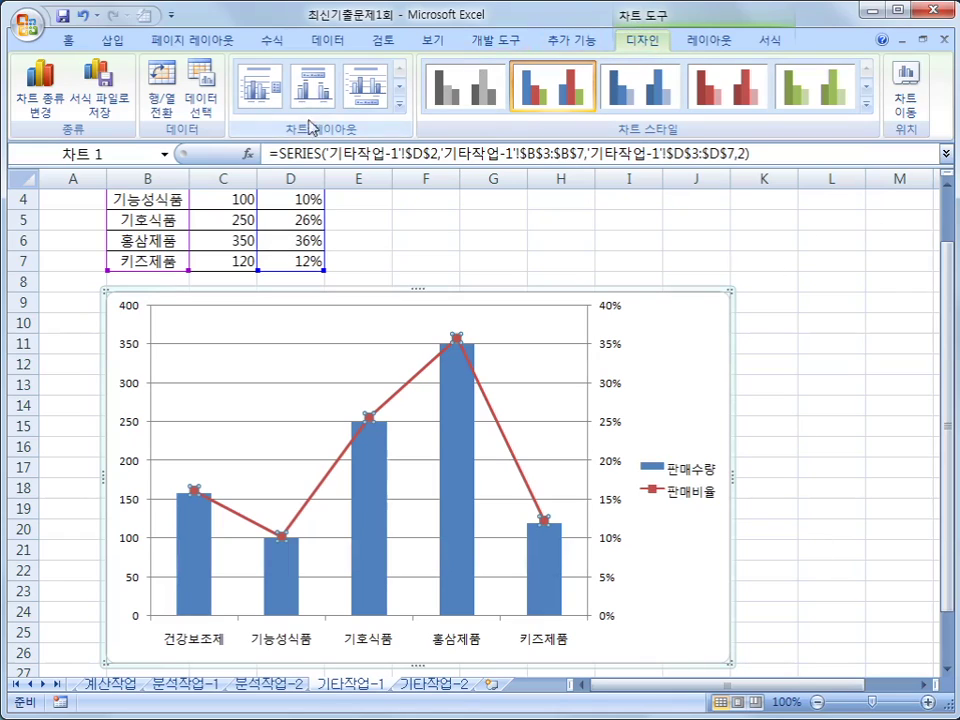
- Apply the chart layout with chart title, axis titles and a side legend, and title the chart 선물세트 판매현황
left_click(400, 106)
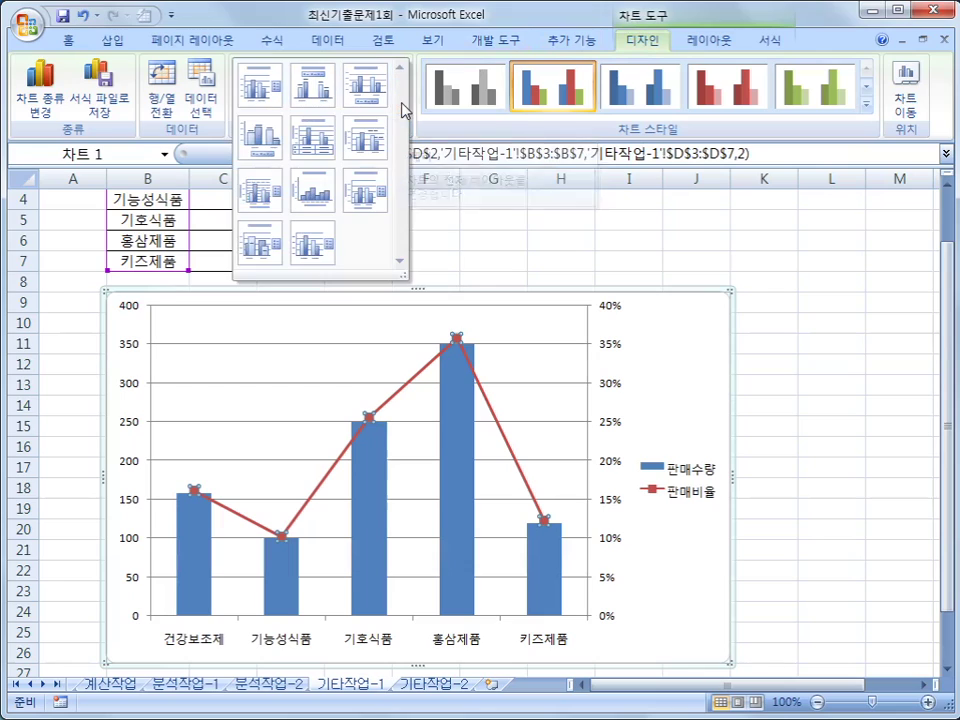
left_click(380, 200)
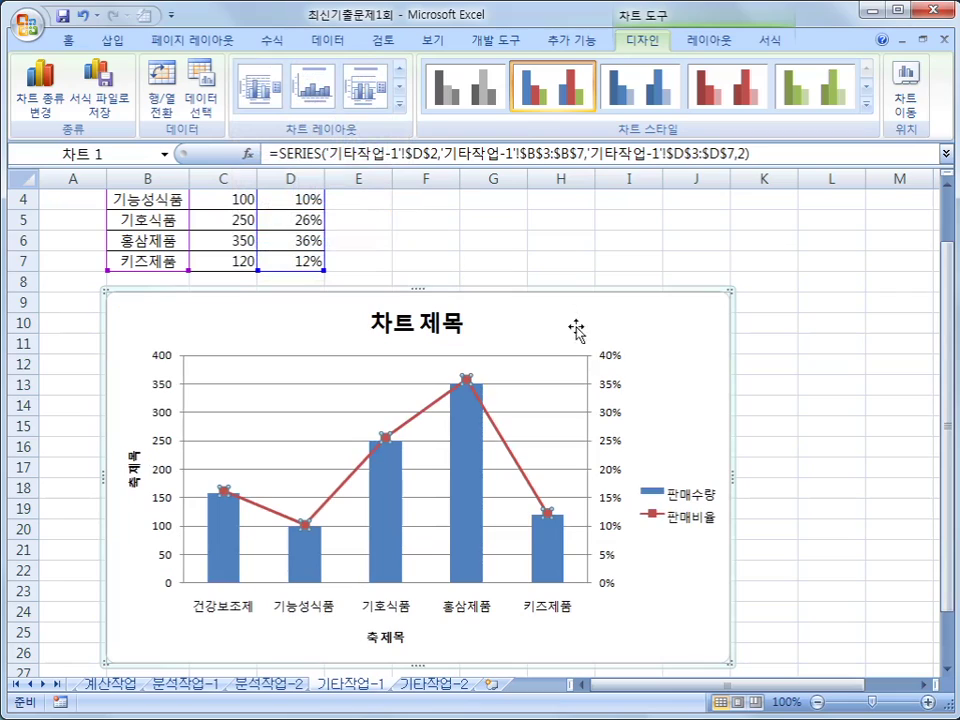
left_click(384, 322)
left_click_drag(374, 318, 460, 330)
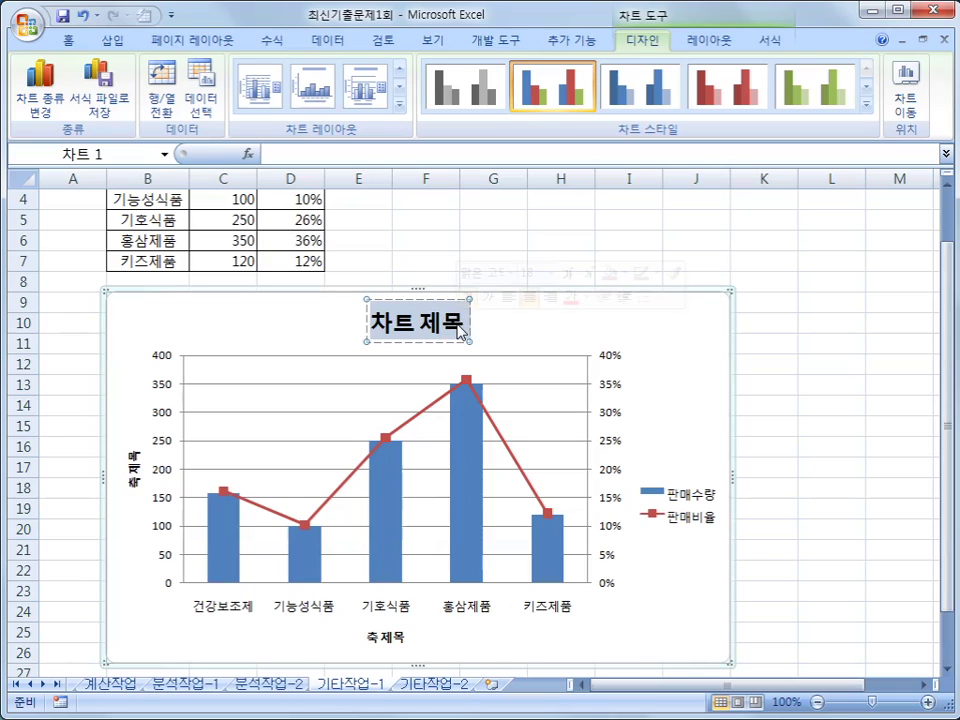
type("선물")
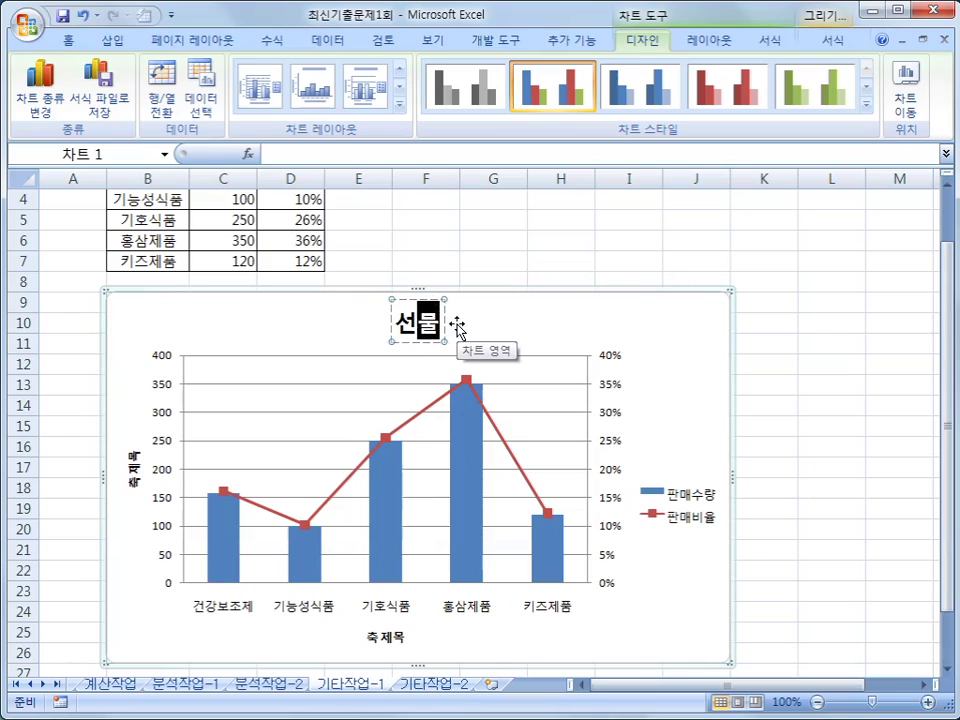
type("세트 판")
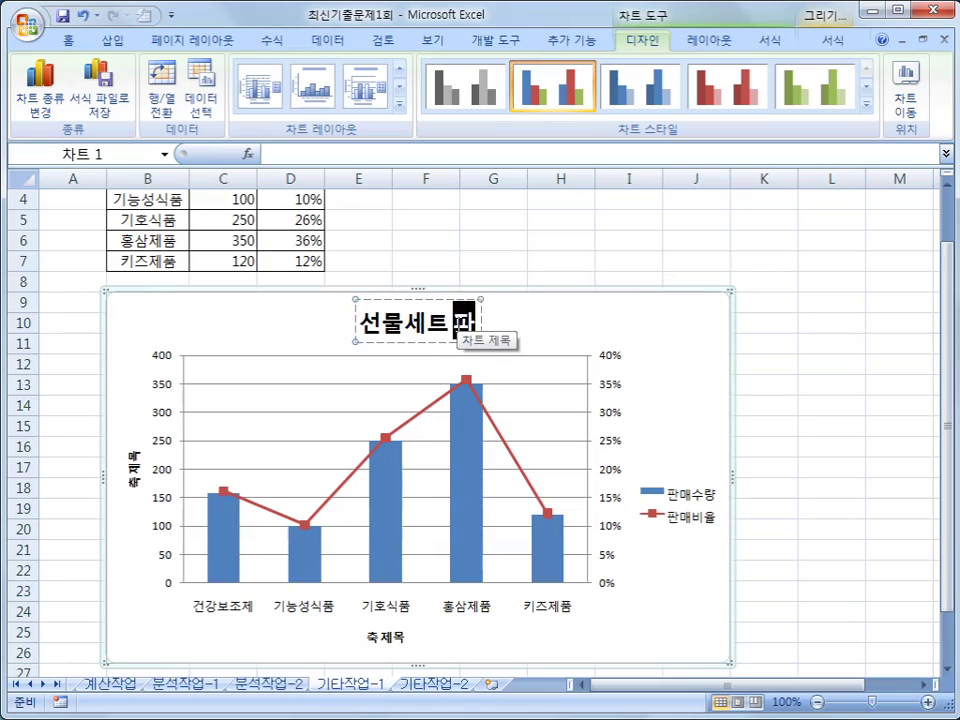
type("매현황")
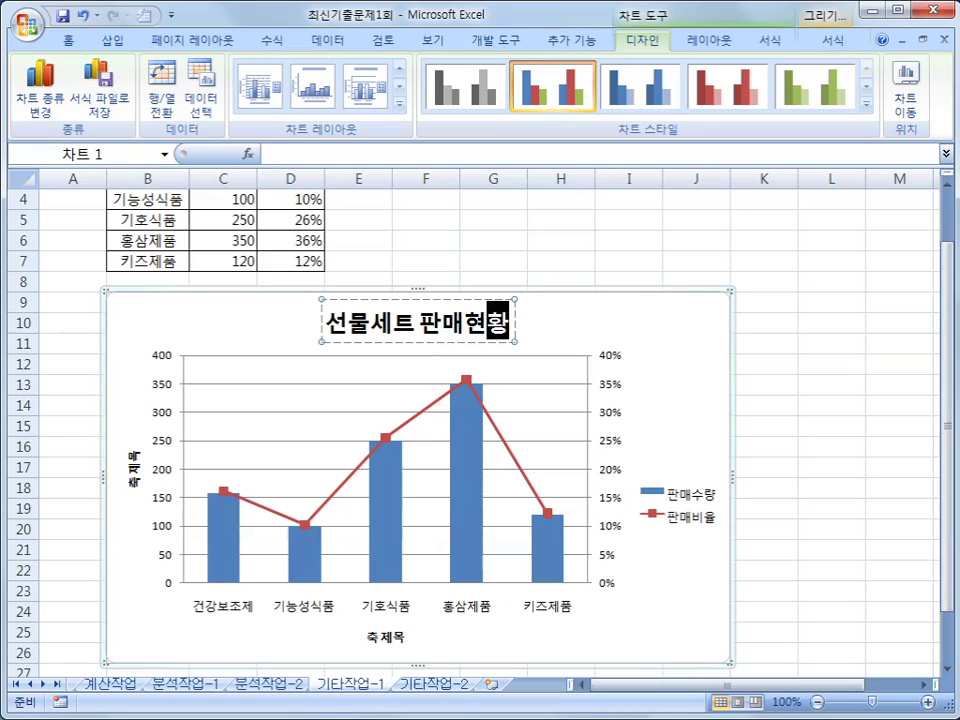
- Replace the primary vertical axis title text with 판매수량
left_click(136, 489)
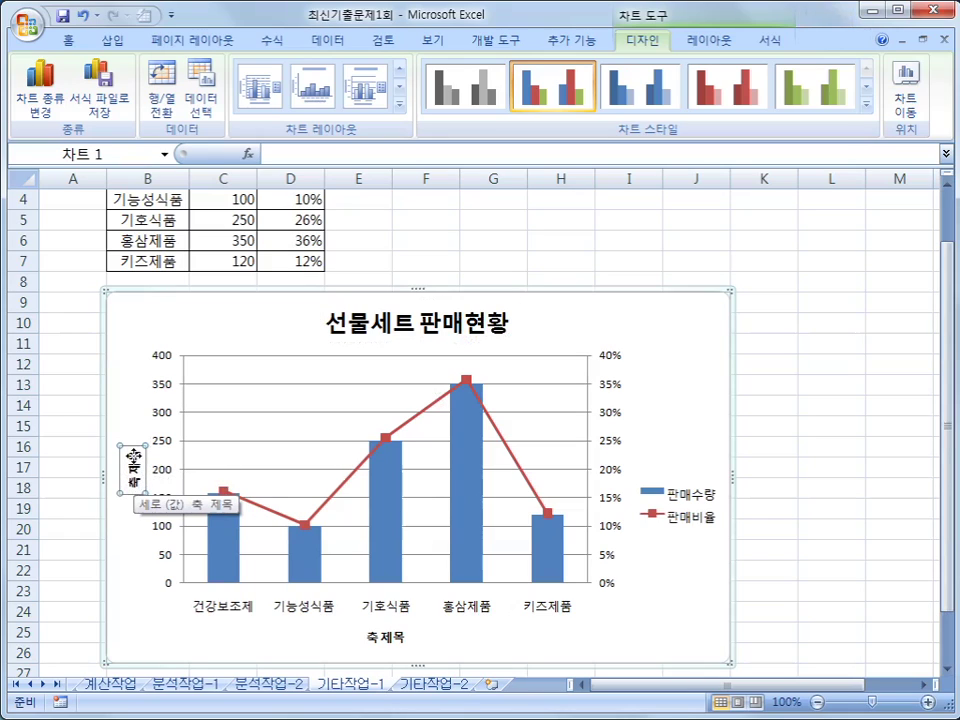
left_click(133, 460)
left_click_drag(133, 458, 140, 492)
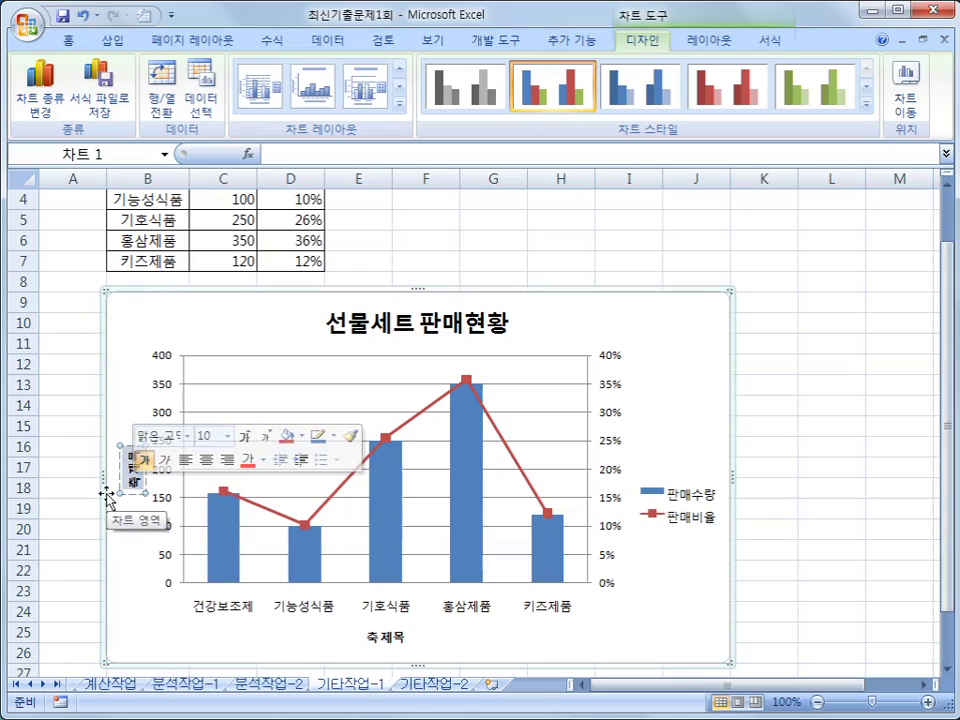
type("판매수량")
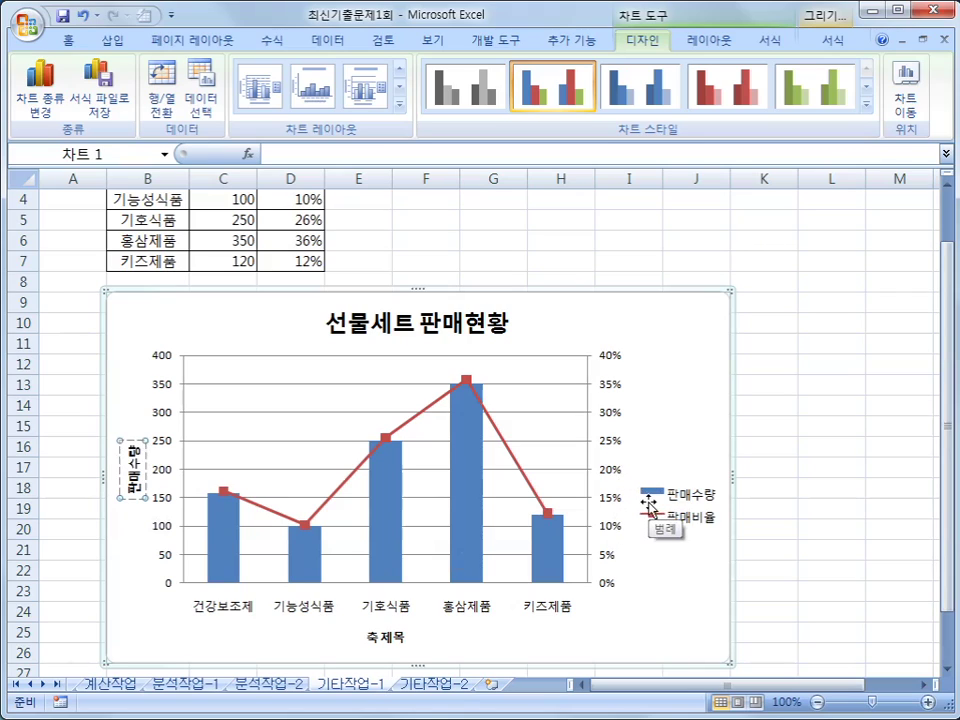
- Add a rotated title (제목 회전) to the secondary vertical axis and set its text to 판매비율
left_click(708, 42)
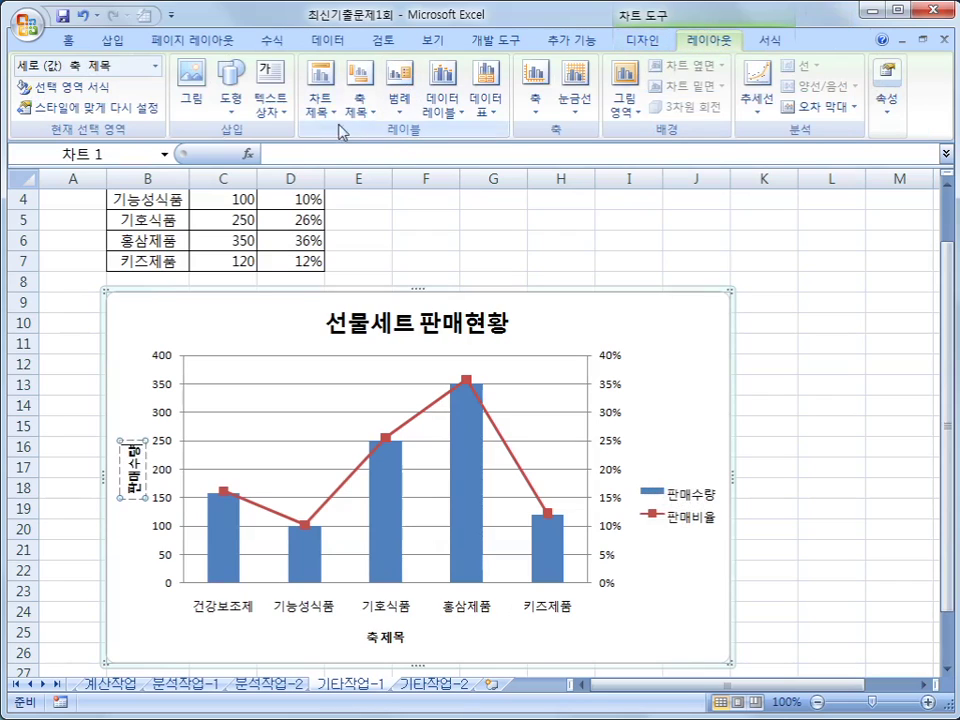
left_click(360, 108)
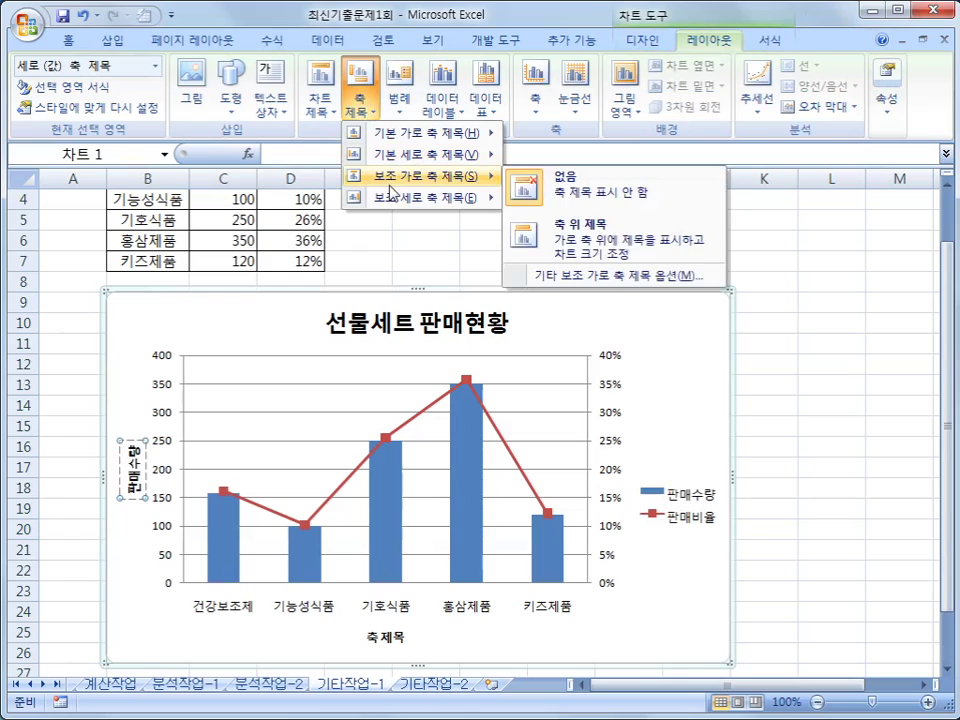
mouse_move(420, 197)
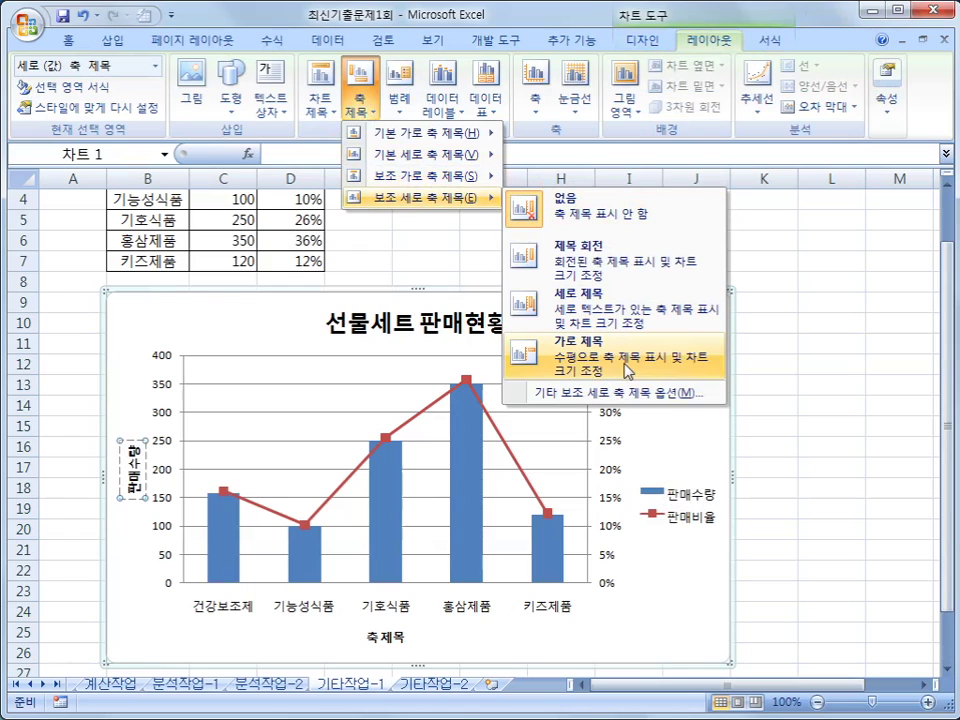
left_click(608, 270)
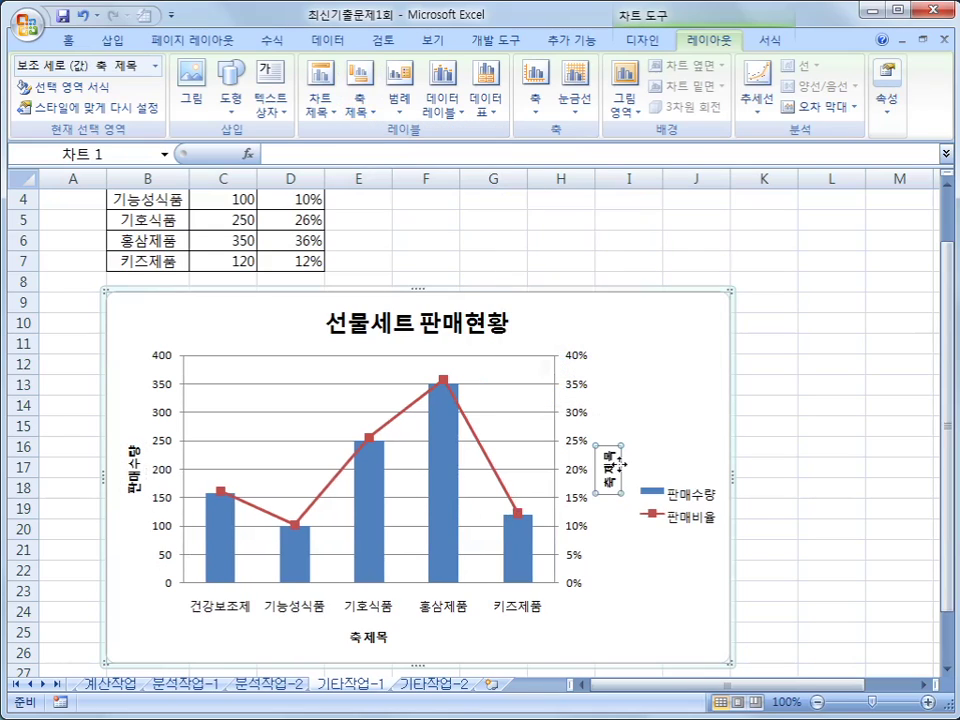
left_click(607, 458)
key("BackSpace")
key("BackSpace")
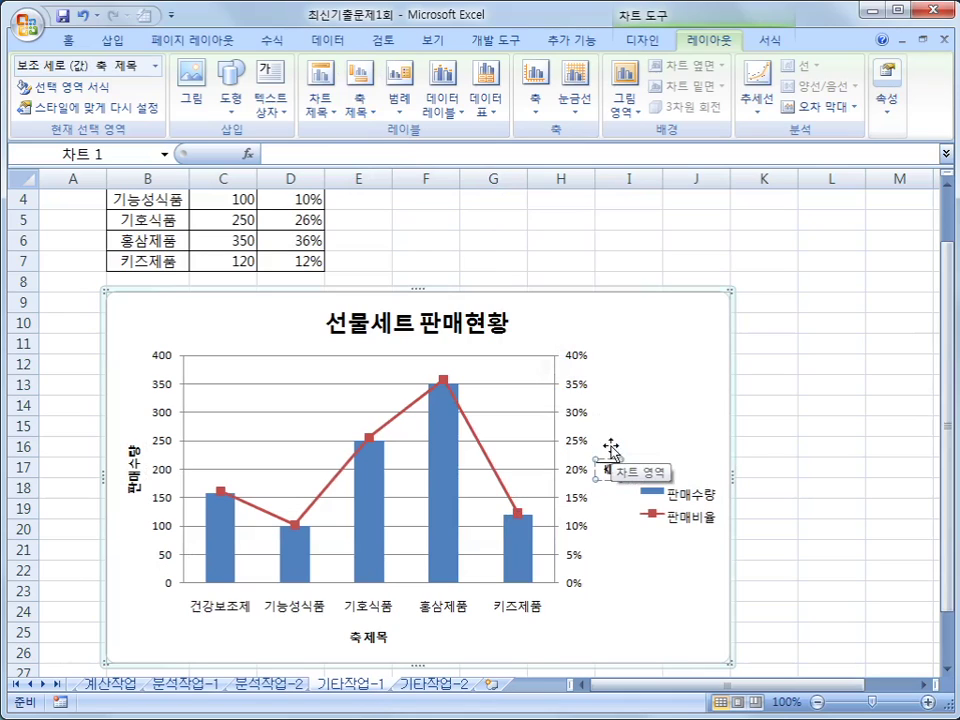
key("BackSpace")
type("판매비율")
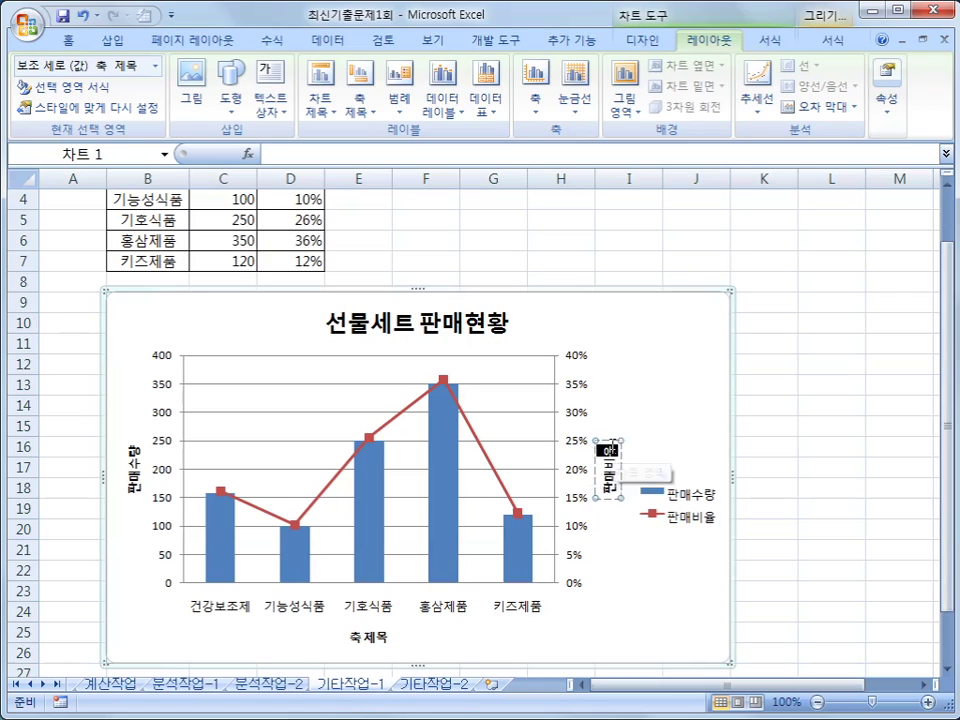
left_click(613, 447)
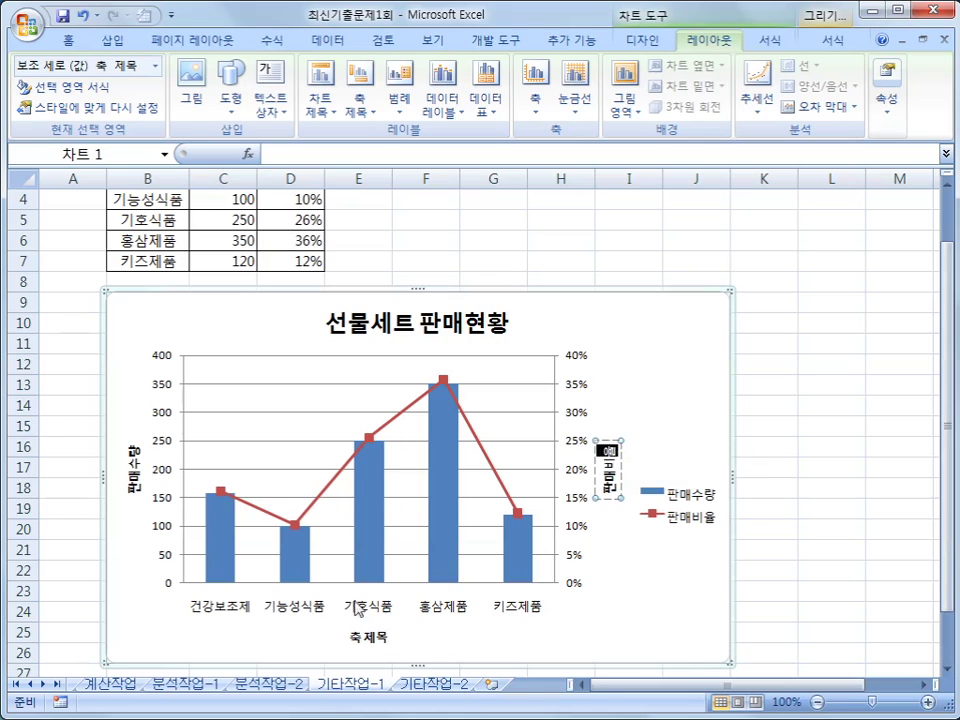
- Add a centred (가운데) data label to only the 홍삼제품 column of the 판매수량 series
left_click(214, 563)
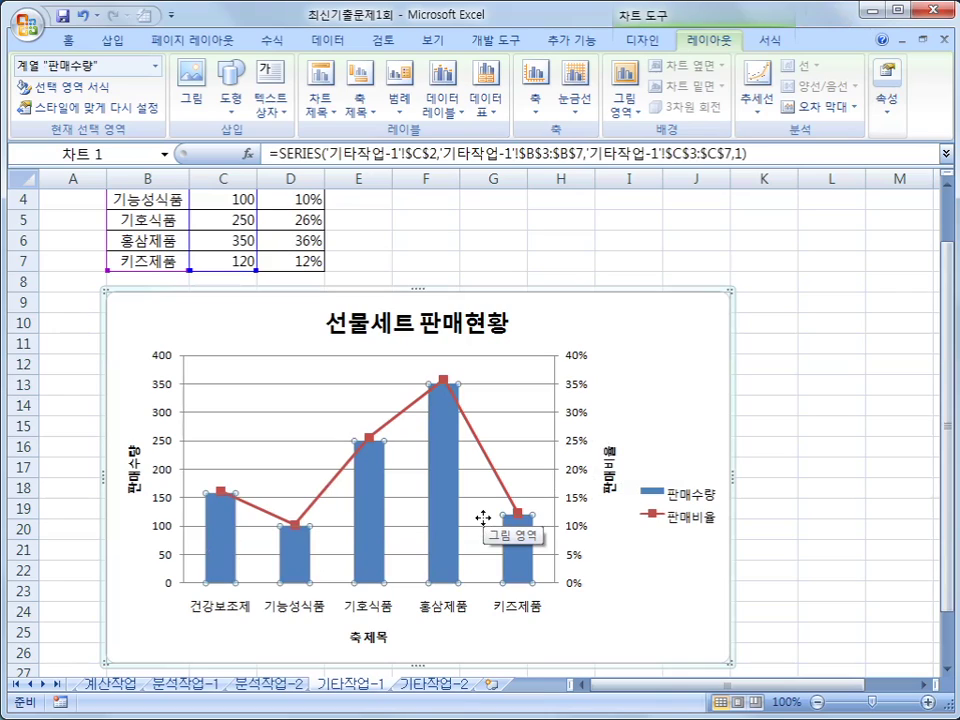
left_click(445, 447)
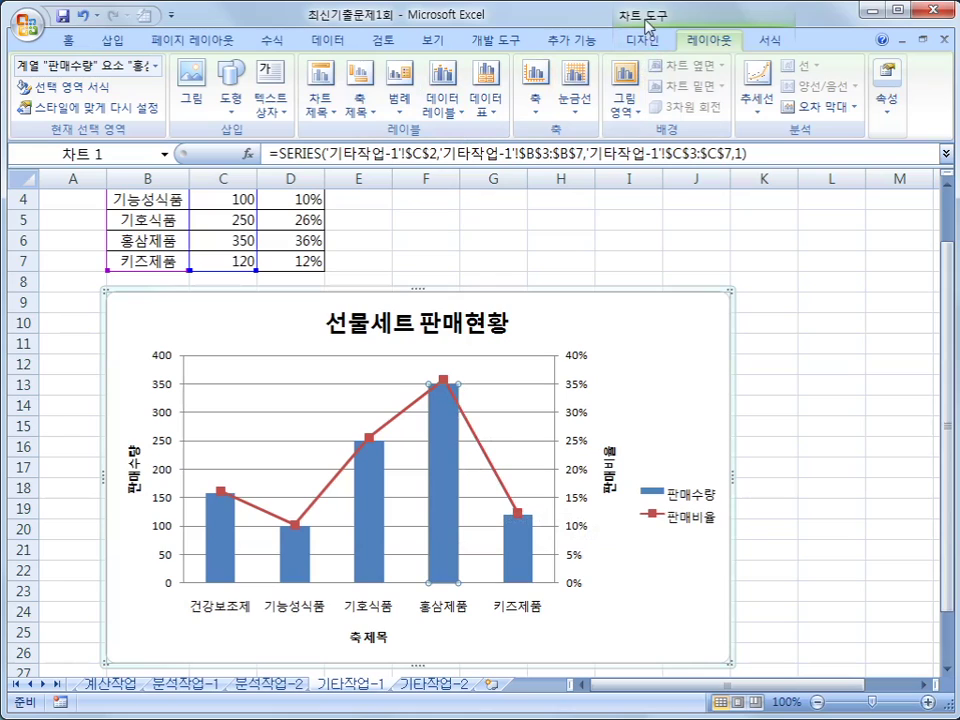
left_click(456, 117)
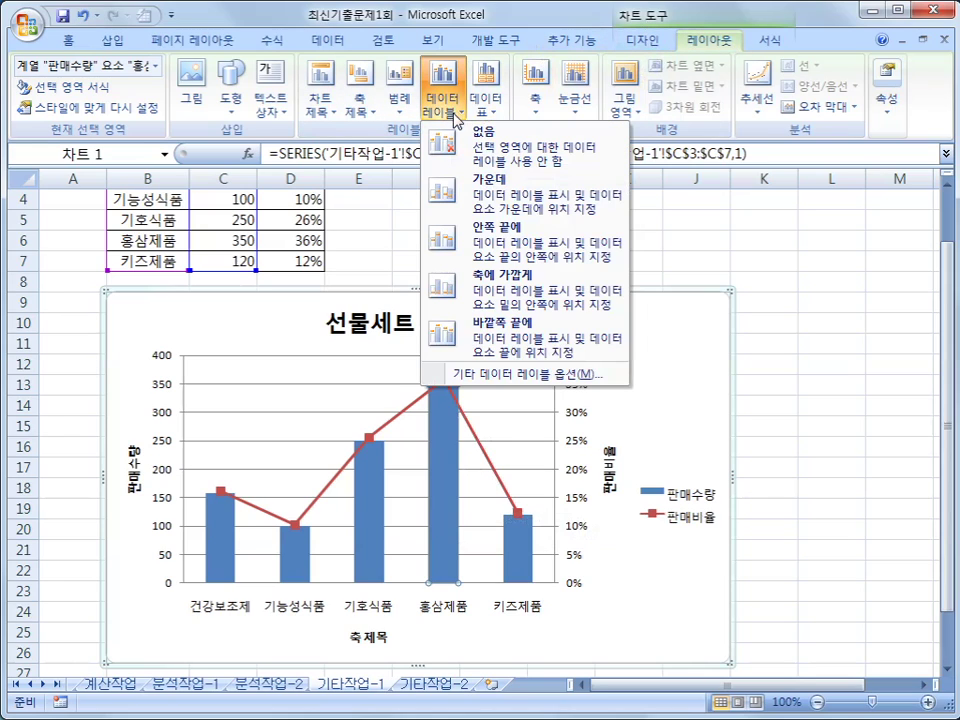
left_click(512, 201)
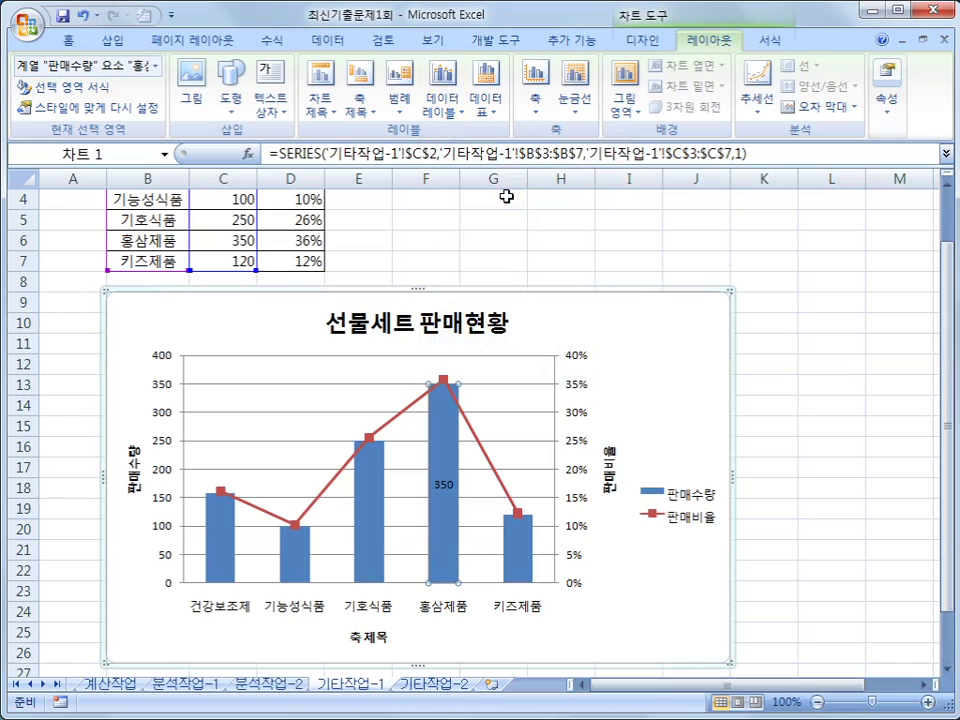
scroll(507, 197, "down", 1)
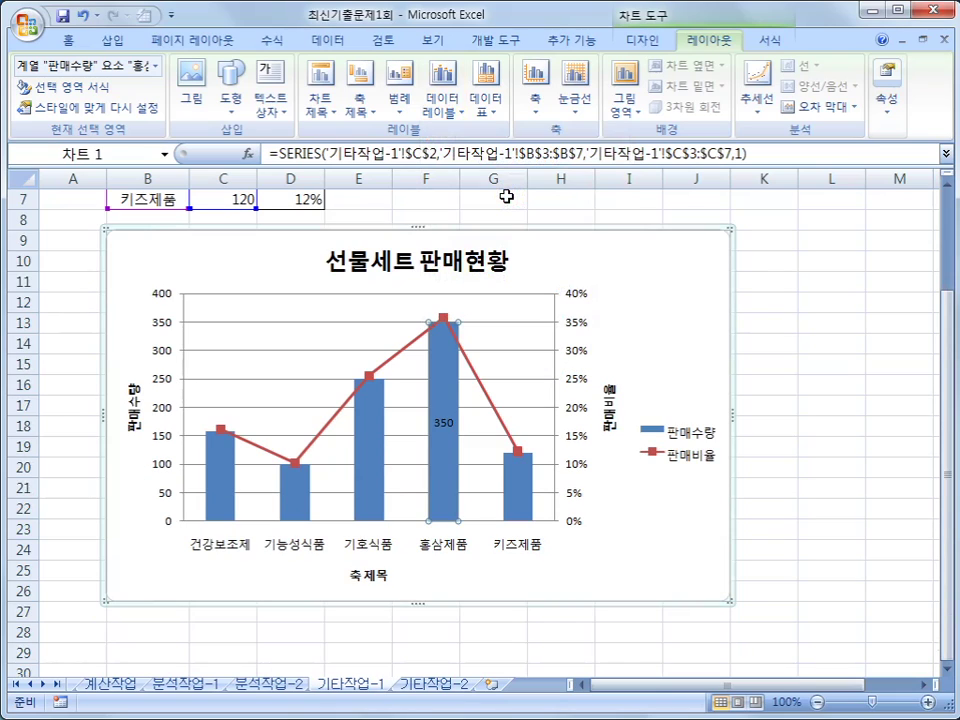
- Give the chart area border rounded corners (둥근 모서리) in the chart area formatting
left_click(638, 254)
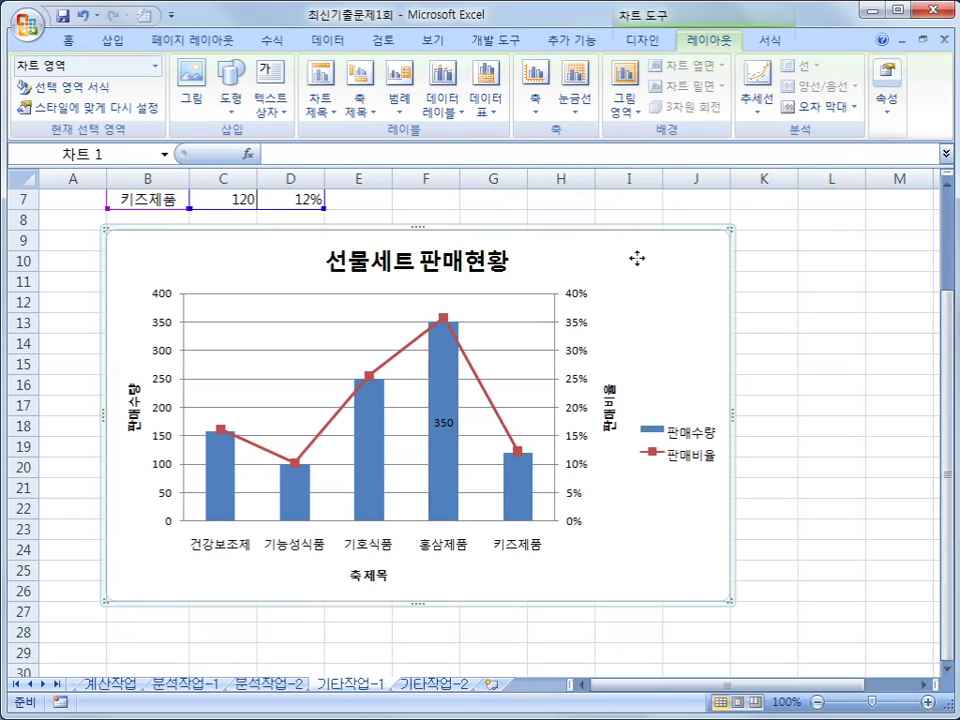
right_click(637, 253)
left_click(720, 557)
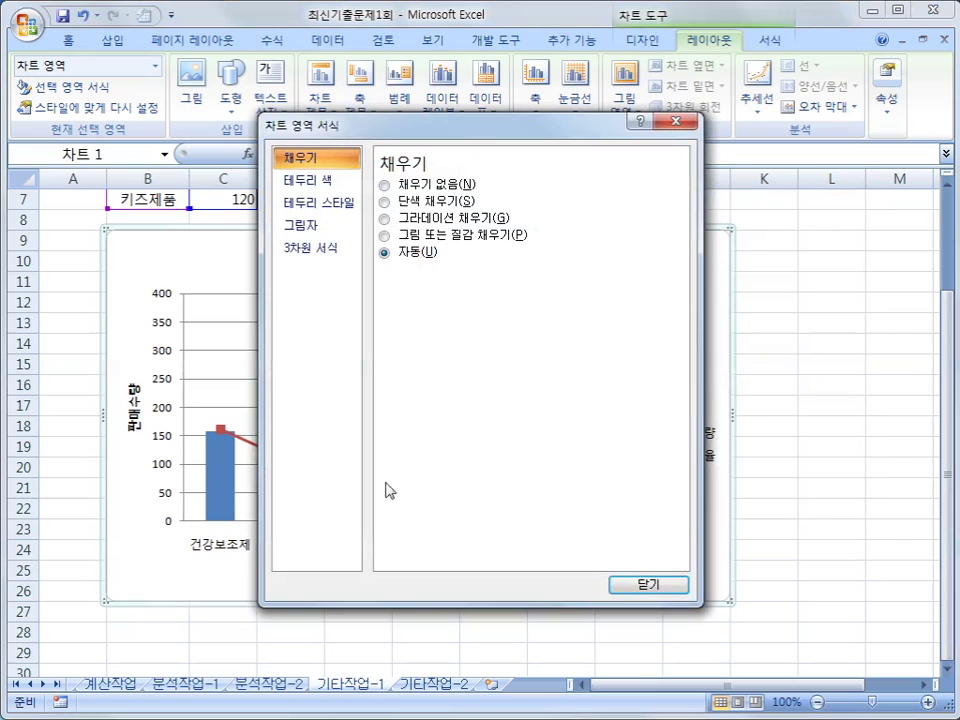
left_click(316, 202)
left_click(435, 384)
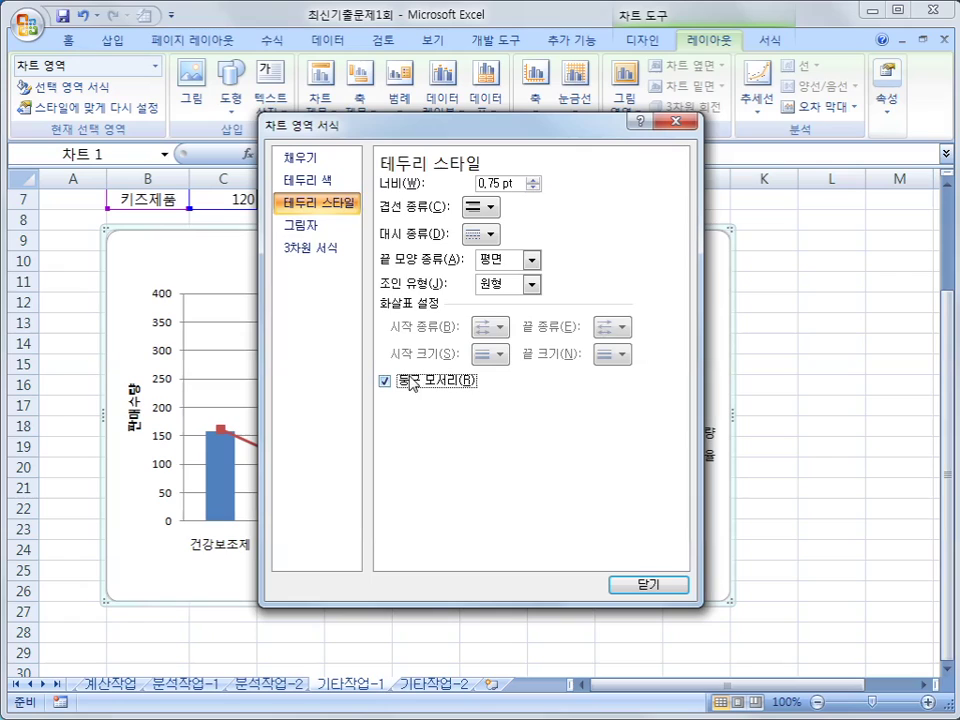
- Apply the centre preset of the inner (안쪽) shadows to the chart area and close the formatting
left_click(311, 226)
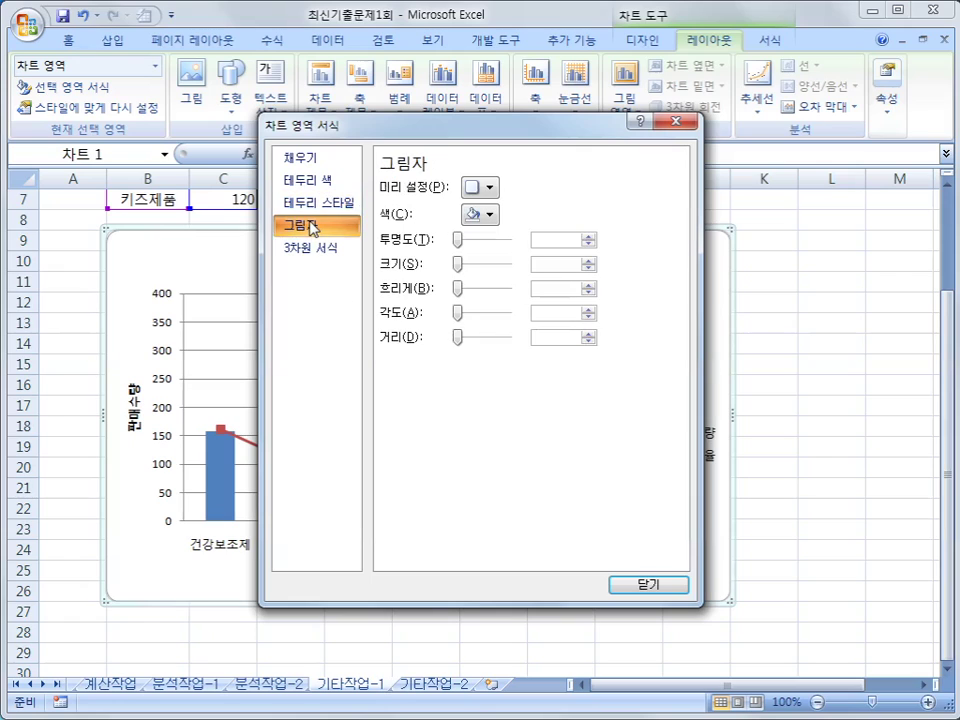
left_click(480, 187)
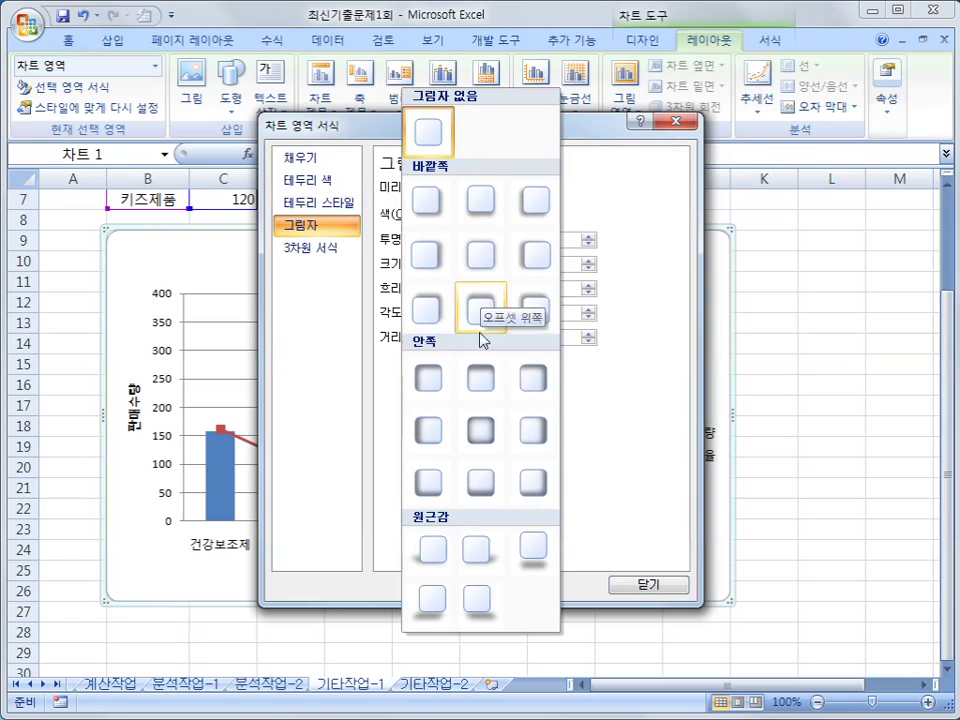
left_click(489, 433)
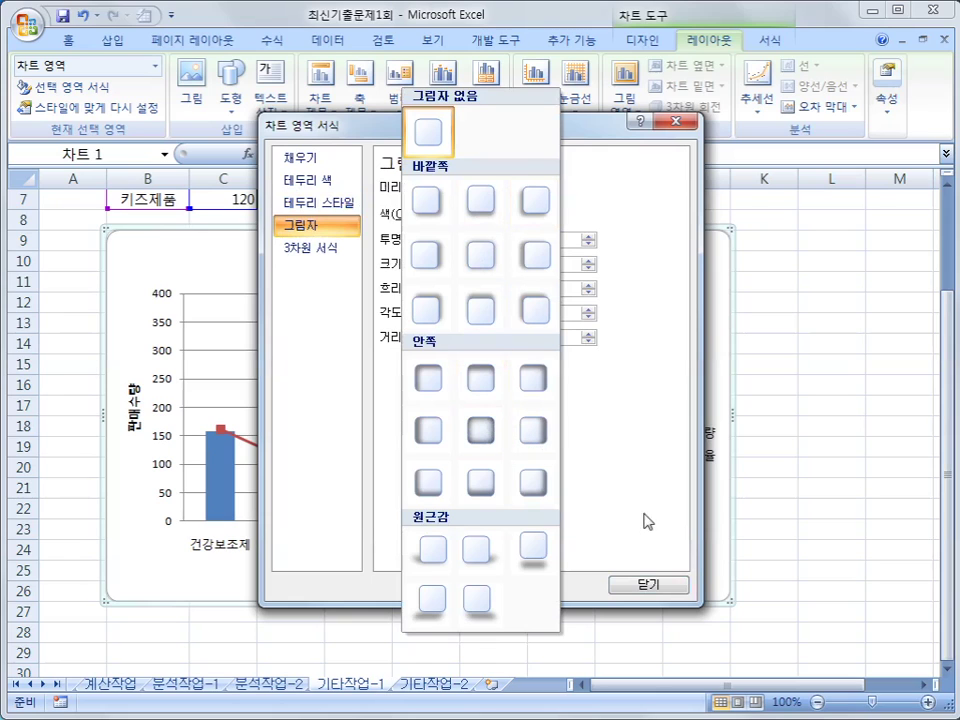
left_click(483, 437)
left_click(659, 588)
left_click(829, 548)
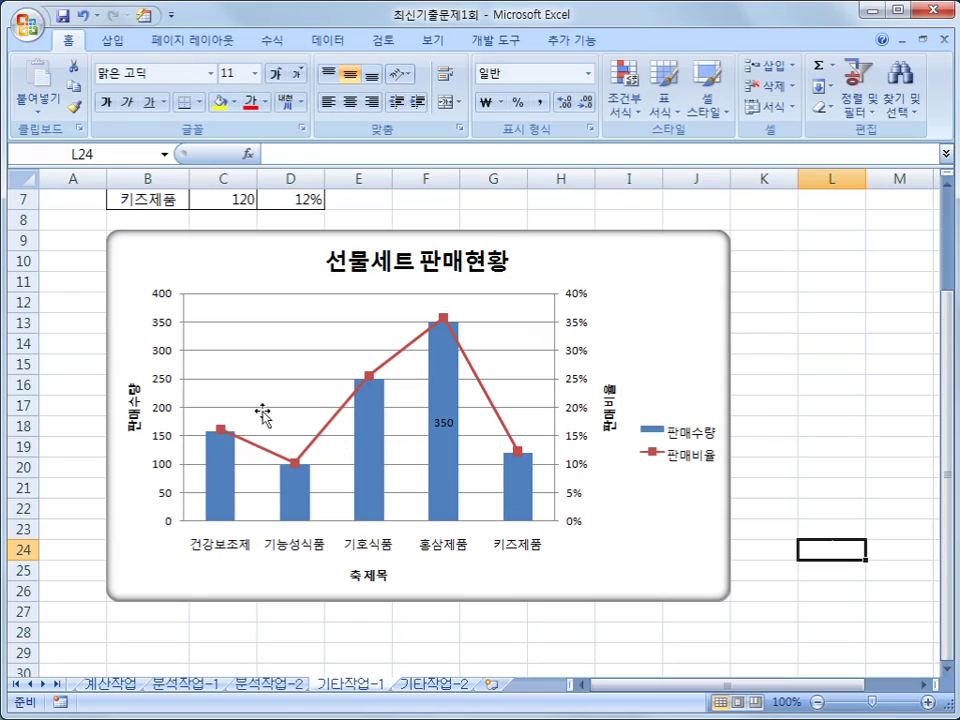
- Fix the major unit (주 단위) of the primary vertical axis at 100
left_click(158, 357)
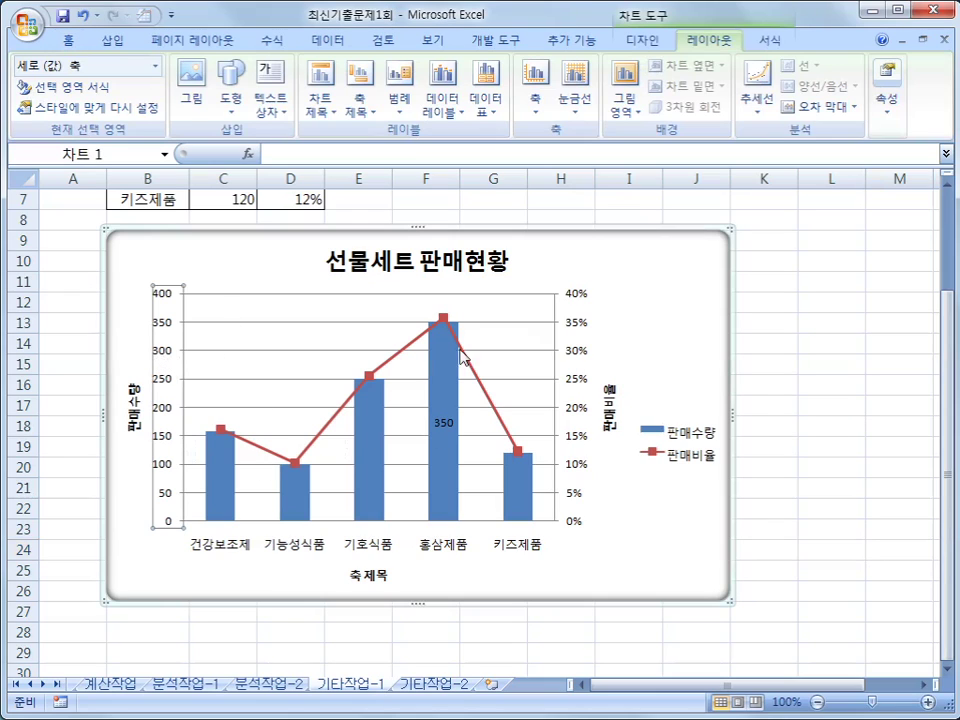
left_click(577, 355)
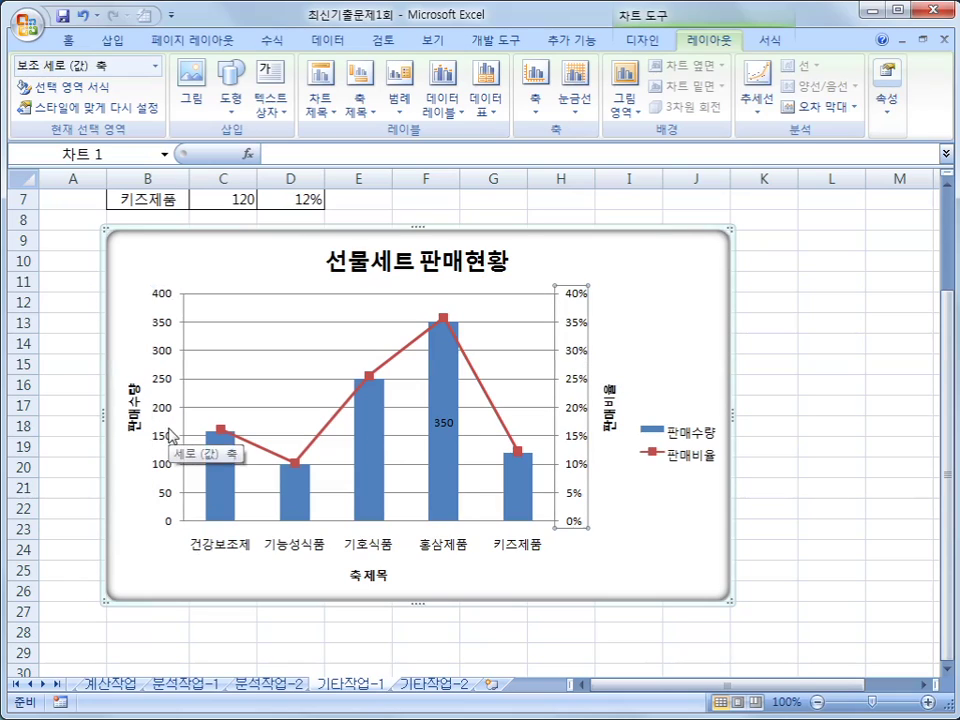
left_click(168, 357)
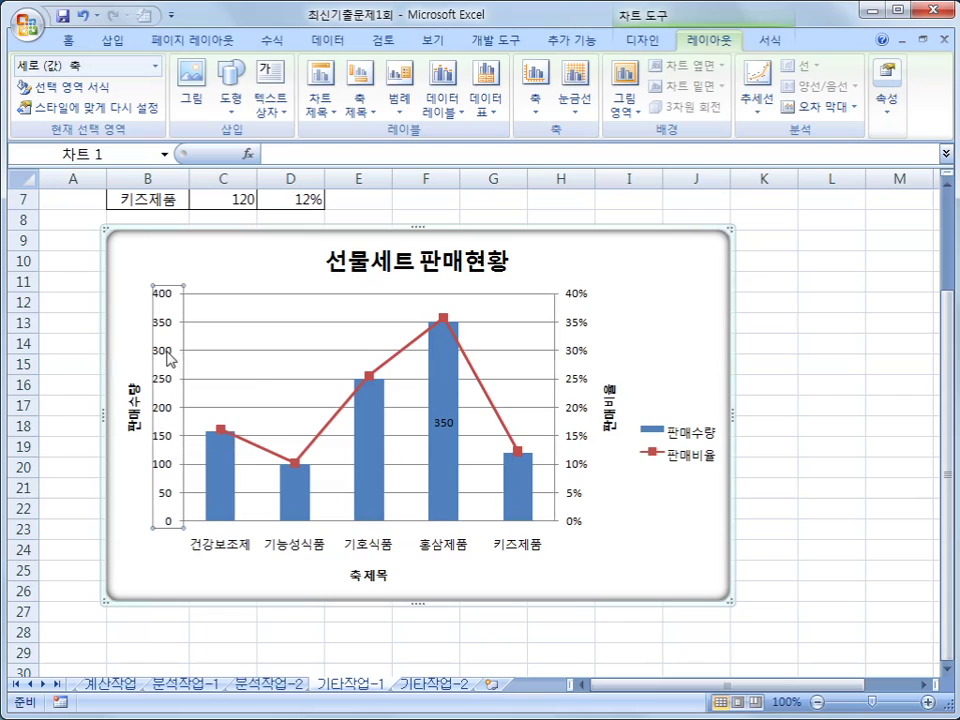
right_click(168, 357)
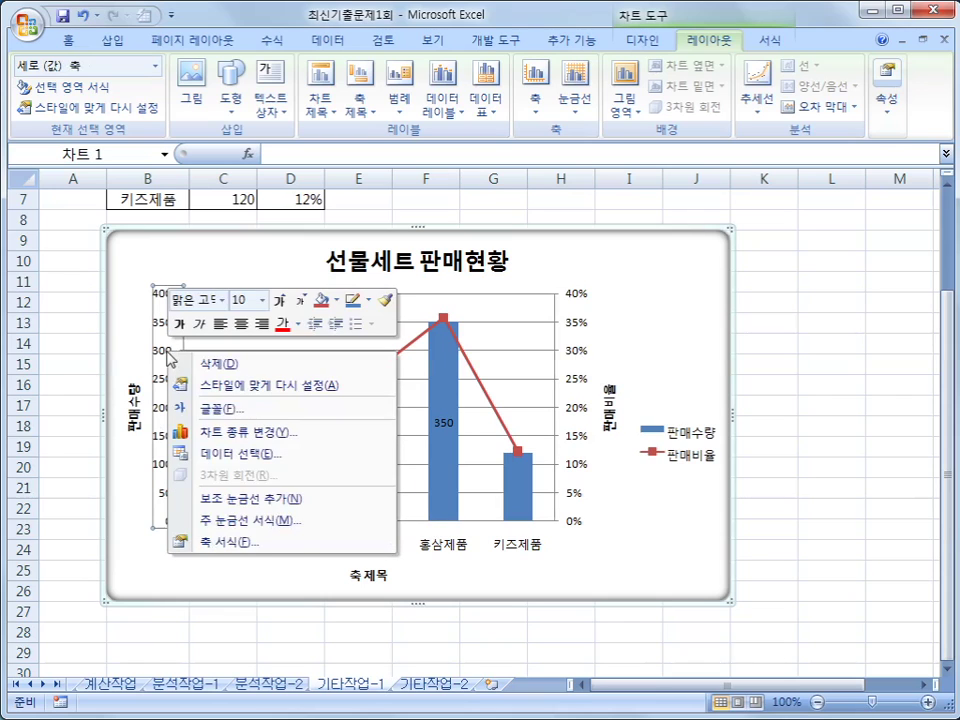
left_click(296, 544)
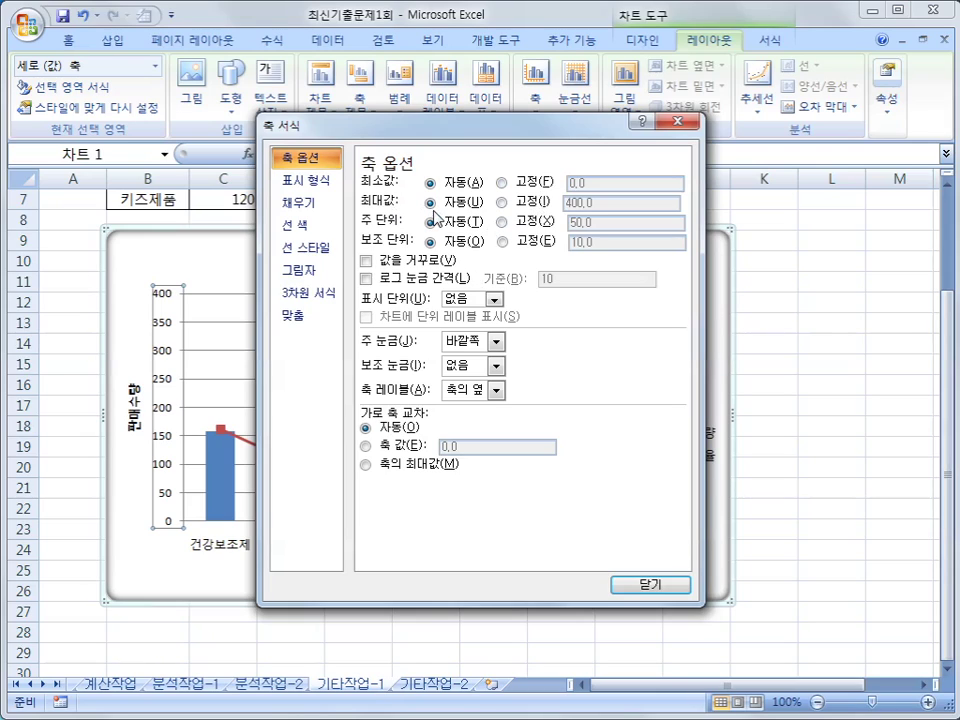
left_click(545, 223)
key("Tab")
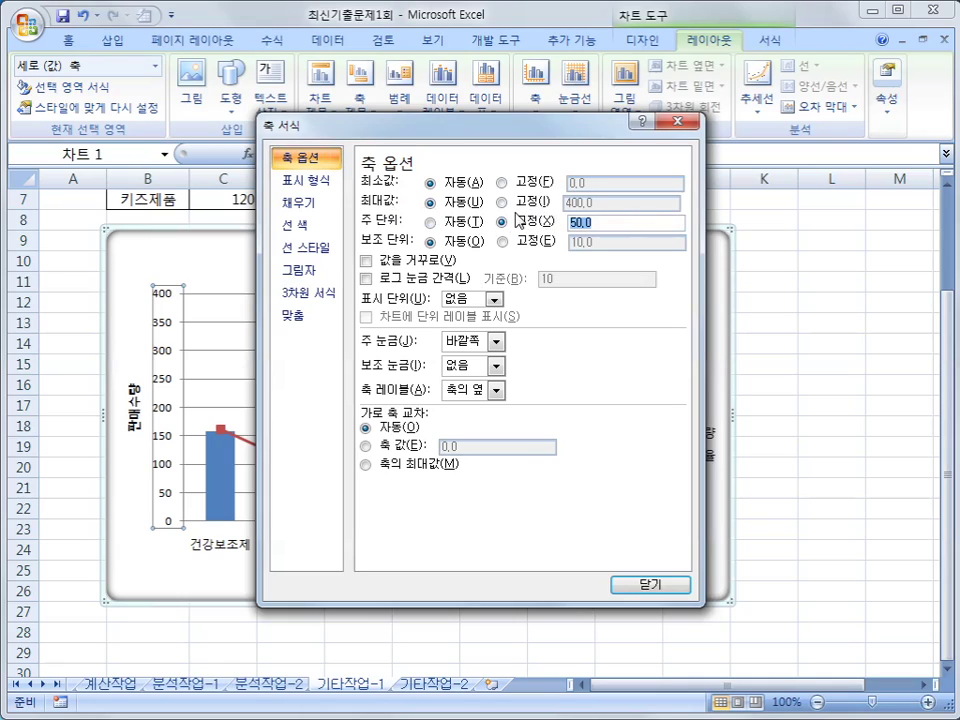
type("1")
left_click(649, 584)
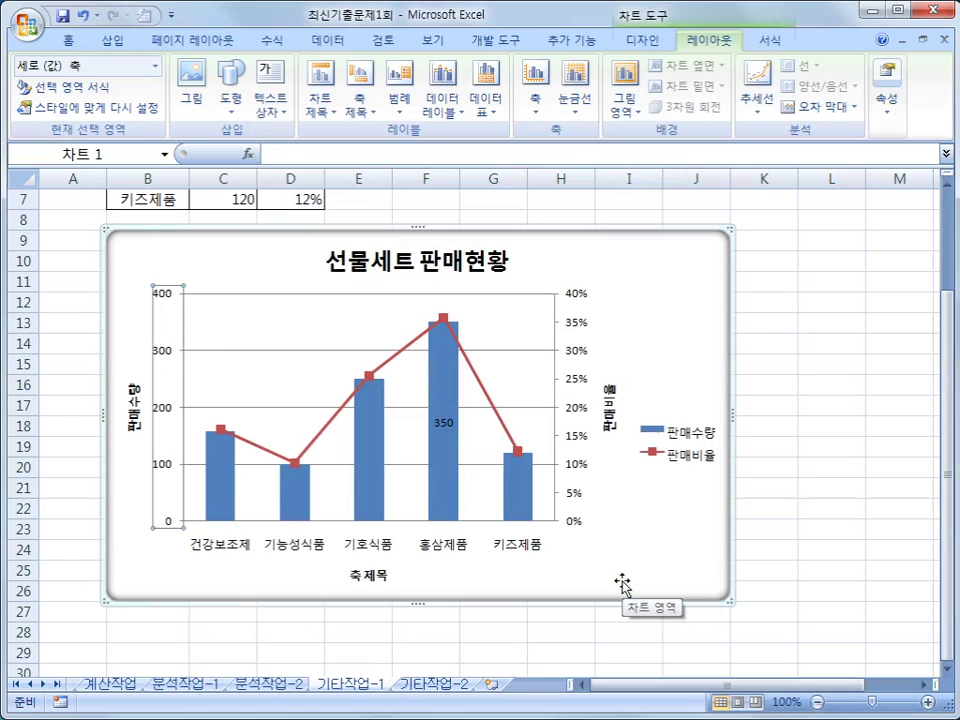
- Fix the primary vertical axis minimum at 0 and its maximum at 400
right_click(160, 350)
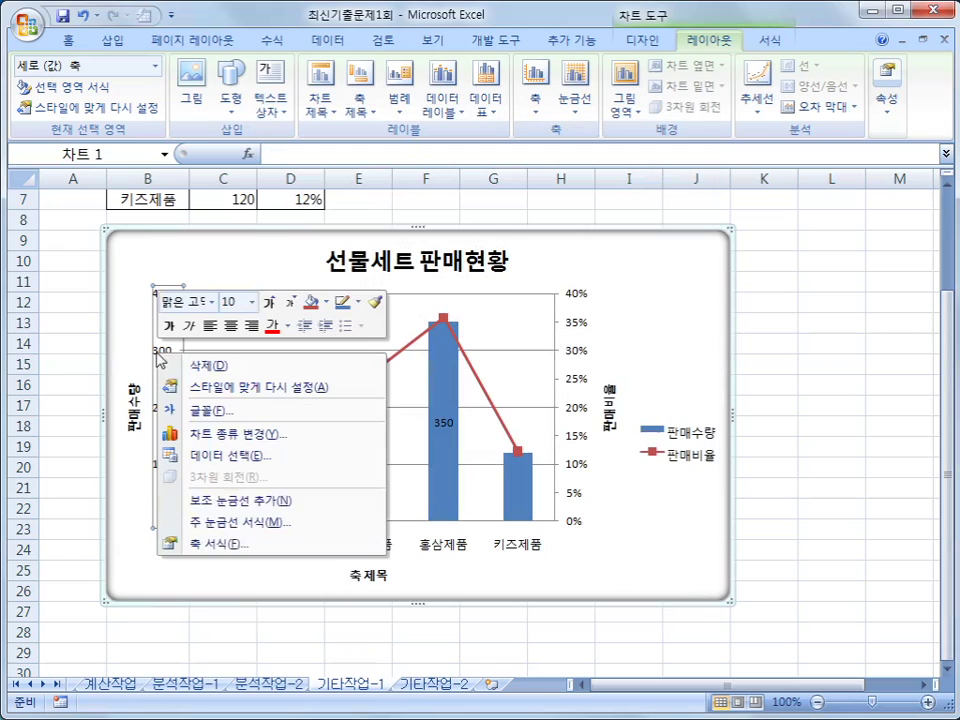
left_click(229, 541)
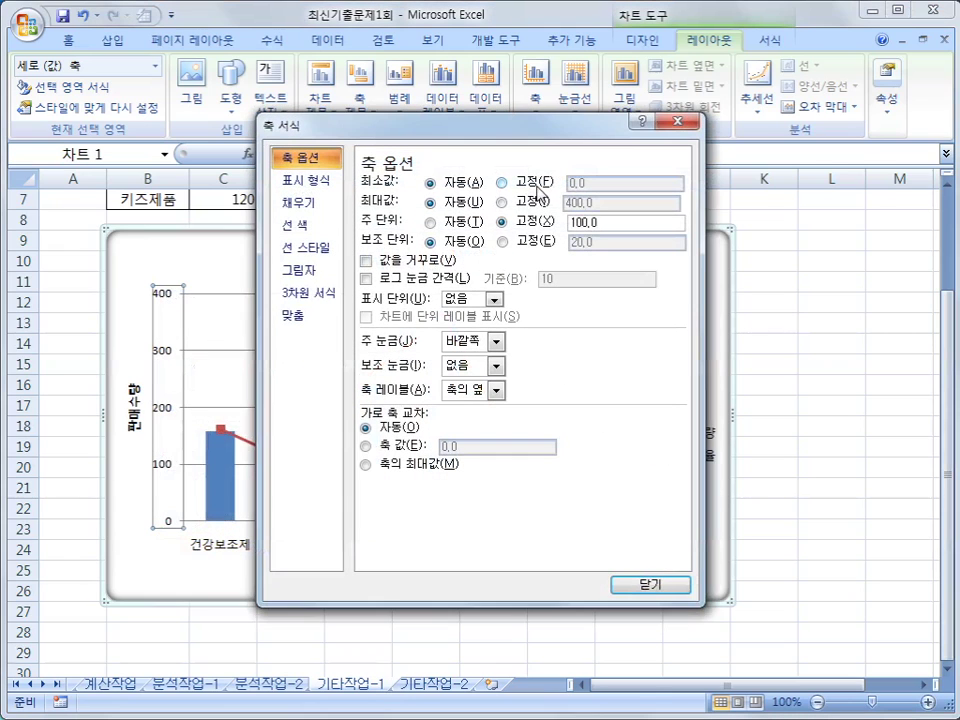
left_click(537, 184)
key("Tab")
type("0")
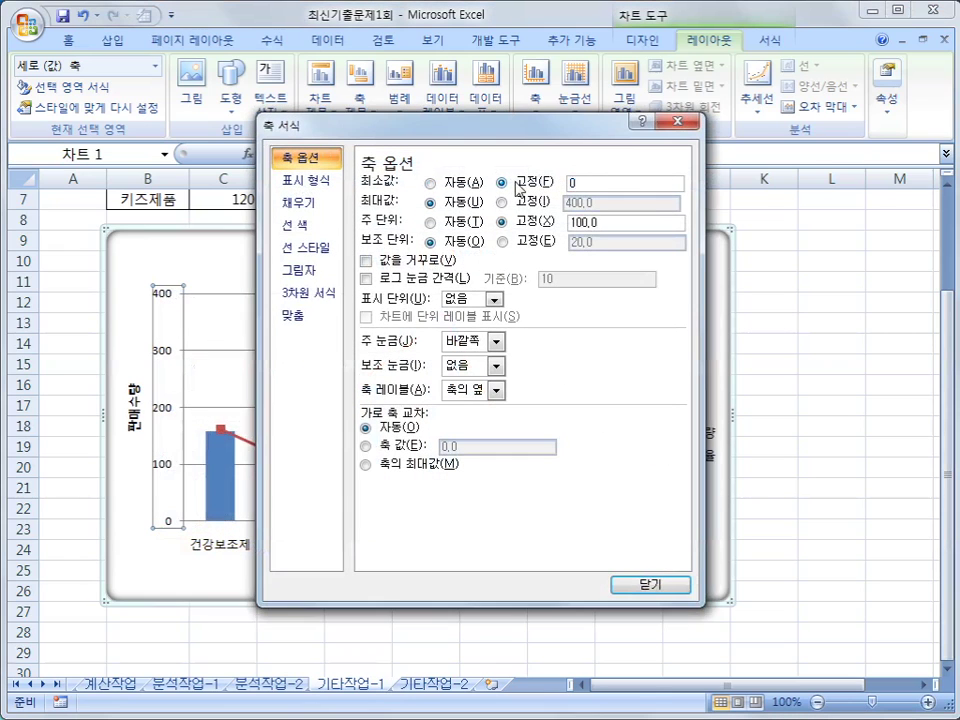
left_click(504, 202)
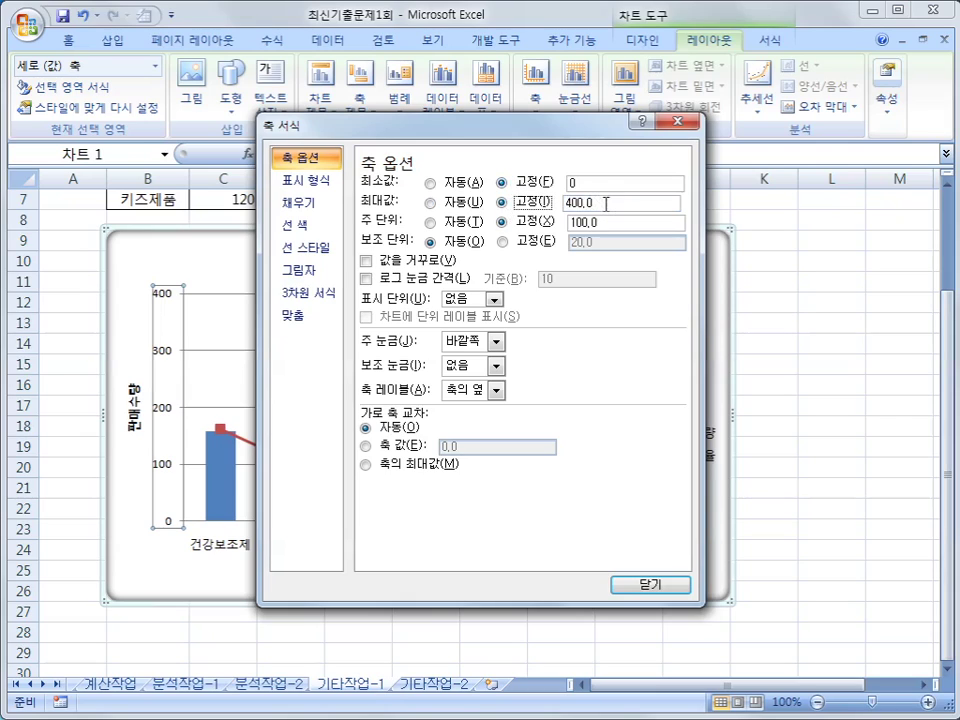
key("Tab")
type("400")
left_click(658, 583)
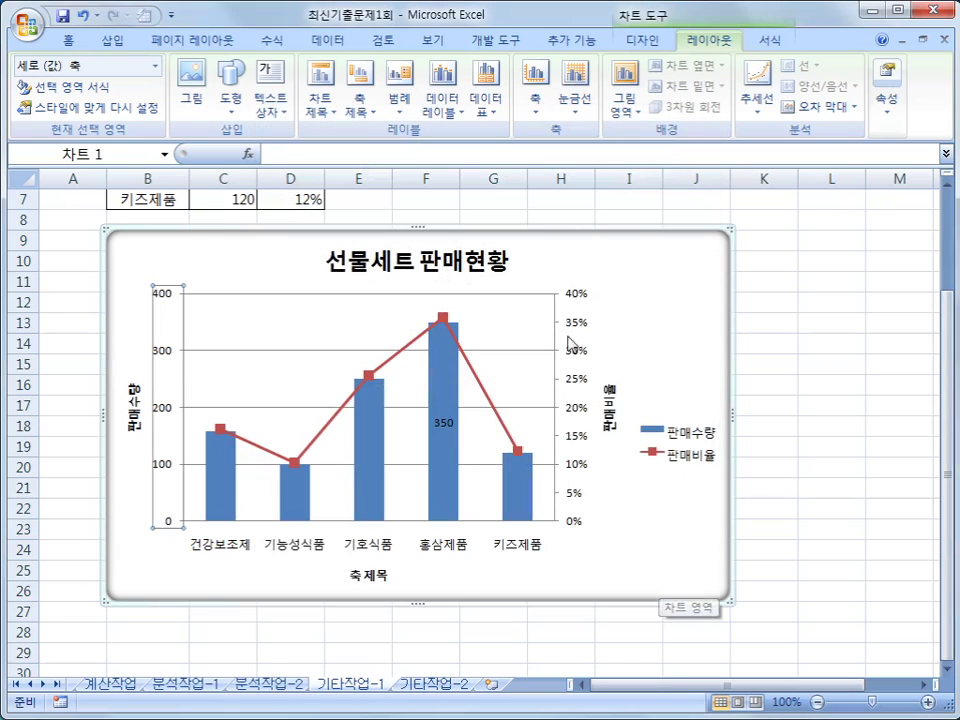
- Fix the secondary vertical axis scale at minimum 0, maximum 0.4 and major unit 0.1, and deselect the chart
right_click(573, 363)
left_click(615, 540)
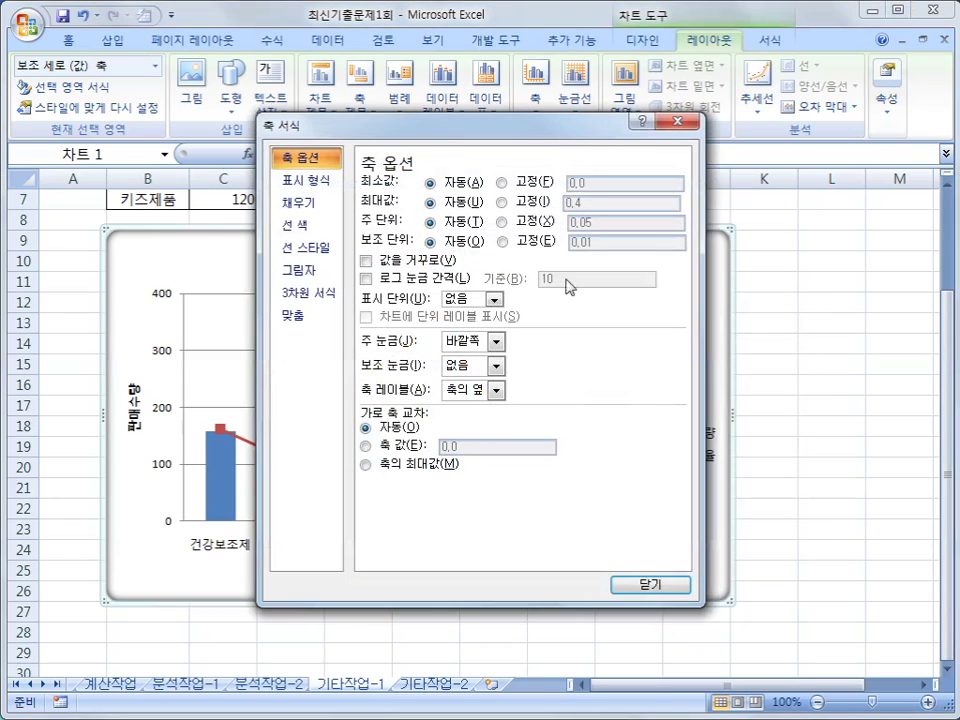
left_click(528, 183)
type("0")
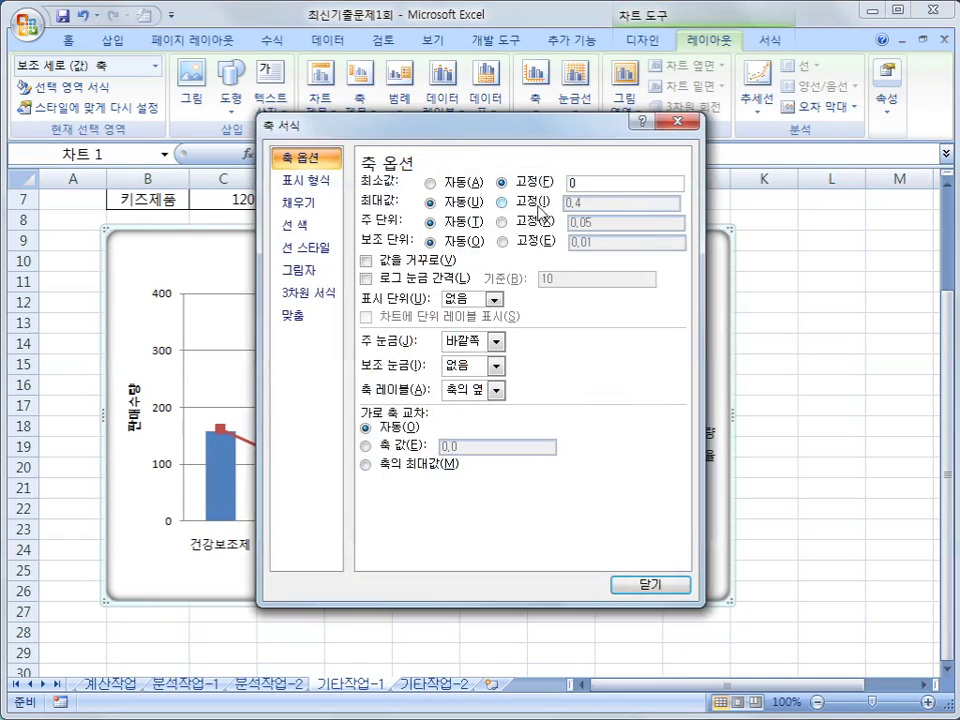
left_click(519, 201)
type("0.4")
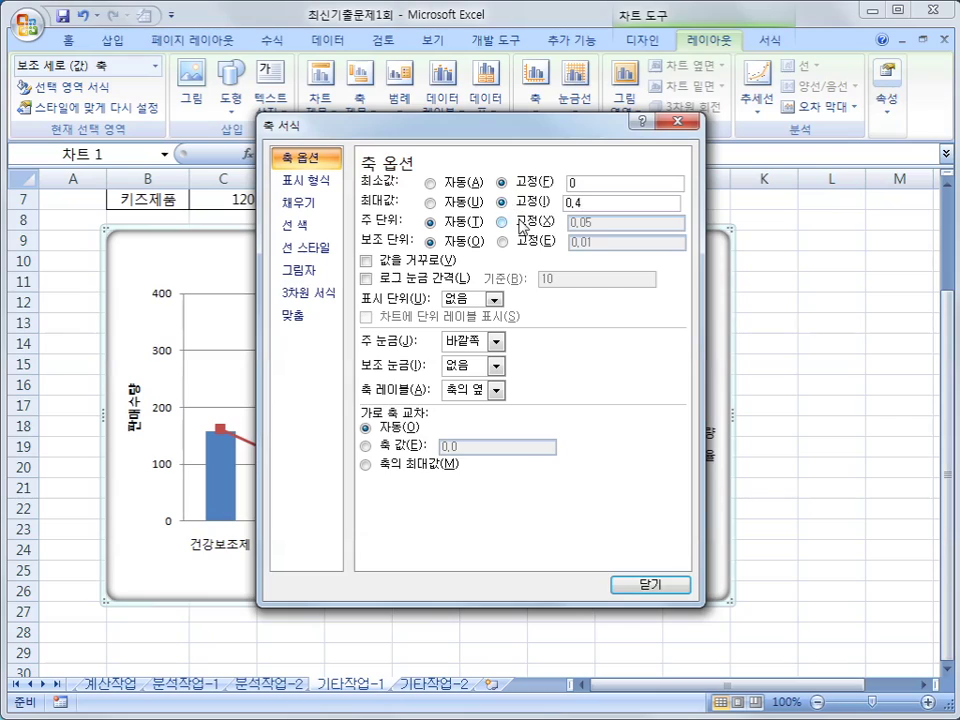
left_click(520, 224)
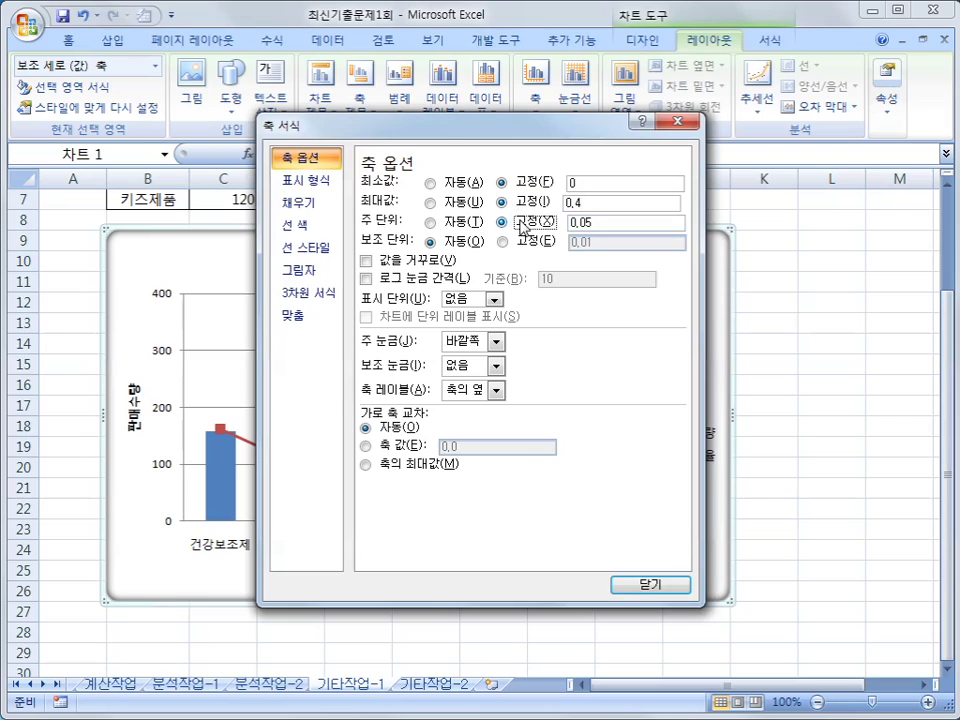
left_click_drag(620, 224, 545, 225)
type("0.")
left_click(621, 584)
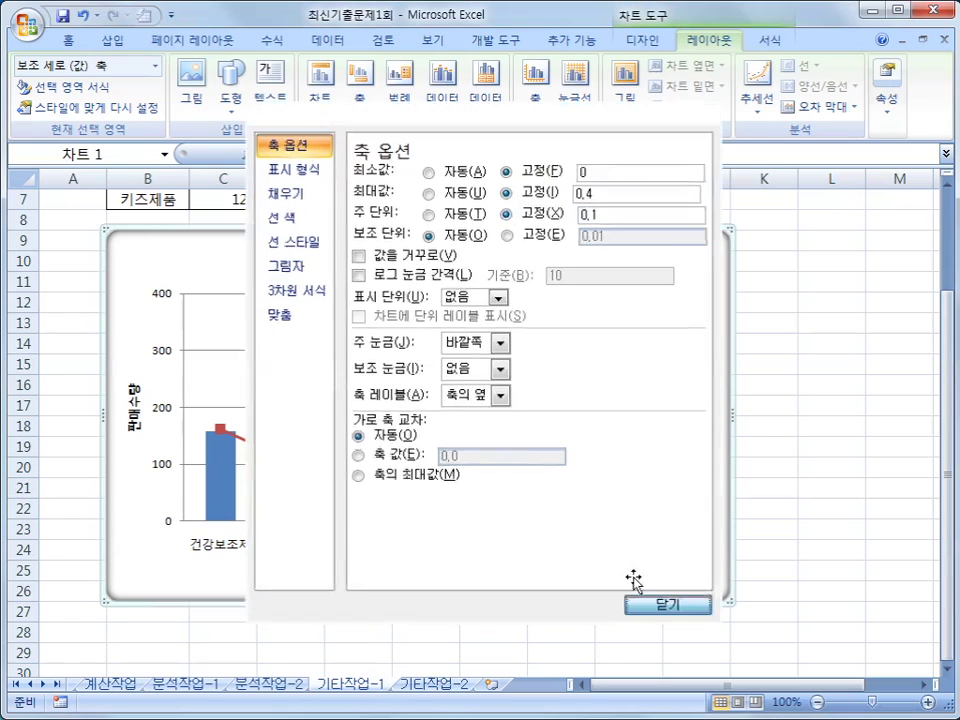
left_click(784, 561)
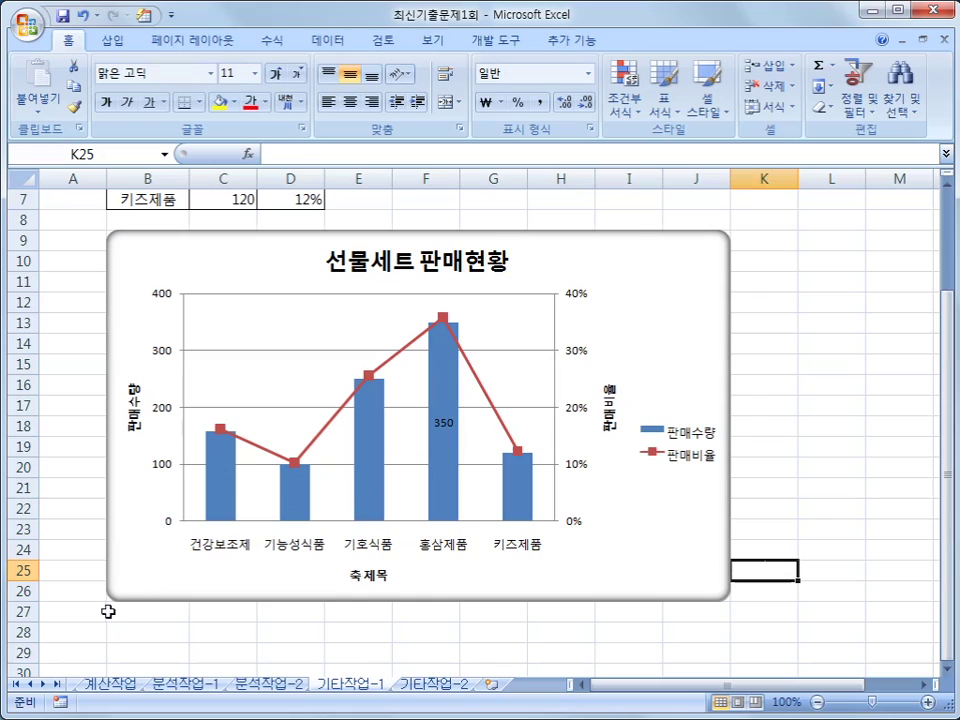
- On sheet 기타작업-2, turn on design mode (디자인 모드) and select the 판매등록 command button
left_click(432, 686)
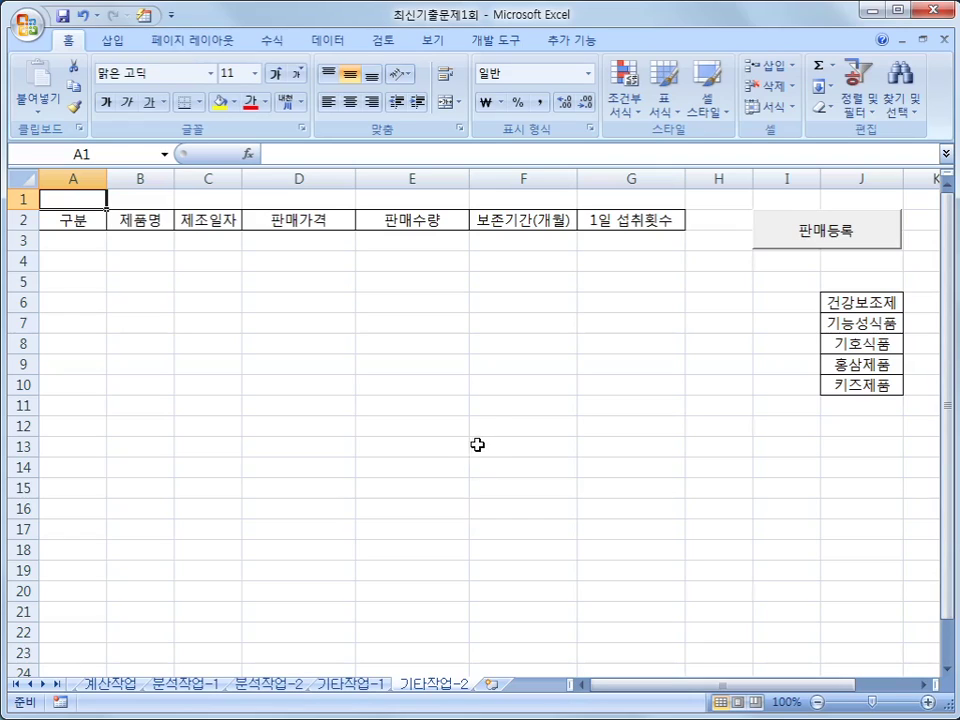
left_click(478, 412)
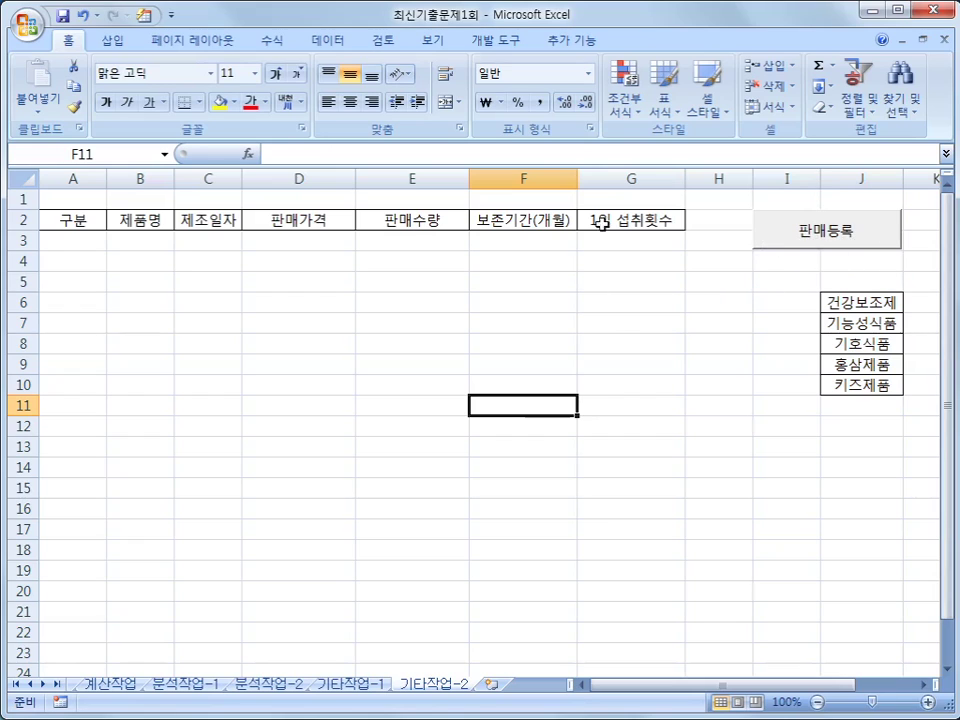
left_click(506, 41)
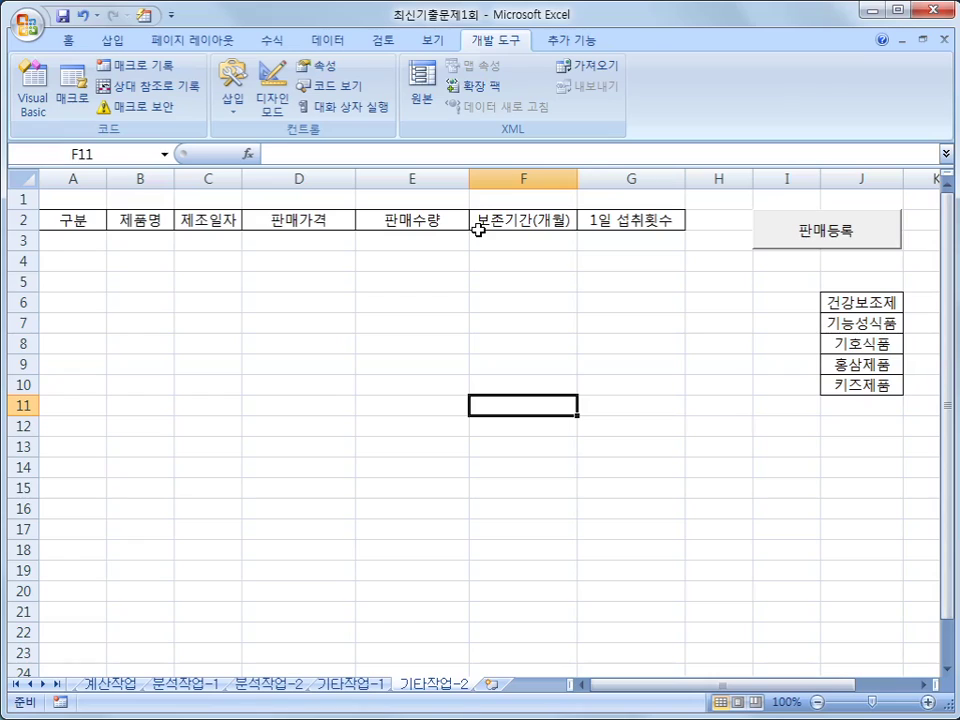
left_click(272, 96)
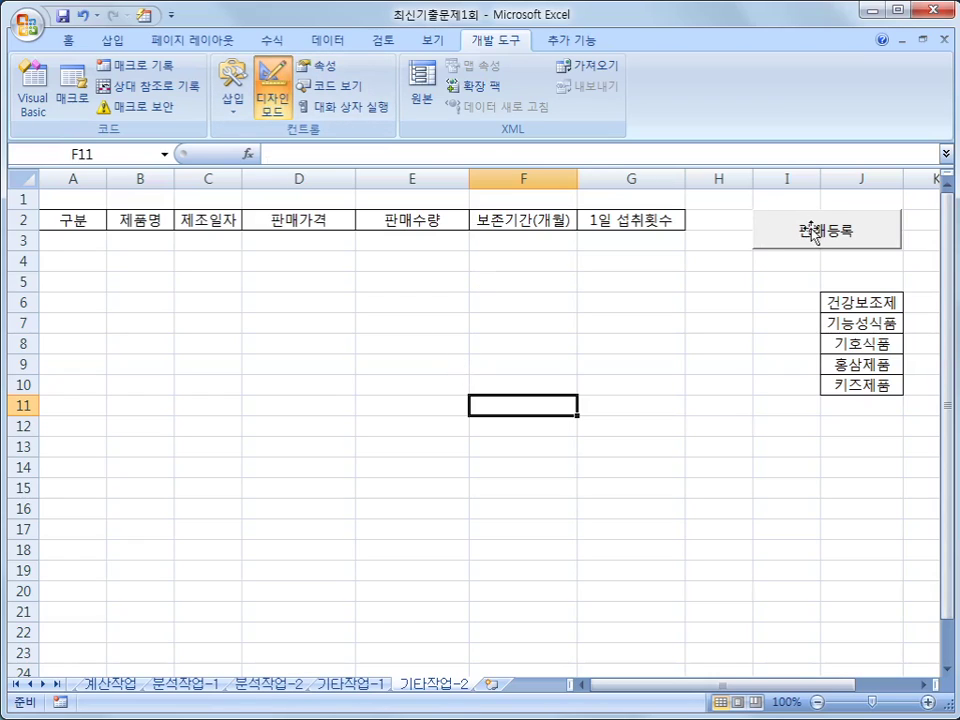
left_click(769, 231)
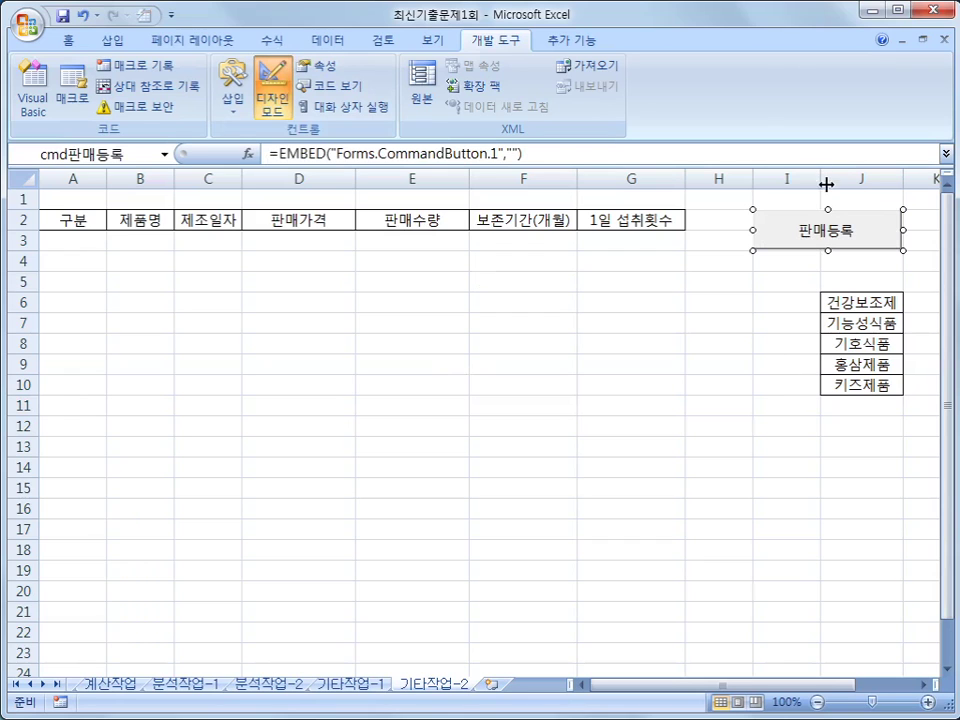
- Write the 판매등록 button's Click procedure so that it shows the 건강식품판매 form with 건강식품판매.Show
double_click(793, 231)
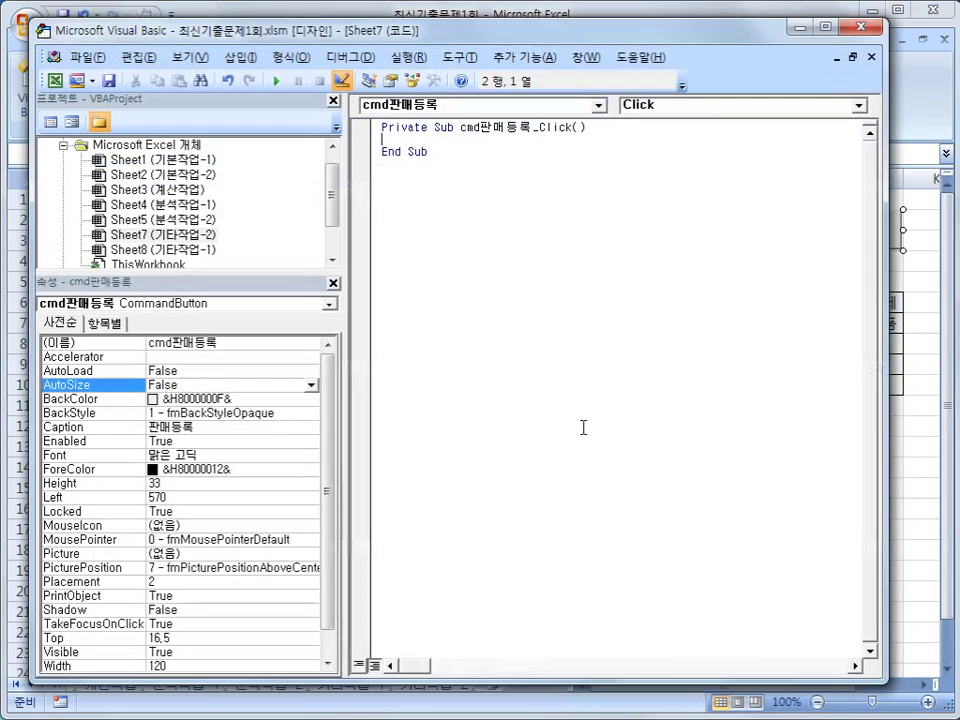
key("Tab")
type("r")
key("BackSpace")
key("Hangul")
type("ㄱ건강식품")
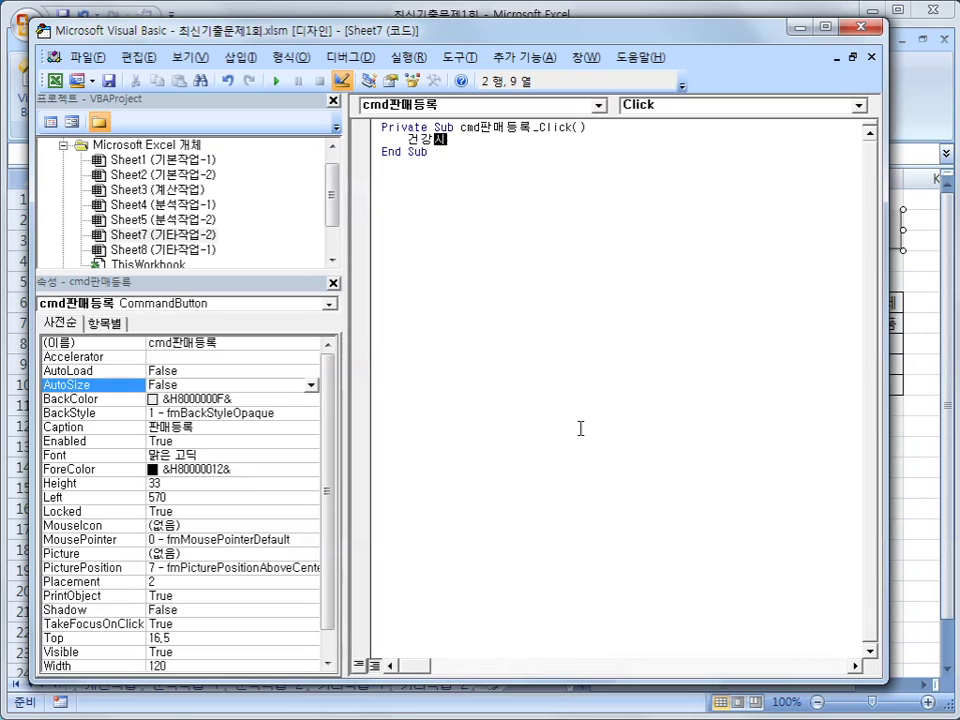
type("판매.")
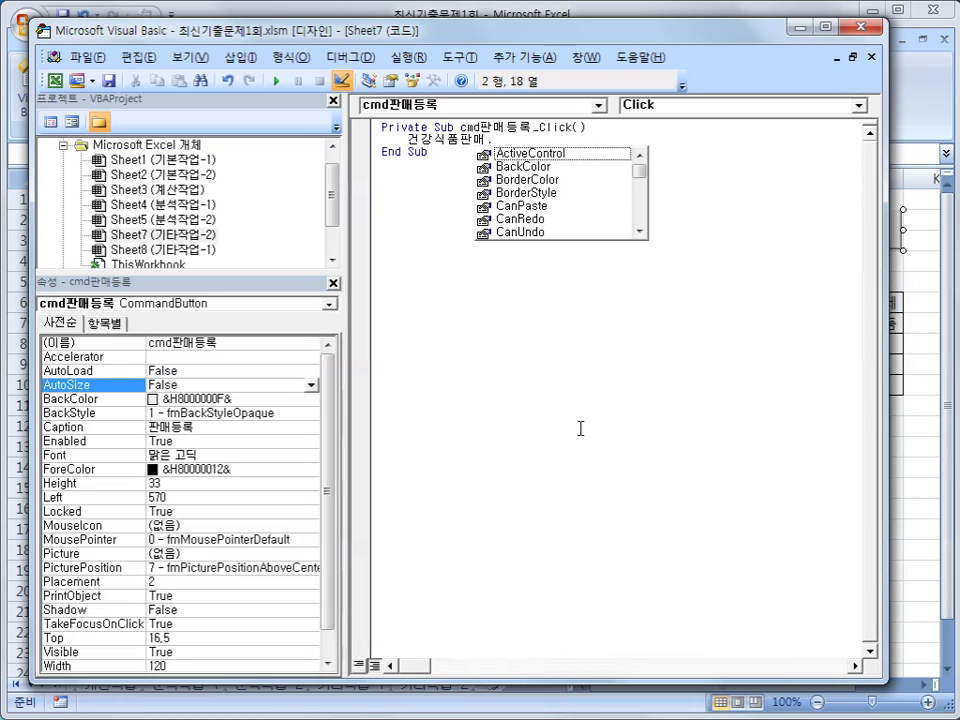
type("show")
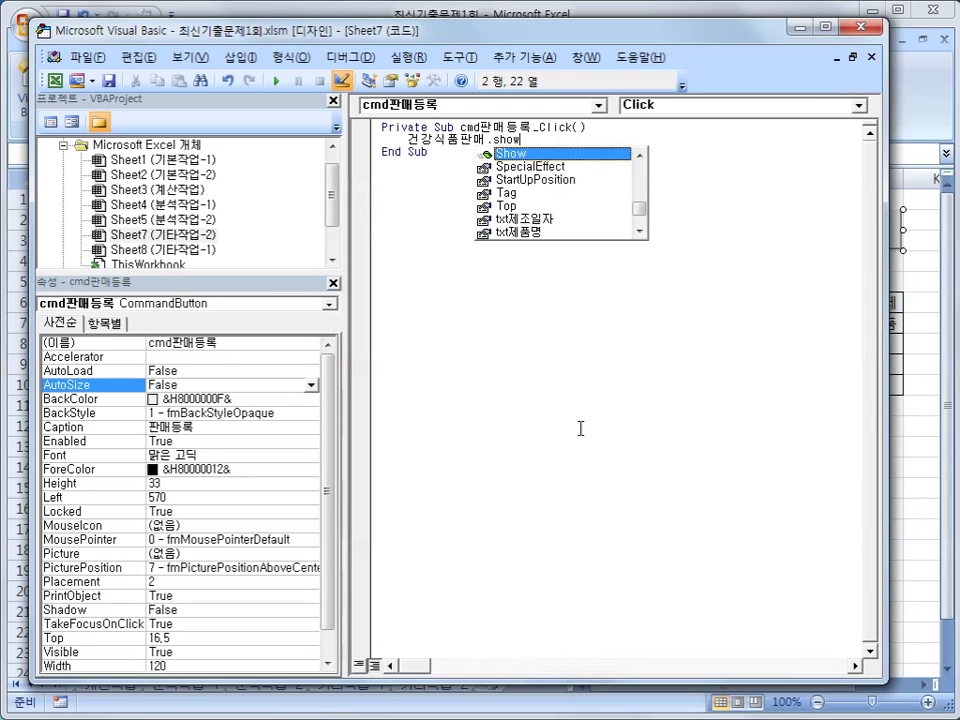
left_click(580, 428)
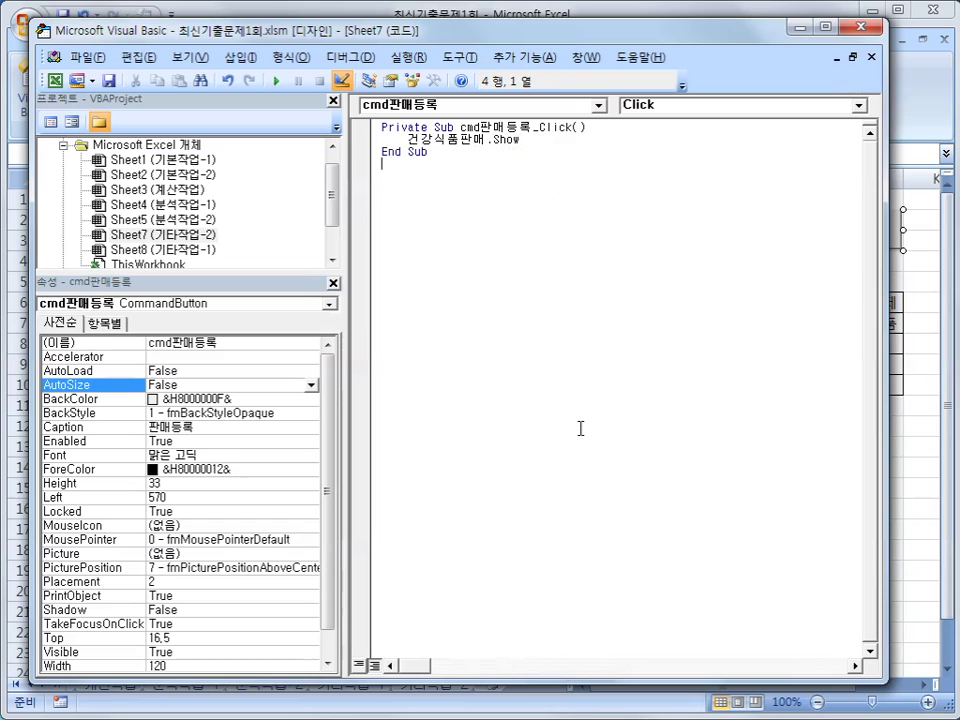
- Return to sheet 기타작업-2, turn off design mode (디자인 모드) and run the 판매등록 button
left_click(858, 29)
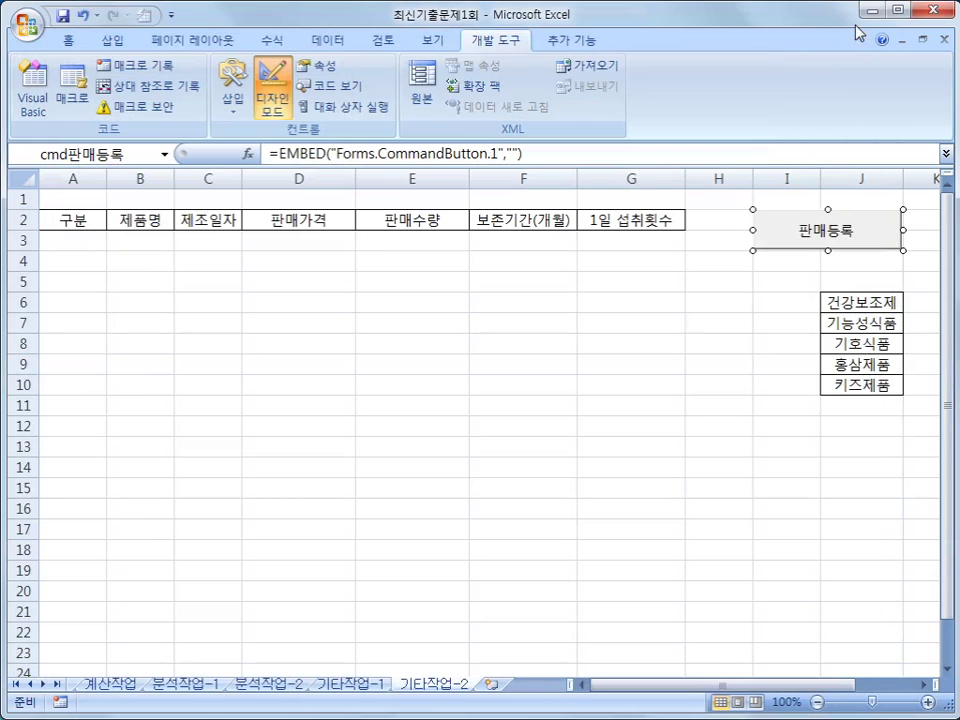
left_click(273, 110)
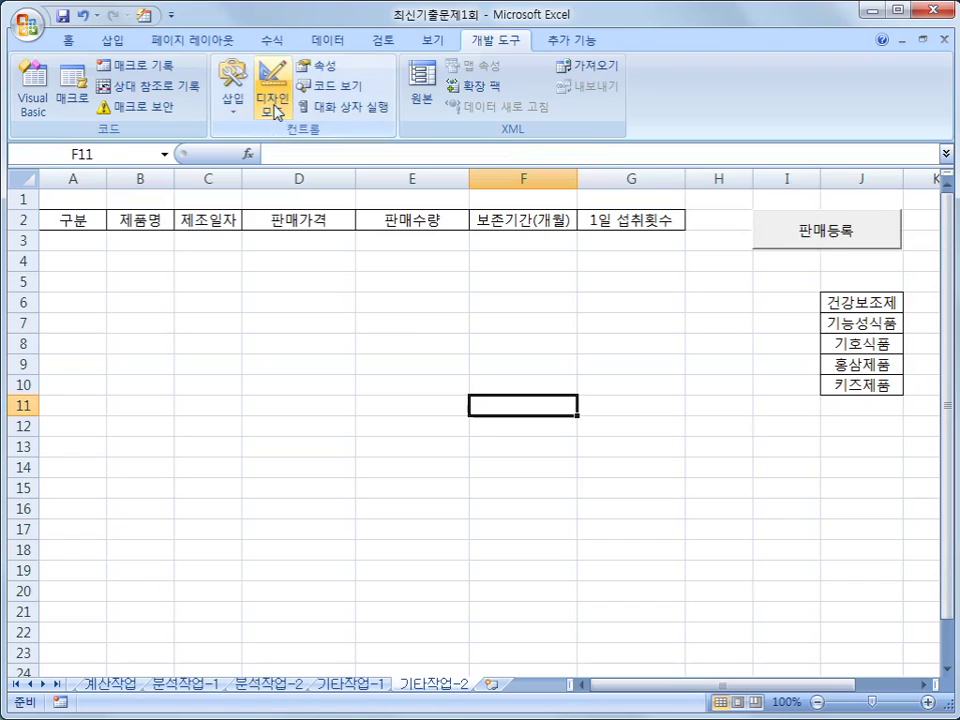
left_click(822, 243)
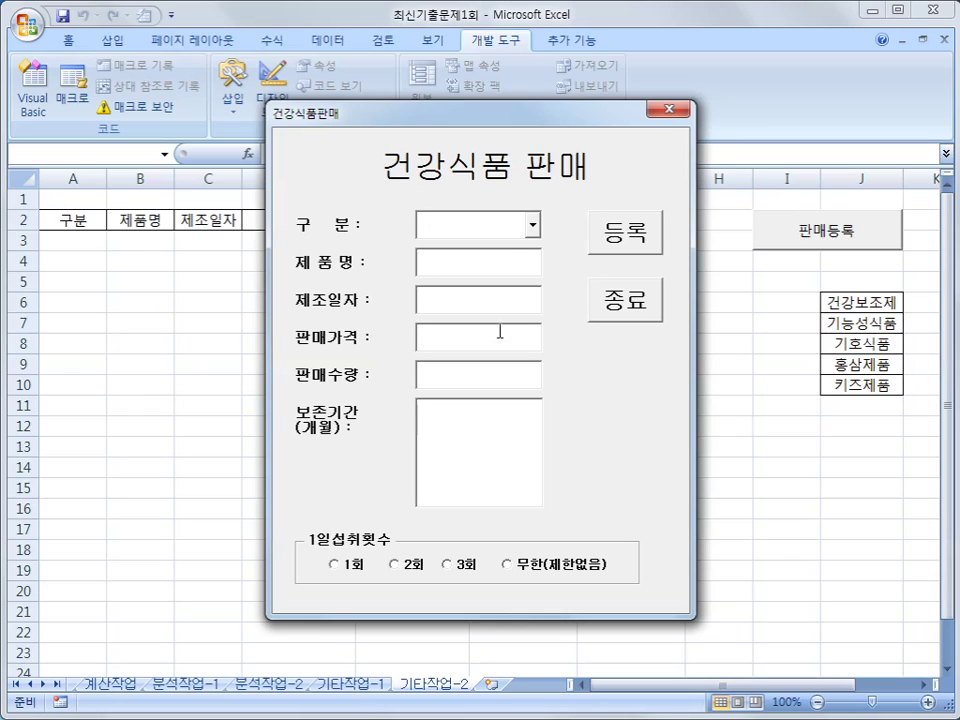
- Examine the 구분 list and the 1일섭취횟수 options in the 건강식품판매 form, and close the form
left_click_drag(525, 116, 482, 149)
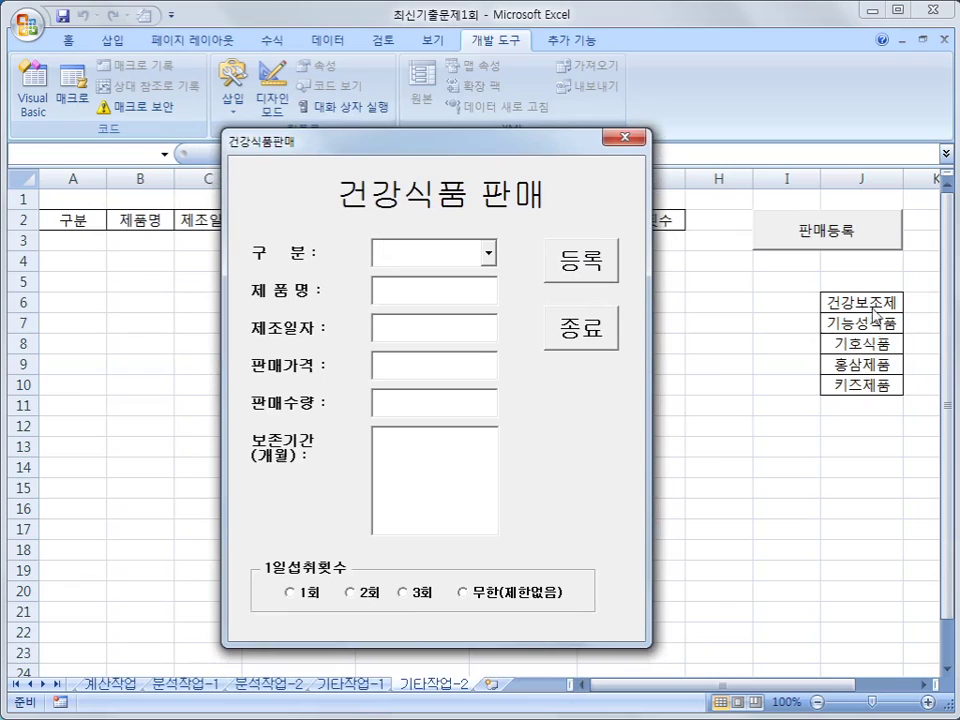
left_click(488, 254)
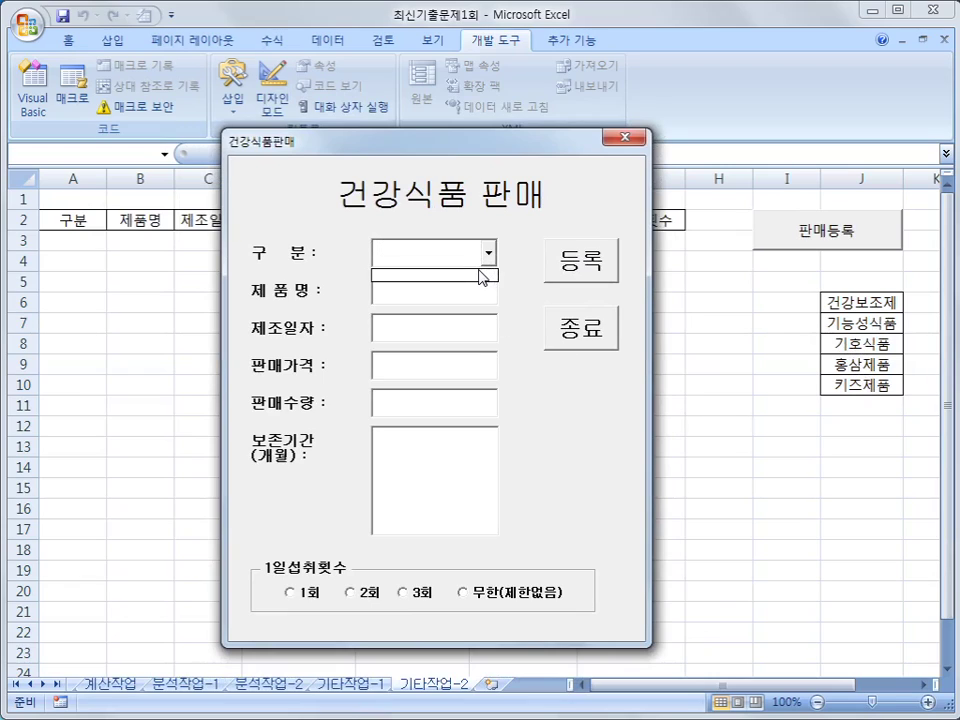
left_click(540, 452)
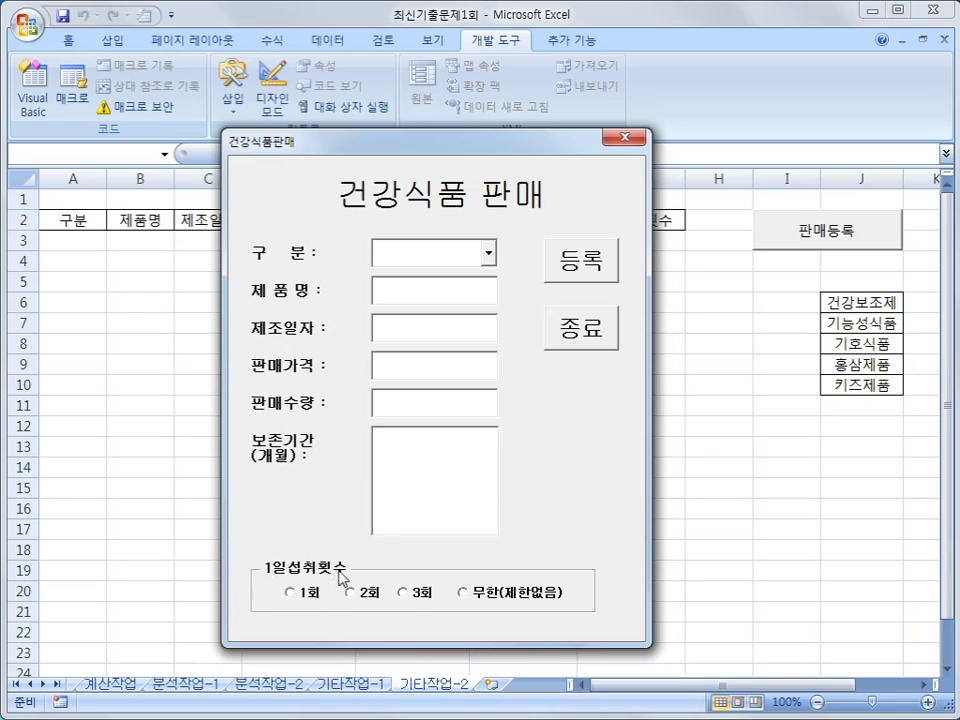
left_click(310, 596)
left_click(614, 145)
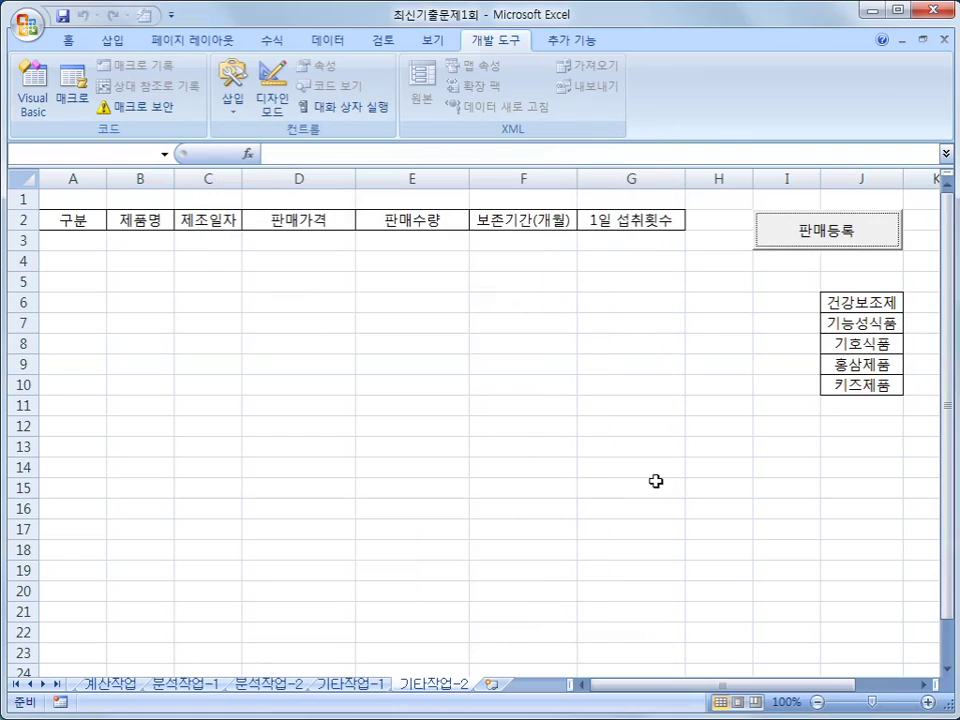
left_click(656, 480)
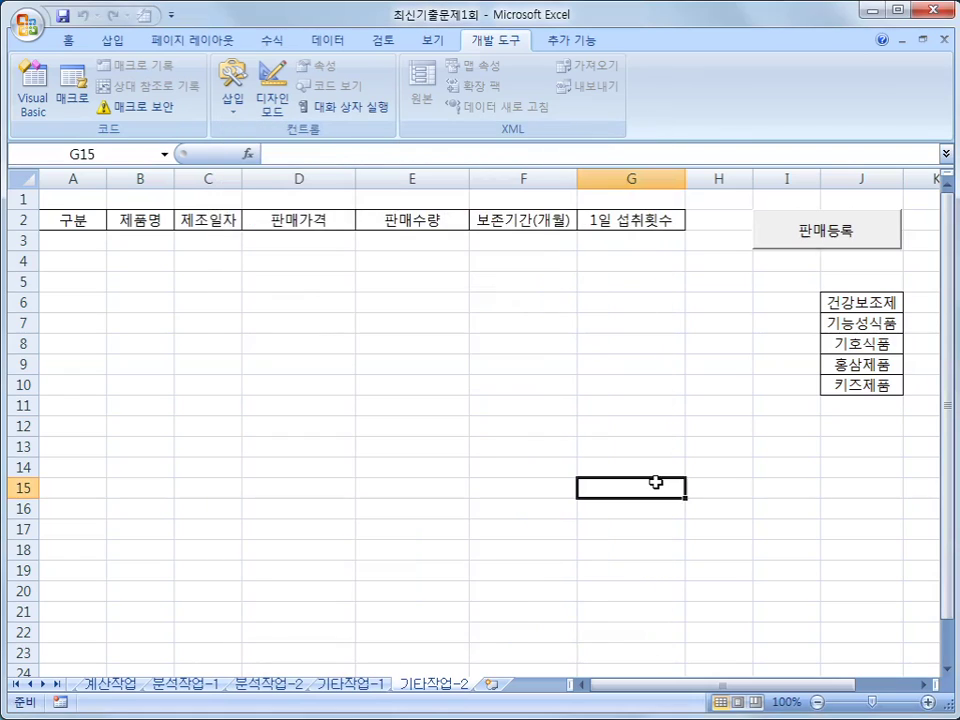
- Open the code of the 건강식품판매 form in the Visual Basic editor
left_click(33, 93)
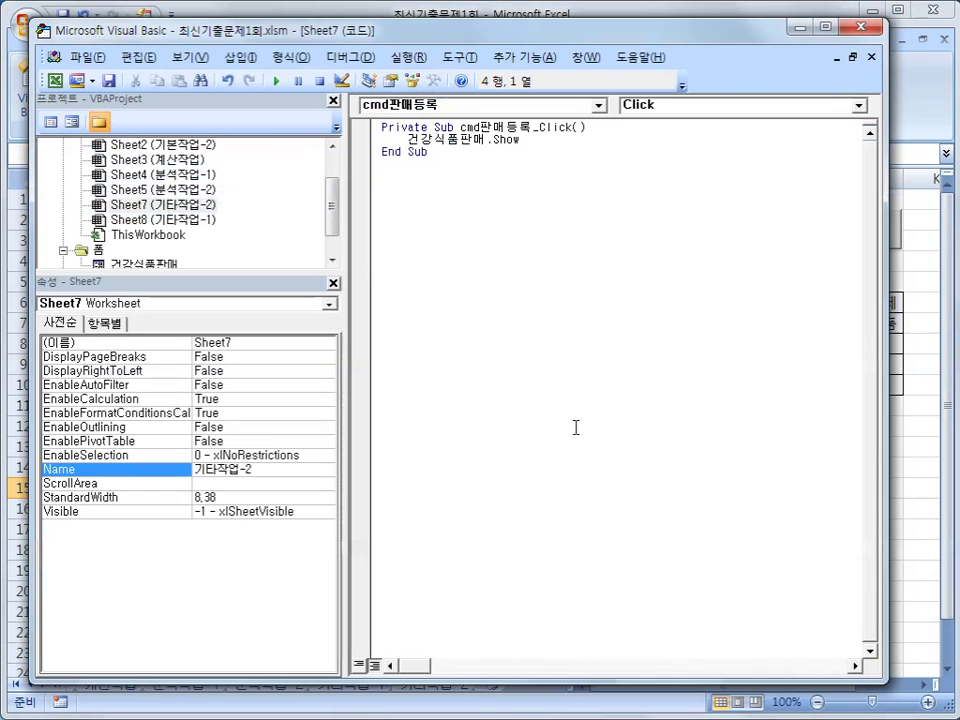
left_click(333, 198)
left_click_drag(333, 198, 333, 213)
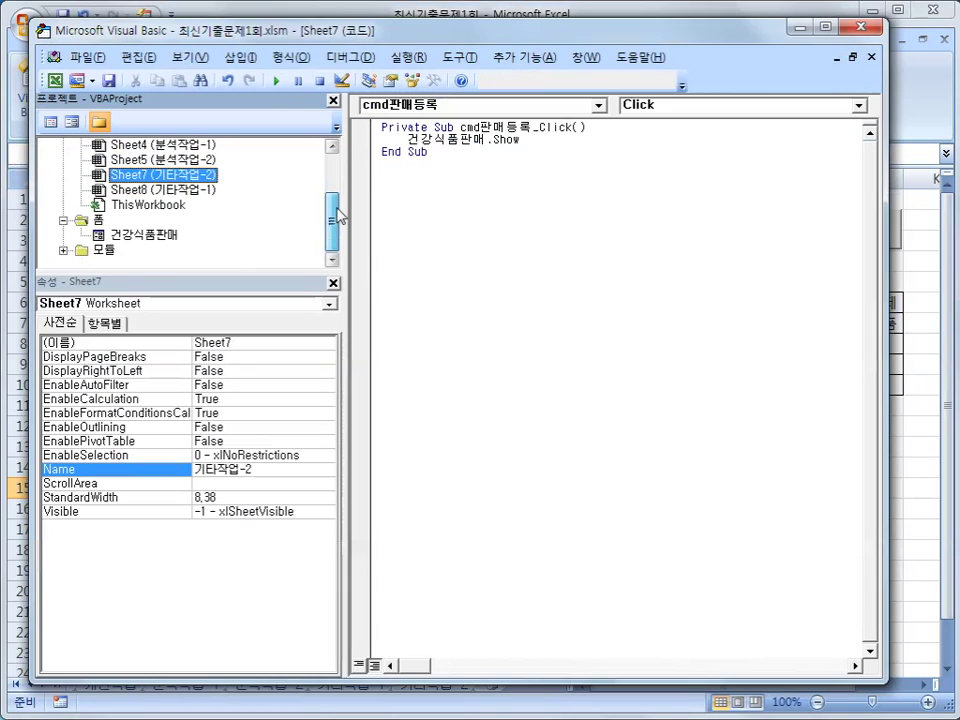
left_click(145, 236)
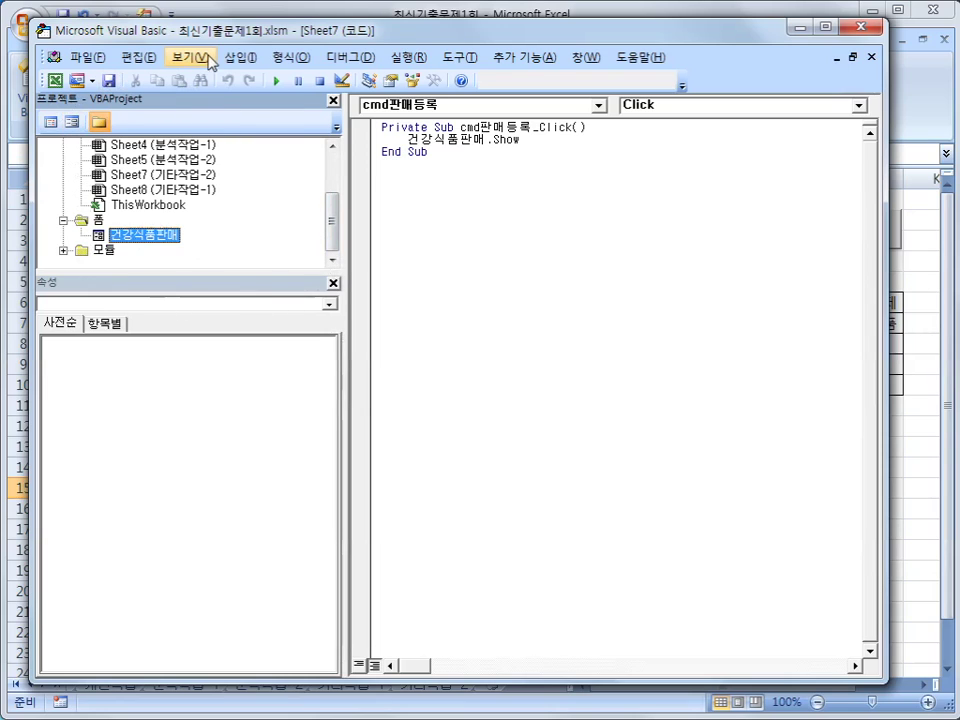
left_click(207, 59)
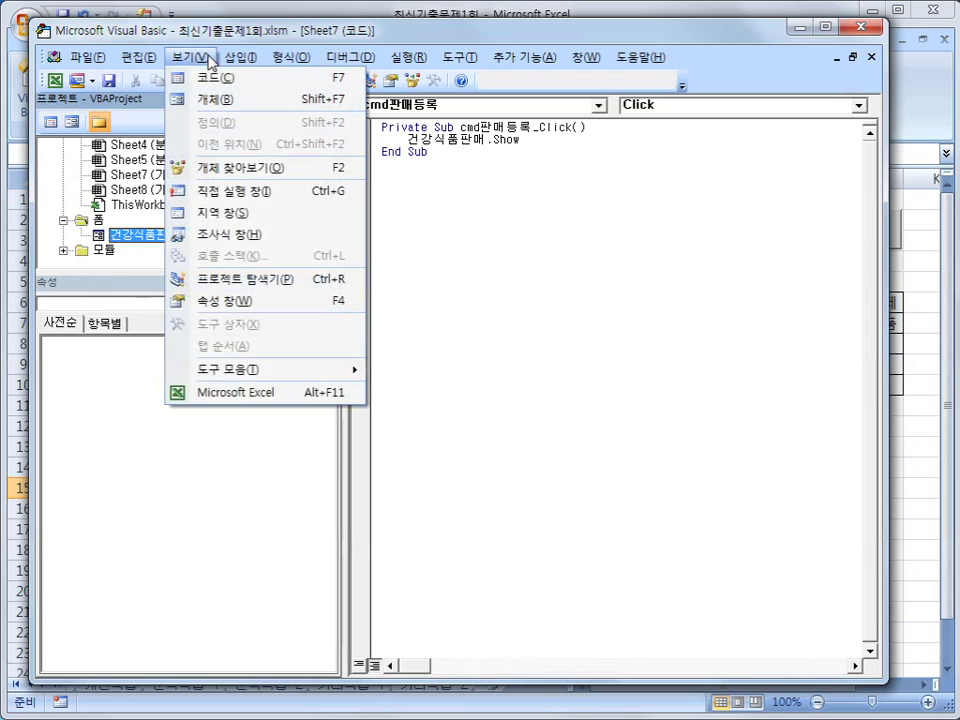
left_click(260, 284)
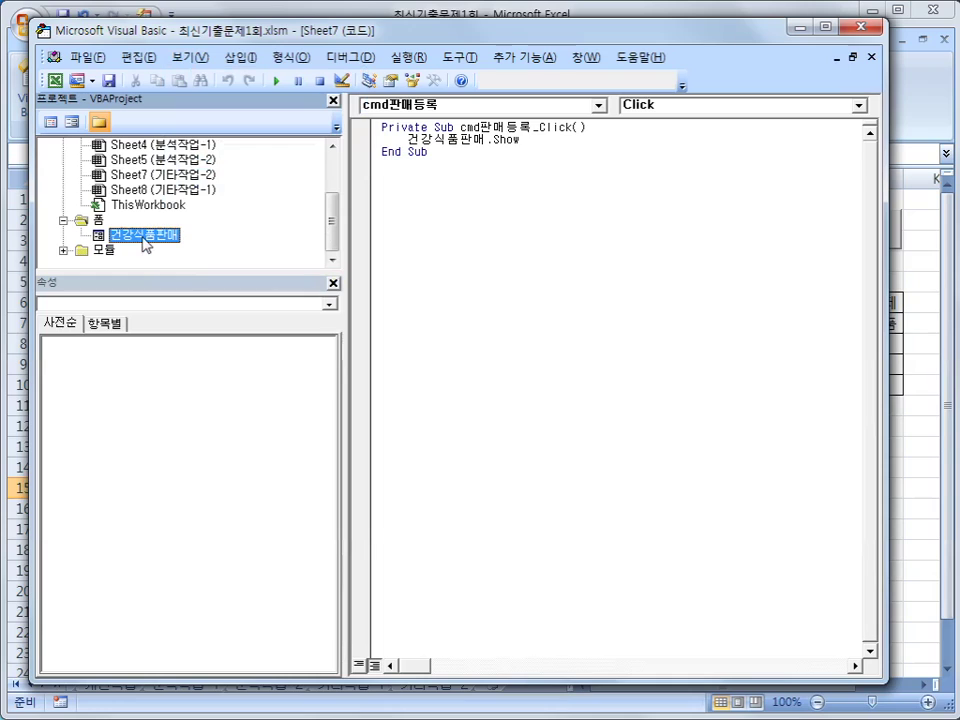
left_click(189, 57)
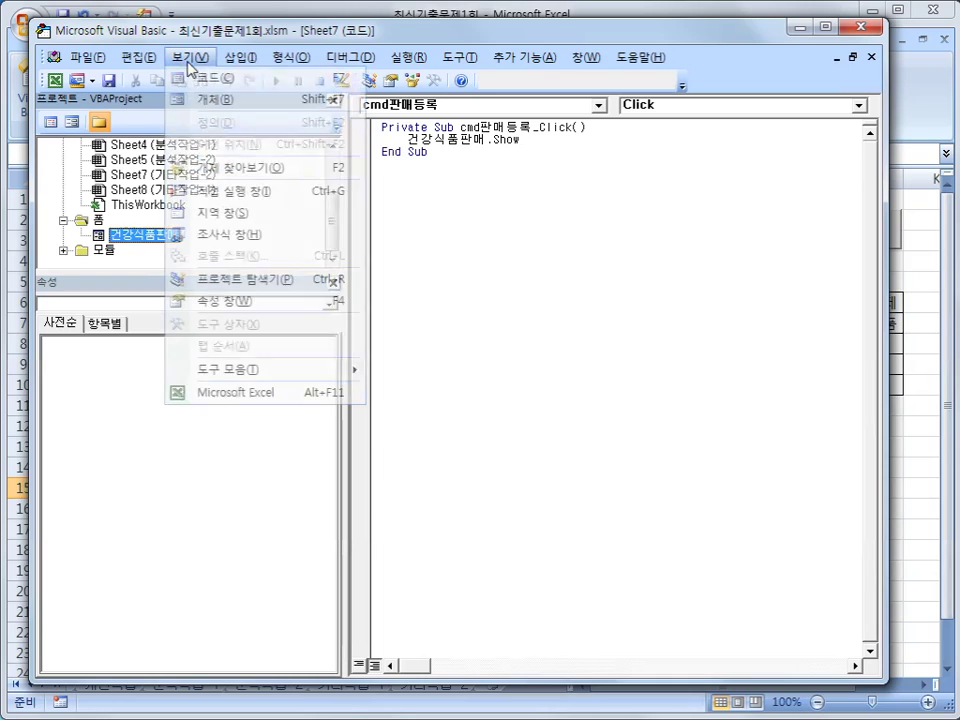
left_click(243, 281)
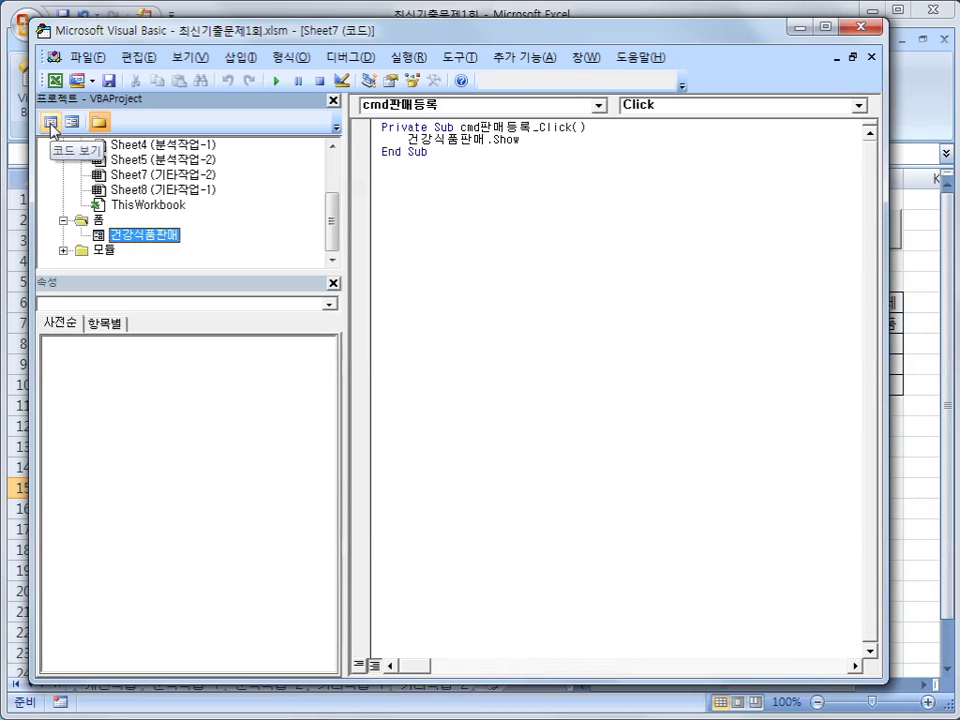
left_click(49, 122)
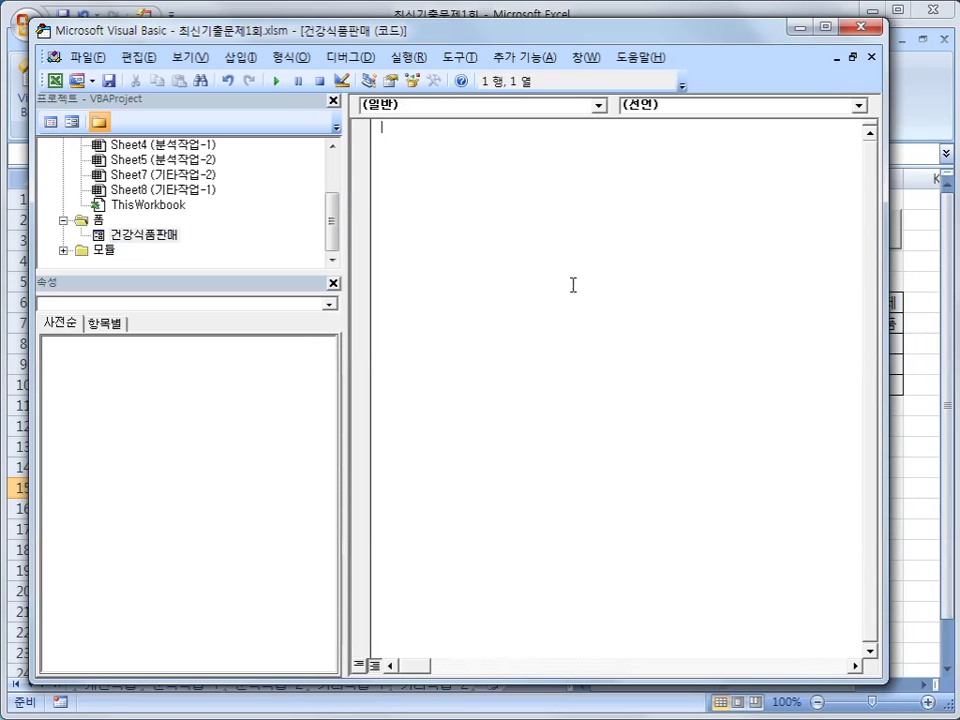
- Create an Initialize event procedure for the UserForm object
left_click(551, 105)
left_click_drag(604, 160, 604, 232)
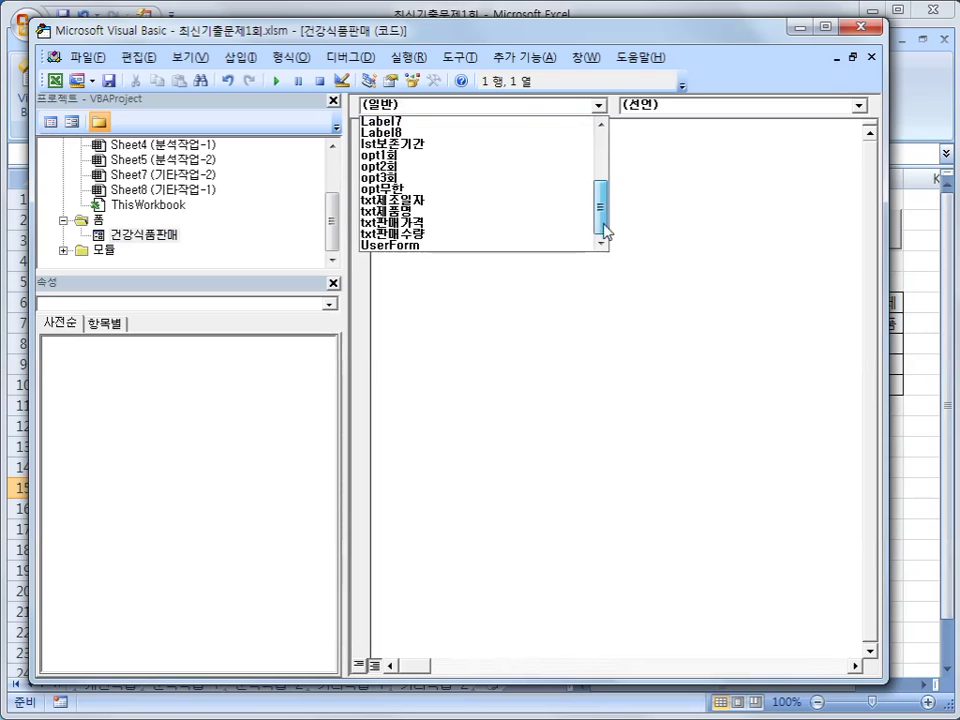
left_click(537, 246)
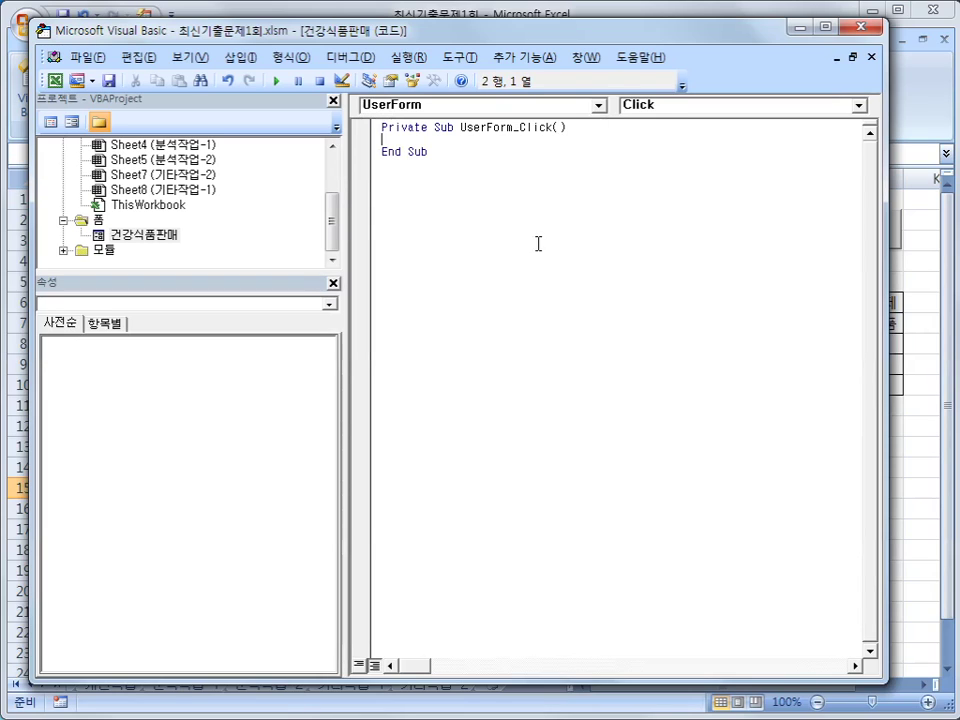
left_click(661, 108)
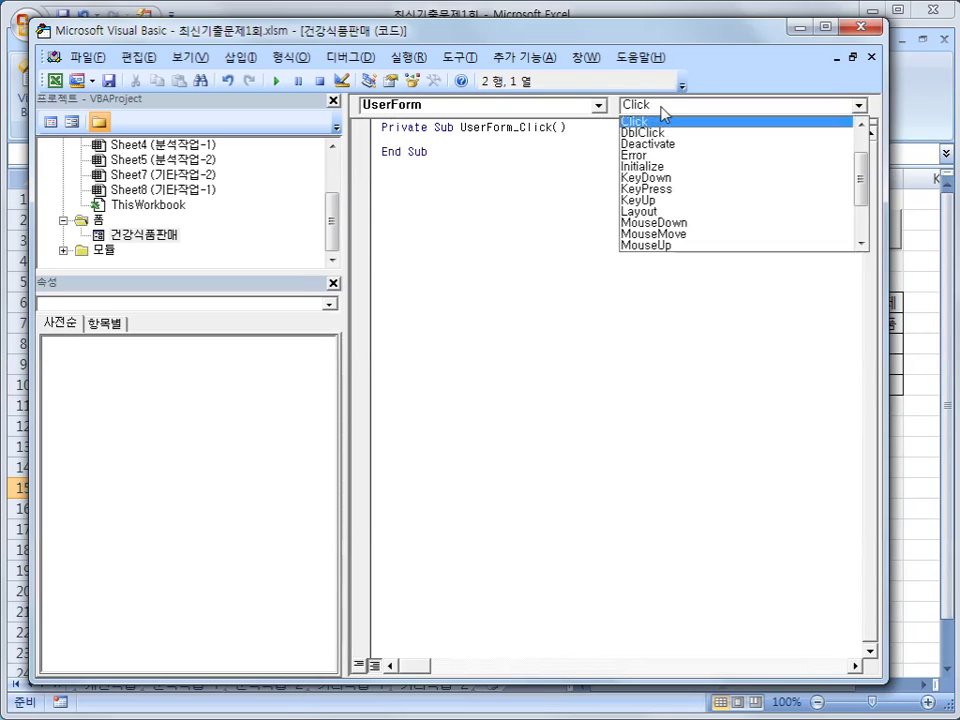
left_click(675, 167)
- In UserForm_Initialize, set cmb구분.RowSource to "J6:J10" and leave a blank line below it
key("Tab")
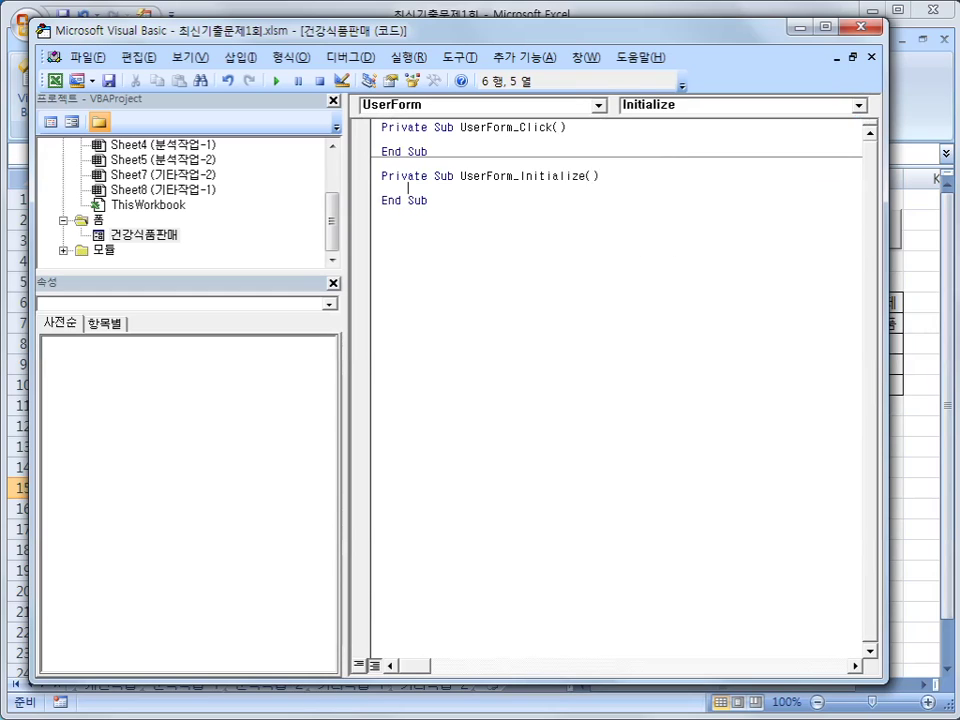
type("cm")
type("b구부")
type(".")
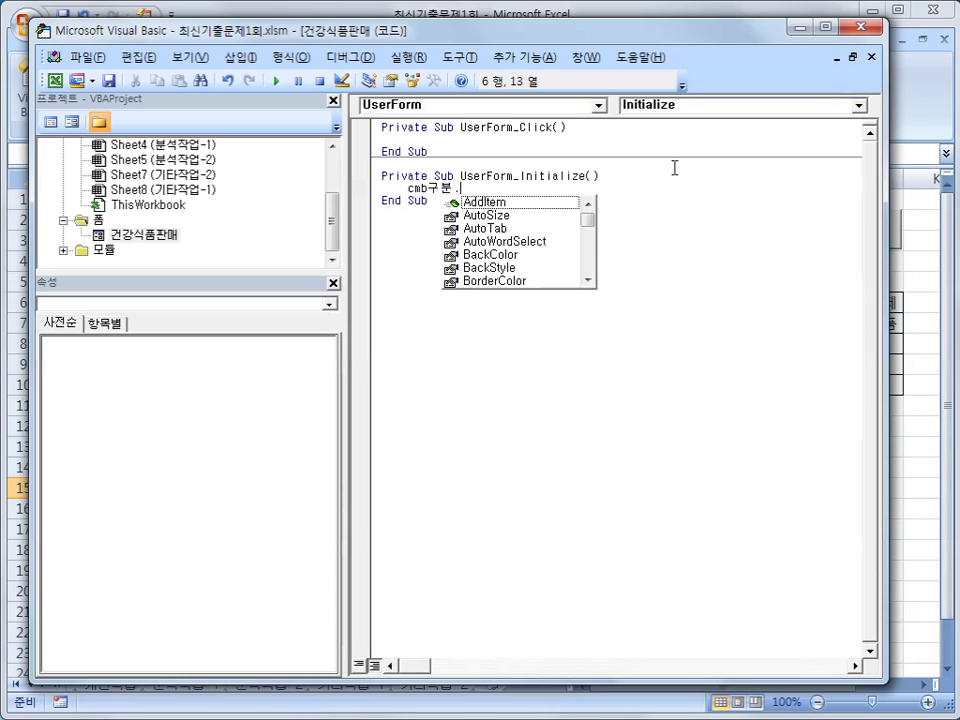
type("ro")
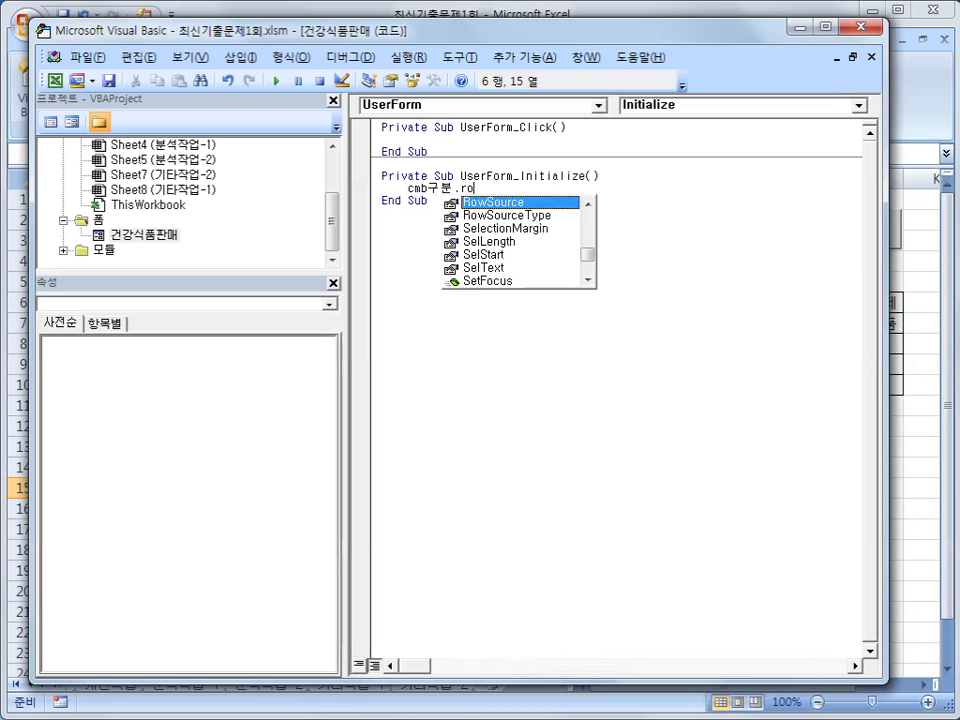
key("Tab")
type("= \"")
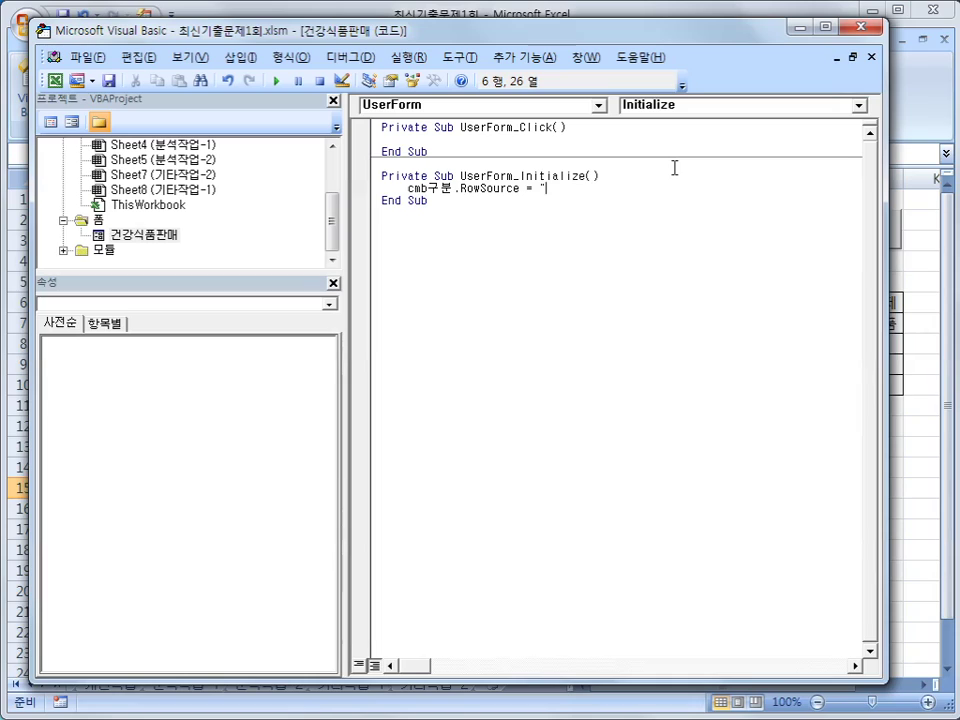
type("J6:J10\"")
key("Return")
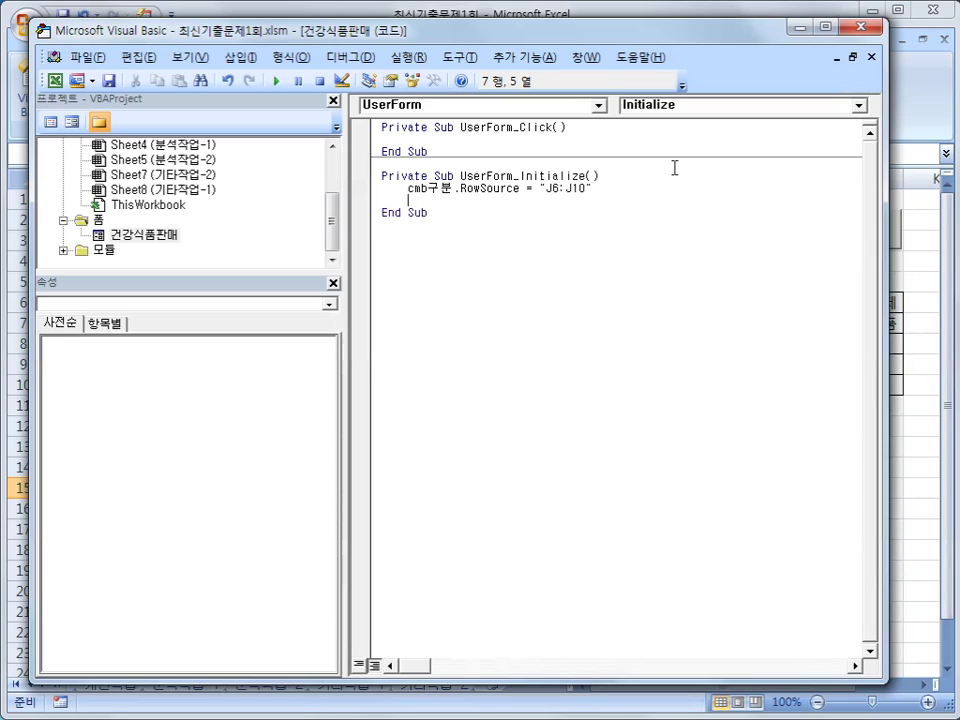
key("Return")
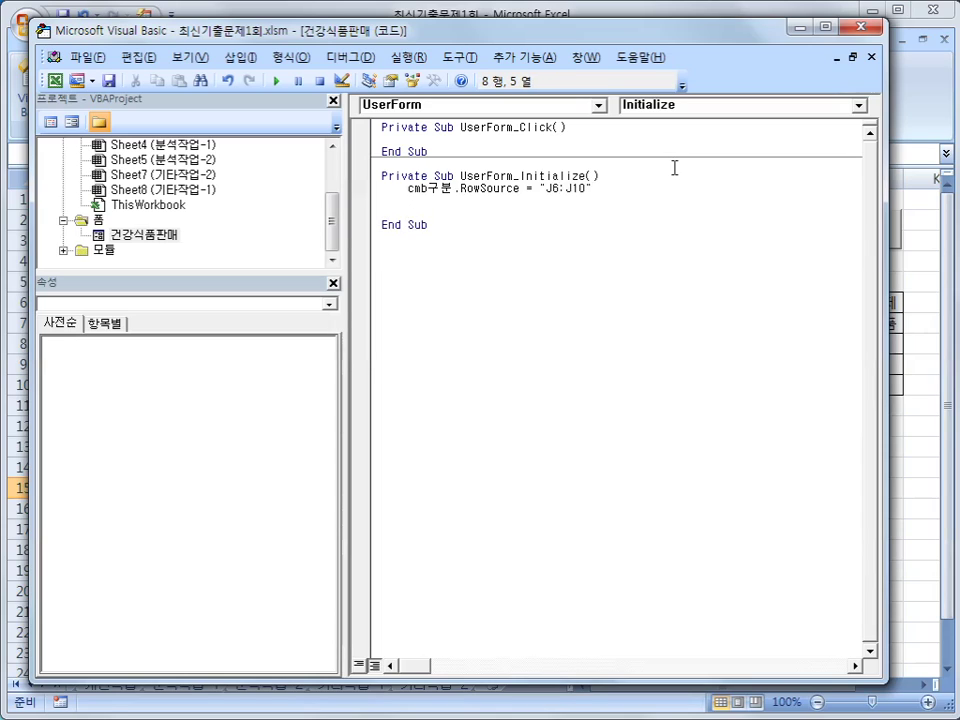
- Add the line lst보존기간.AddItem "12개월" to UserForm_Initialize, below the blank line
type("lst보존기간")
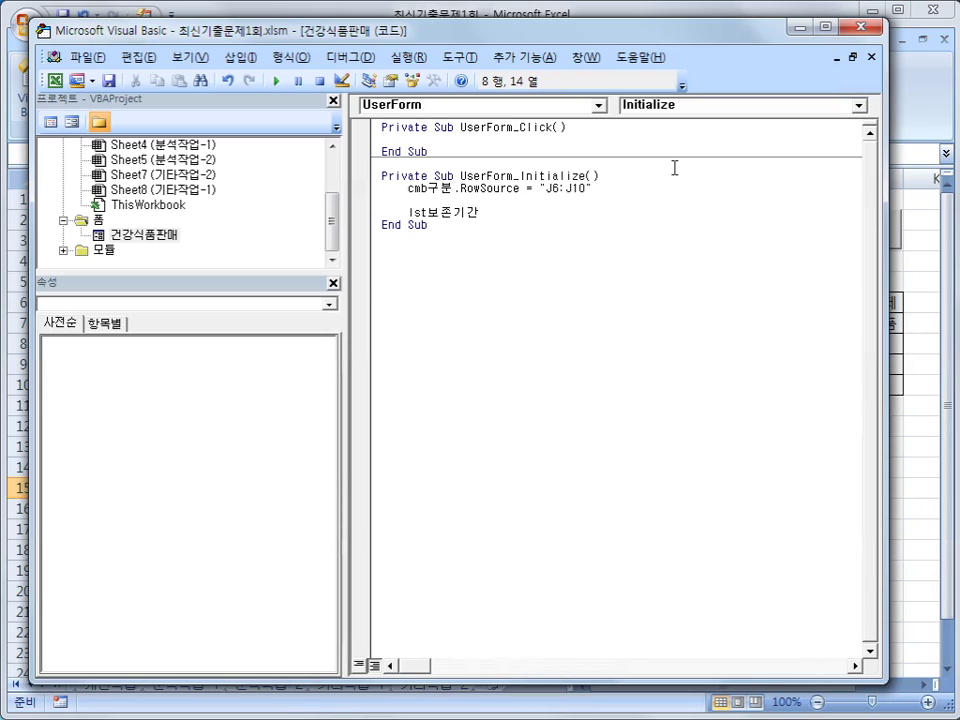
type(".")
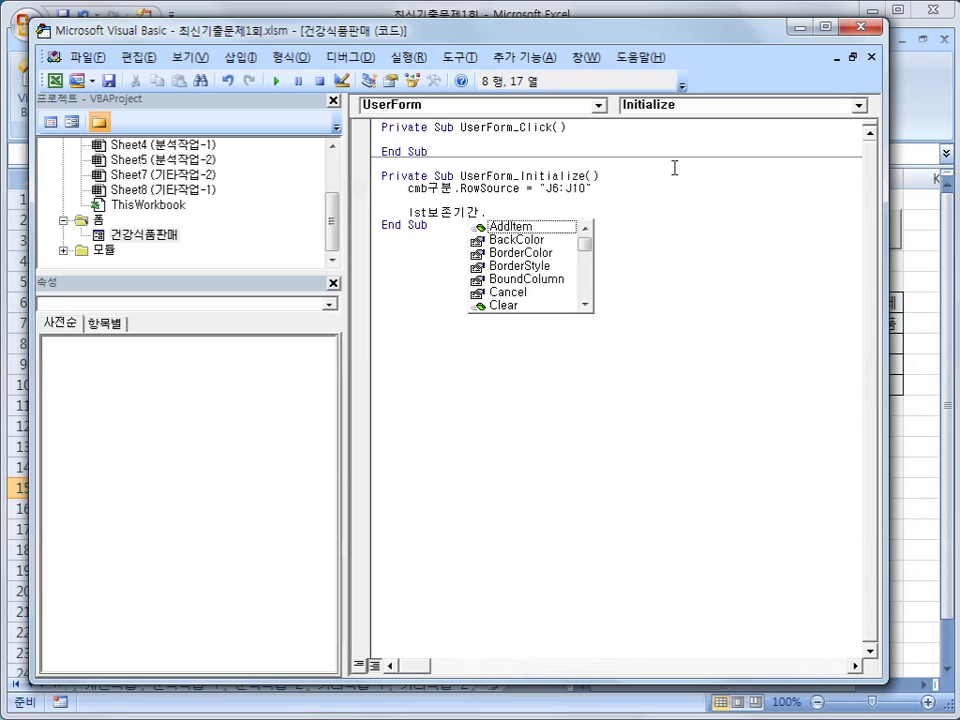
key("Tab")
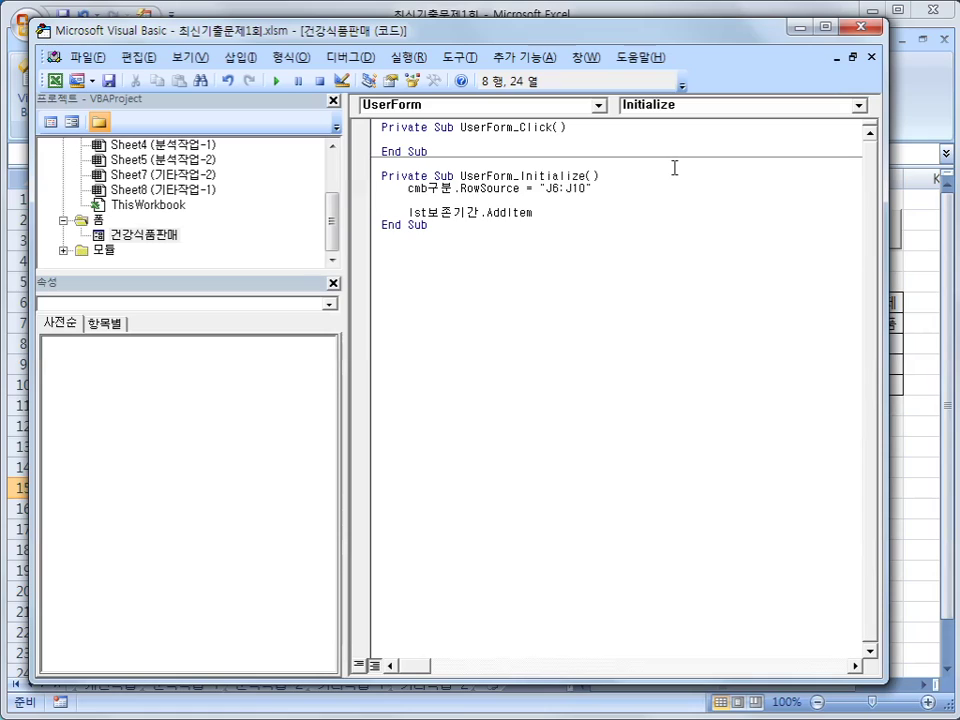
type("\"12개월\"")
key("Return")
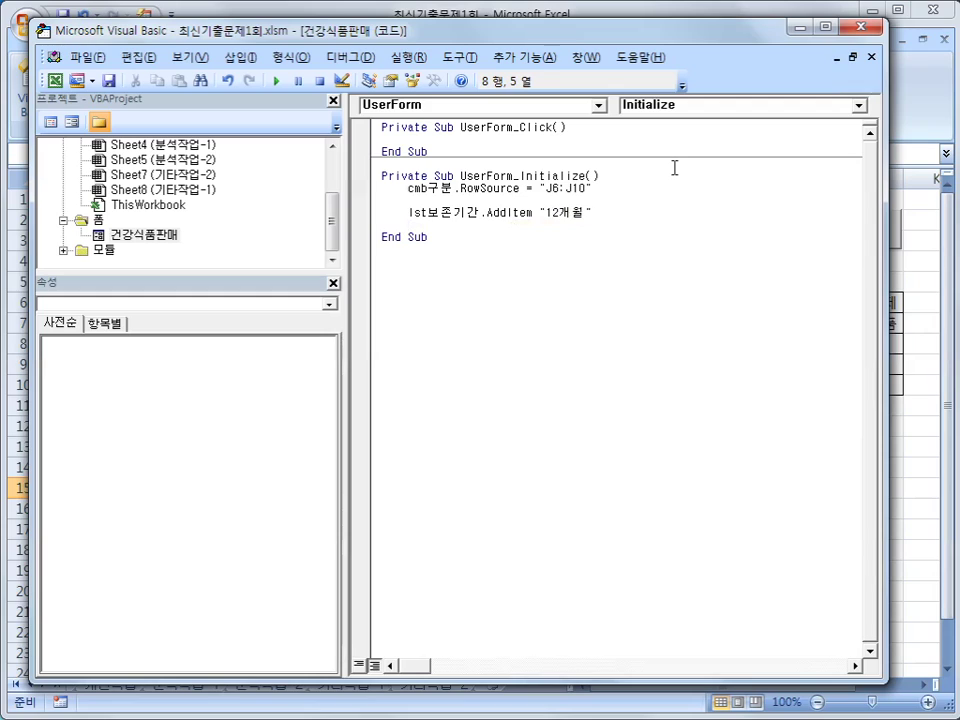
- Turn the AddItem line into a With lst보존기간 block, with .AddItem "12개월" indented on its own line
type("자")
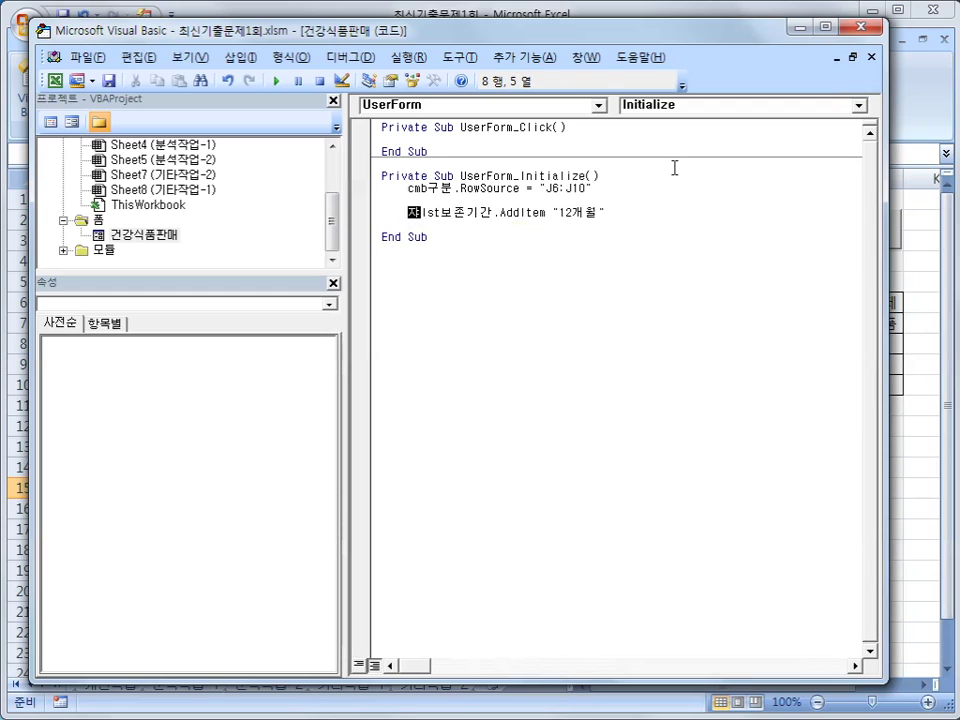
key("BackSpace")
type("with")
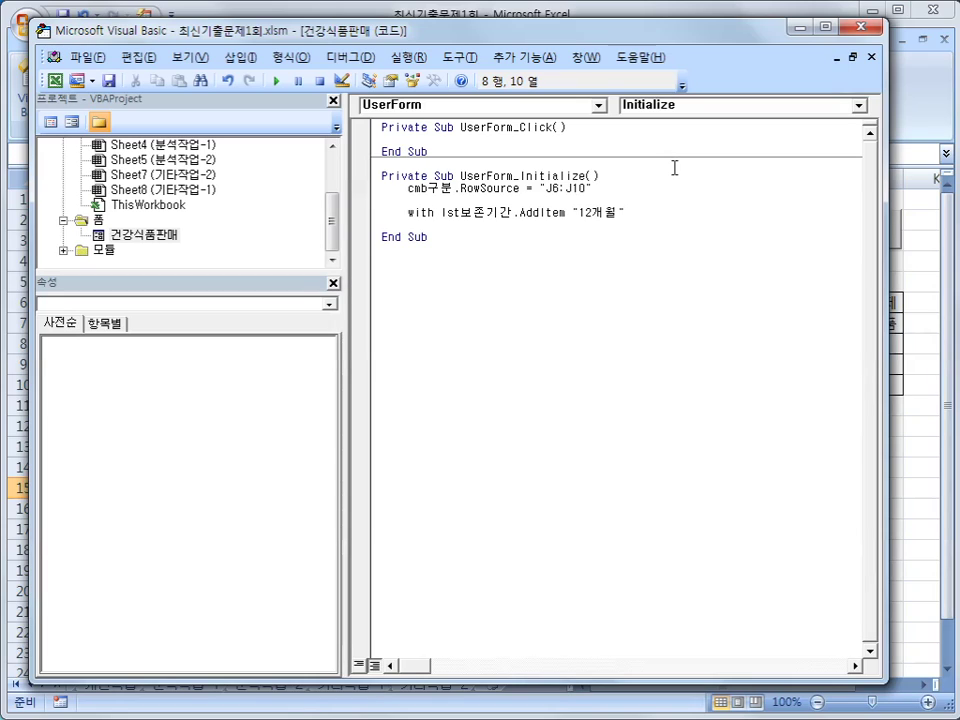
key("Right")
key("Right")
key("Right")
key("Right")
key("Right")
key("Right")
key("Right")
key("Right")
key("Left")
key("Return")
key("Tab")
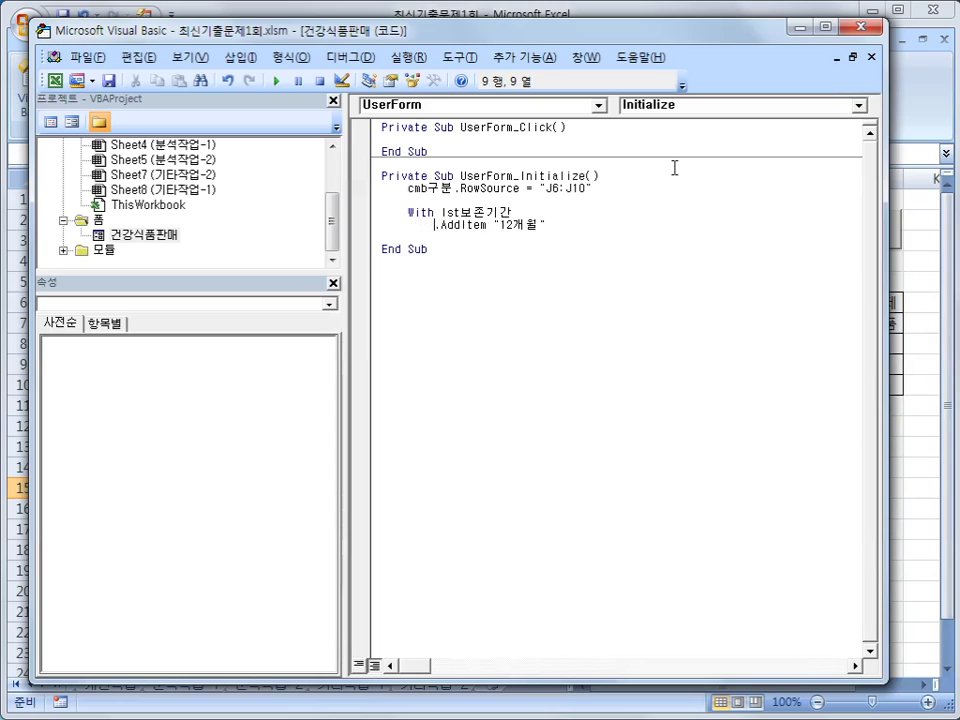
- Add .AddItem "18개월" as the second item in the With block
key("End")
key("Return")
type(".")
key("Tab")
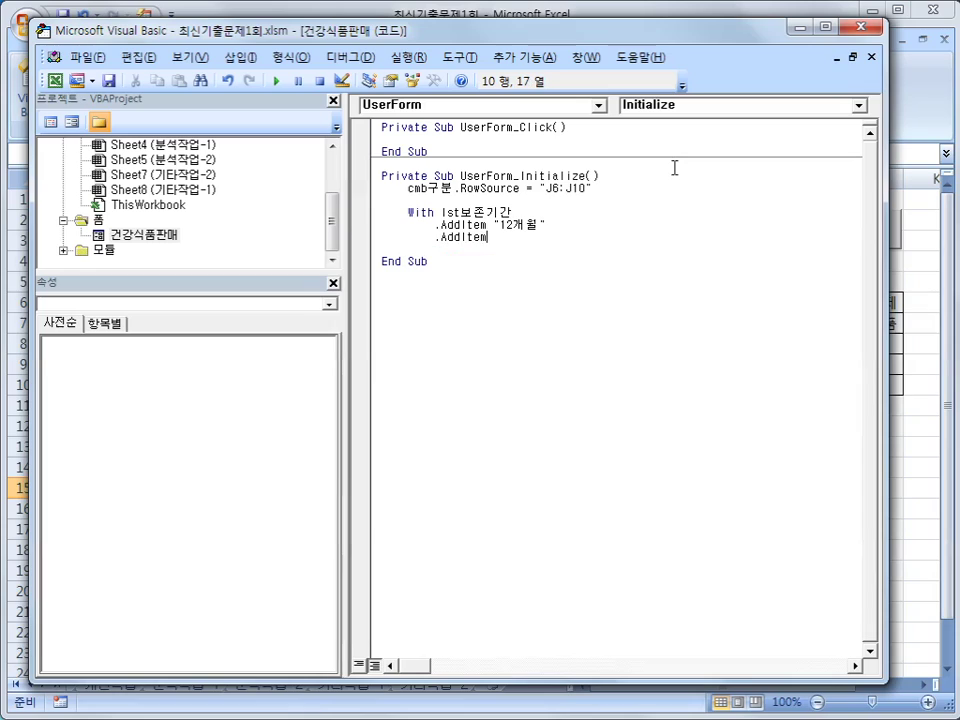
type("\"2")
key("BackSpace")
type("18ro")
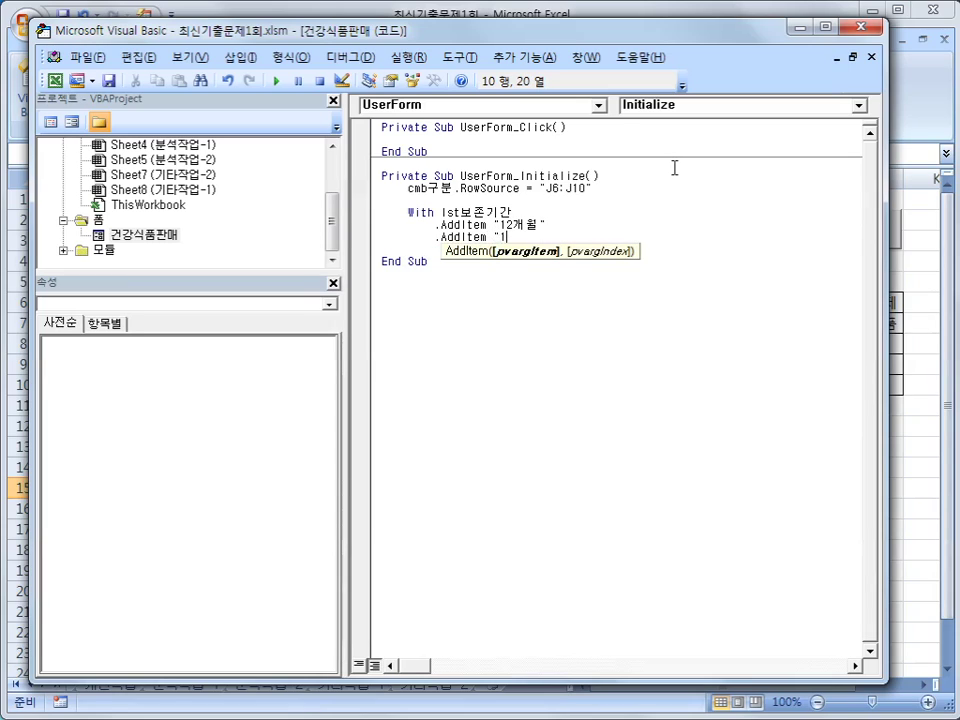
key("BackSpace")
key("BackSpace")
type("개월\"")
key("Return")
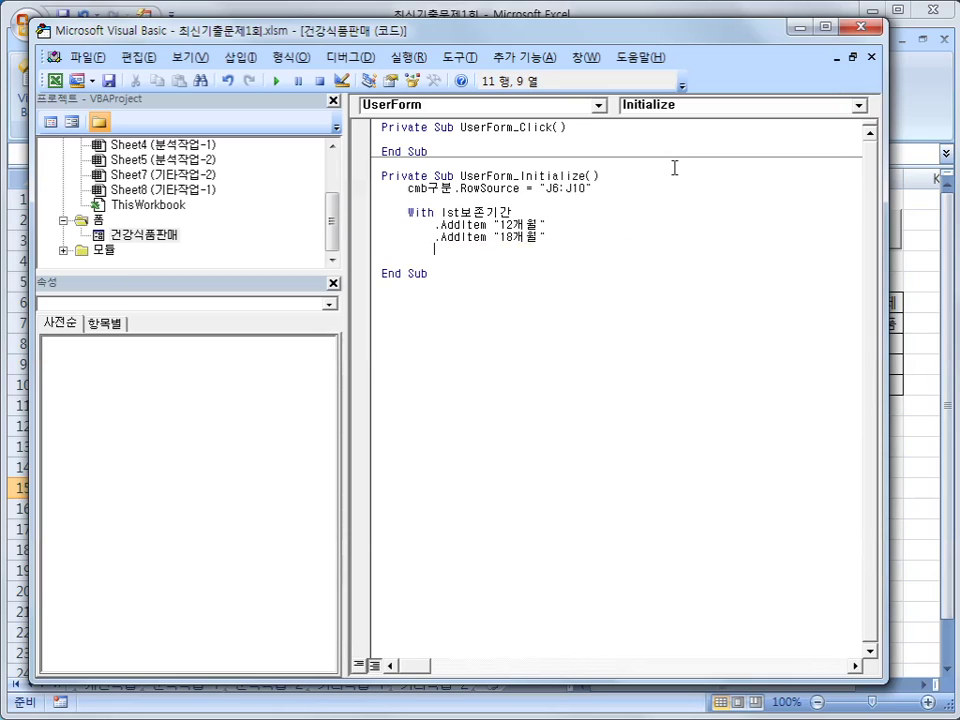
- Add .AddItem lines for "24개월" and "36개월", and close the block with End With
type(".")
key("Tab")
type("\"24개월")
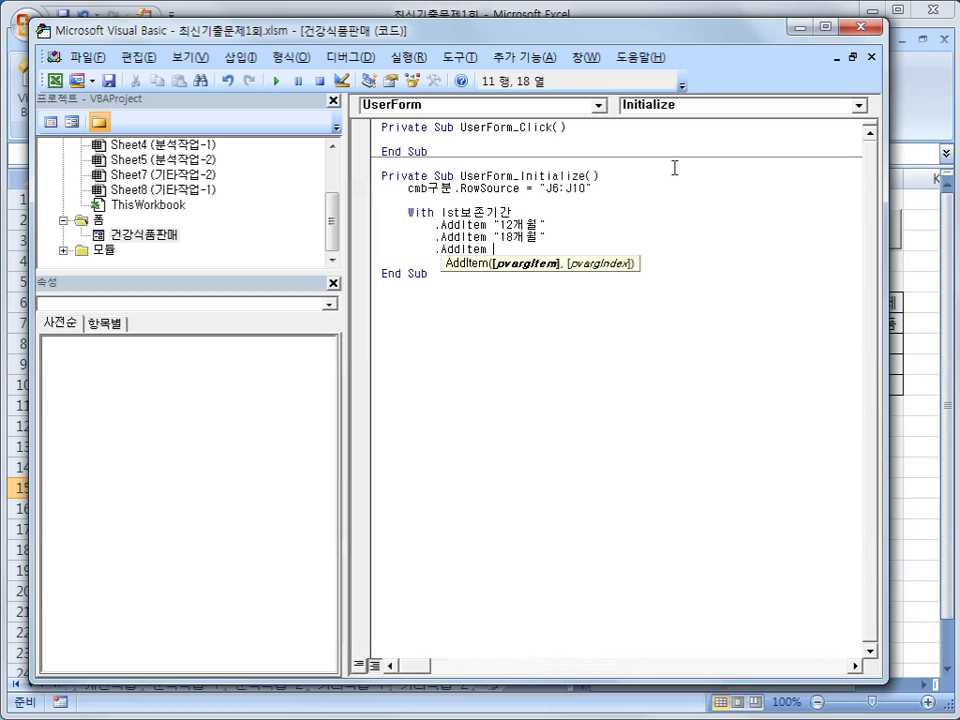
type("\"")
key("Return")
key("Tab")
type(".")
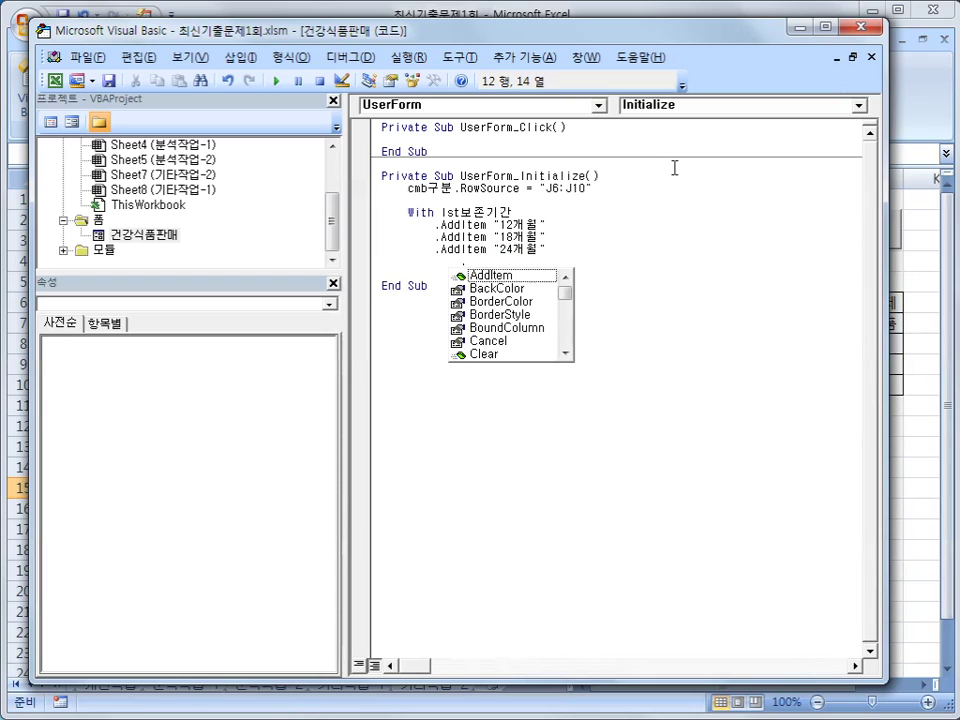
key("BackSpace")
key("BackSpace")
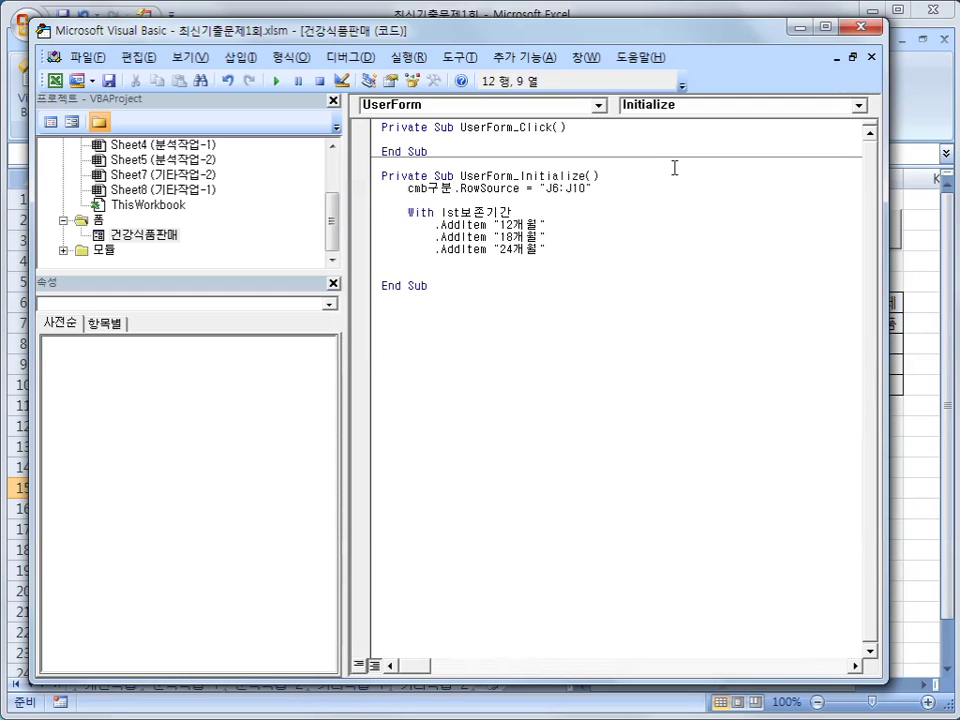
type(".AddItem \"36개월\"")
key("Return")
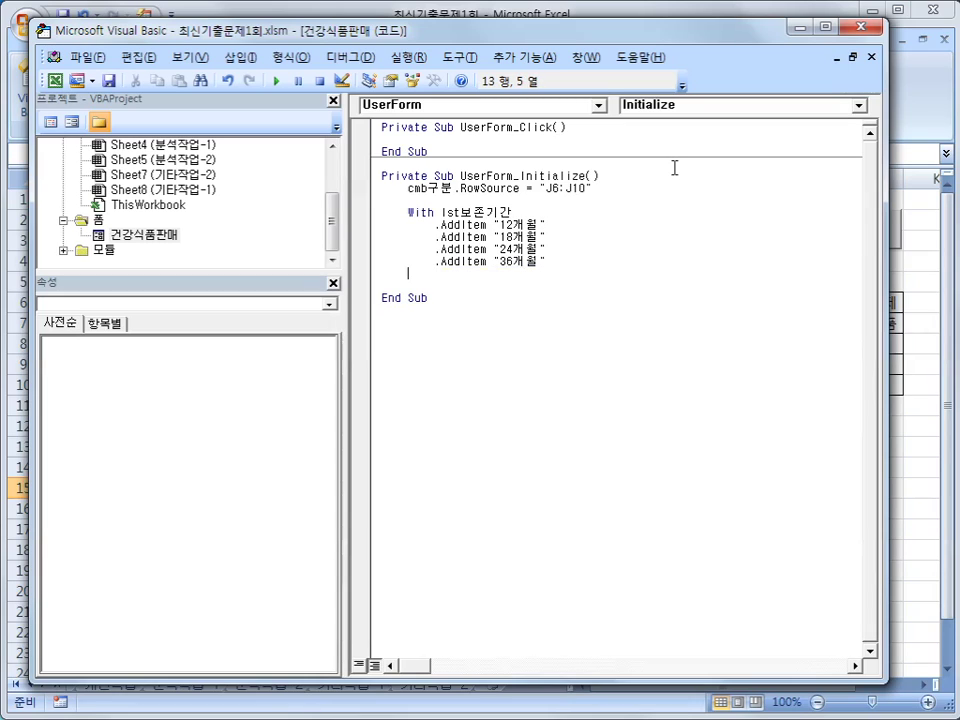
type("end with")
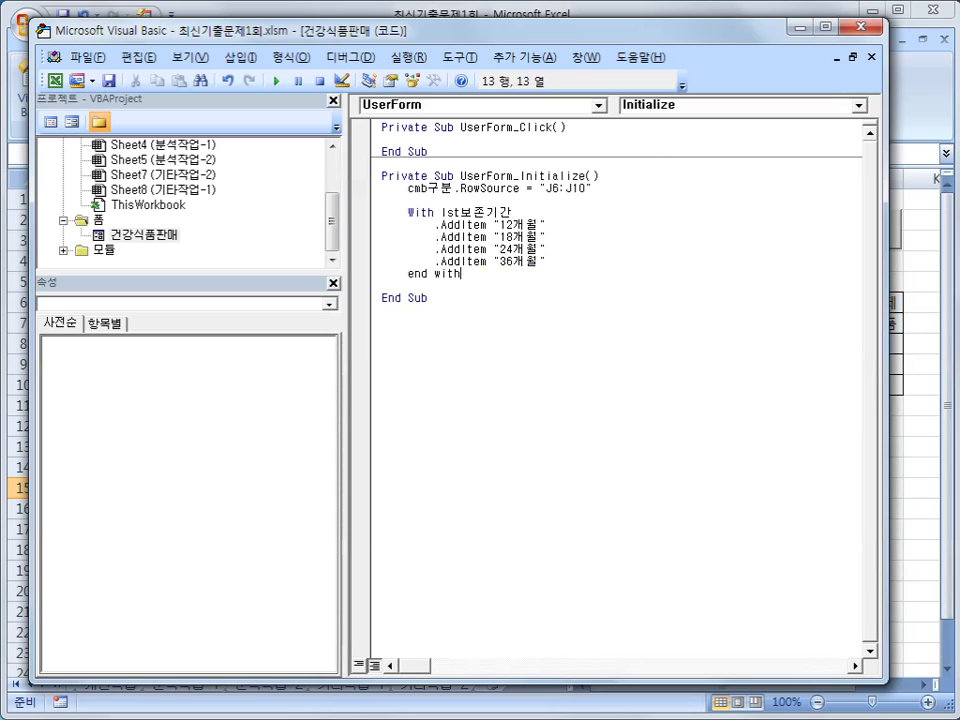
key("Return")
key("Return")
- Duplicate the whole With lst보존기간 block below its End With line
key("Up")
key("Up")
key("Up")
key("Up")
key("Up")
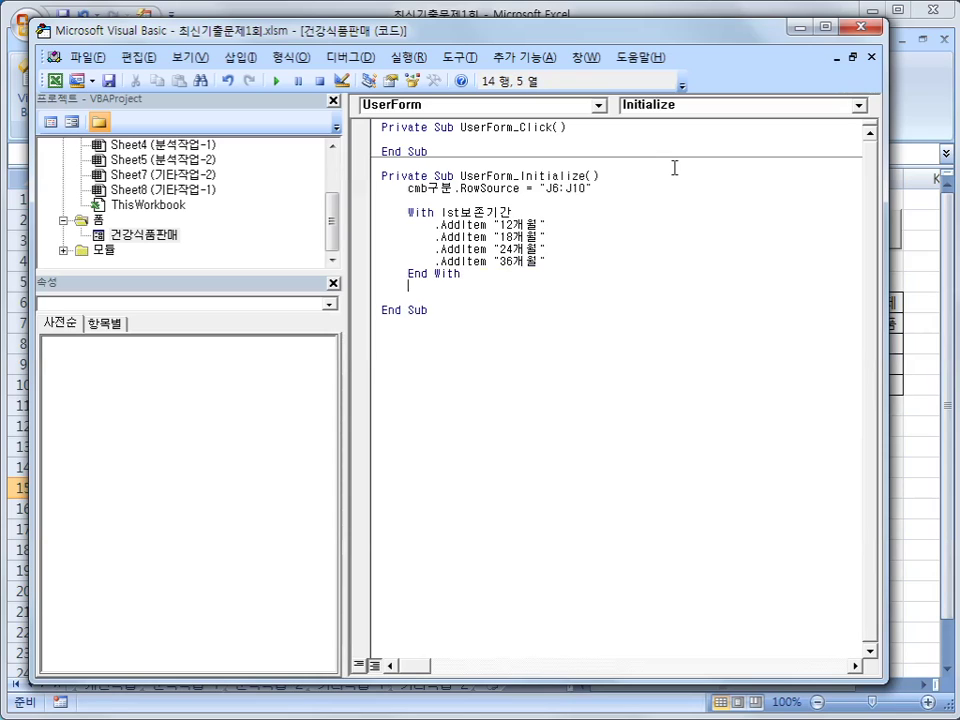
key("Up")
key("Up")
key("shift+Down")
key("shift+Down")
key("shift+Down")
key("shift+Down")
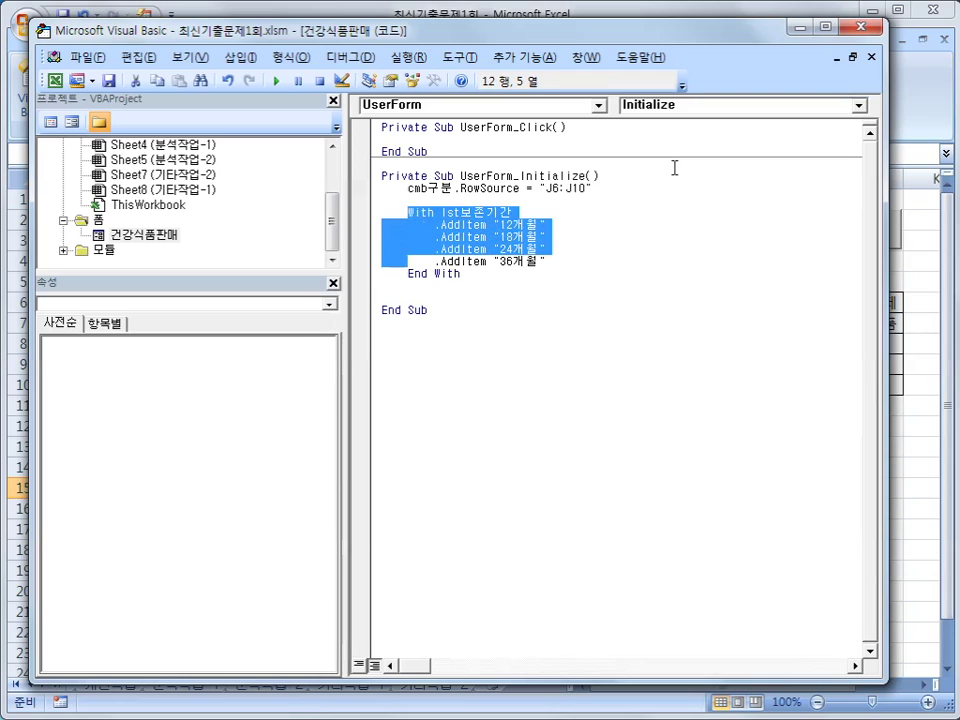
key("shift+End")
key("shift+Down")
key("ctrl+c")
key("Down")
key("Return")
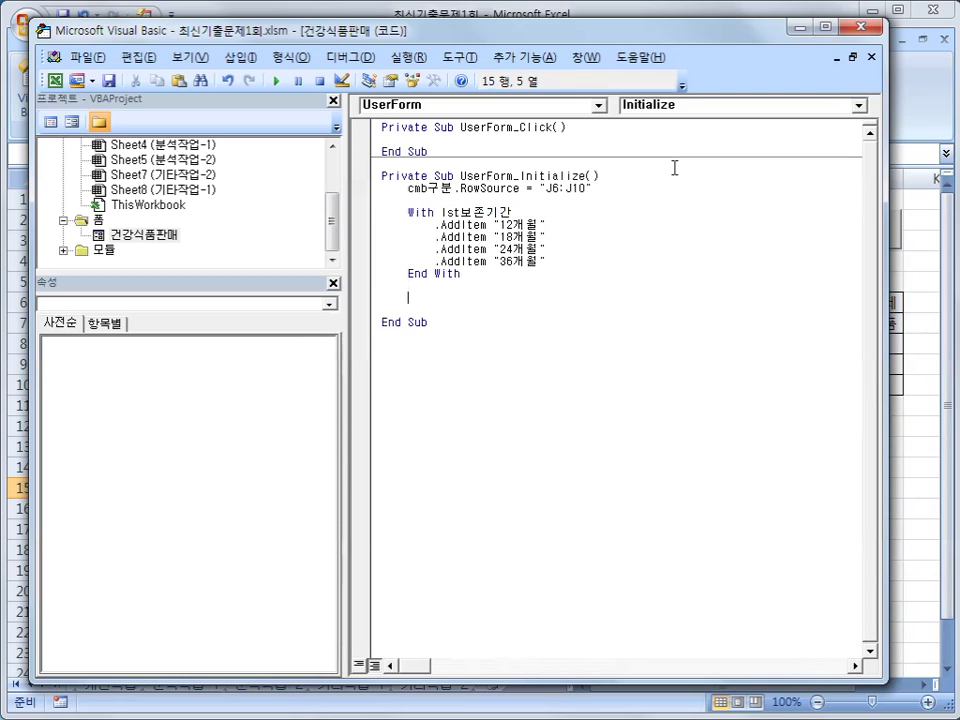
key("ctrl+v")
- Remove the With lst보존기간 line from the duplicated block, keeping lst보존기간 on the clipboard
key("Up")
key("Up")
key("Up")
key("Up")
key("Up")
key("Home")
key("shift+Right")
key("shift+Right")
key("shift+Right")
key("shift+Right")
key("shift+Right")
key("Delete")
key("shift+End")
key("ctrl+c")
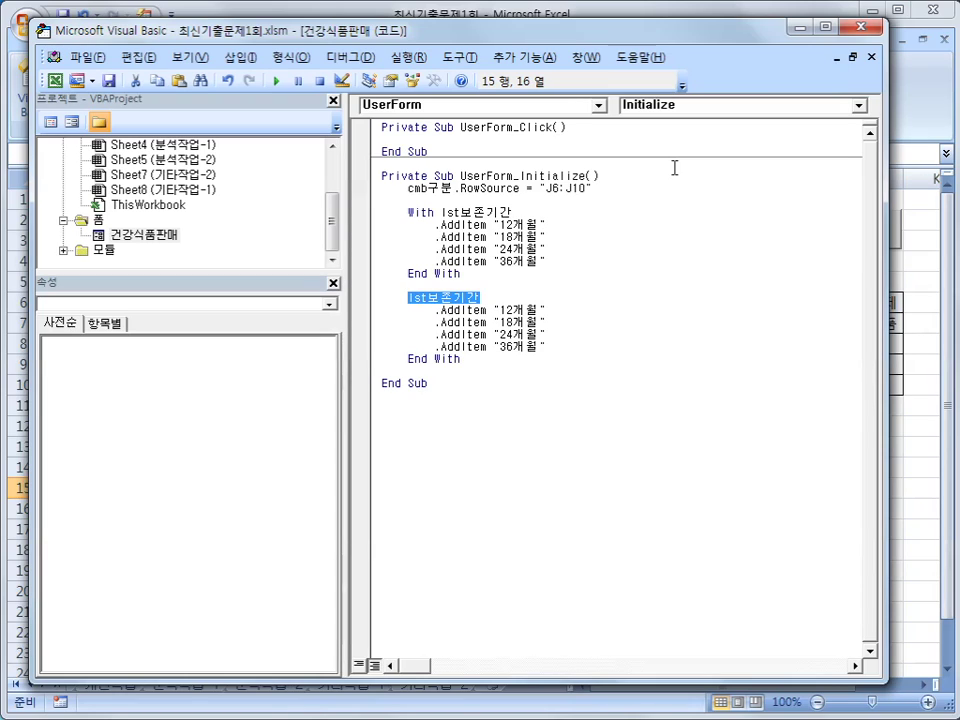
key("Delete")
- Prefix the four duplicated .AddItem lines with lst보존기간 and delete the duplicated End With
key("Down")
key("Right")
key("Right")
key("Right")
key("Right")
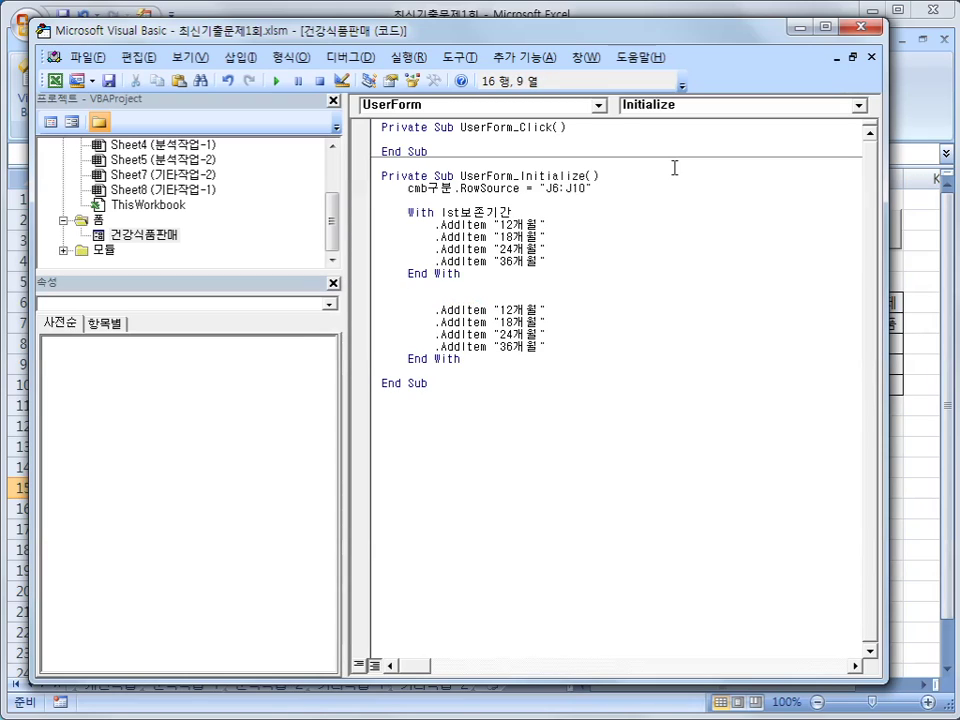
key("ctrl+v")
key("Down")
key("Home")
key("ctrl+v")
key("Down")
key("Home")
key("ctrl+v")
key("Down")
key("Home")
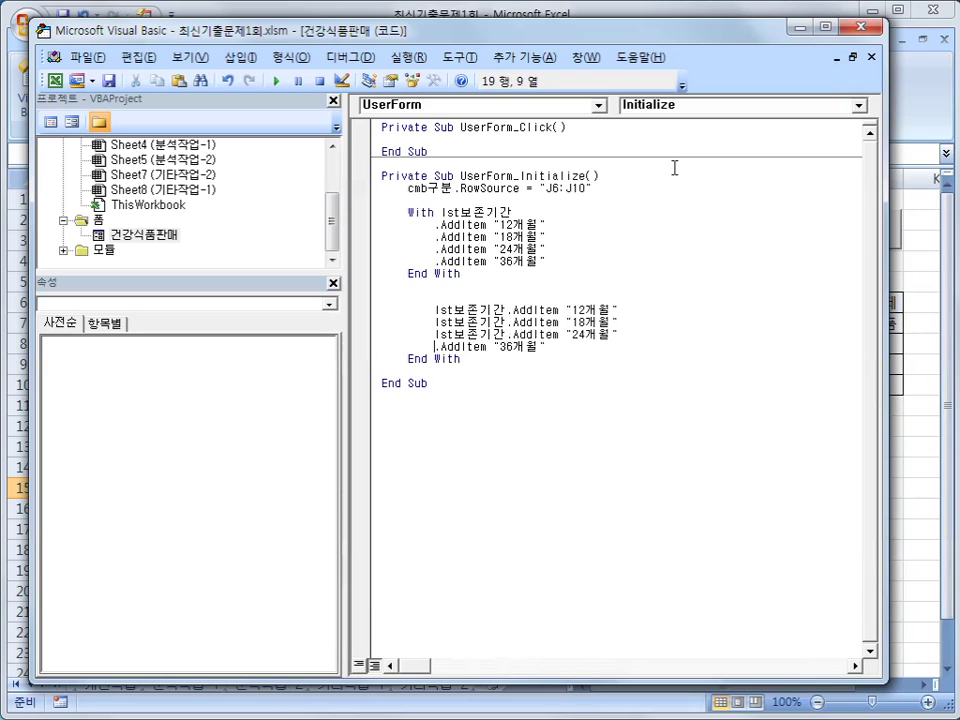
key("ctrl+v")
key("Down")
key("shift+Home")
key("Delete")
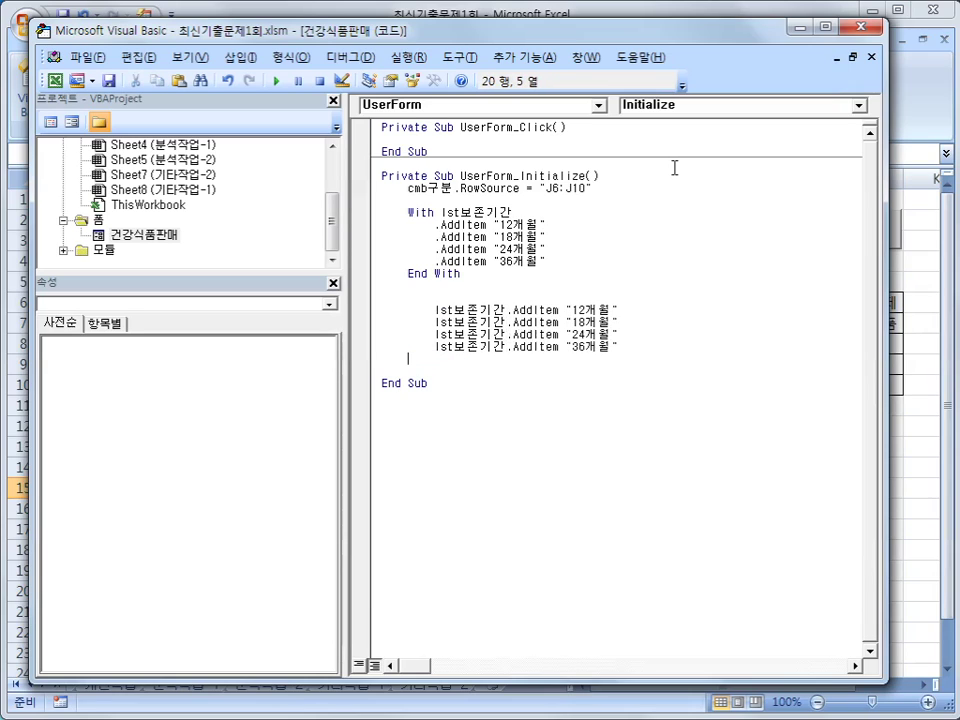
- Compare the four separate lst보존기간.AddItem lines with the equivalent With block above
key("Up")
key("Up")
key("Up")
key("Up")
key("shift+Down")
key("shift+Down")
key("shift+Down")
key("shift+Down")
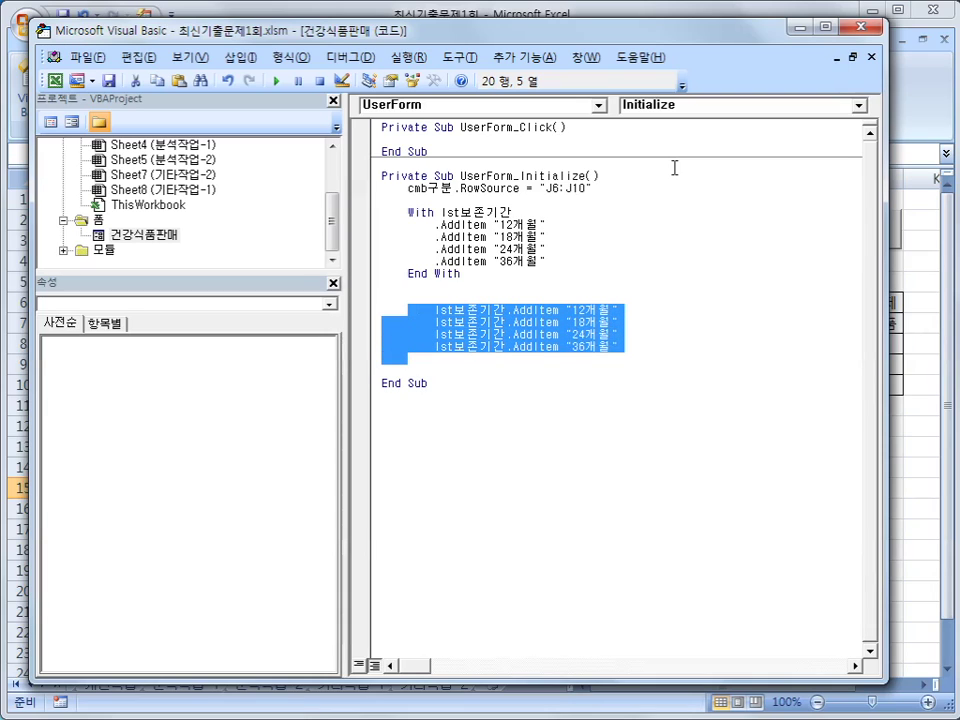
key("Up")
key("Up")
key("Up")
key("Up")
key("Up")
key("Down")
key("Right")
key("Right")
key("Right")
key("Right")
key("Right")
key("Right")
key("Right")
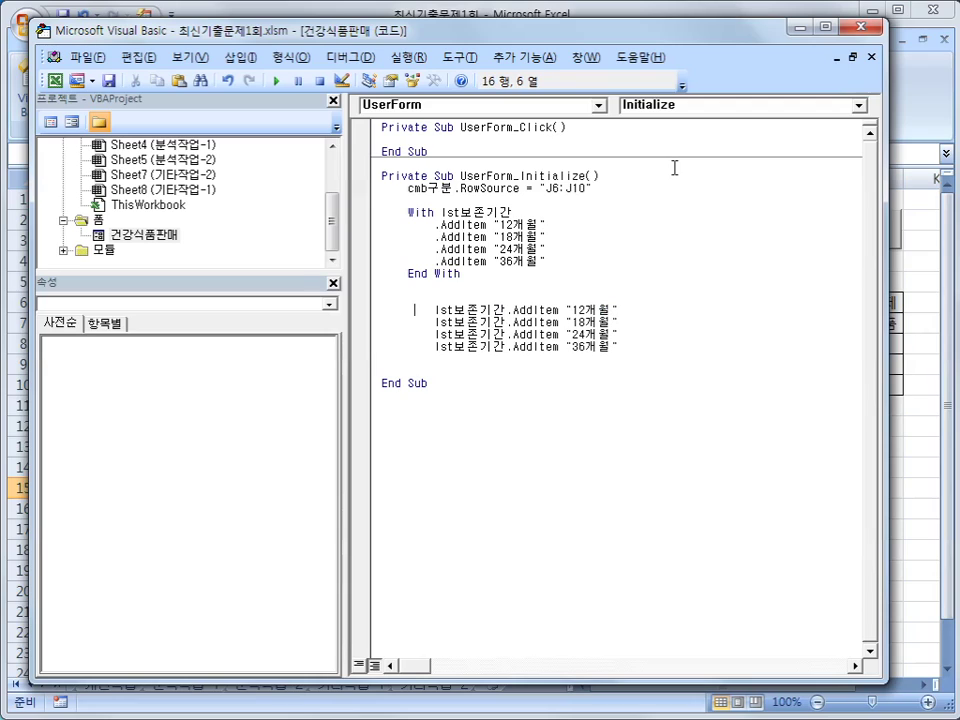
key("Left")
key("Left")
key("Up")
key("Up")
key("Up")
key("Up")
key("Up")
key("Up")
key("Up")
key("Up")
key("Right")
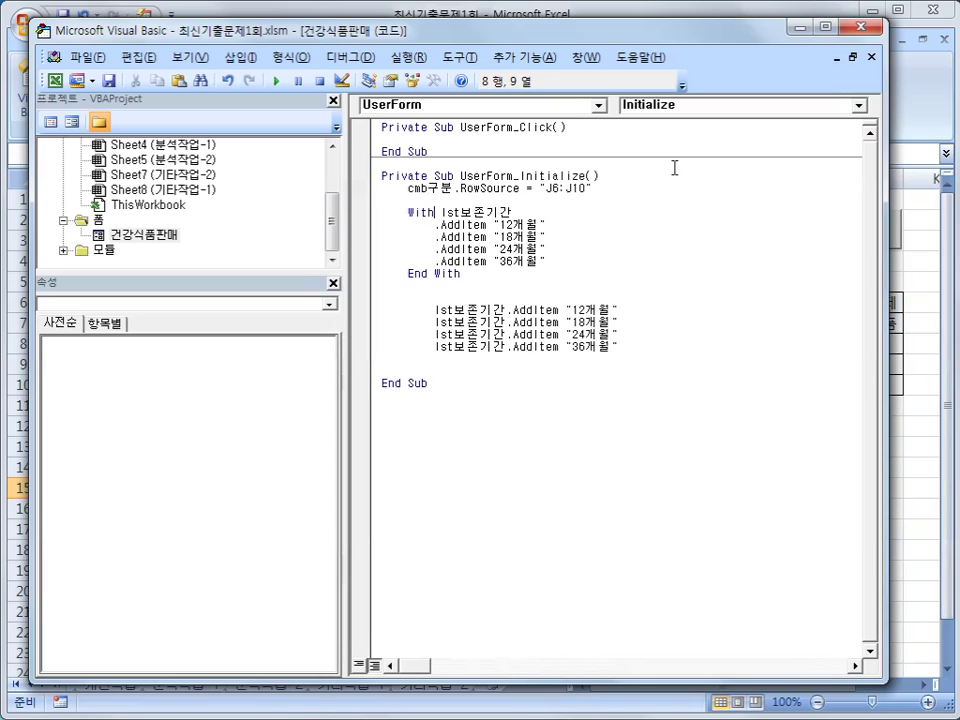
key("Down")
key("Down")
key("Up")
key("Up")
- Delete the four separate lst보존기간.AddItem lines below the With block
key("Down")
key("Down")
key("Down")
key("Down")
key("Down")
key("Down")
key("Down")
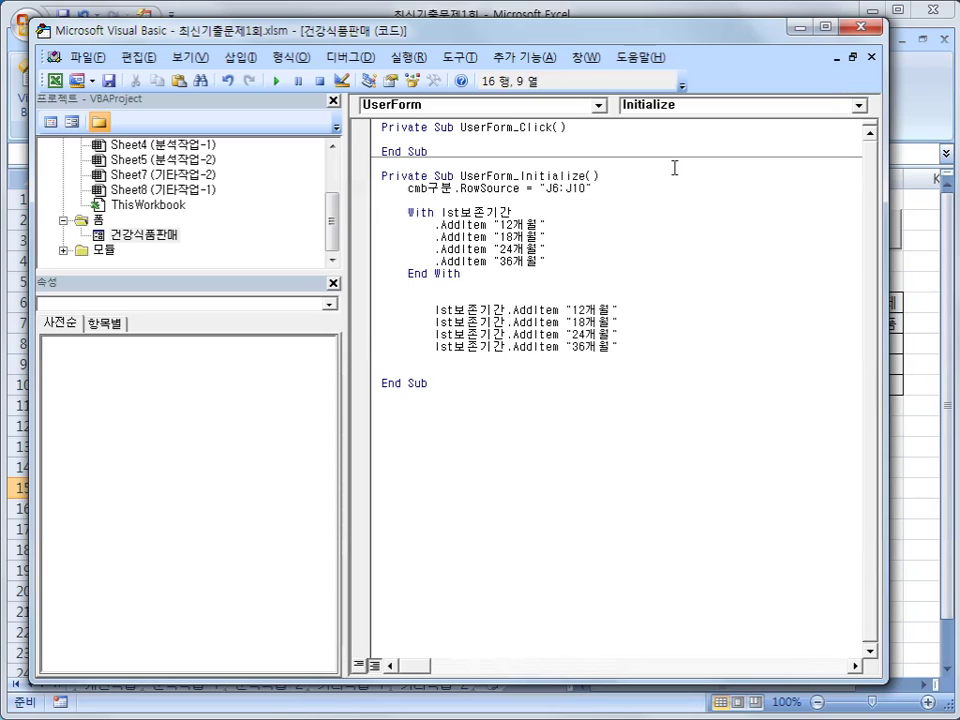
key("shift+Down")
key("shift+Down")
key("shift+Down")
key("shift+Down")
key("Delete")
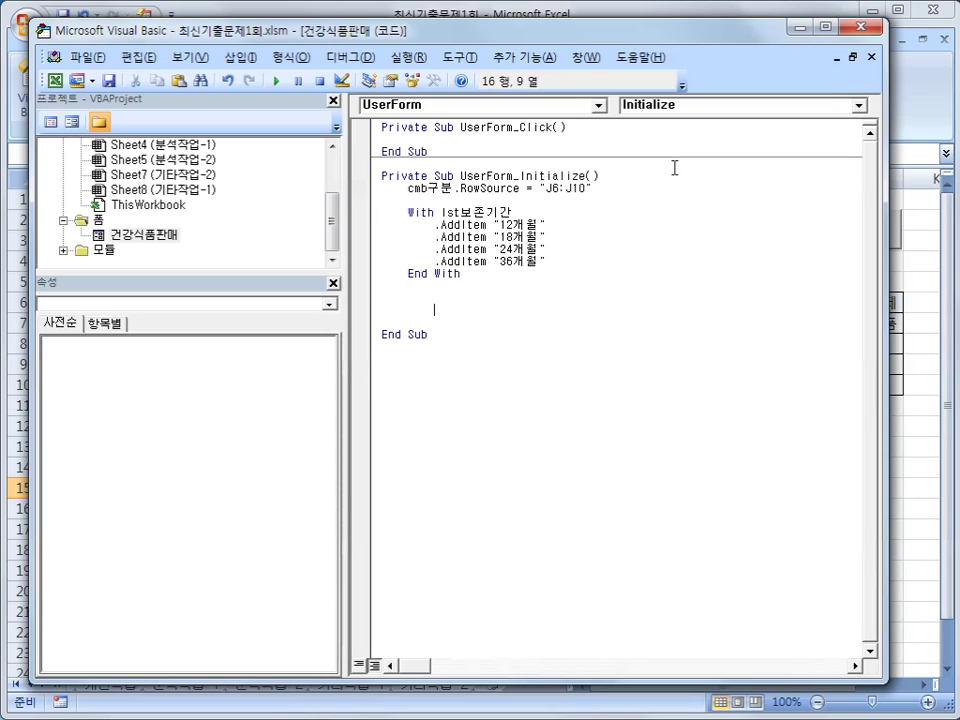
- Add the line opt1회 = True below the With block, at the same indentation as With
key("BackSpace")
key("BackSpace")
key("BackSpace")
key("BackSpace")
type("op")
type("t1")
type("하")
key("BackSpace")
key("BackSpace")
type("회 = ")
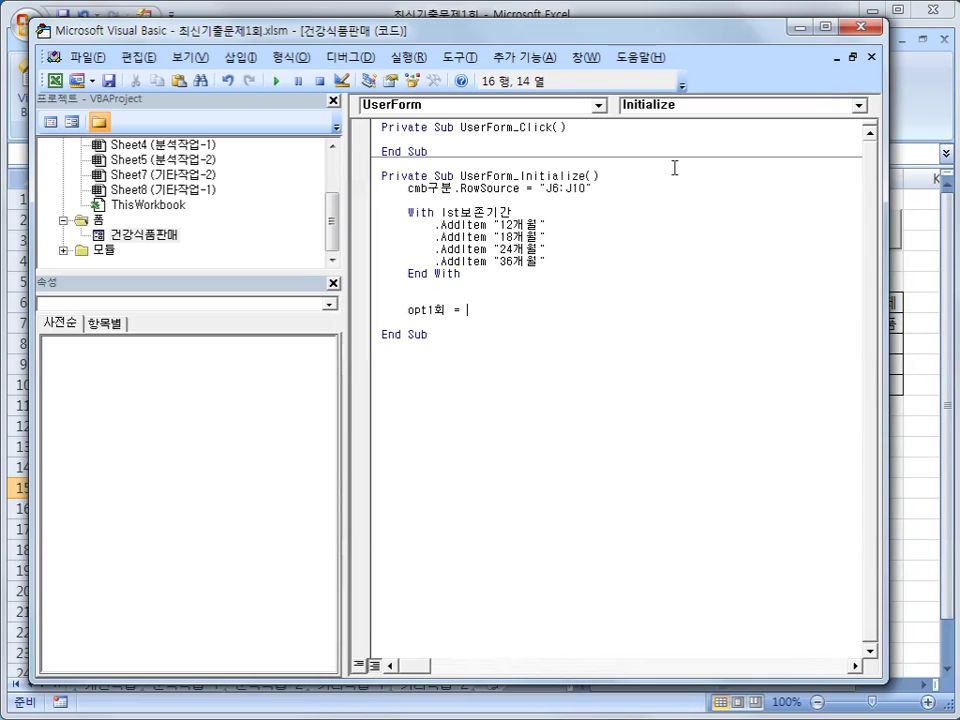
type("true")
key("Return")
- Close the code editor, open the form with 판매등록, check the 구분 list and 36개월 in 보존기간, and try 종료
left_click(854, 26)
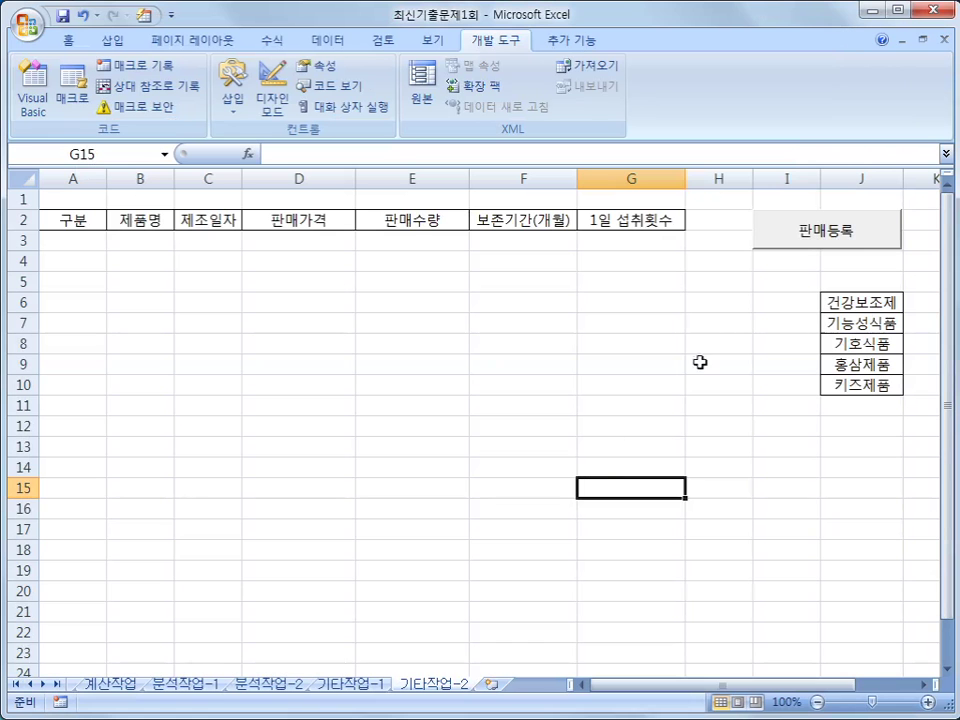
left_click(806, 244)
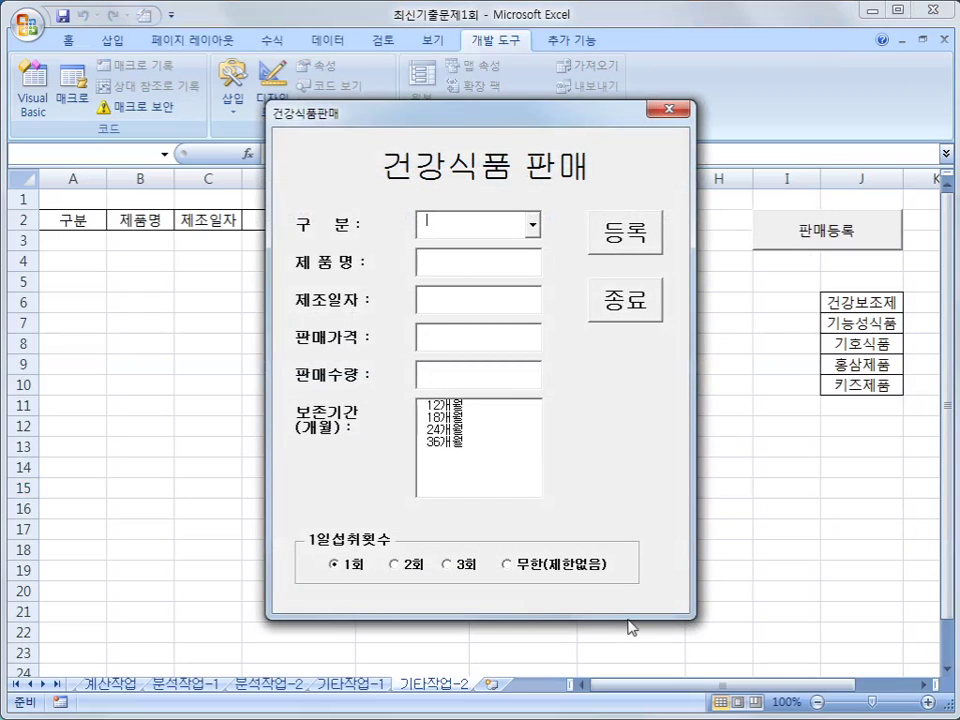
left_click(533, 226)
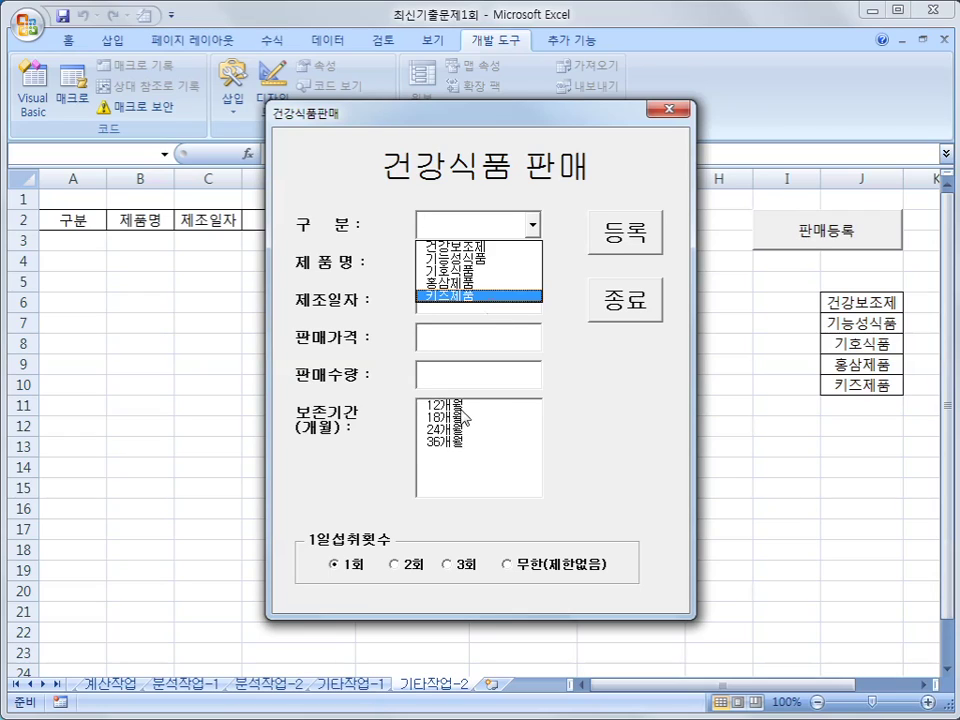
left_click(465, 454)
left_click(467, 455)
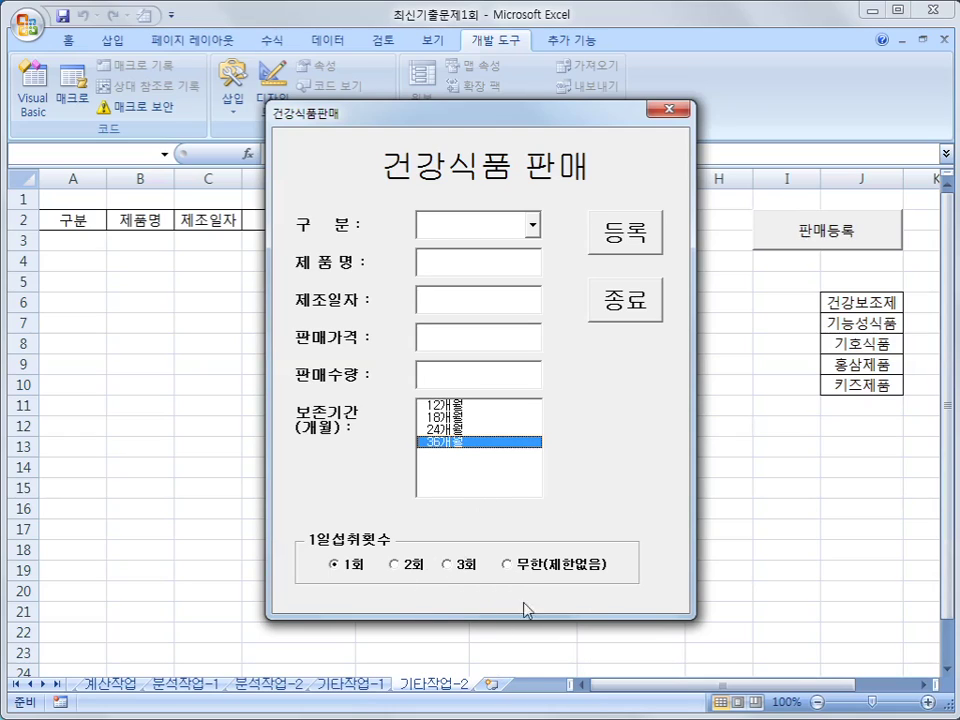
left_click(628, 316)
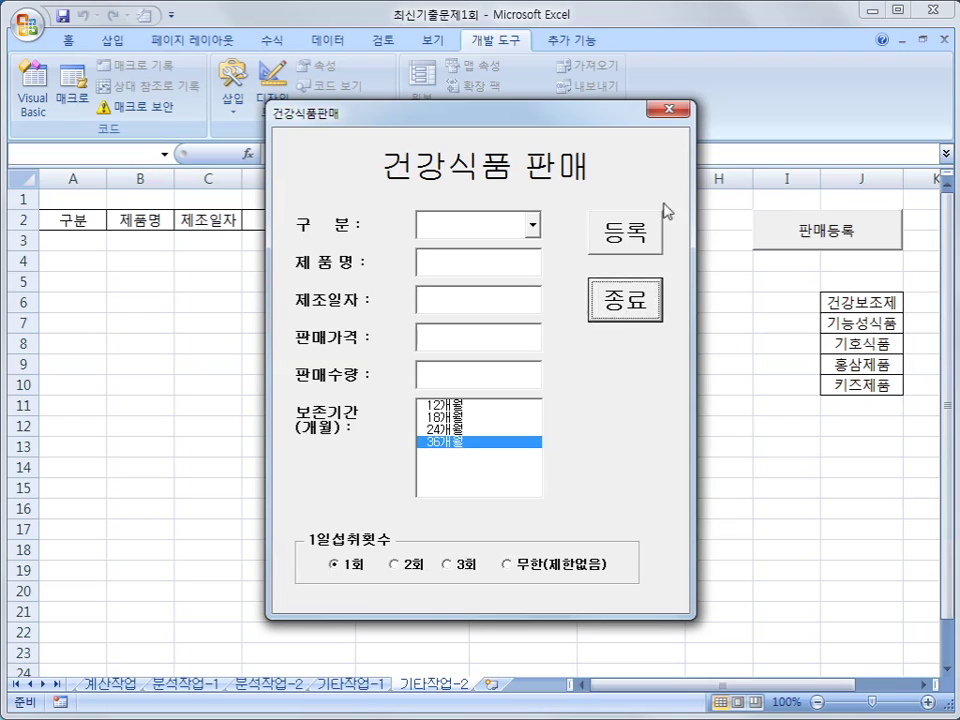
- Close the open form and create a click event procedure for cmd종료 in the 건강식품판매 form's code
left_click(678, 110)
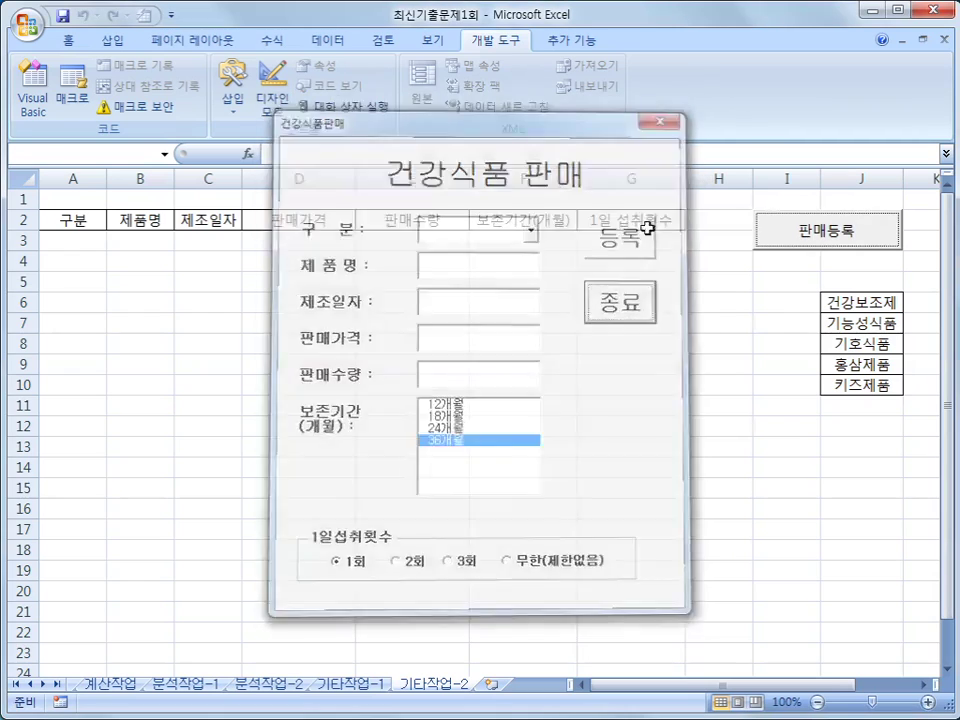
left_click(649, 405)
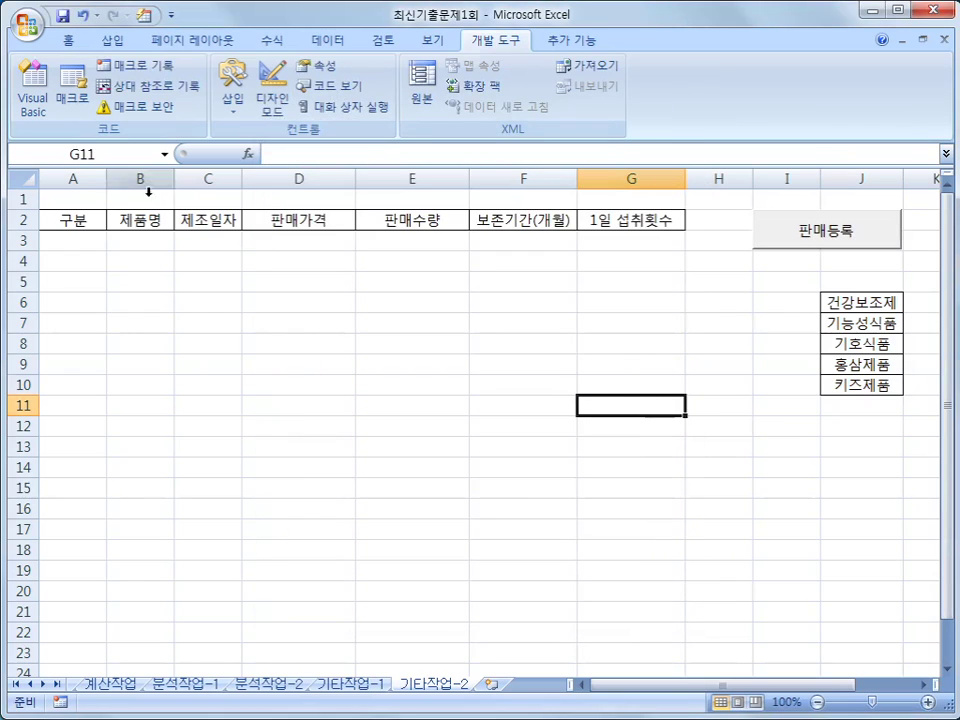
left_click(33, 100)
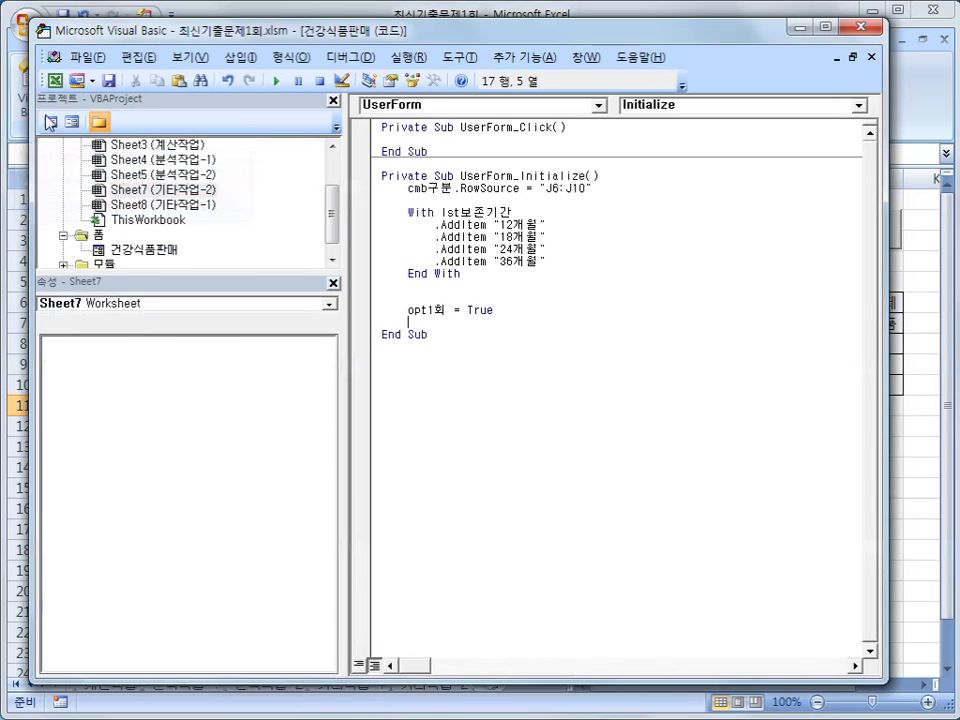
left_click(492, 116)
left_click_drag(606, 203, 602, 124)
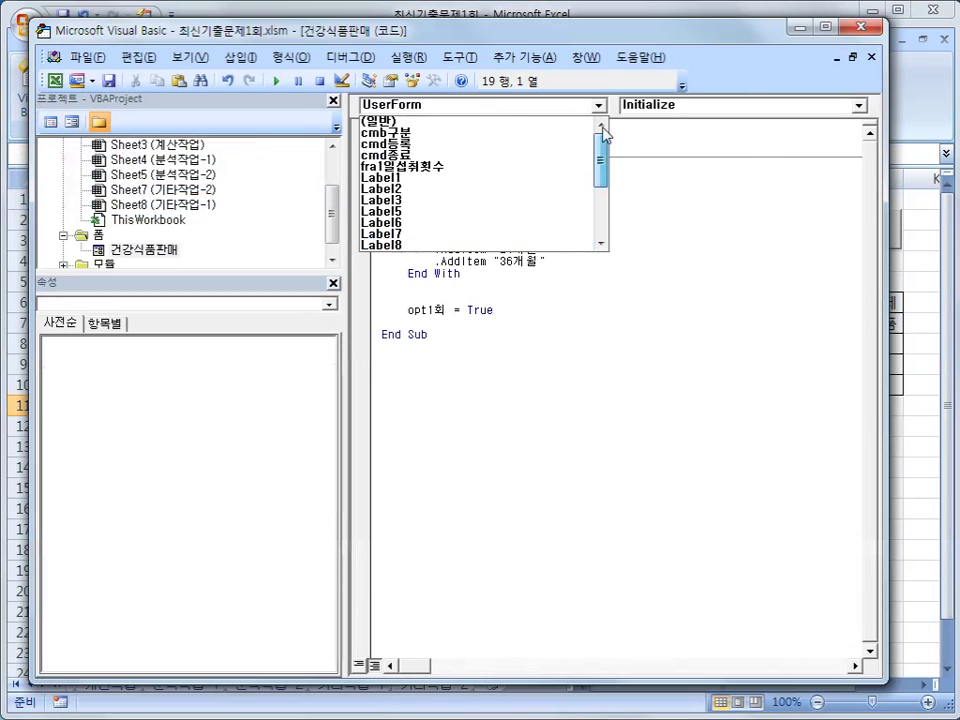
left_click(523, 160)
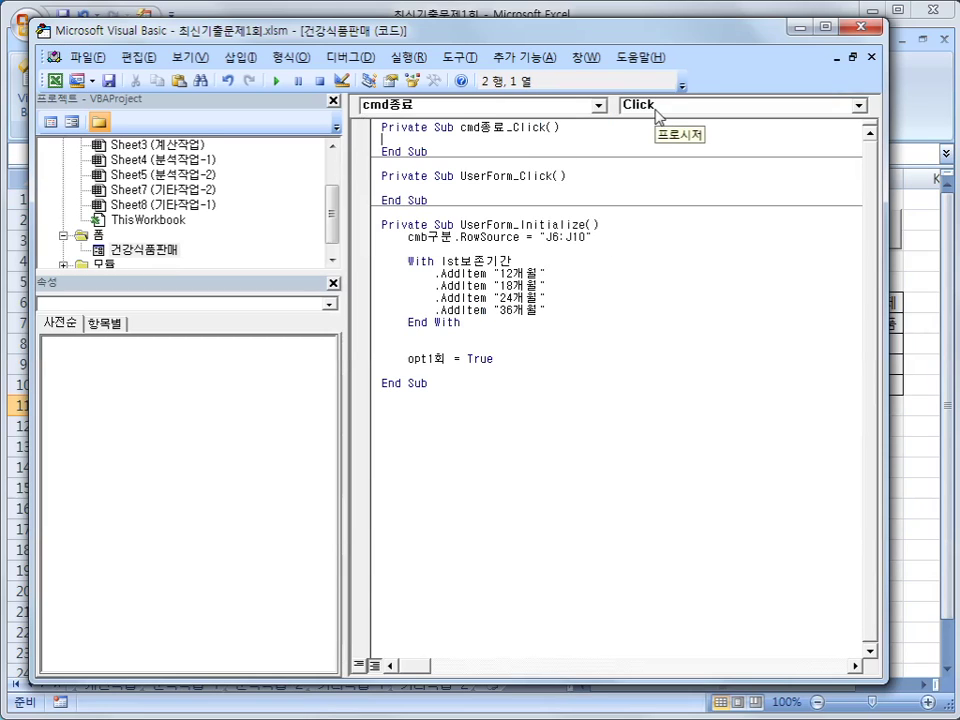
key("Return")
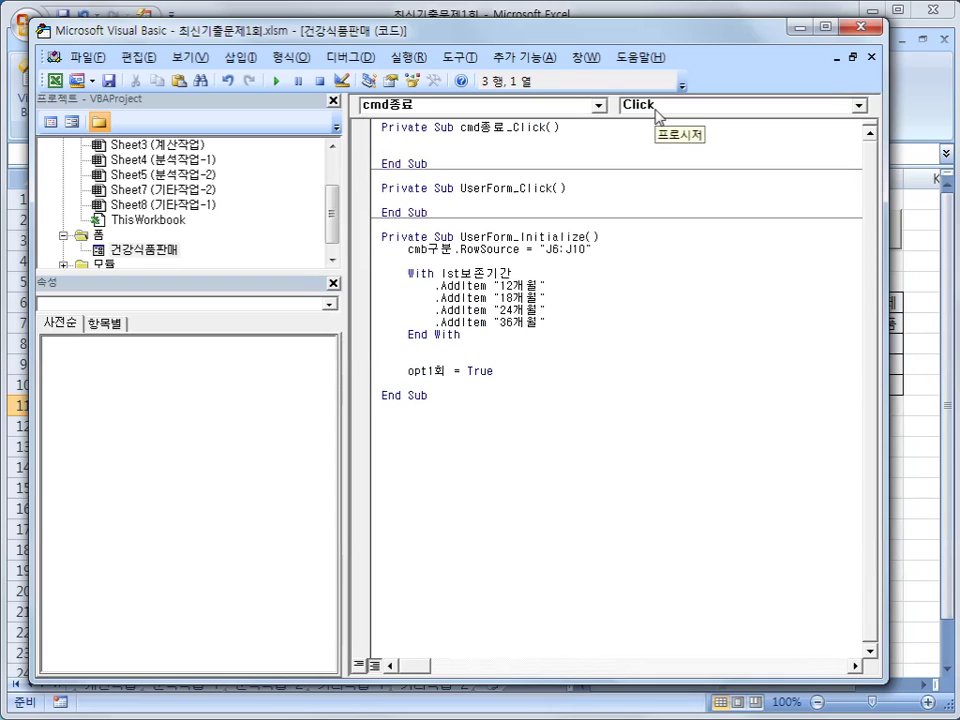
- Add the indented lines MsgBox Time and Unload Me to the cmd종료_Click procedure
key("Tab")
type("msb")
key("BackSpace")
type("gbox ")
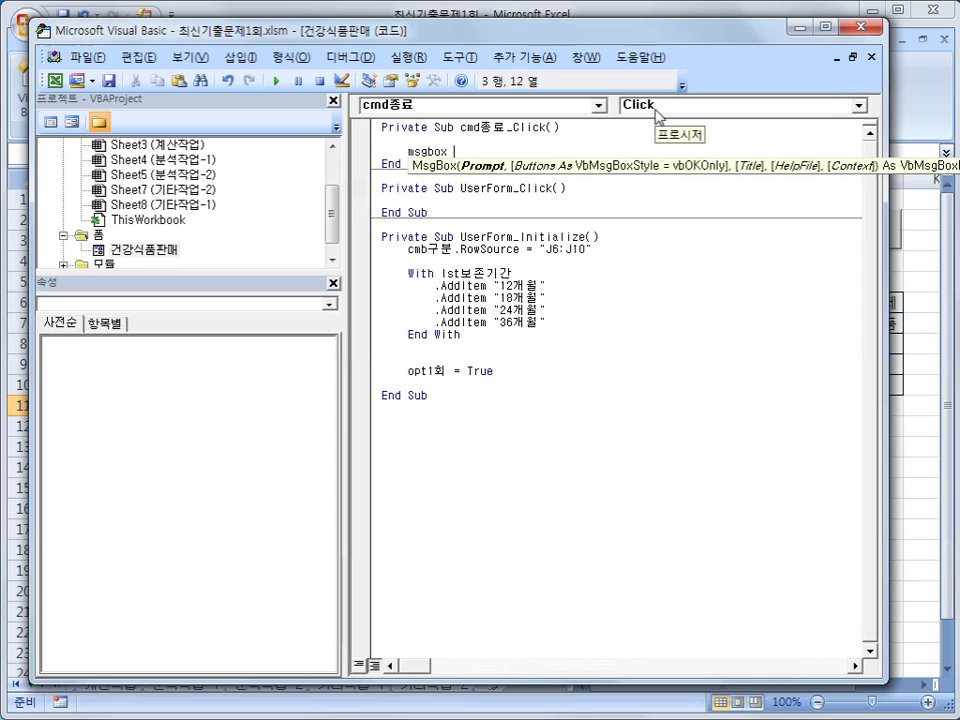
type("time")
key("Return")
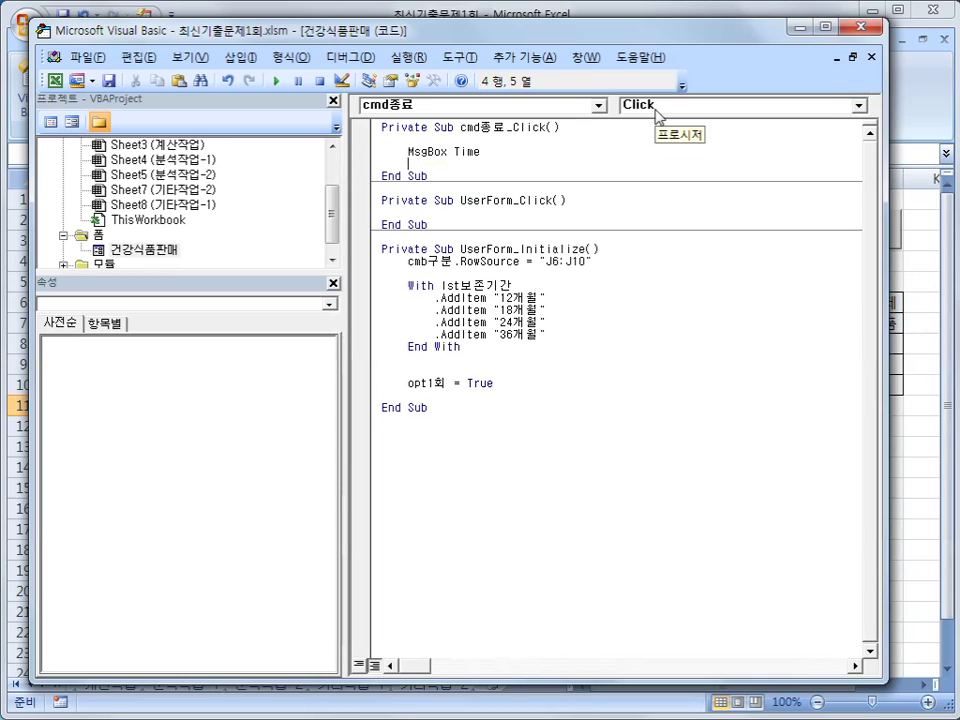
type("unload me")
key("Return")
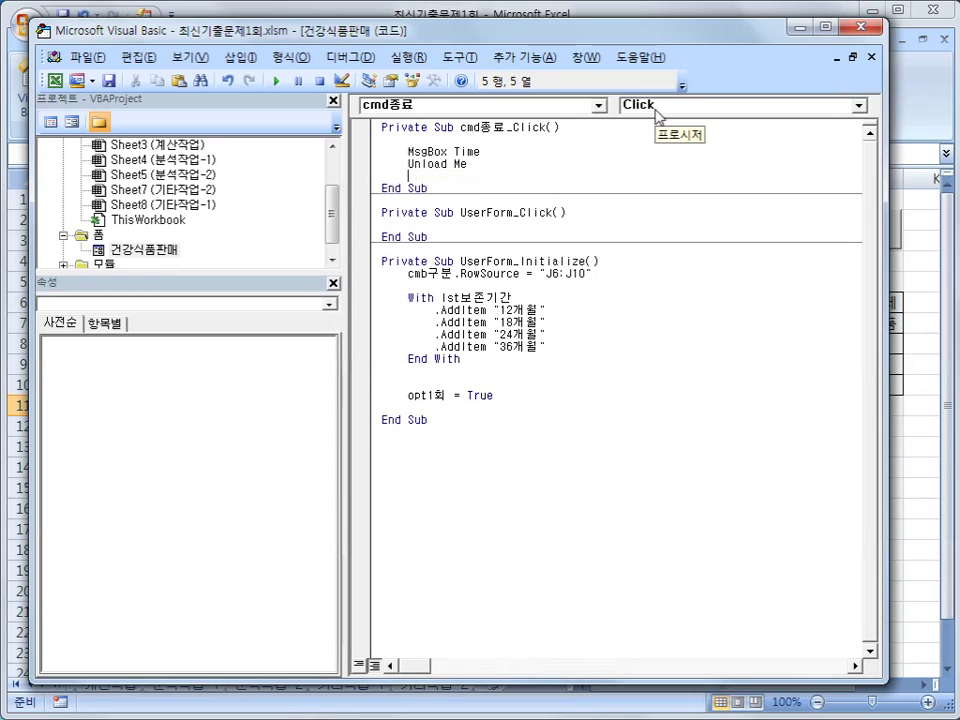
left_click(647, 315)
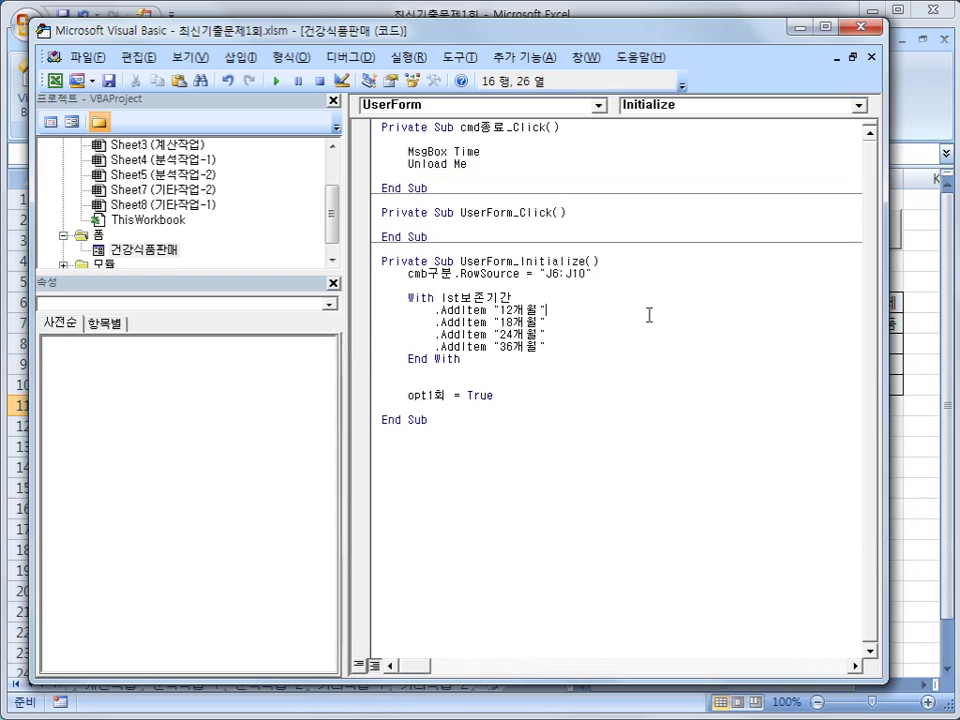
- Return to the worksheet, open the form with 판매등록, and test 종료, accepting the time message
left_click(857, 29)
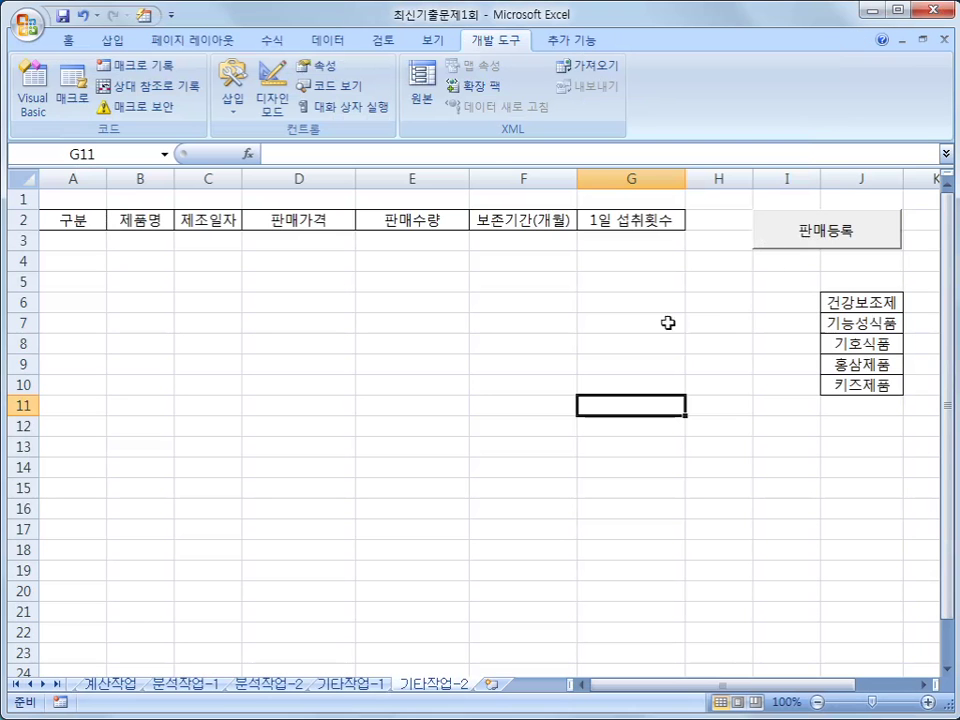
left_click(801, 240)
left_click(621, 305)
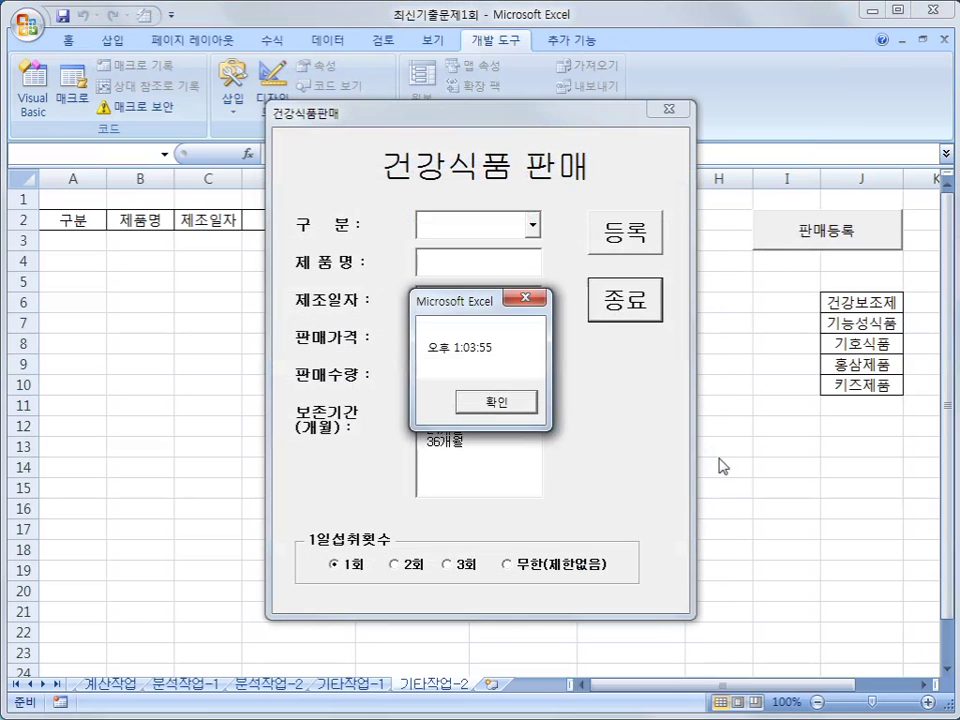
left_click(521, 400)
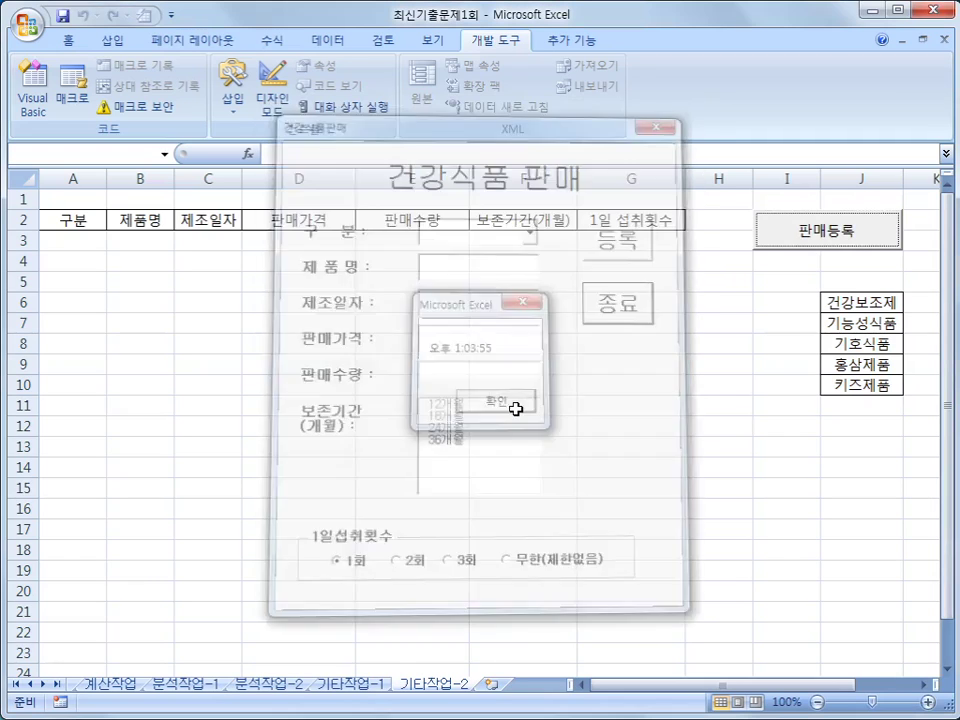
left_click(668, 504)
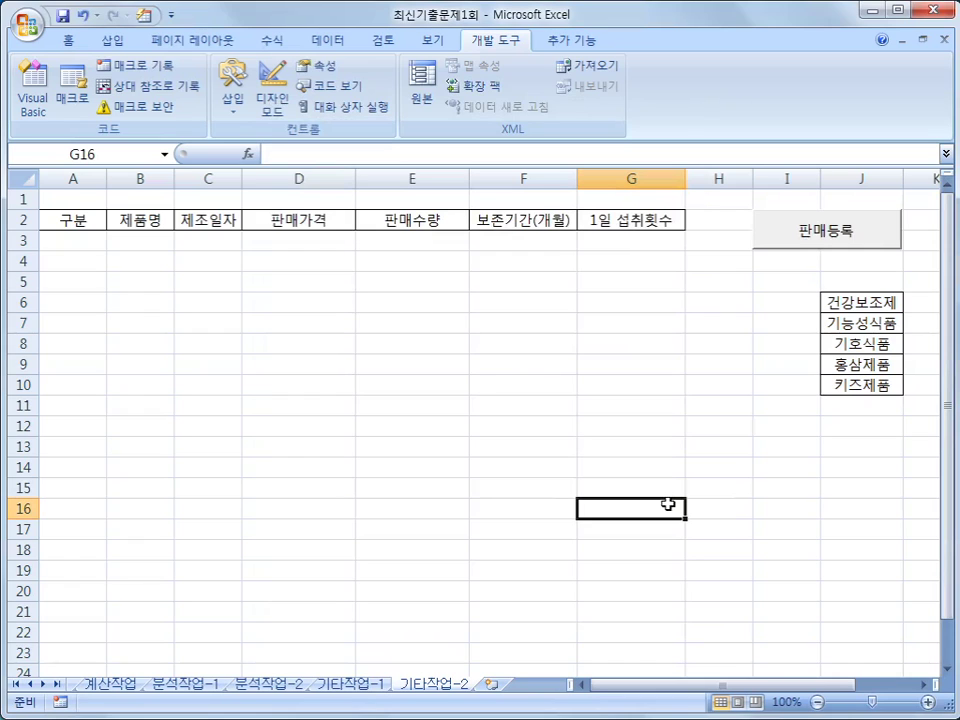
- Reopen the form with 판매등록, choose 건강보조제 for 구분, and select 12개월 in 보존기간
left_click(815, 244)
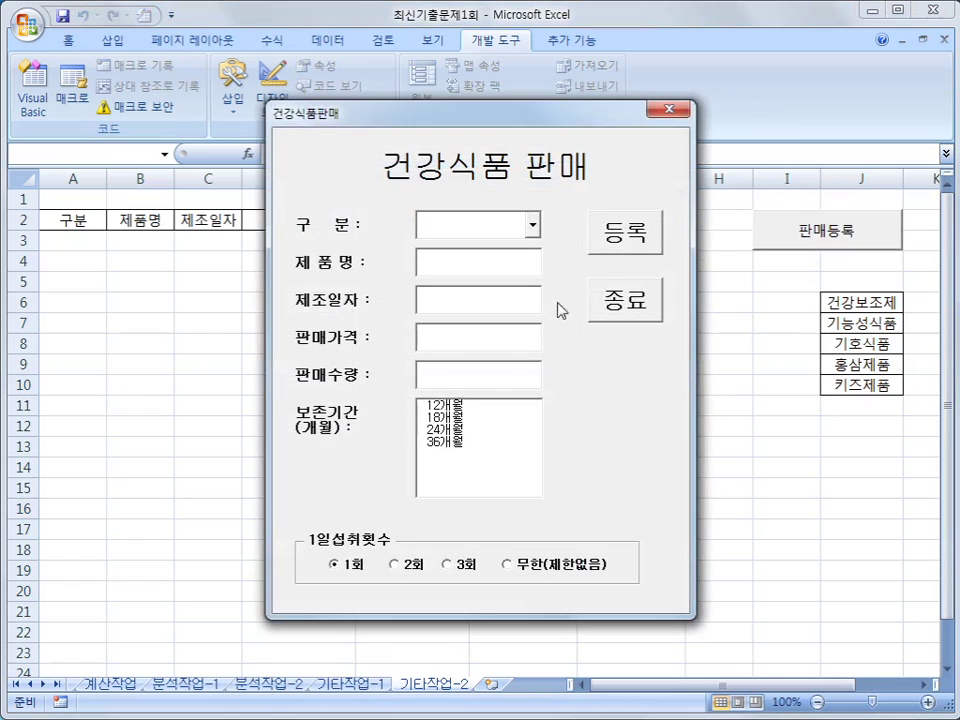
left_click(532, 225)
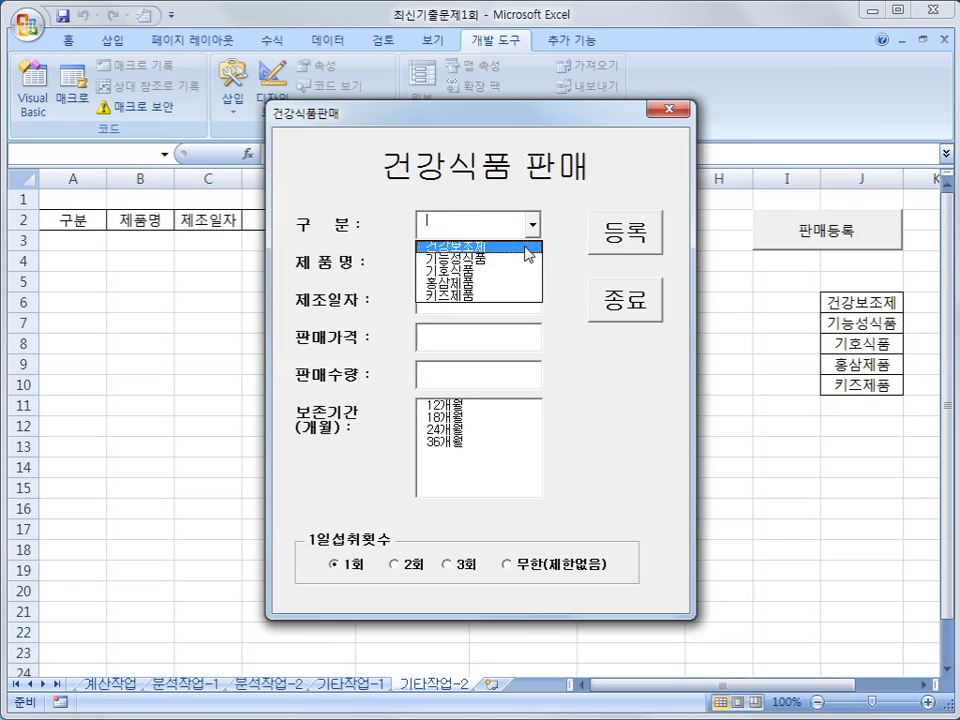
left_click(528, 250)
left_click(510, 266)
left_click(482, 302)
key("Tab")
key("Tab")
key("Tab")
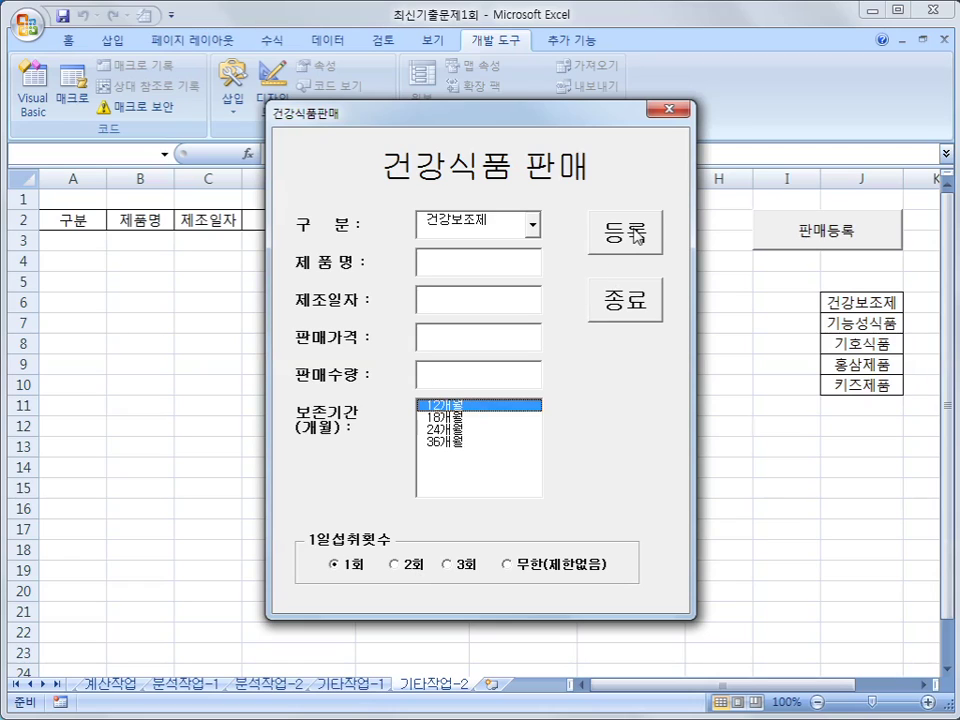
- Move the form off the sheet's columns and match its 판매가격 and 판매수량 fields to the header row
left_click_drag(487, 121, 628, 126)
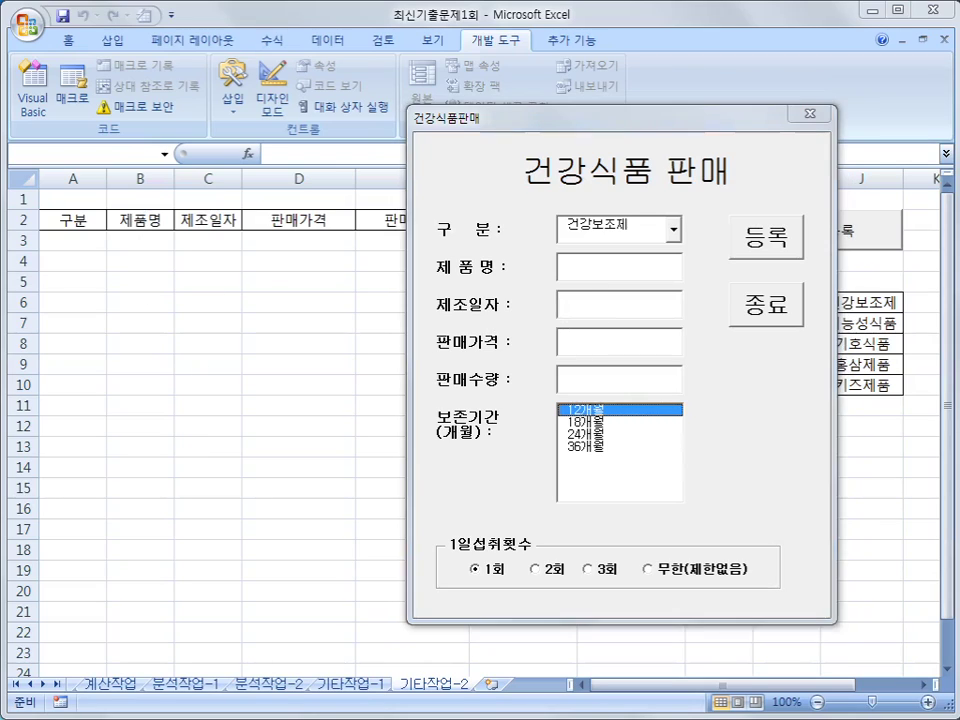
left_click_drag(448, 354, 511, 354)
left_click_drag(319, 198, 319, 310)
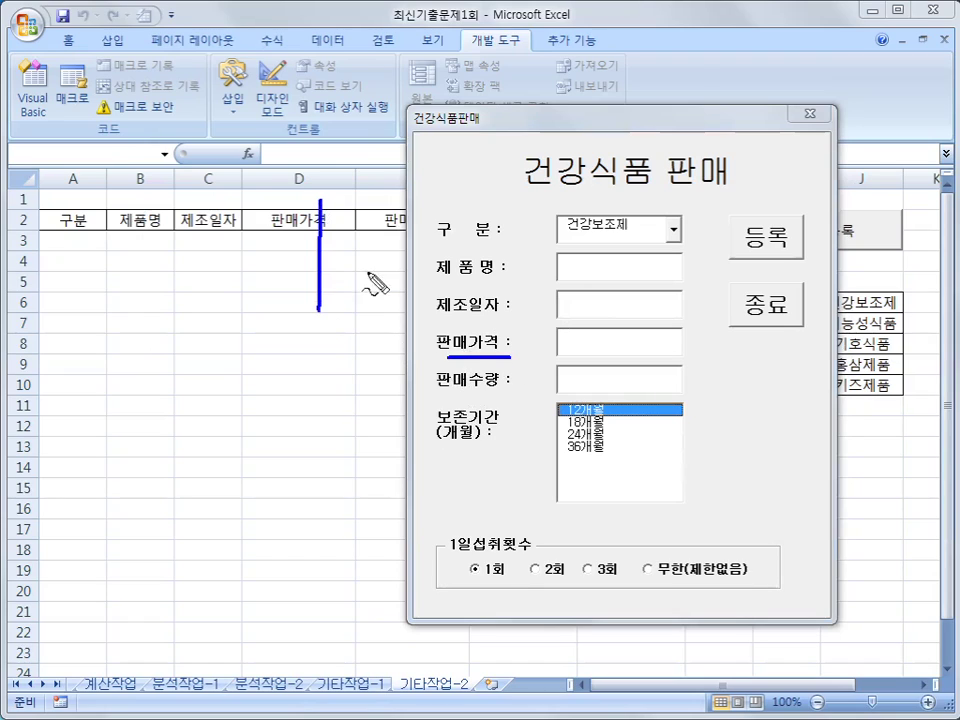
left_click_drag(471, 388, 511, 388)
left_click_drag(395, 203, 390, 340)
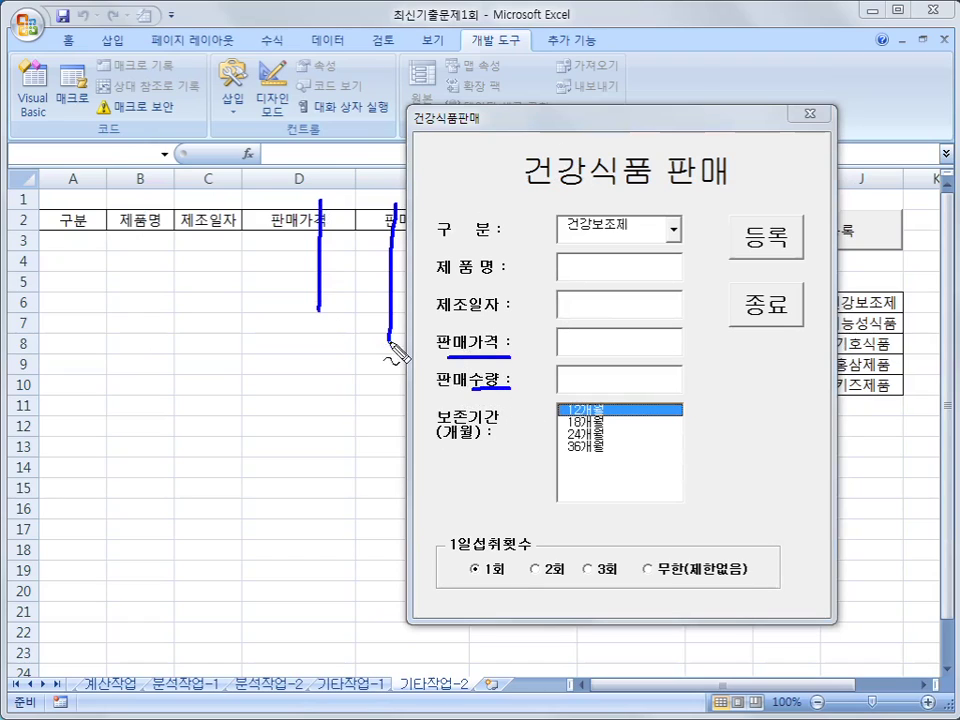
key("Escape")
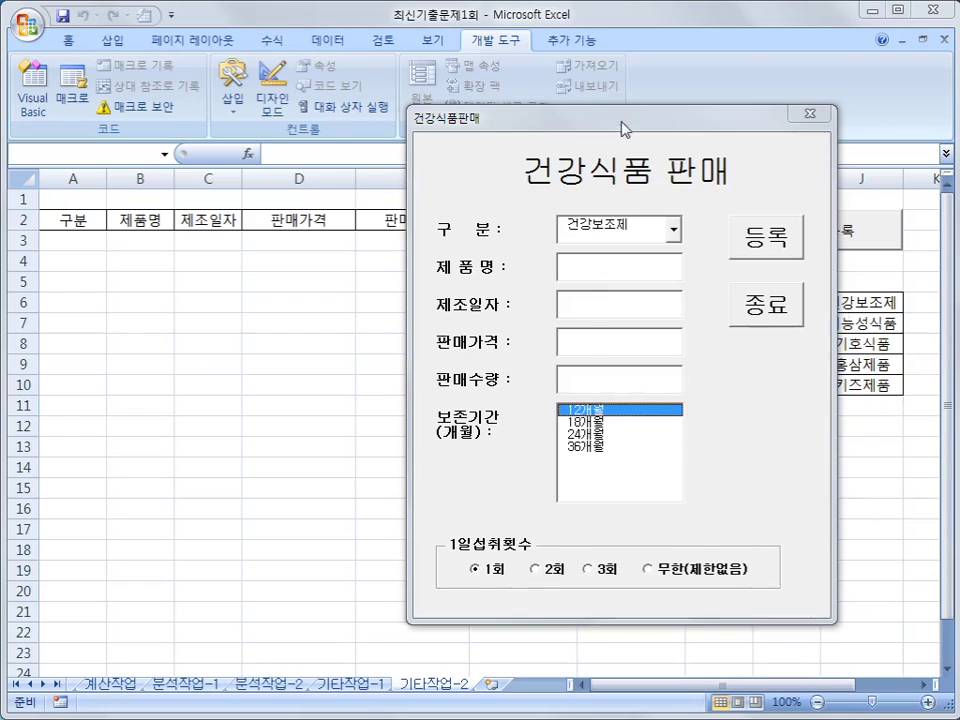
- Reposition the form to examine all column headers, the 제조일자 field and the 1일섭취횟수 options against the sheet
left_click_drag(622, 128, 719, 139)
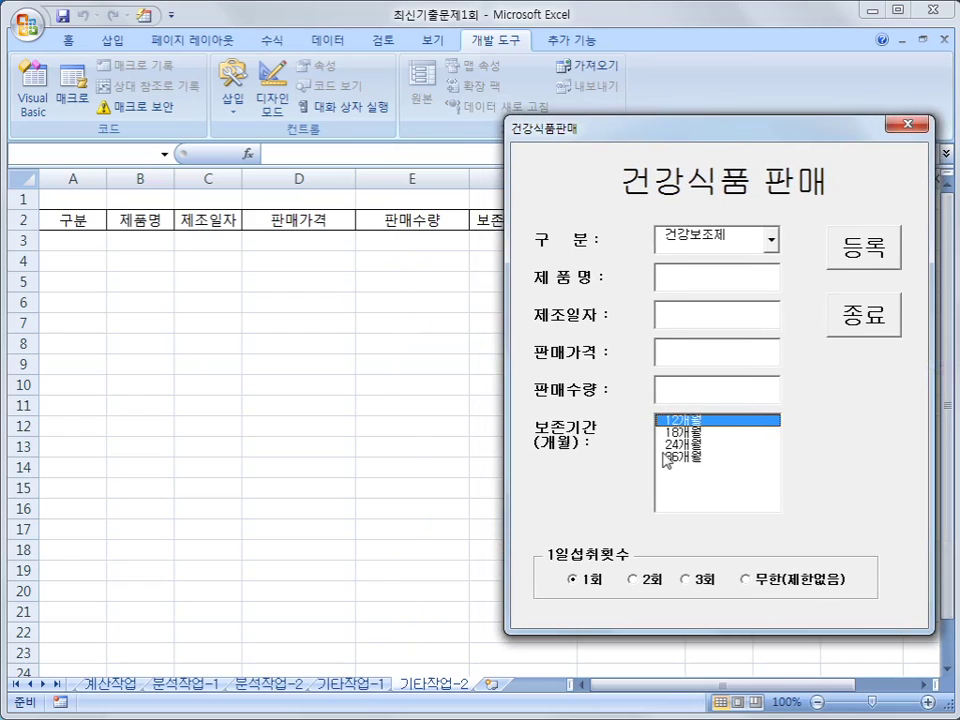
left_click_drag(695, 135, 282, 110)
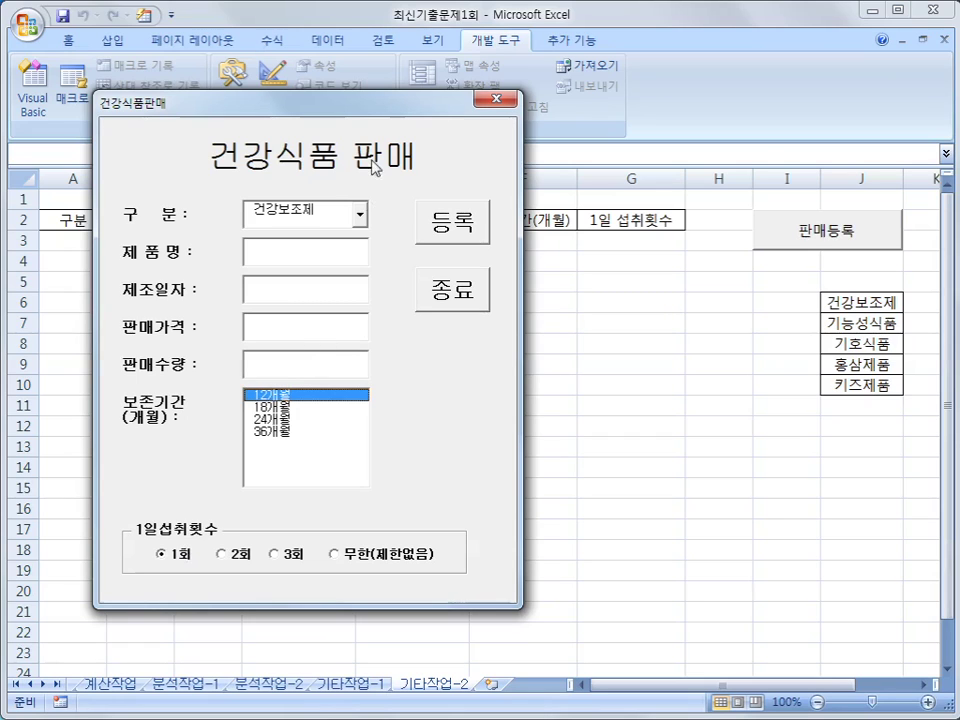
left_click_drag(375, 111, 743, 117)
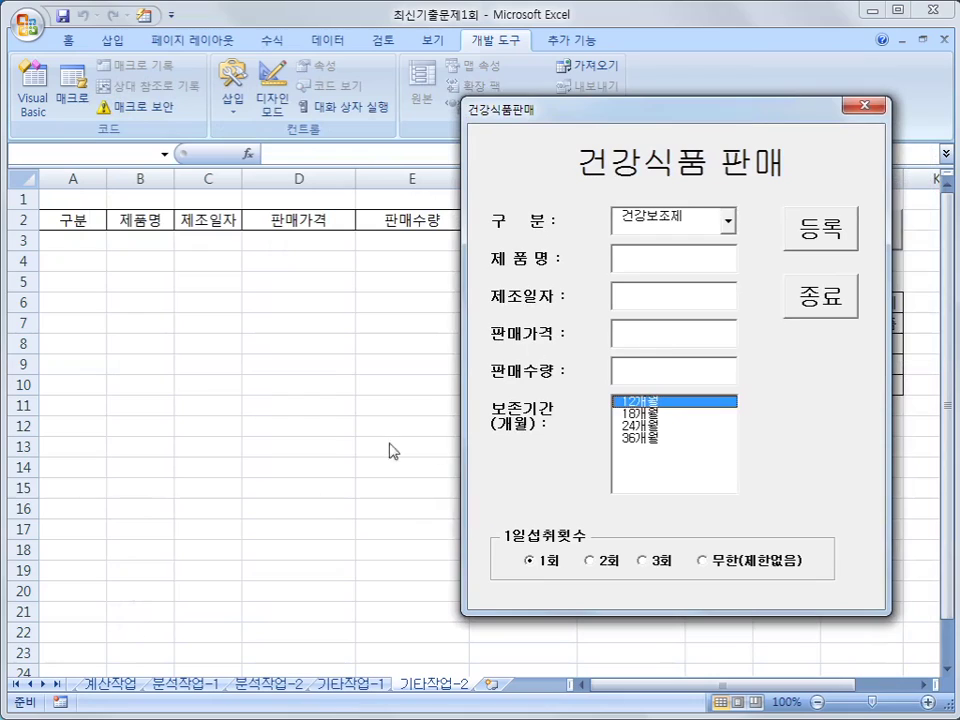
key("ctrl+2")
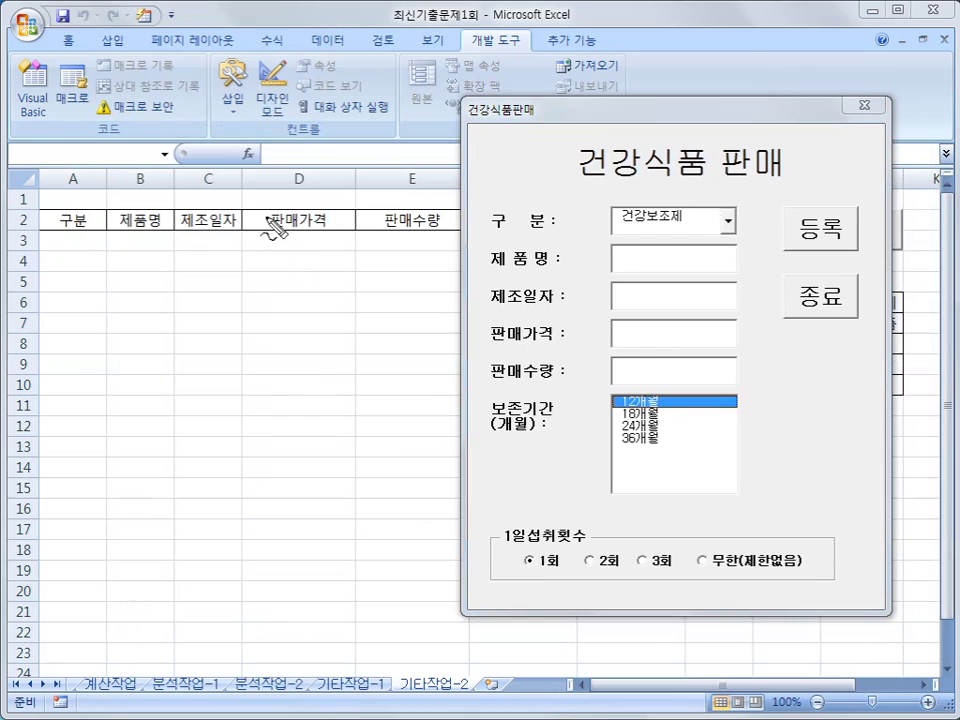
mouse_move(264, 205)
left_mouse_down()
mouse_move(250, 466)
mouse_move(415, 470)
mouse_move(470, 334)
mouse_move(480, 195)
mouse_move(265, 203)
left_mouse_up()
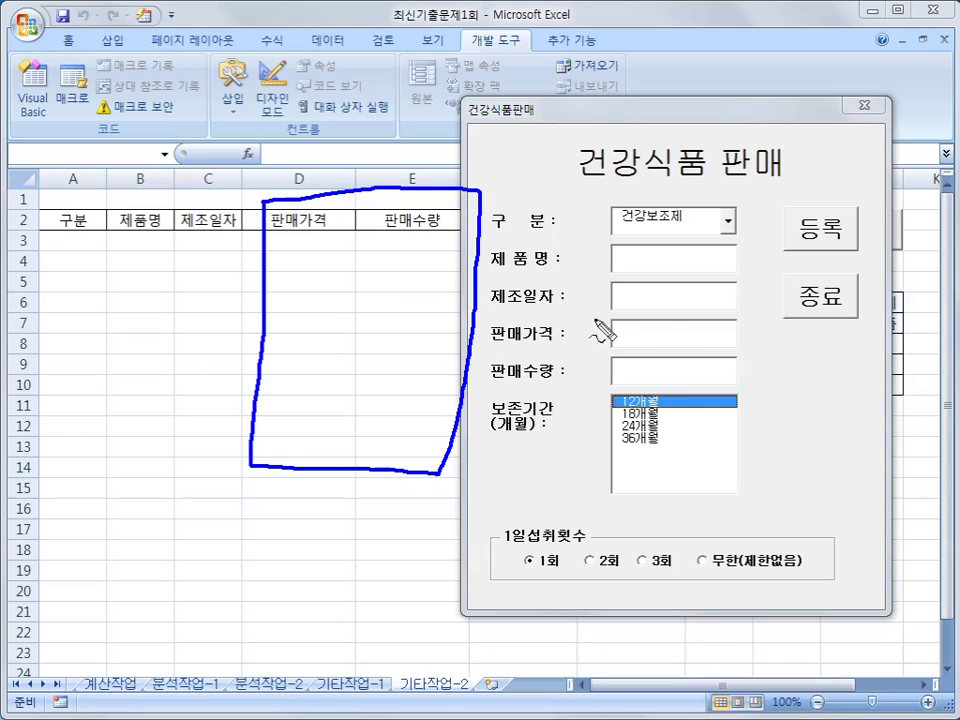
mouse_move(608, 300)
left_mouse_down()
mouse_move(699, 304)
mouse_move(610, 300)
left_mouse_up()
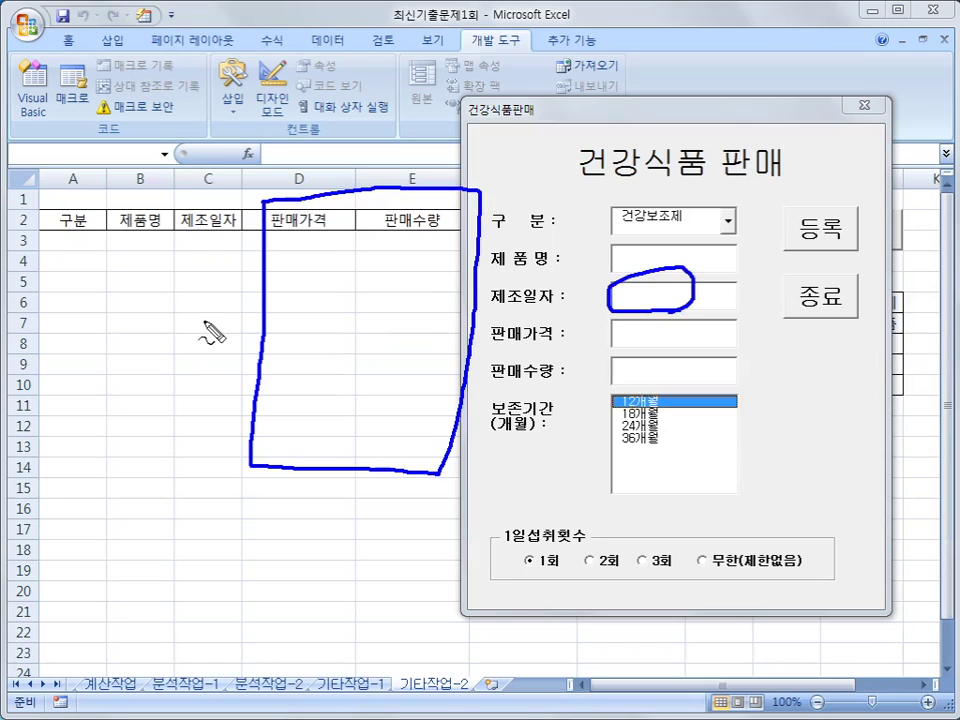
mouse_move(800, 584)
left_mouse_down()
mouse_move(483, 577)
mouse_move(625, 503)
mouse_move(790, 597)
left_mouse_up()
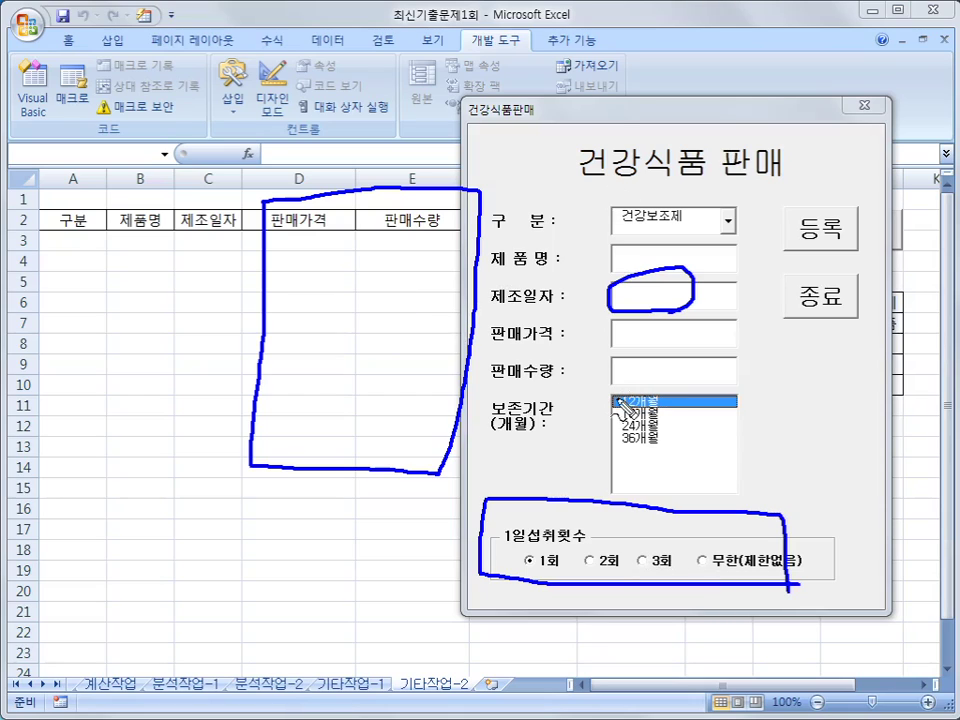
key("Escape")
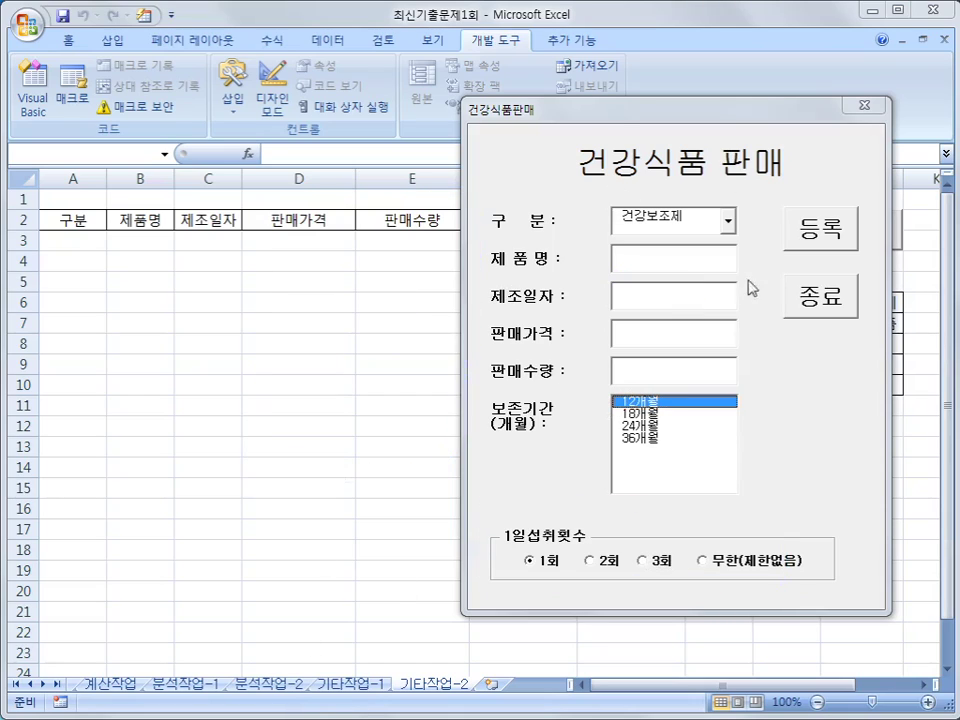
- Move the form back over the sheet and exit it with 종료, accepting the time message
left_click_drag(840, 106, 645, 111)
left_click(619, 318)
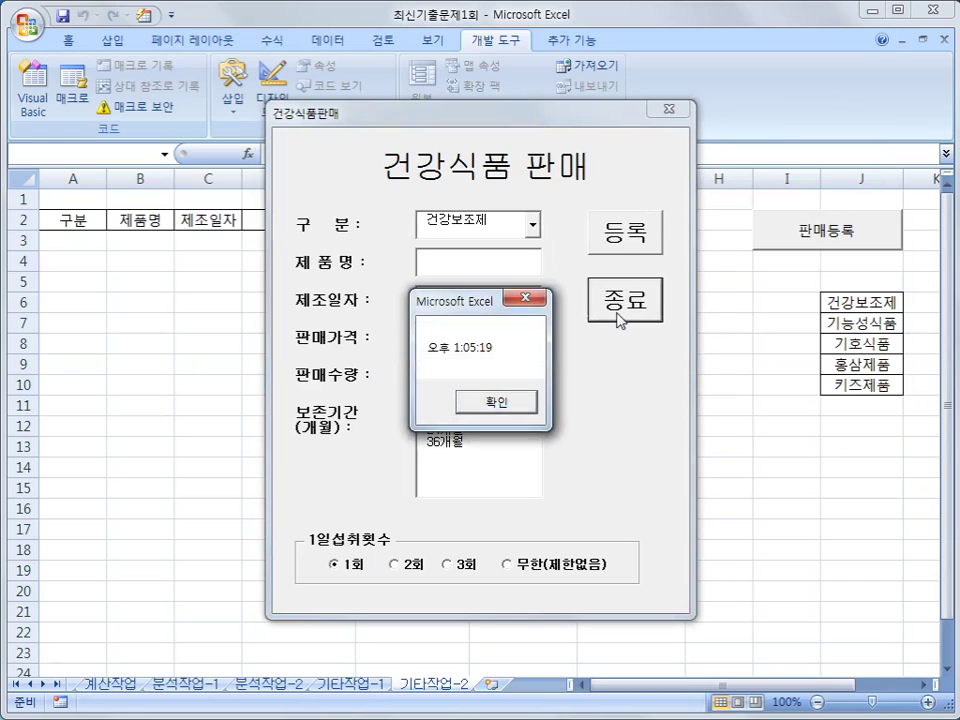
left_click(496, 403)
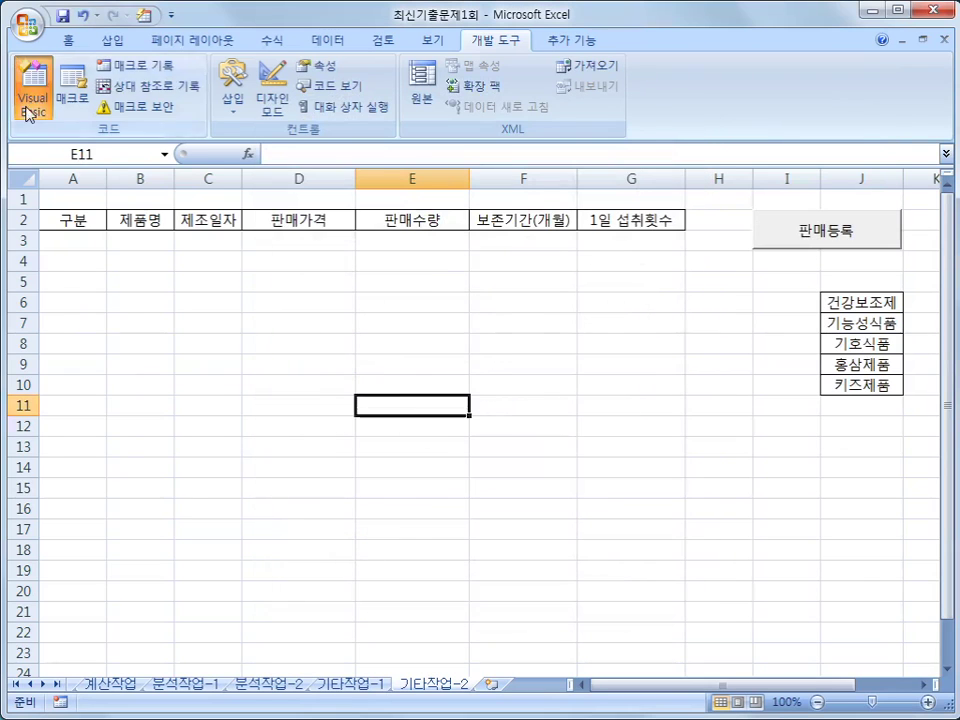
- Reopen the Visual Basic editor and create a click event procedure for cmd등록 with a blank line inside
left_click(31, 104)
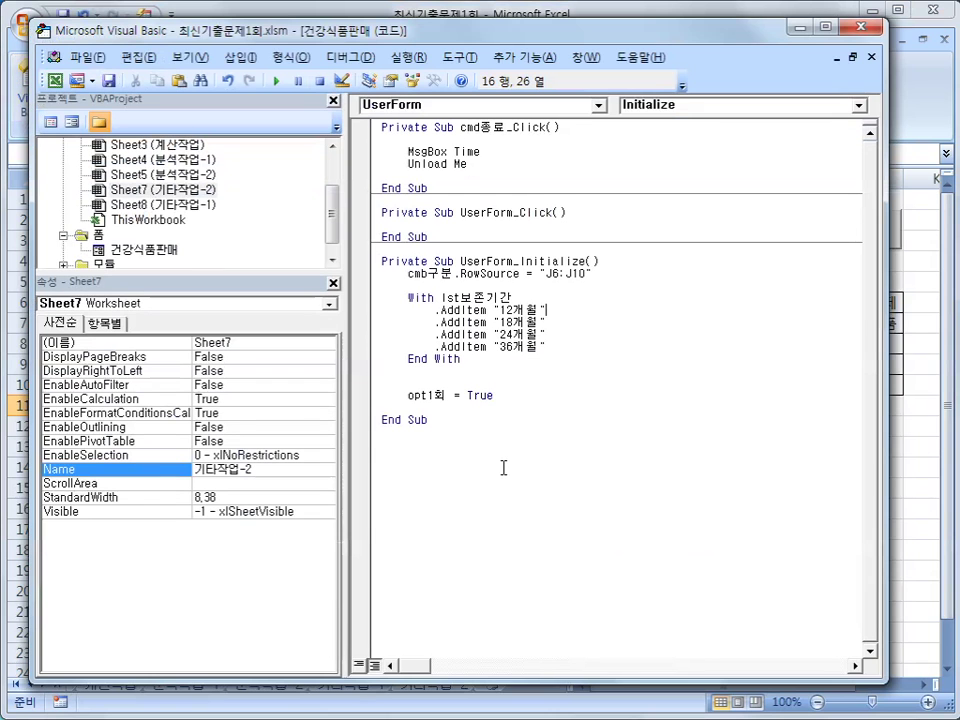
left_click(488, 105)
left_click_drag(601, 212, 600, 161)
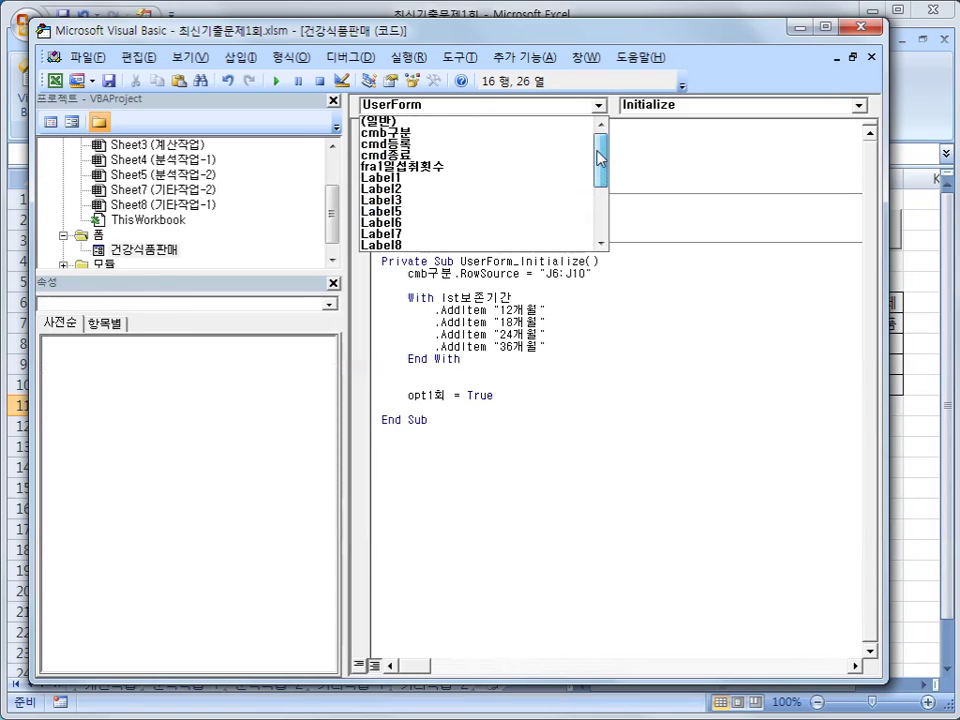
left_click(511, 147)
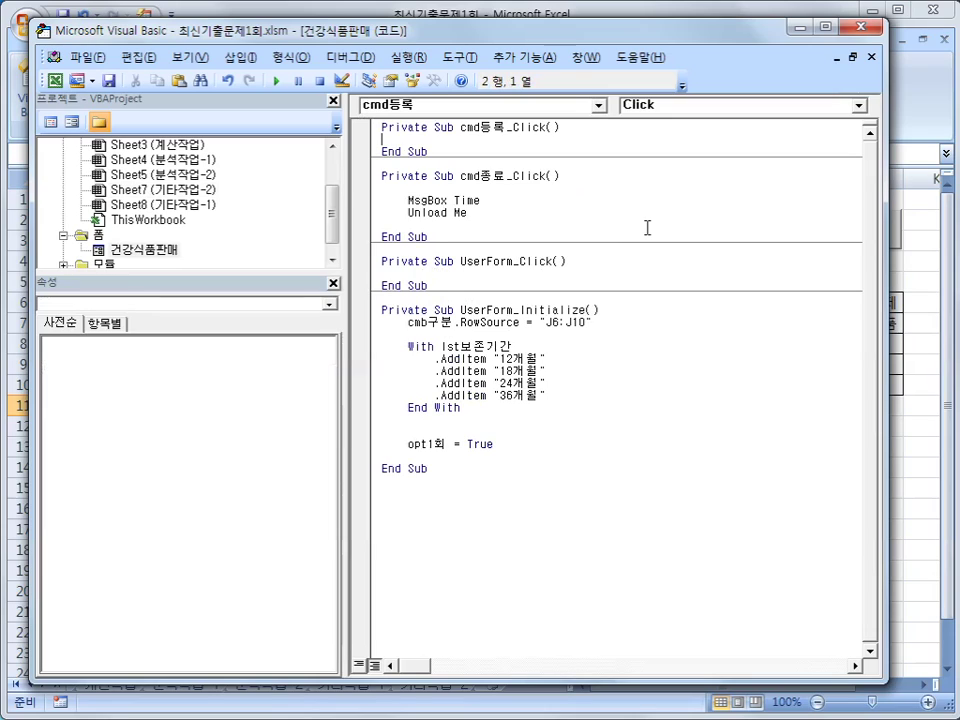
key("Return")
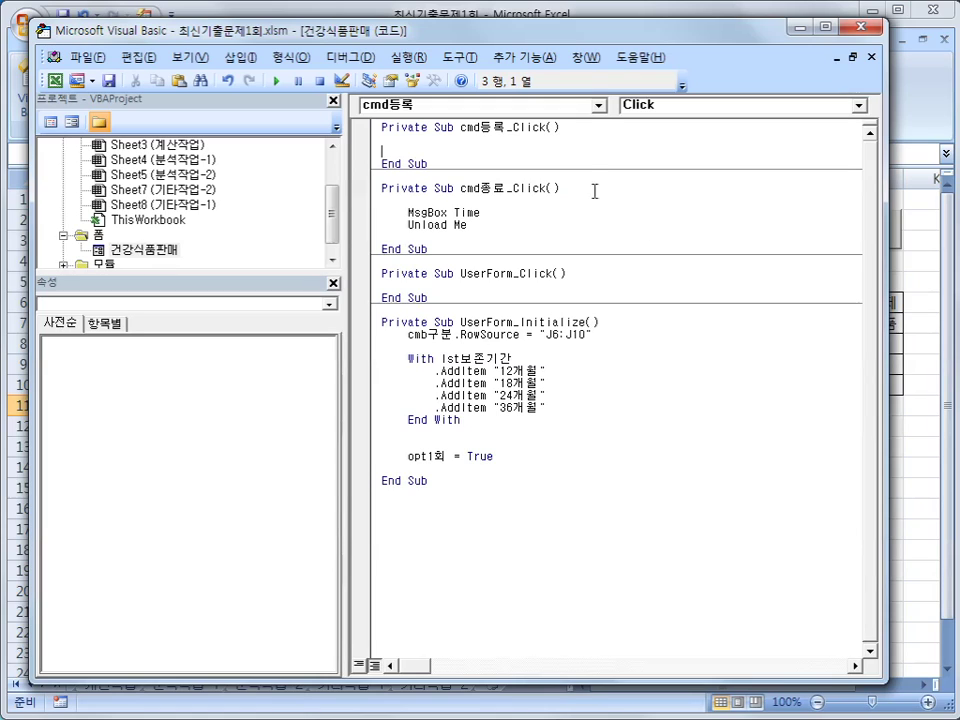
- Return to the worksheet and examine the header row A2:G2 against cells A1 and A3 to work out the first entry row
left_click(866, 27)
left_click(386, 280)
left_click(80, 222)
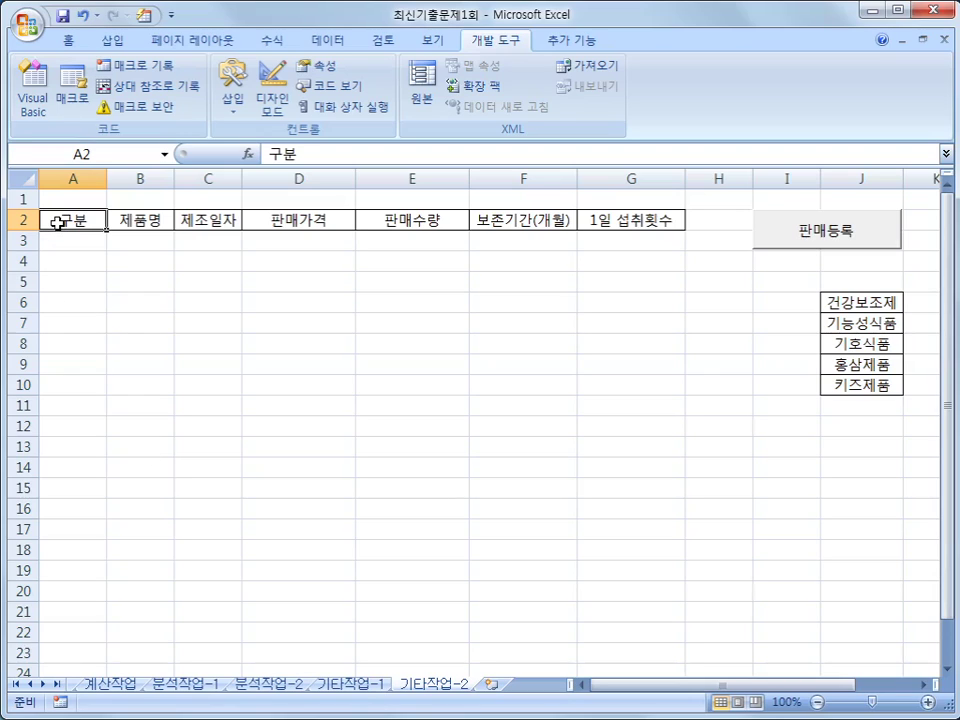
left_click_drag(58, 222, 662, 222)
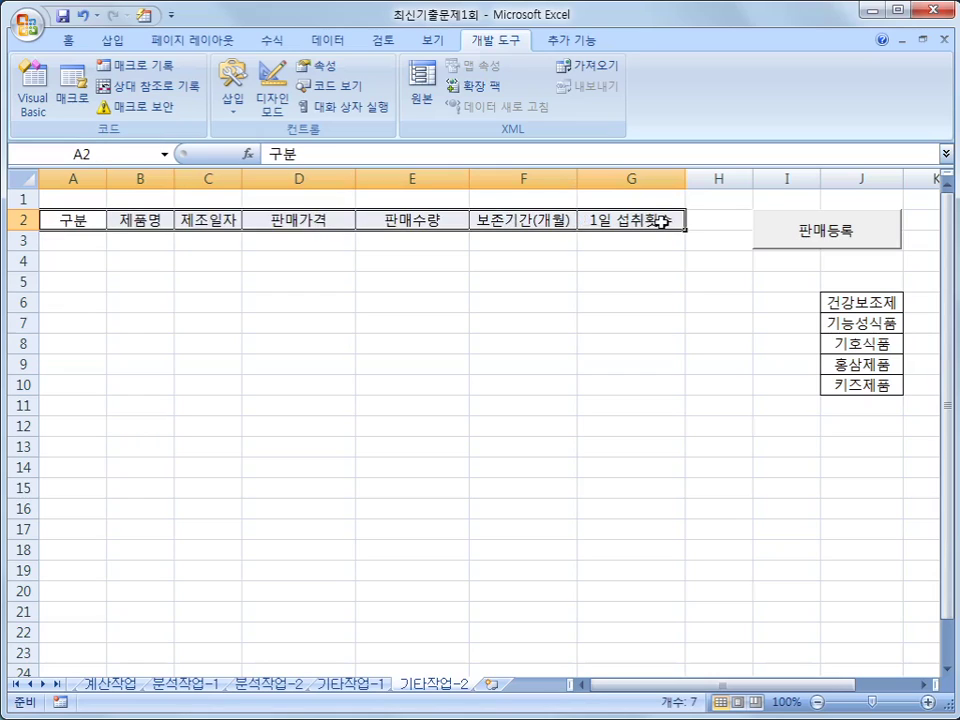
left_click(66, 242)
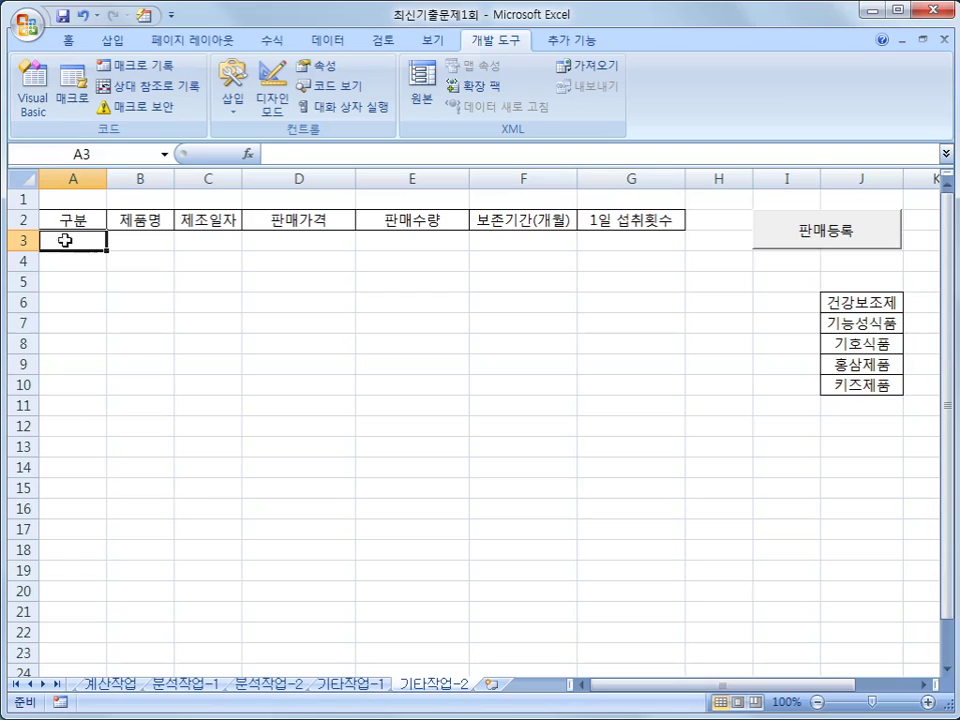
left_click_drag(56, 219, 637, 224)
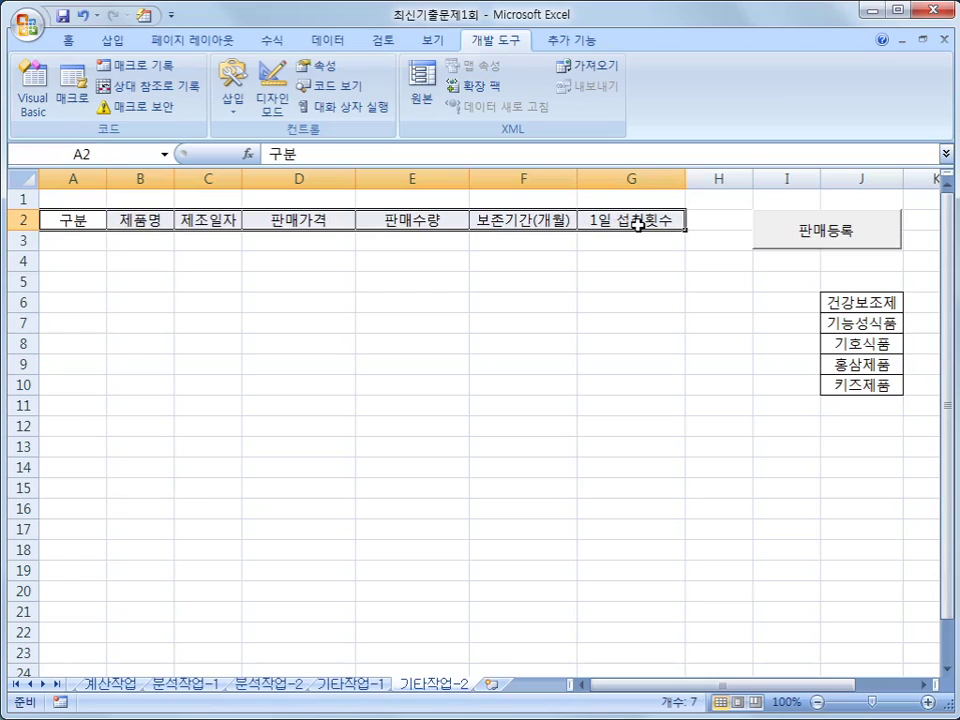
left_click(52, 202)
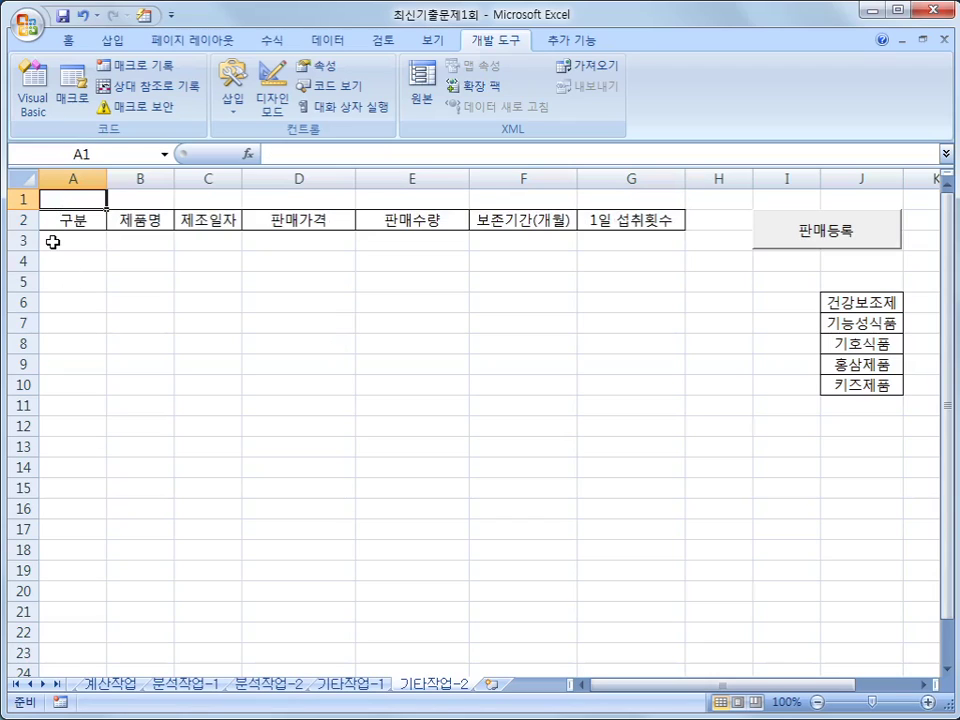
left_click(52, 242)
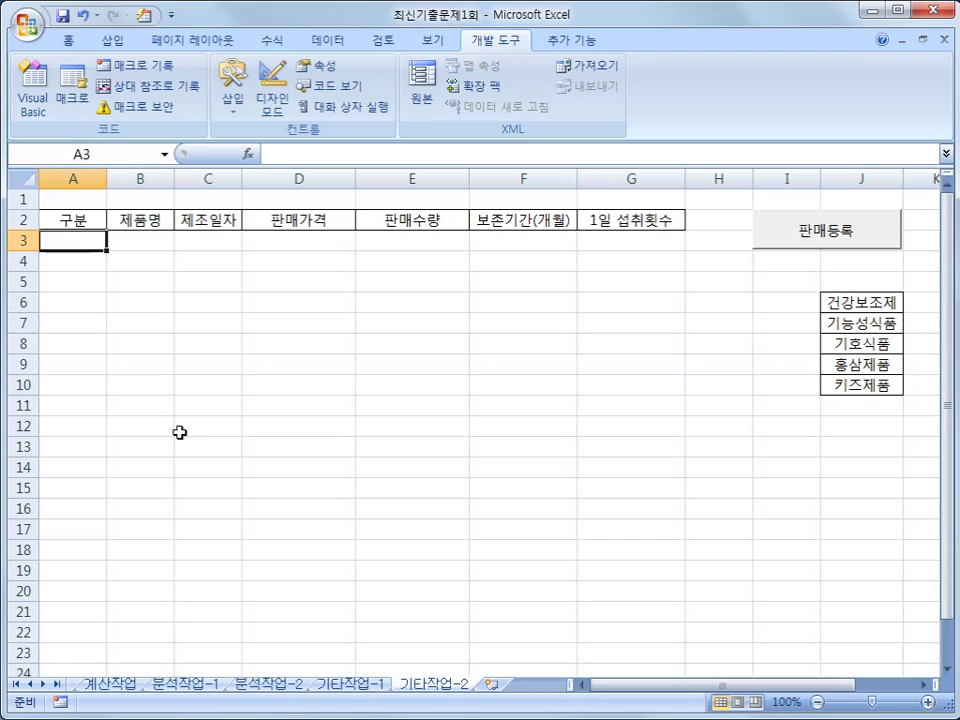
- In the editor's cmd등록_Click procedure, assign i = Range("A2").CurrentRegion.Rows.Count + 2 and leave a blank line below
left_click(33, 110)
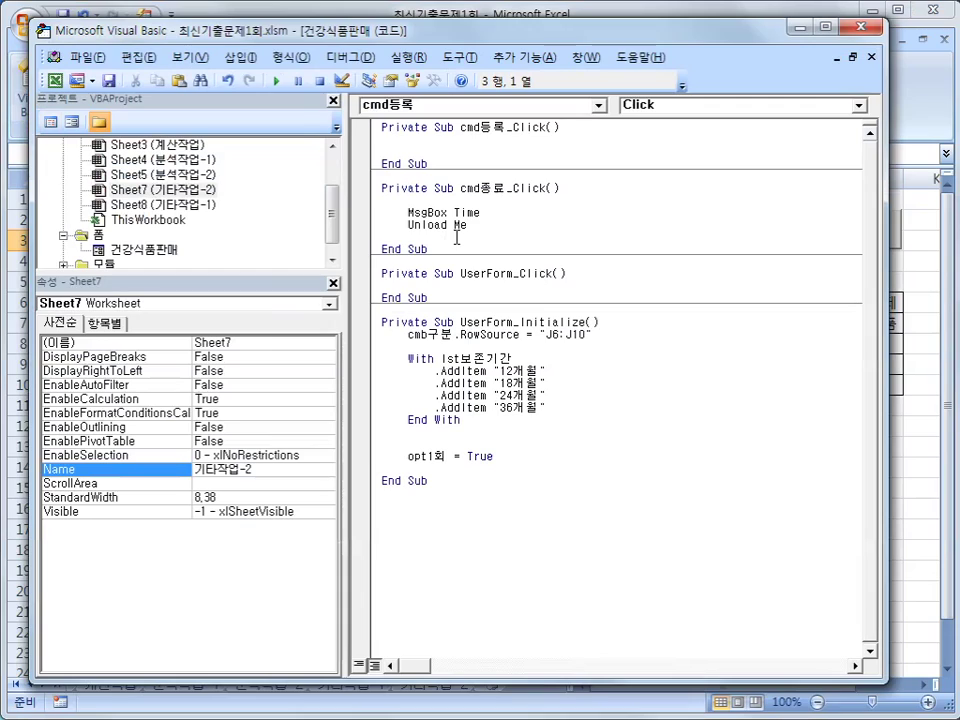
key("Tab")
type("i =")
type("ra")
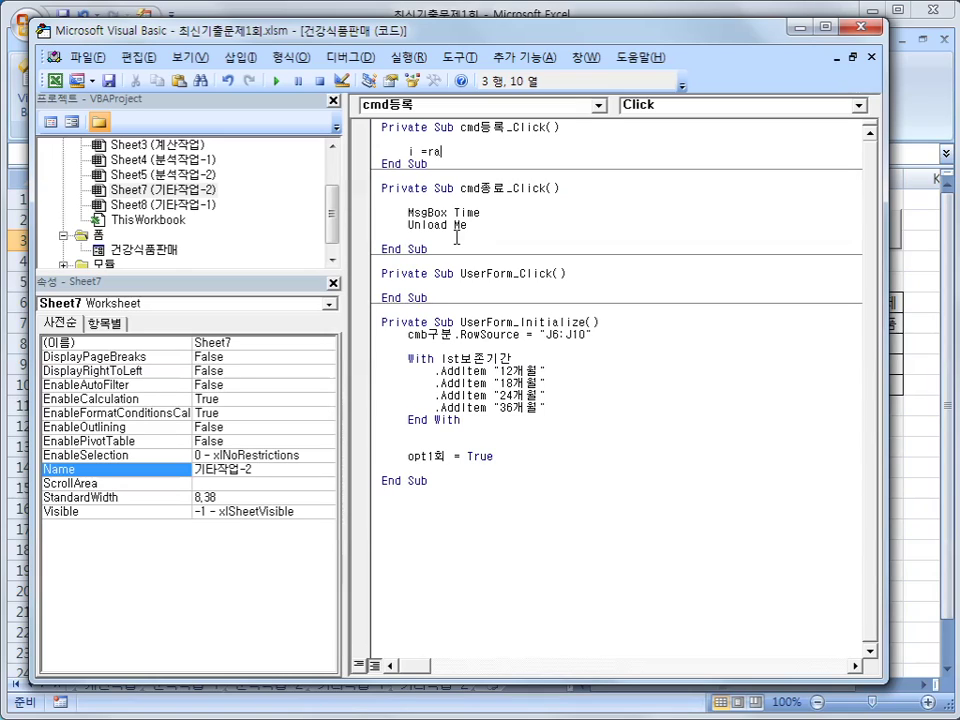
type("nge(\"A2\"")
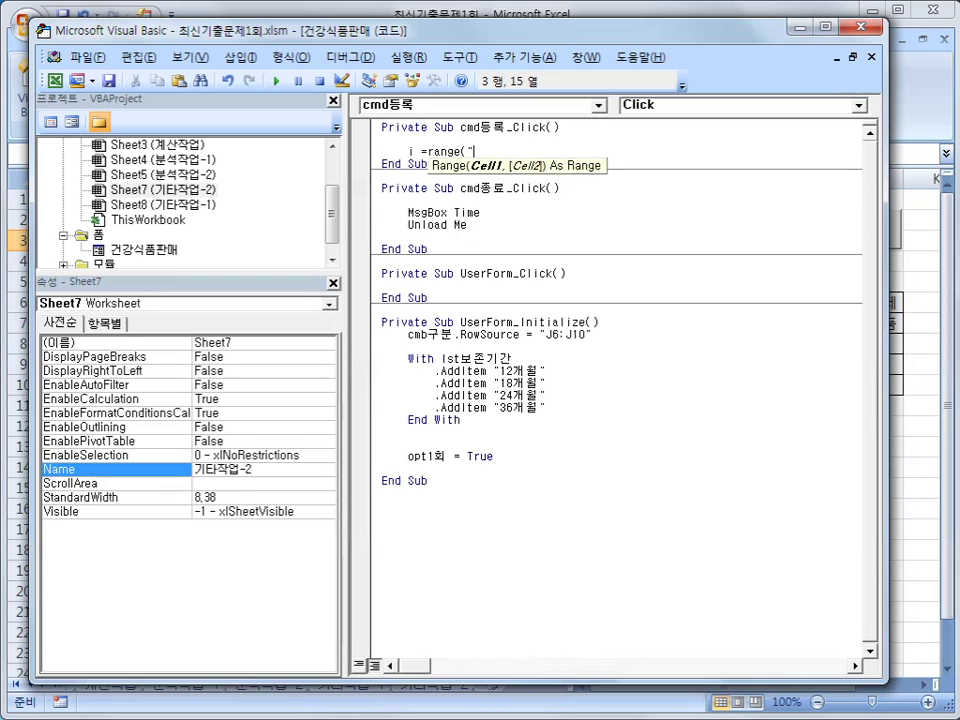
type(").cu")
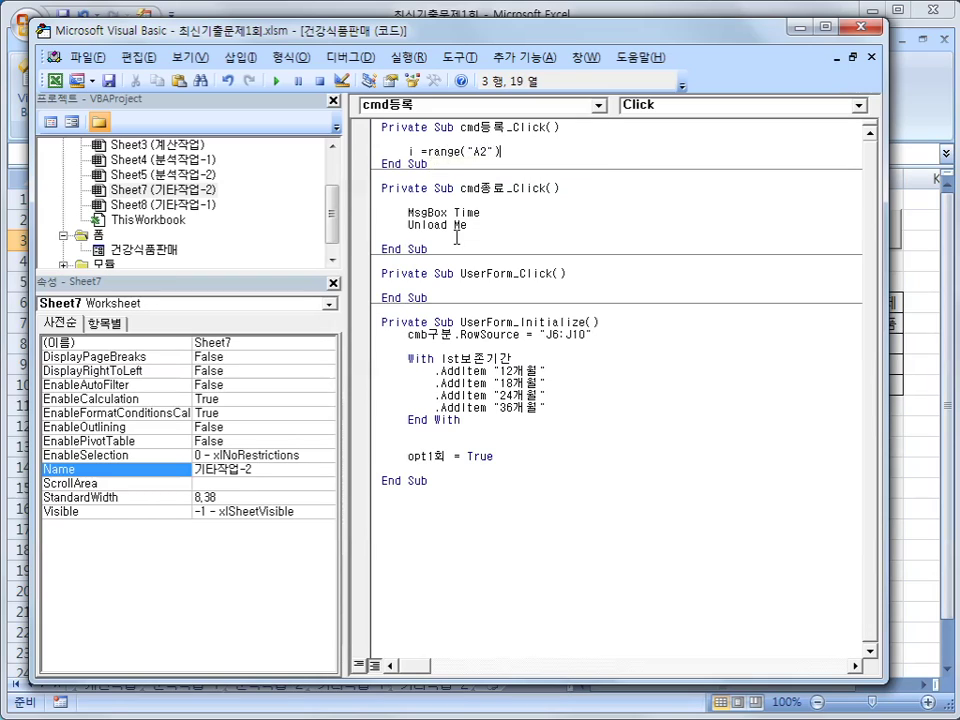
key("Down")
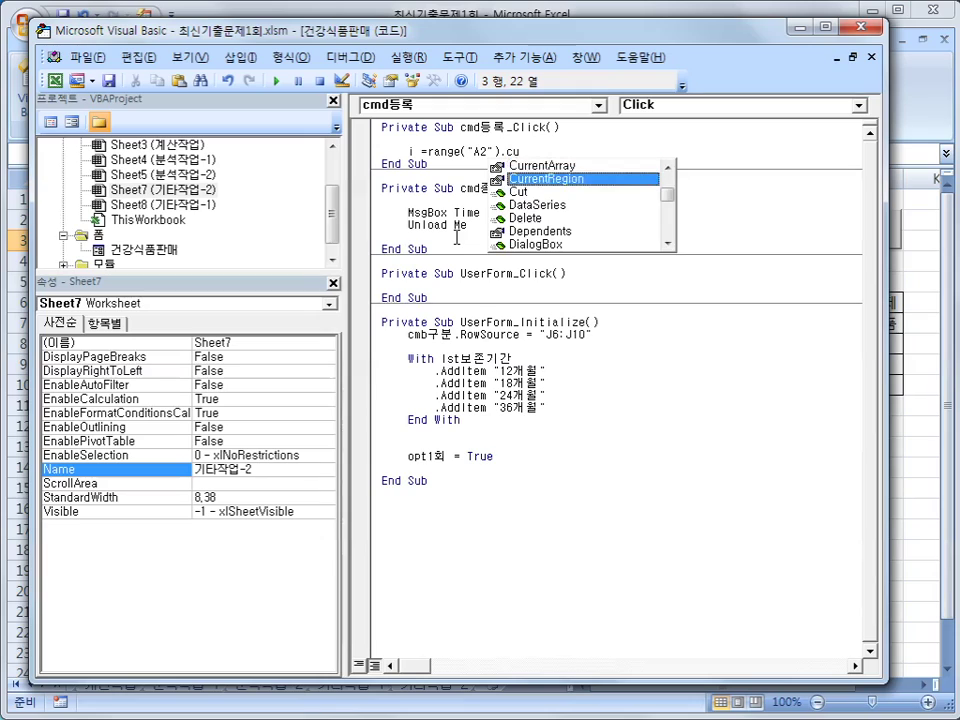
key("Tab")
type(".rows")
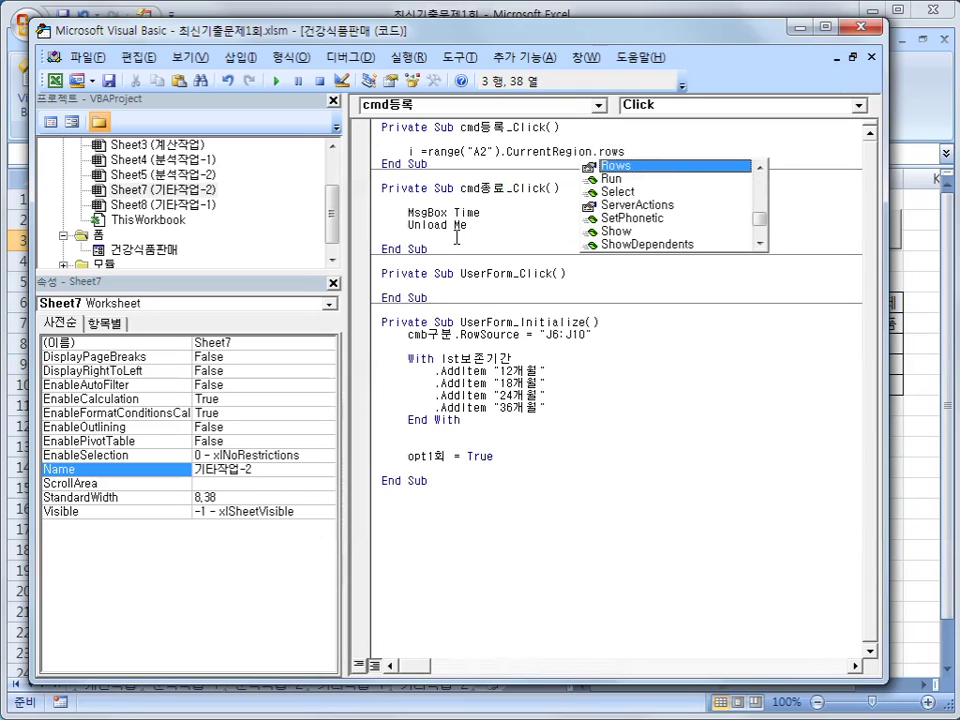
type(".count")
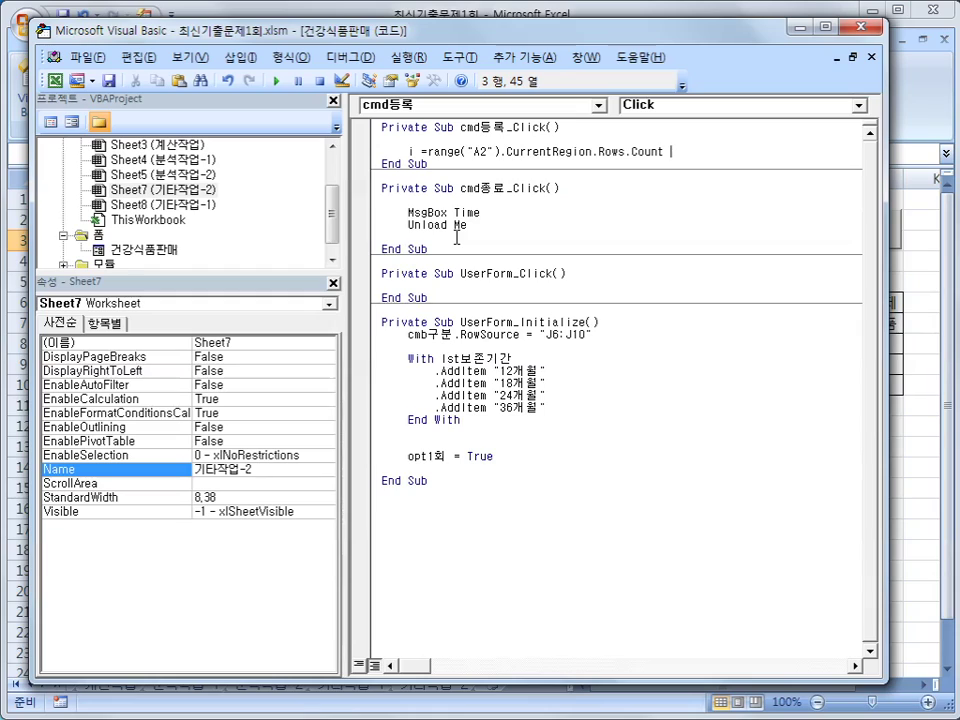
type("+ 2")
key("Return")
key("Return")
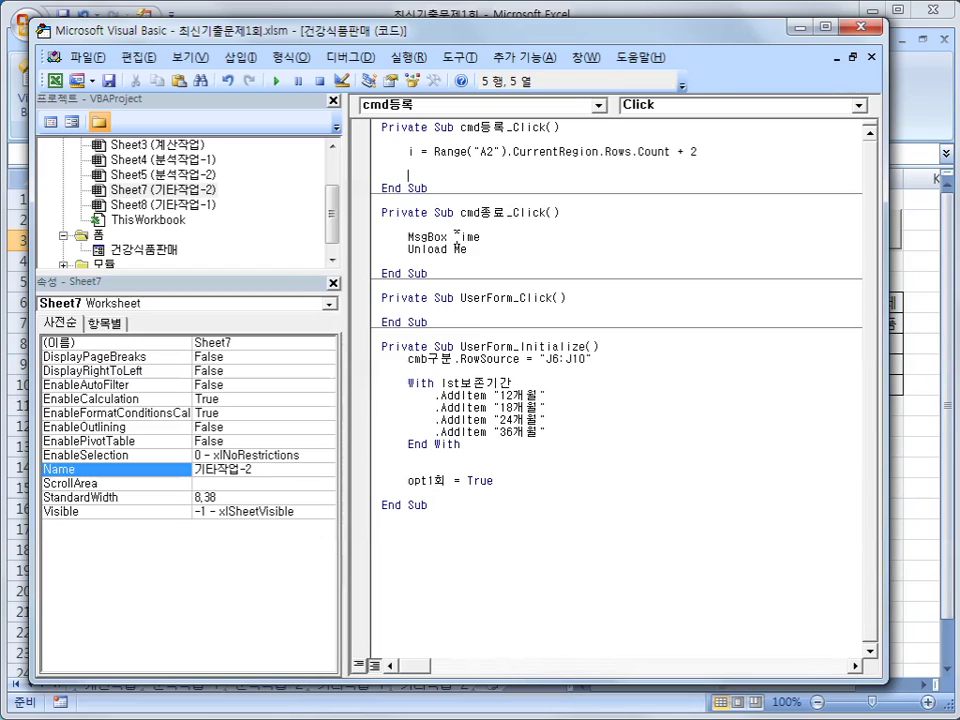
- Add the statement Cells(i, 1) = cmb구분 below the row calculation in cmd등록_Click
type("cells(i,")
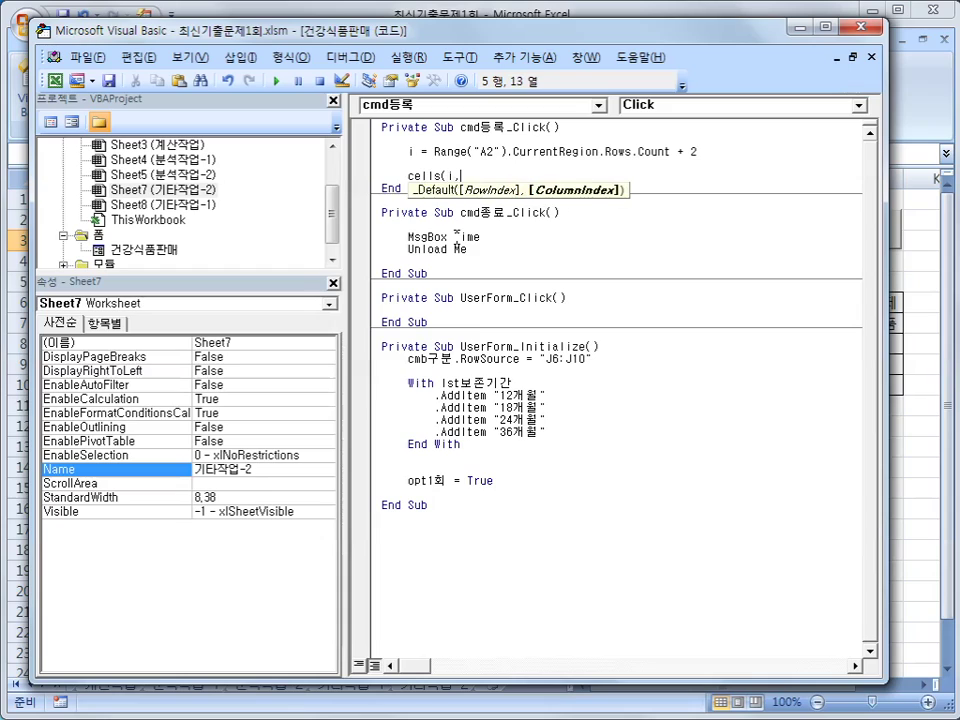
type("1) ")
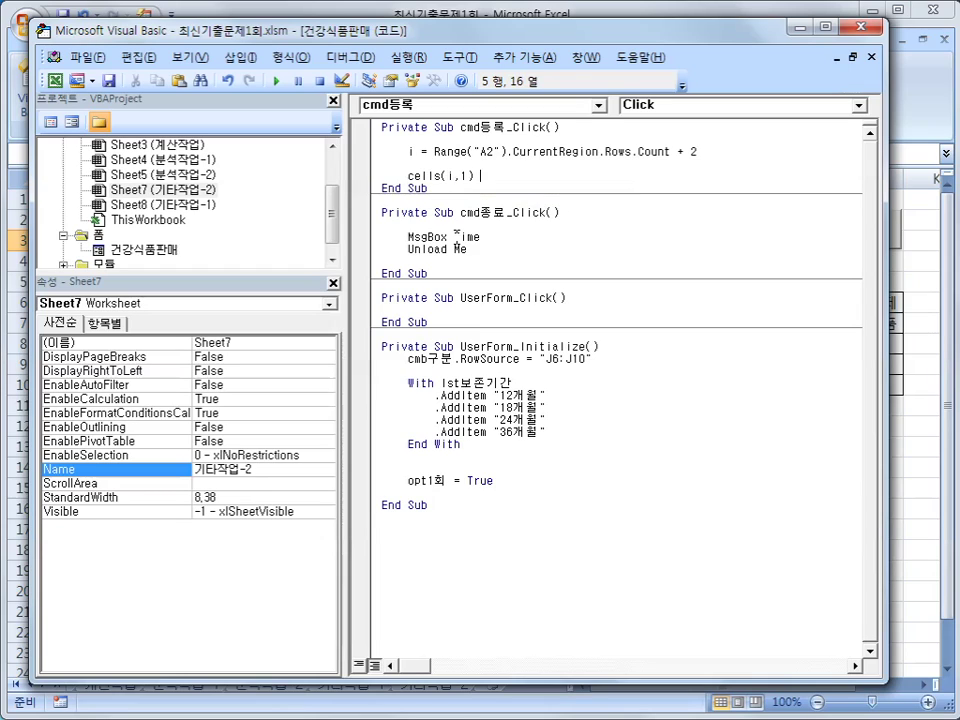
type("= ")
type("cmb")
type("ㄱ")
type("분")
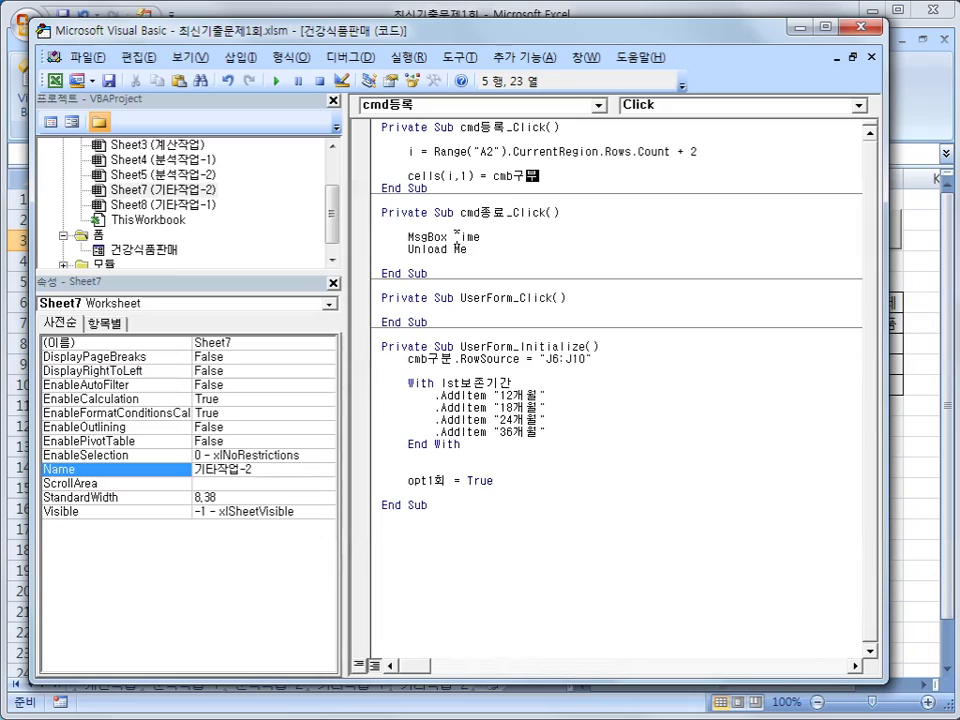
key("Return")
- Duplicate the cmb구분 assignment on the next line, add blank lines below, and set the copy's column index to 2
key("Up")
key("shift+End")
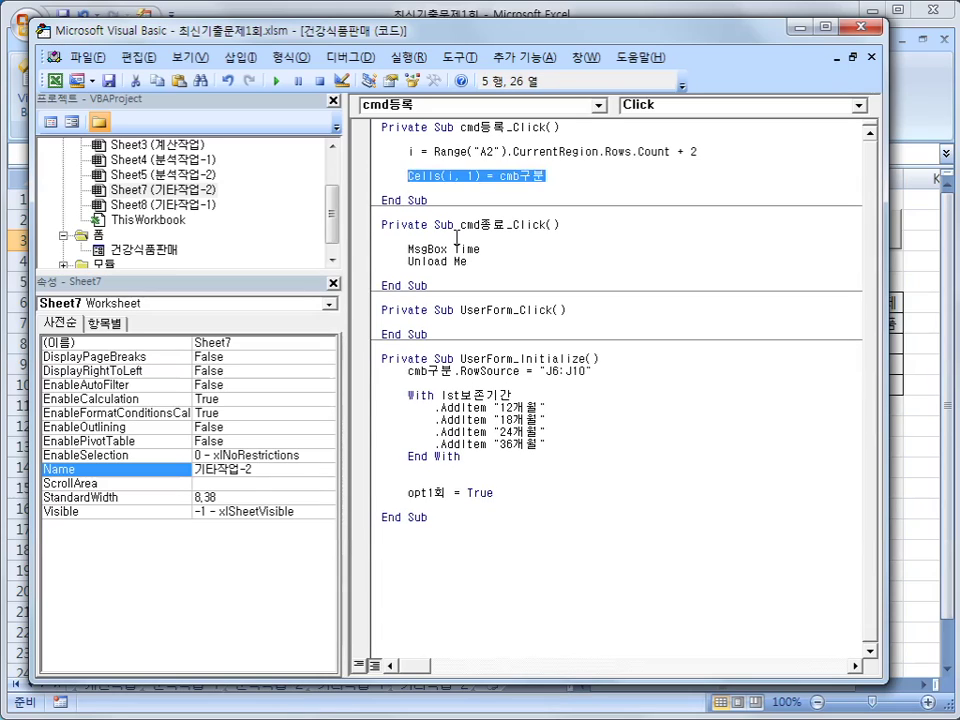
key("ctrl+c")
key("Down")
key("ctrl+v")
key("Return")
key("Return")
key("Return")
key("Up")
key("Up")
key("Up")
key("End")
key("Left")
key("Left")
key("Left")
key("Left")
key("Left")
key("Left")
key("Left")
key("Left")
key("Left")
key("Left")
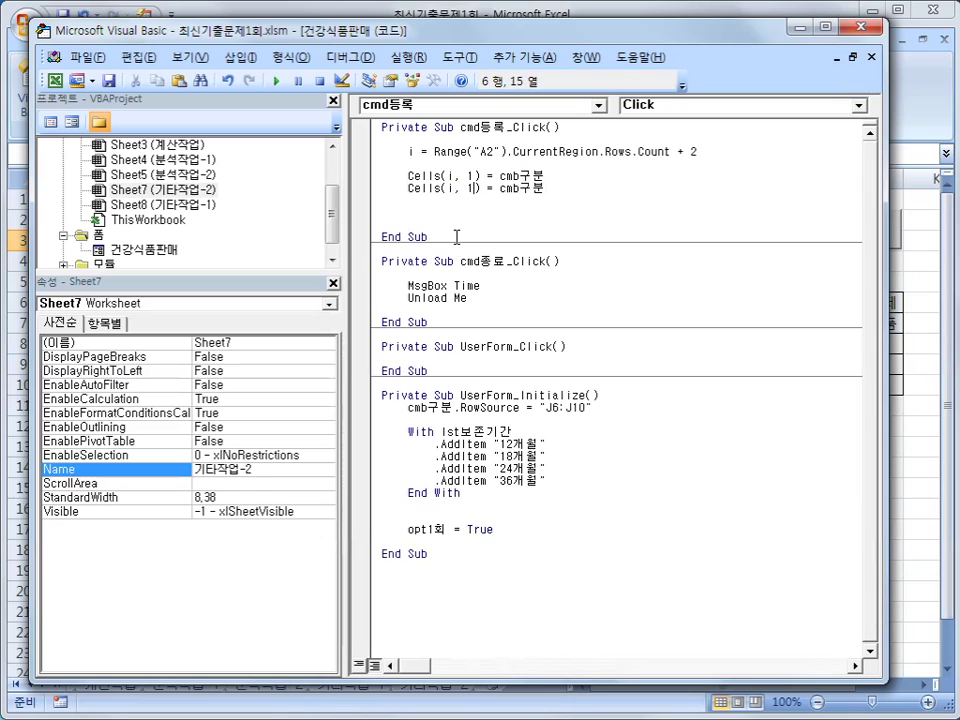
key("Delete")
type("2")
- Replace the value assigned to Cells(i, 2) with txt제품명 and start a new line
key("End")
key("shift+Left")
key("shift+Left")
key("shift+Left")
key("shift+Left")
key("shift+Left")
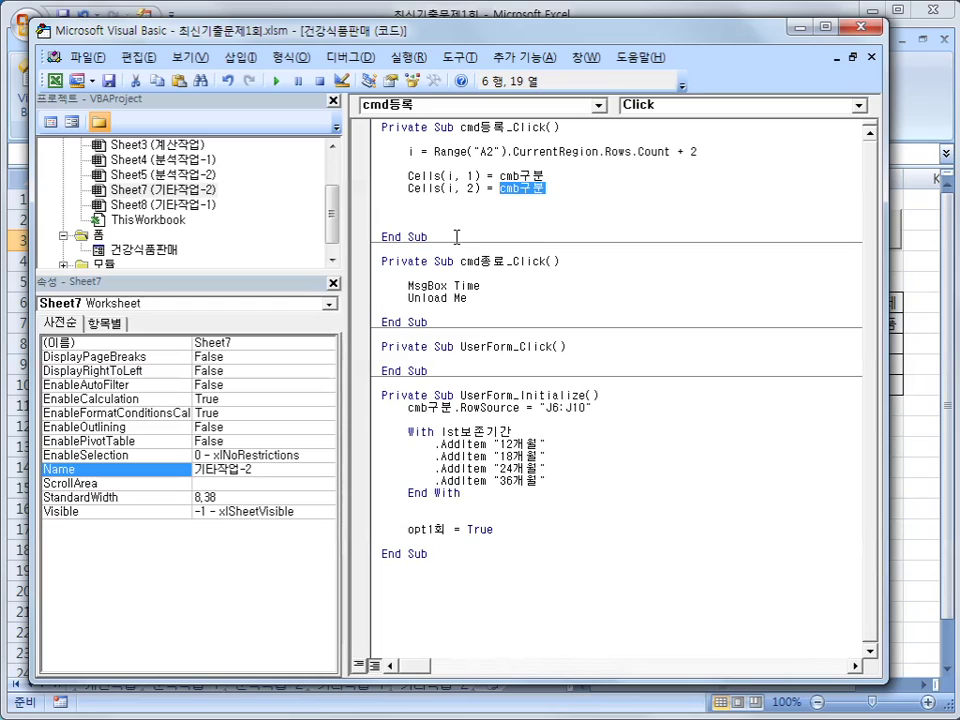
type("tx")
type("제")
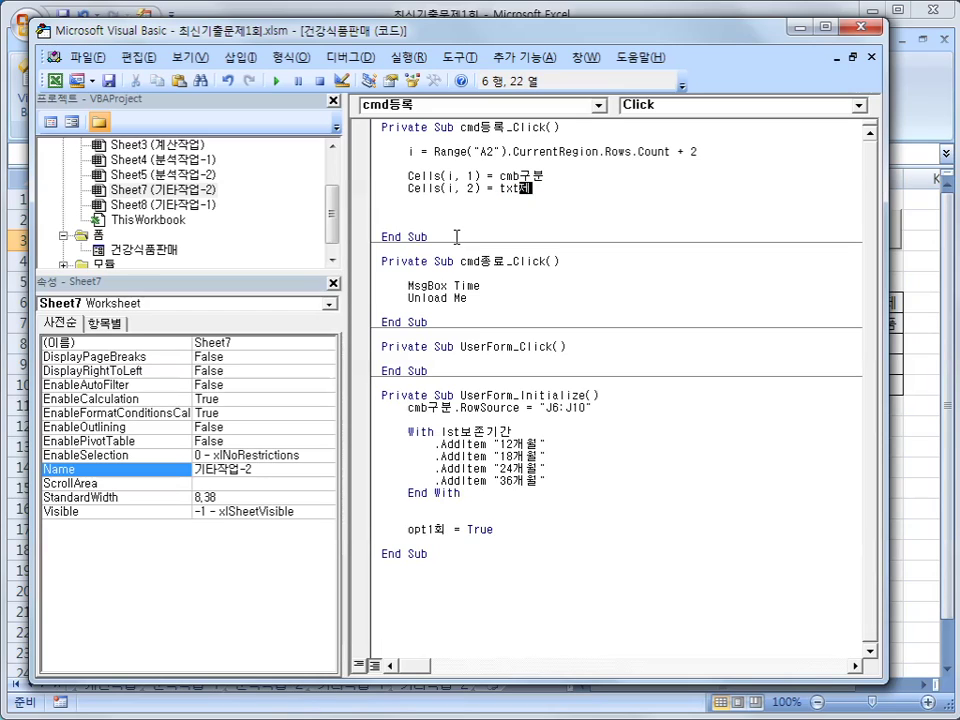
type("품명")
key("Return")
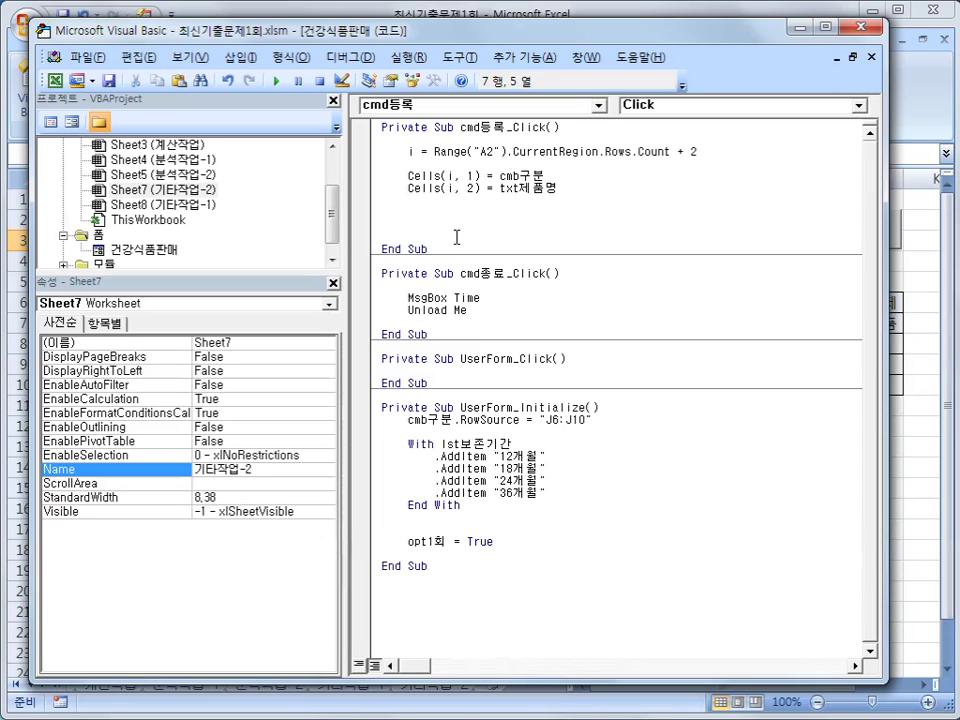
- Duplicate the txt제품명 assignment on the next line and set the copy's column index to 3
key("Up")
key("shift+End")
key("ctrl+c")
key("Down")
key("ctrl+v")
key("Left")
key("Left")
key("Left")
key("Left")
key("Left")
key("Left")
key("Left")
key("Left")
key("Left")
key("Left")
key("Left")
key("Delete")
type("3")
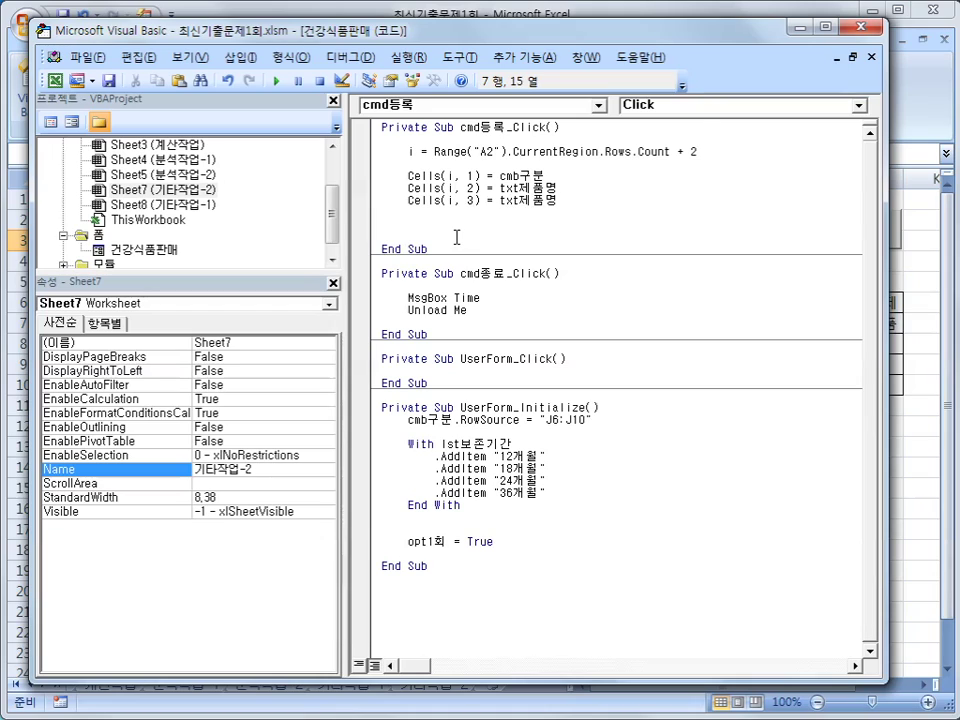
- Replace the value assigned to Cells(i, 3) with Format(txt제조일자, "yyyy-mm-dd")
key("Right")
key("Right")
key("Right")
key("Right")
type("f")
type("ormat(")
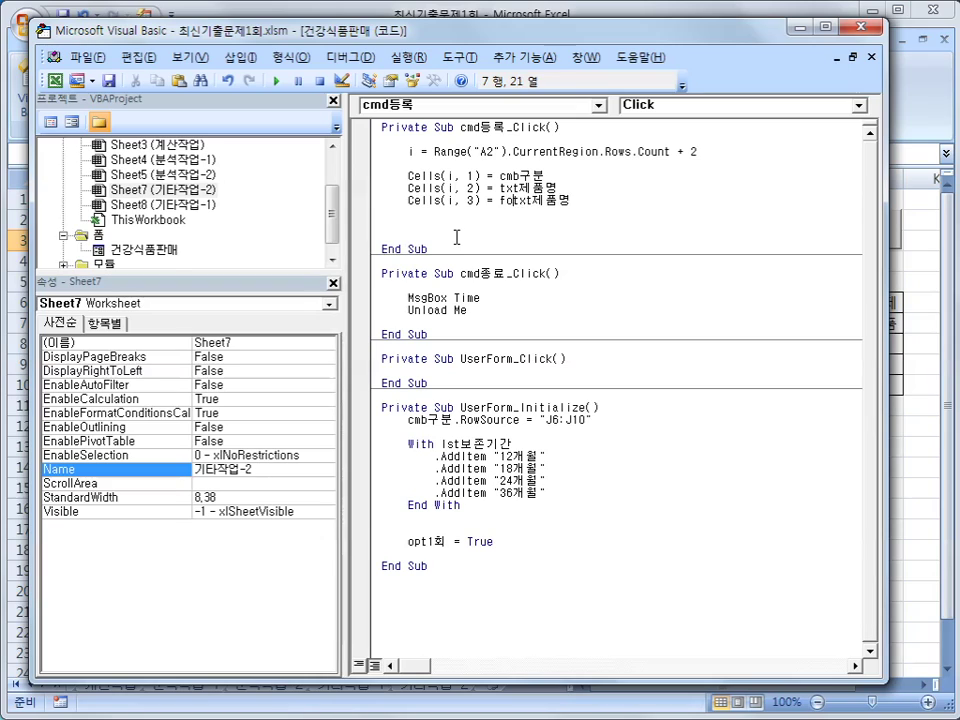
key("shift+End")
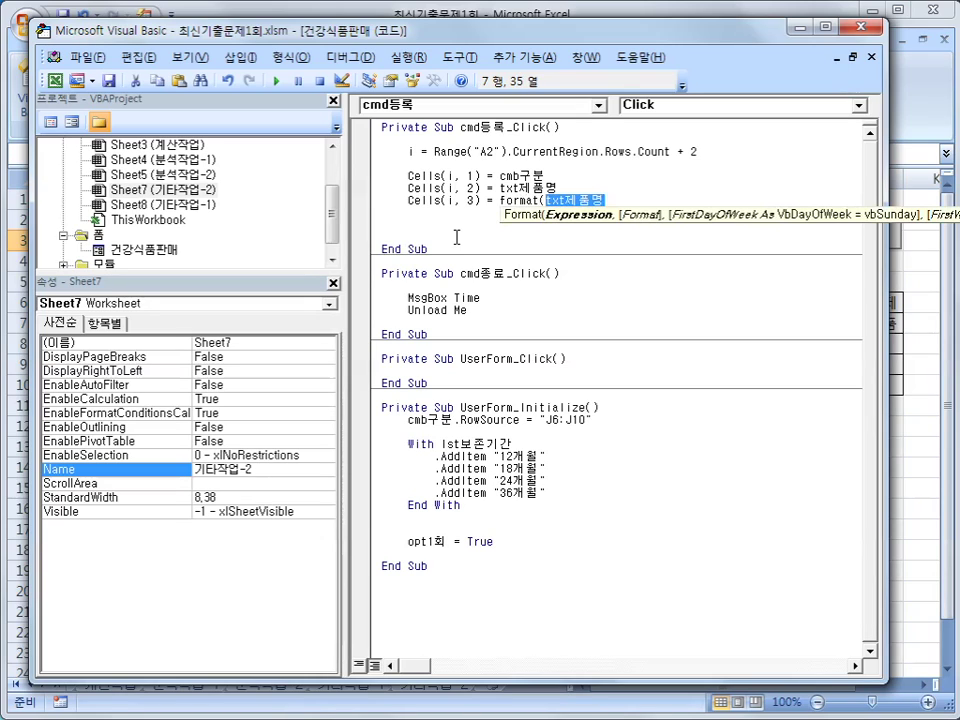
key("Delete")
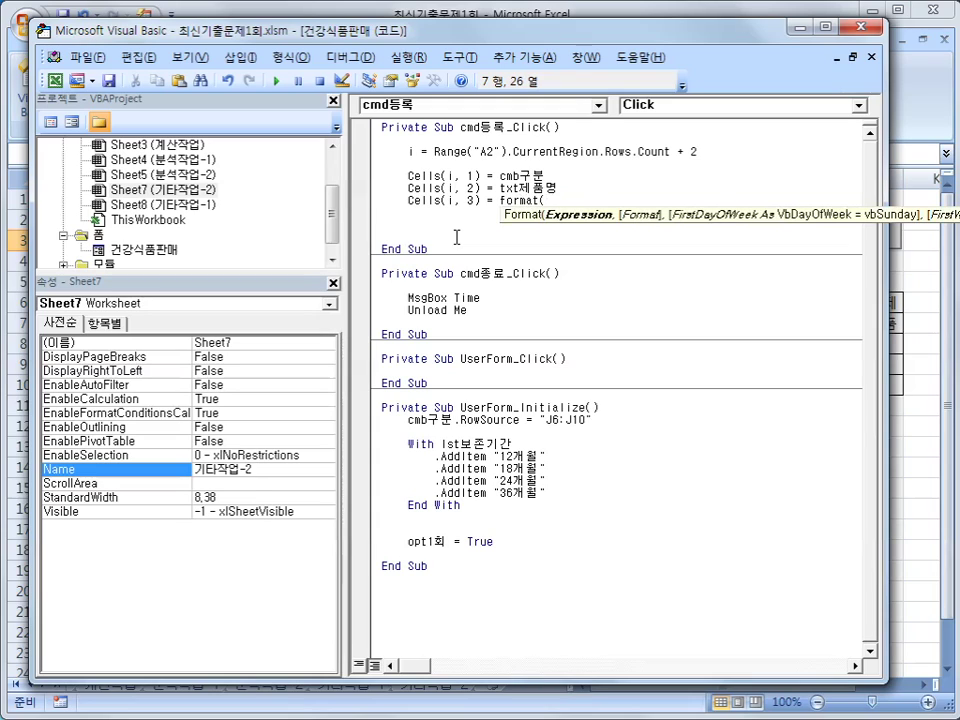
type("txt제조일자, ")
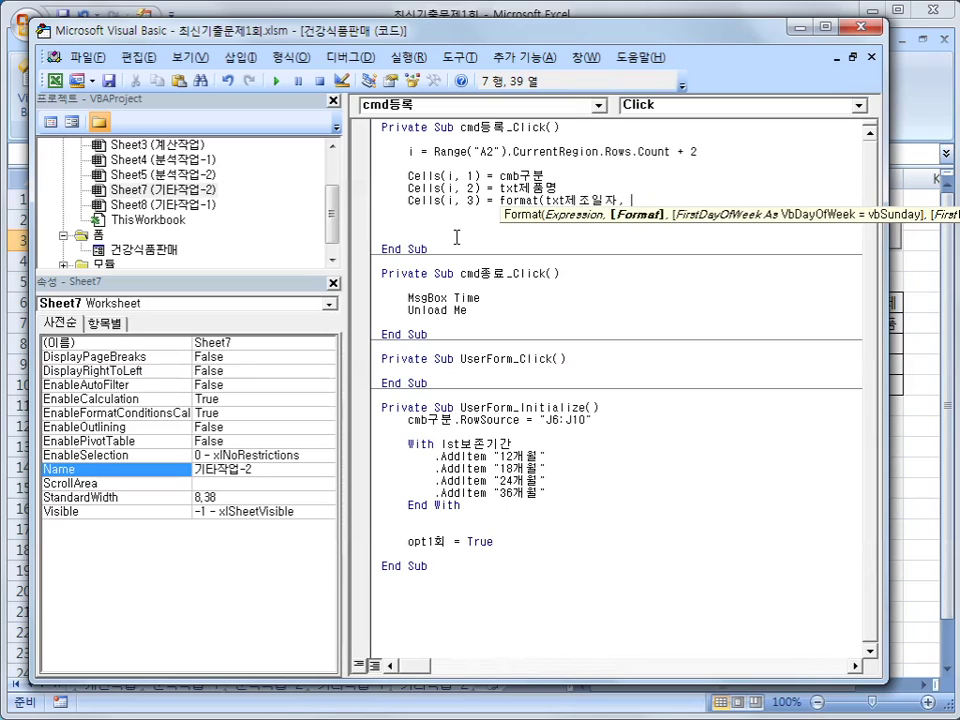
type("\"")
type("yyyy")
type("-")
type("mm0")
key("BackSpace")
type("-dd\")")
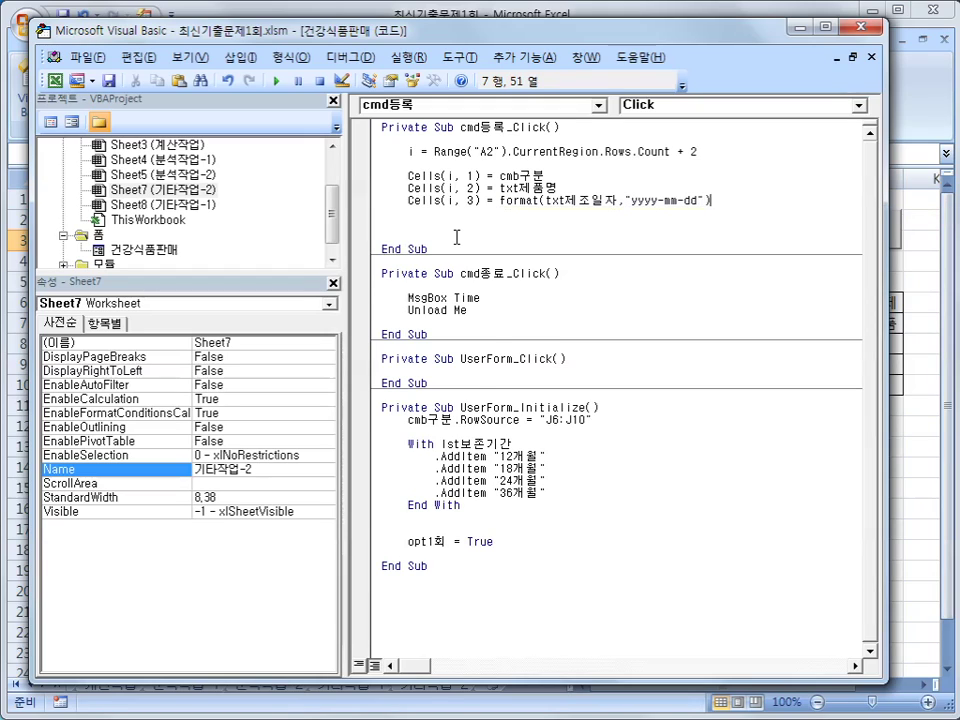
- Paste the copied txt제품명 assignment on a new line below the 제조일자 statement and set its column index to 4
key("Return")
key("ctrl+v")
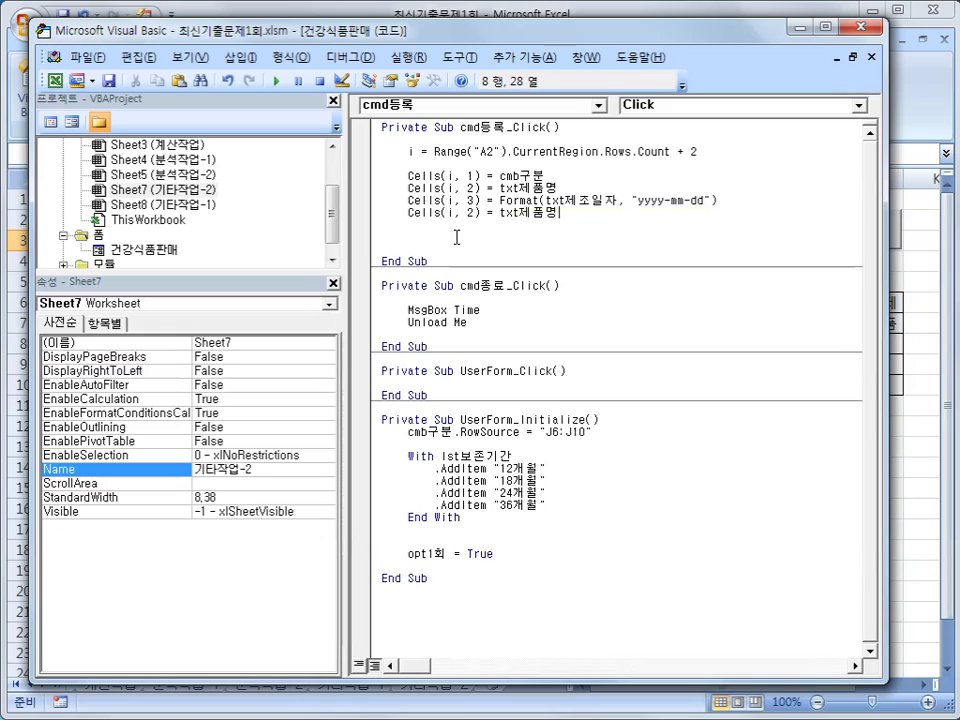
key("Left")
key("Left")
key("Left")
key("Left")
key("Left")
key("Left")
key("Left")
key("Left")
key("Left")
key("Left")
key("Left")
key("BackSpace")
type("4")
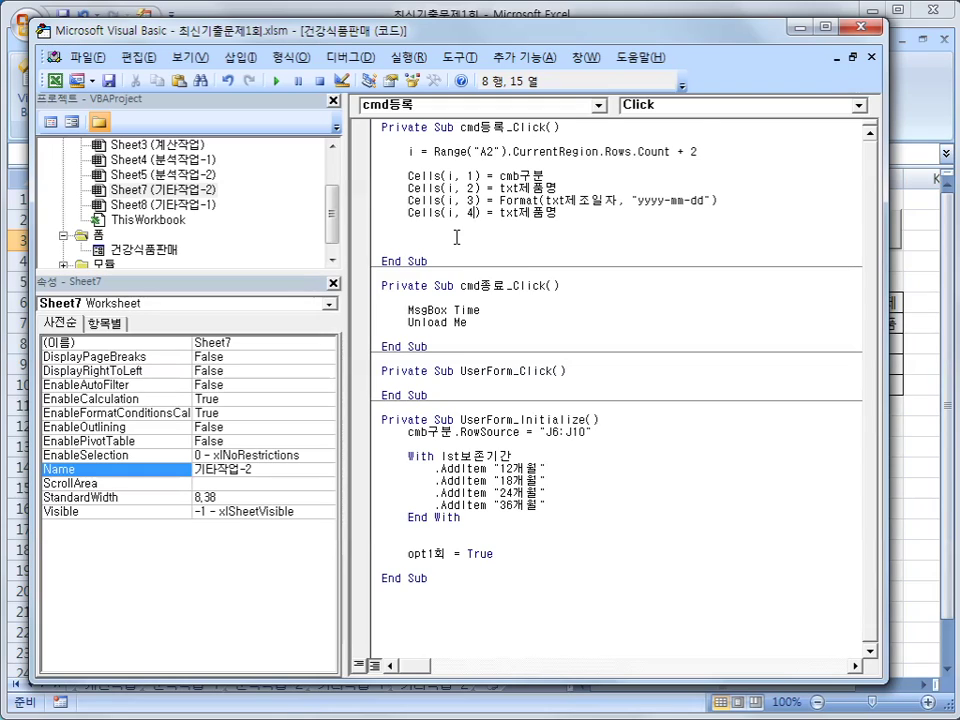
- Replace the value assigned to Cells(i, 4) with Format(txt판매가격, "#,###")
key("Right")
key("Right")
key("Right")
key("shift+End")
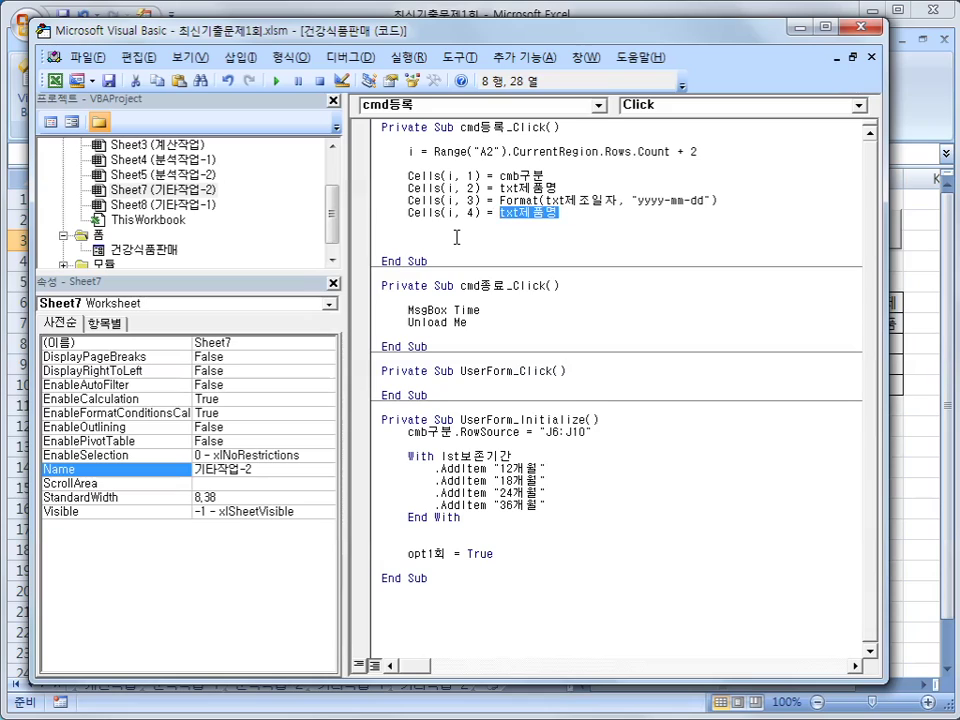
key("BackSpace")
type("frm")
key("BackSpace")
key("BackSpace")
type("ormat(")
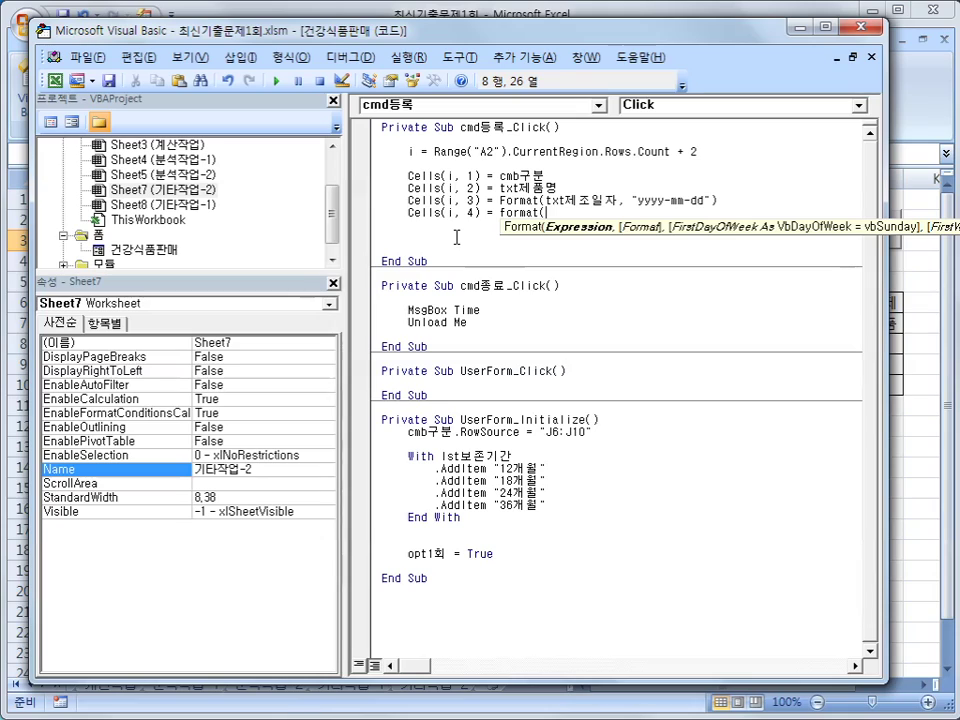
type("txt판매가격, \"")
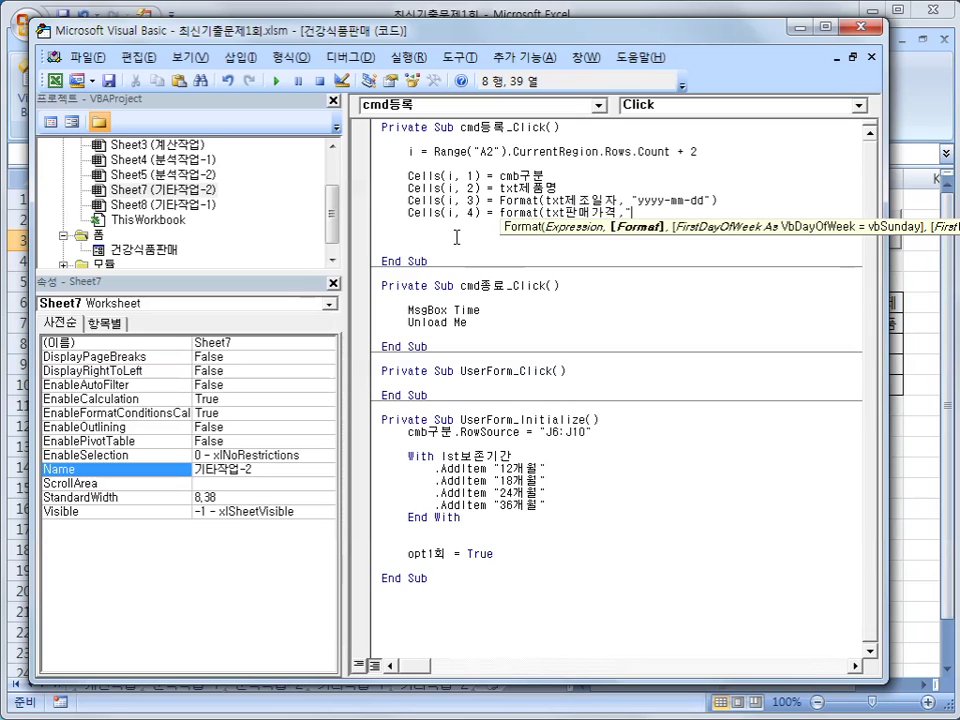
type("#,###\")")
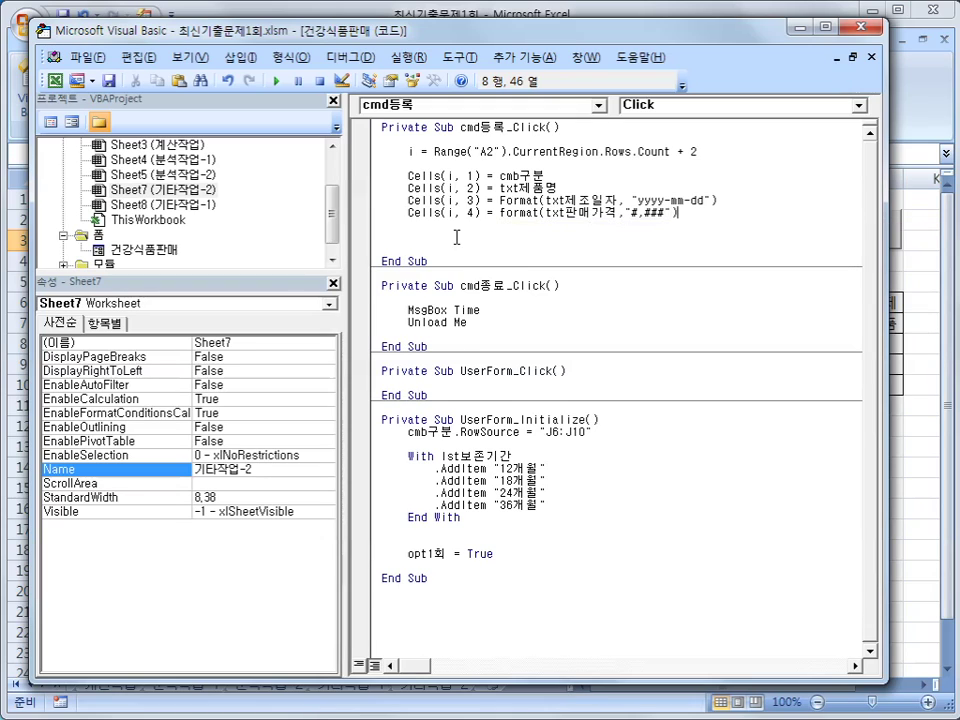
- Duplicate the txt판매가격 statement on the next line and set the copy's column index to 5
key("Return")
key("Up")
key("shift+End")
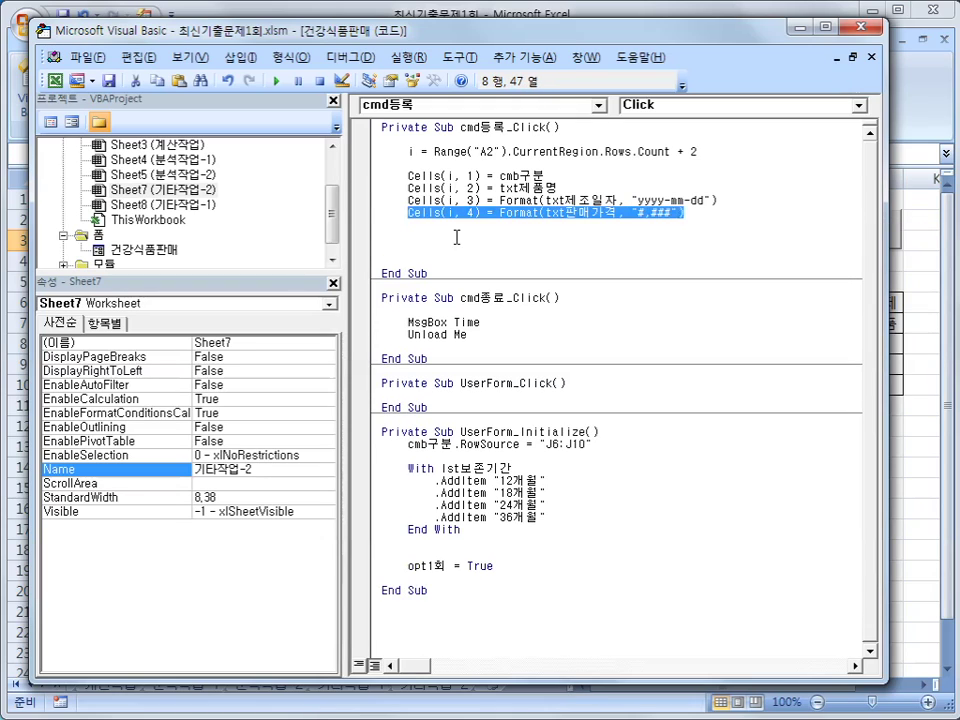
key("ctrl+c")
key("Down")
key("ctrl+v")
key("Left")
key("Left")
key("Left")
key("Left")
key("Left")
key("Left")
key("Left")
key("Left")
key("Left")
key("Left")
key("Left")
key("Left")
key("Left")
key("Left")
key("Left")
key("Left")
key("Left")
key("Left")
key("Left")
key("Left")
key("Left")
key("Left")
key("Left")
key("Left")
key("Left")
key("Left")
key("BackSpace")
type("5")
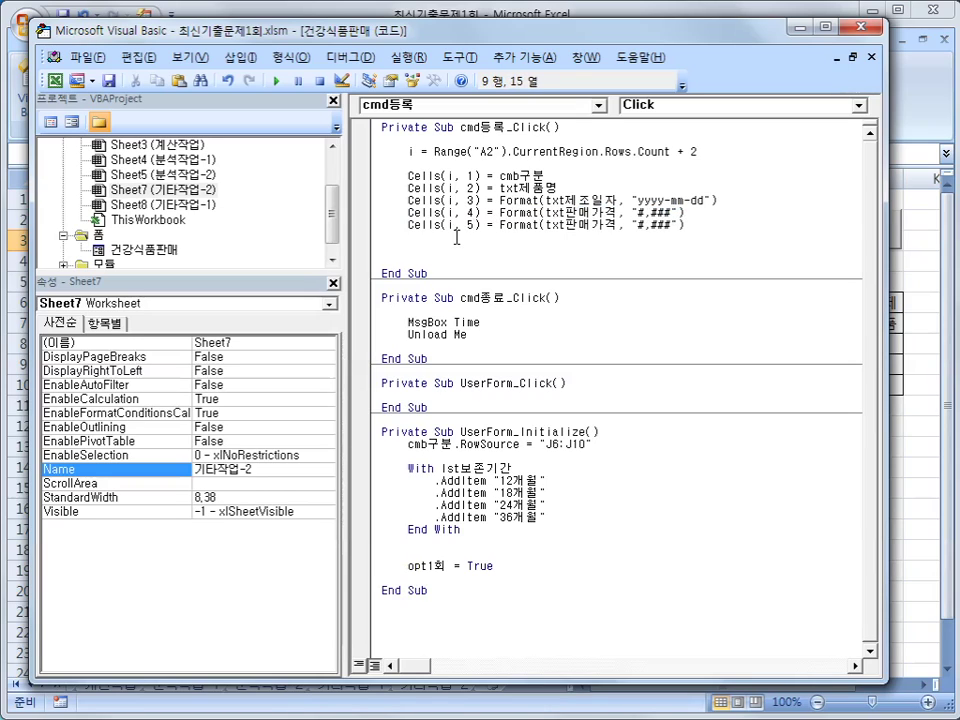
- Change the control name in the Cells(i, 5) statement to txt판매수량
key("Right")
key("Right")
key("Right")
key("Right")
key("Right")
key("Right")
key("Right")
key("Right")
key("Right")
key("Right")
key("Right")
key("Right")
key("Right")
key("Right")
key("Right")
key("Right")
key("Right")
key("Right")
key("Right")
key("Left")
key("Left")
key("Right")
key("Right")
key("Left")
key("Left")
type("수량")
key("Delete")
key("Delete")
- Paste the copied txt판매가격 statement below the 판매수량 line and set its column index to 6
key("Down")
key("ctrl+v")
key("Left")
key("Left")
key("Left")
key("Left")
key("Left")
key("Left")
key("Left")
key("Left")
key("Left")
key("Left")
key("Left")
key("Left")
key("Left")
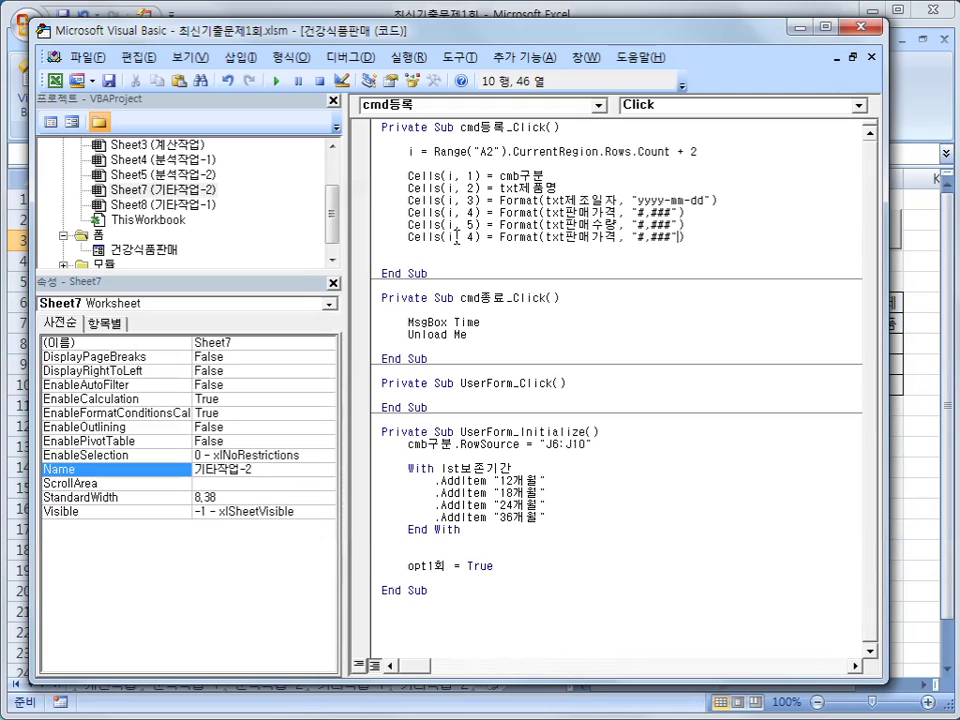
key("Left")
key("Left")
key("Left")
key("Left")
key("Left")
key("Left")
key("Left")
key("Left")
key("Left")
key("Left")
key("Left")
key("Left")
key("Left")
key("Left")
key("Left")
key("Left")
key("Left")
key("Delete")
type("6")
- Replace the value assigned to Cells(i, 6) with lst보존기간
key("Right")
key("Right")
key("Right")
key("Right")
key("shift+End")
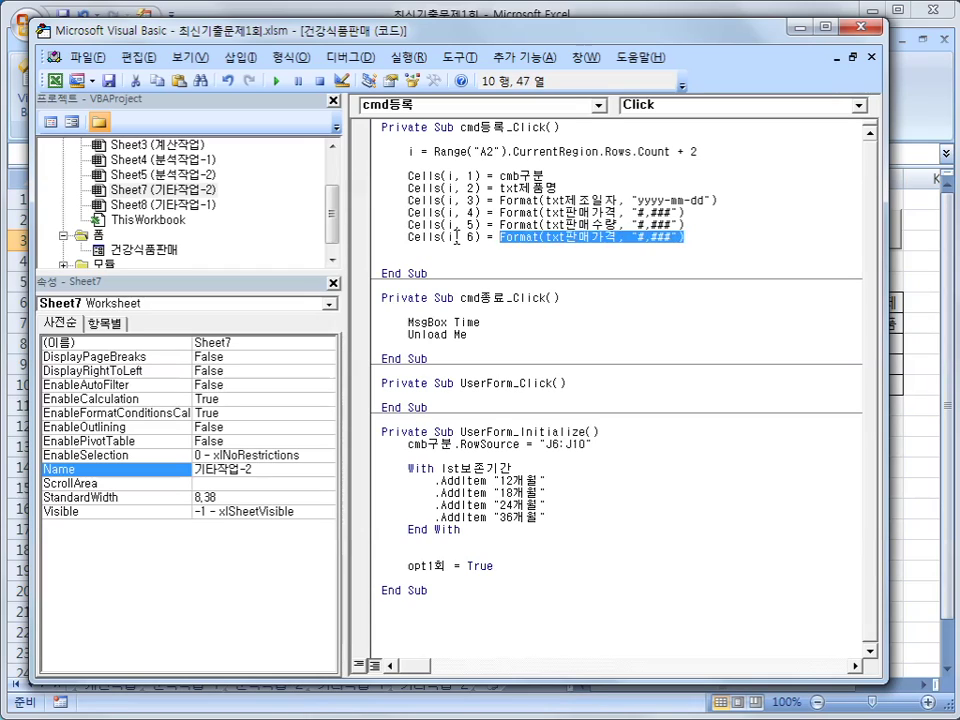
type("lst")
type("보존기가")
type("ㄴ")
key("Return")
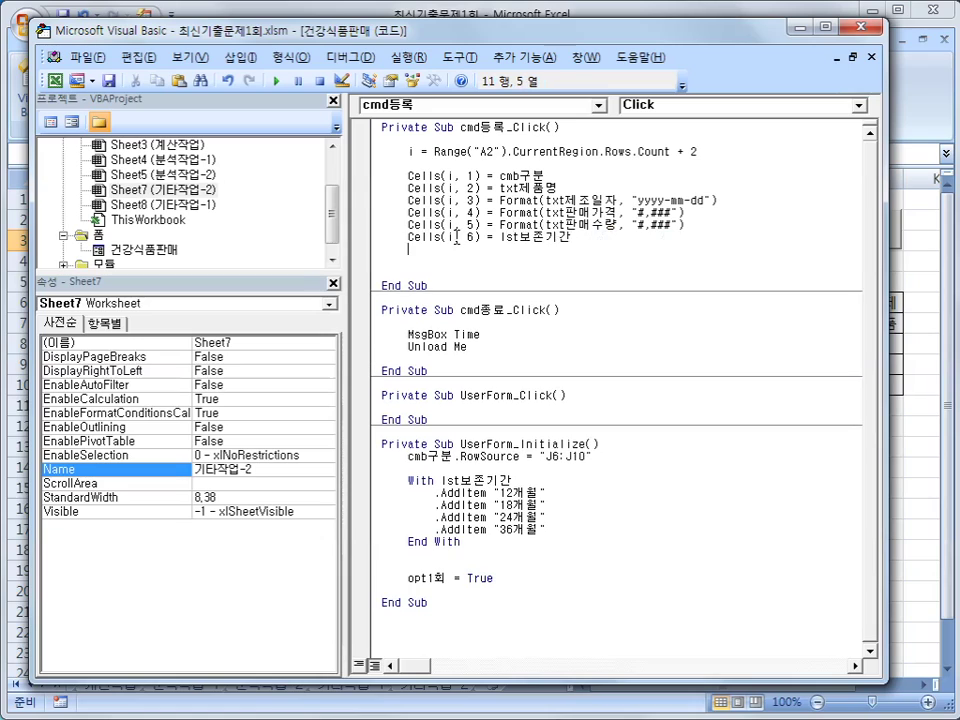
- Below the cell assignments, separated by a blank line, start a block with the condition If opt1회 = True Then
key("Return")
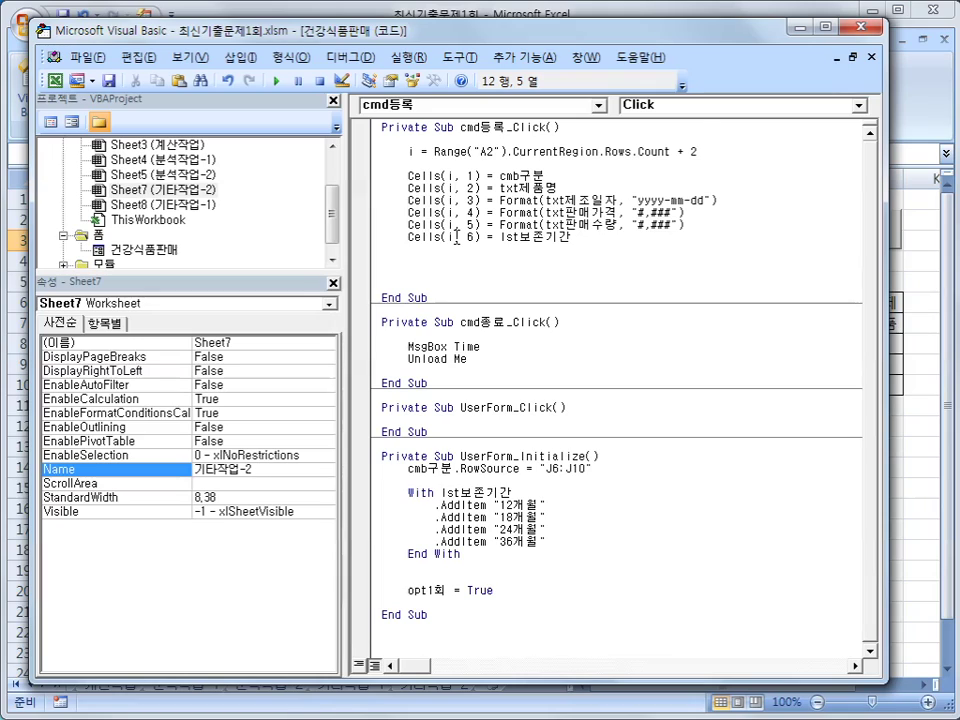
type("if ")
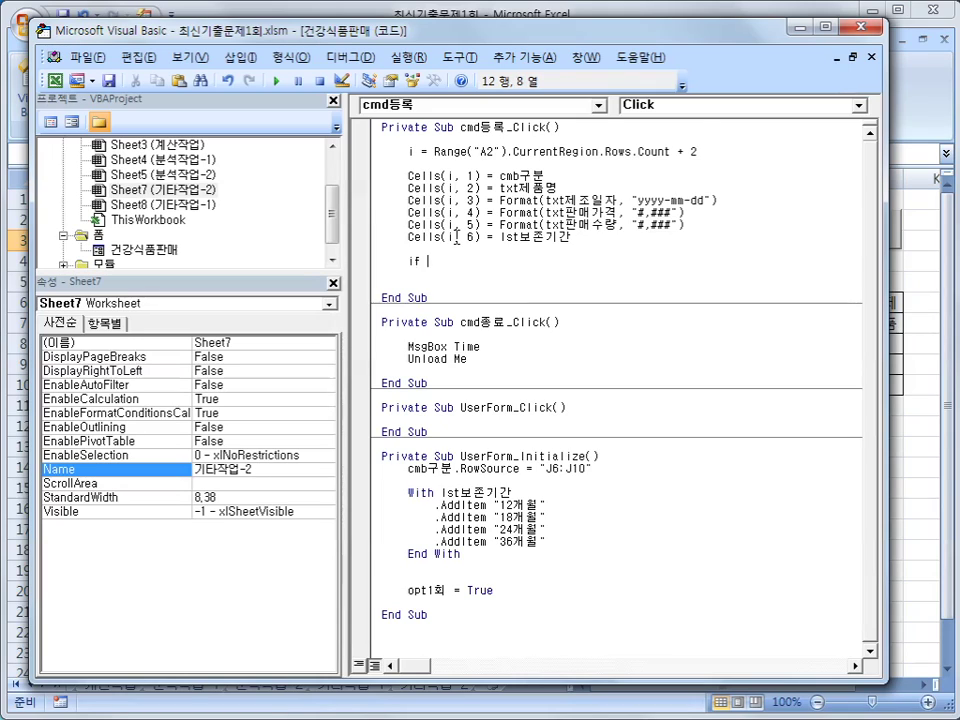
type("opt1")
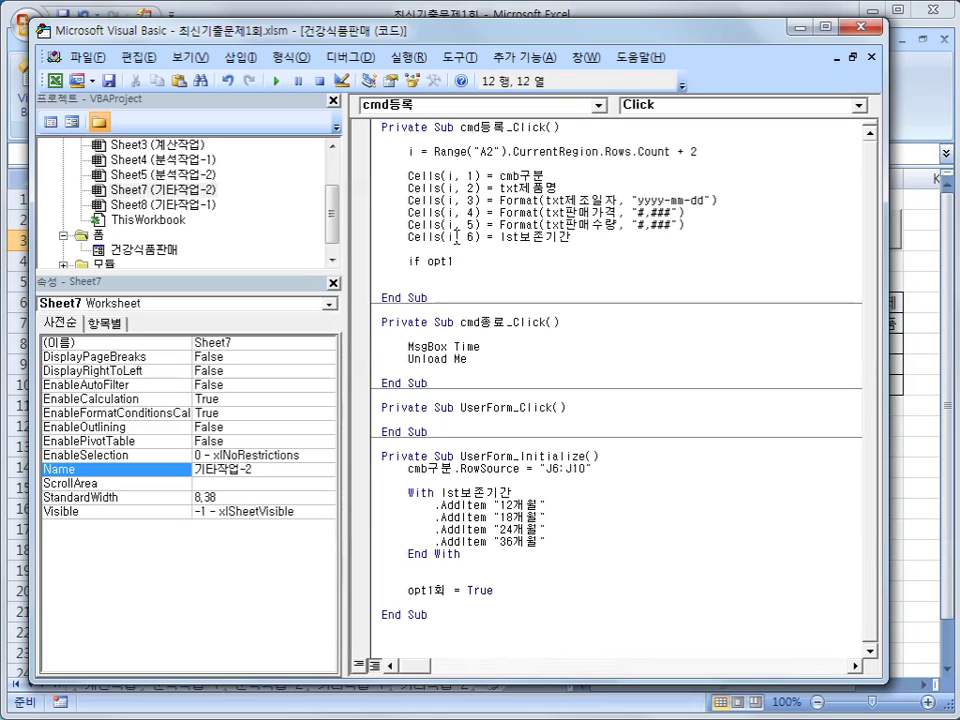
type("회 =true then")
key("Return")
key("Tab")
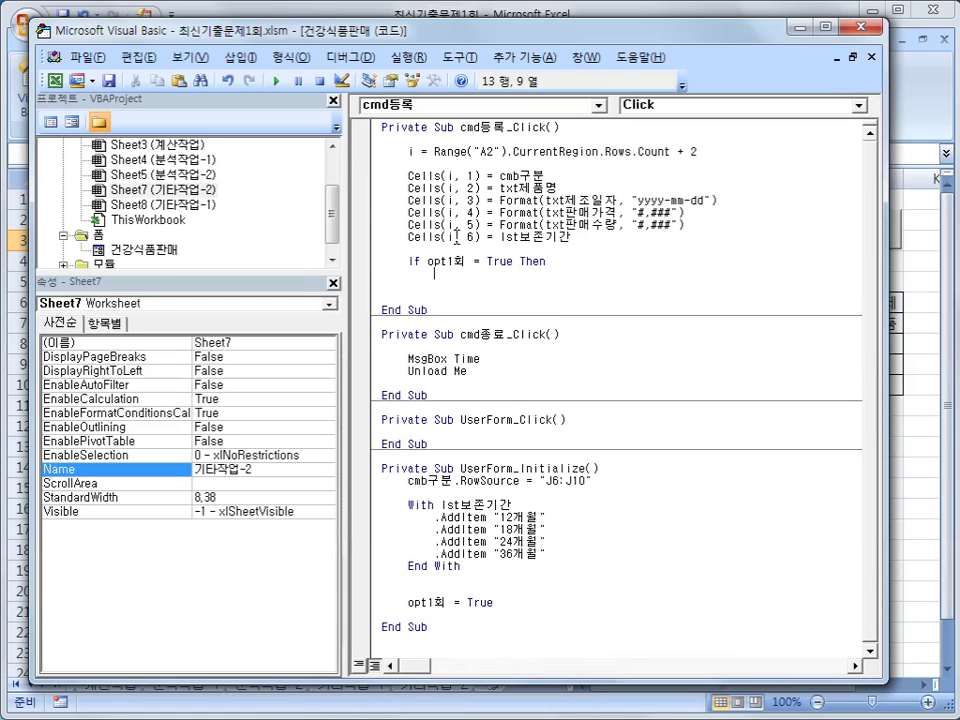
- Inside the If block, assign opt1회.Caption to Cells(i, 7)
type("cells(i")
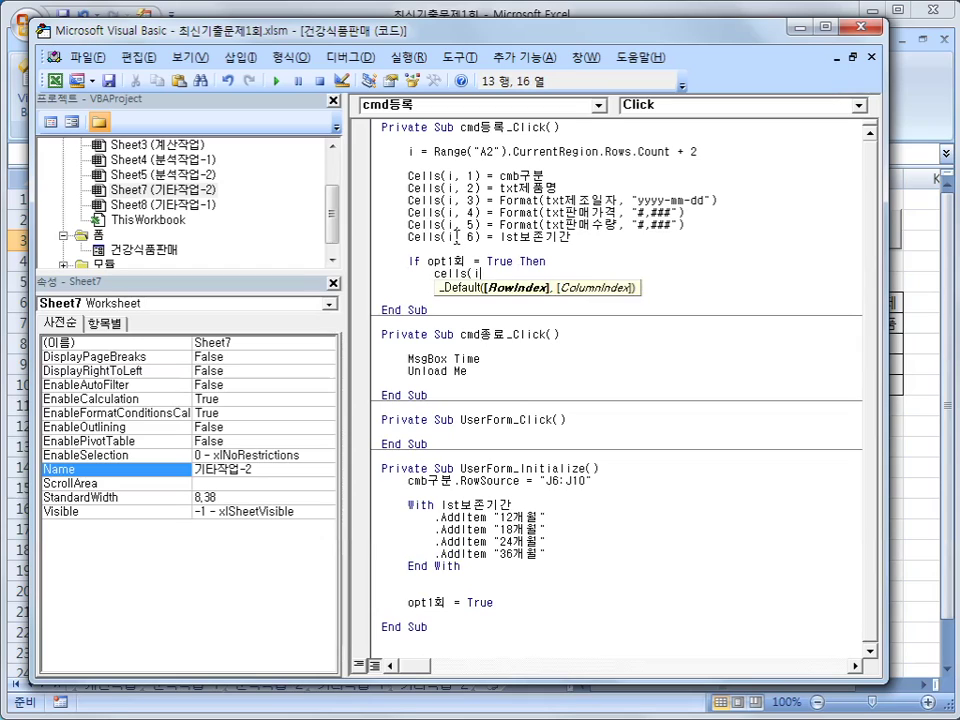
type(",7)")
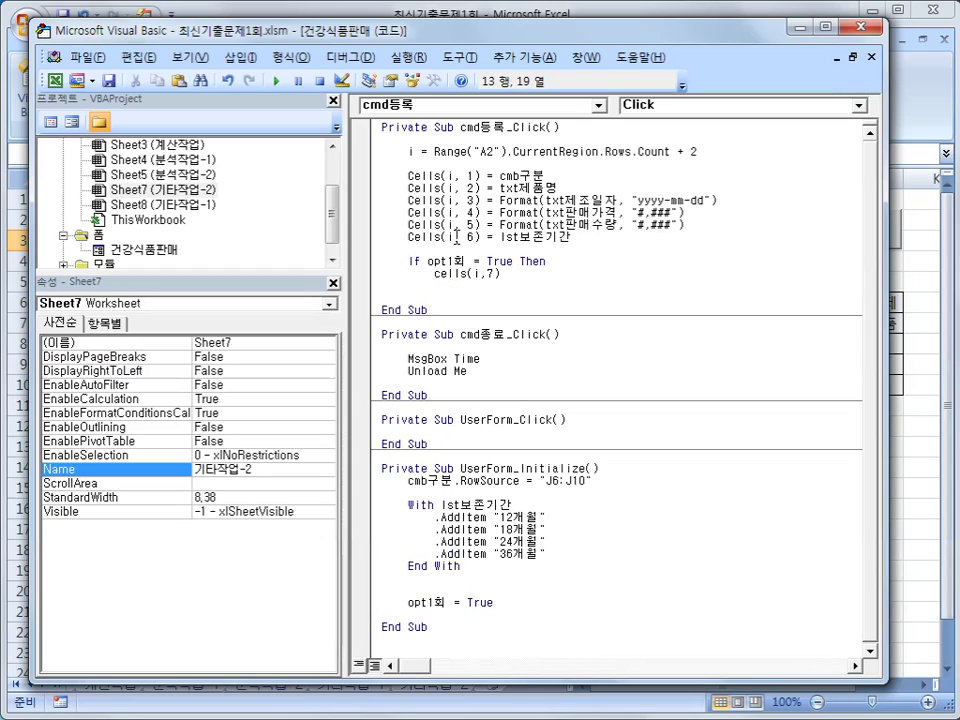
type(" =opt1g")
key("BackSpace")
type("회.")
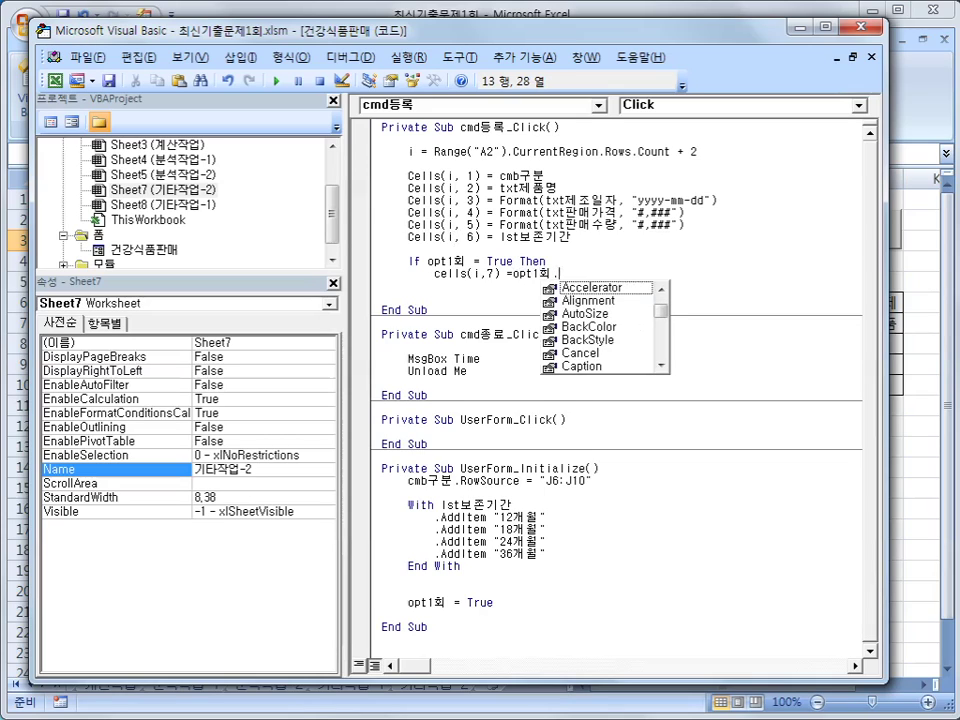
type("cap")
key("Tab")
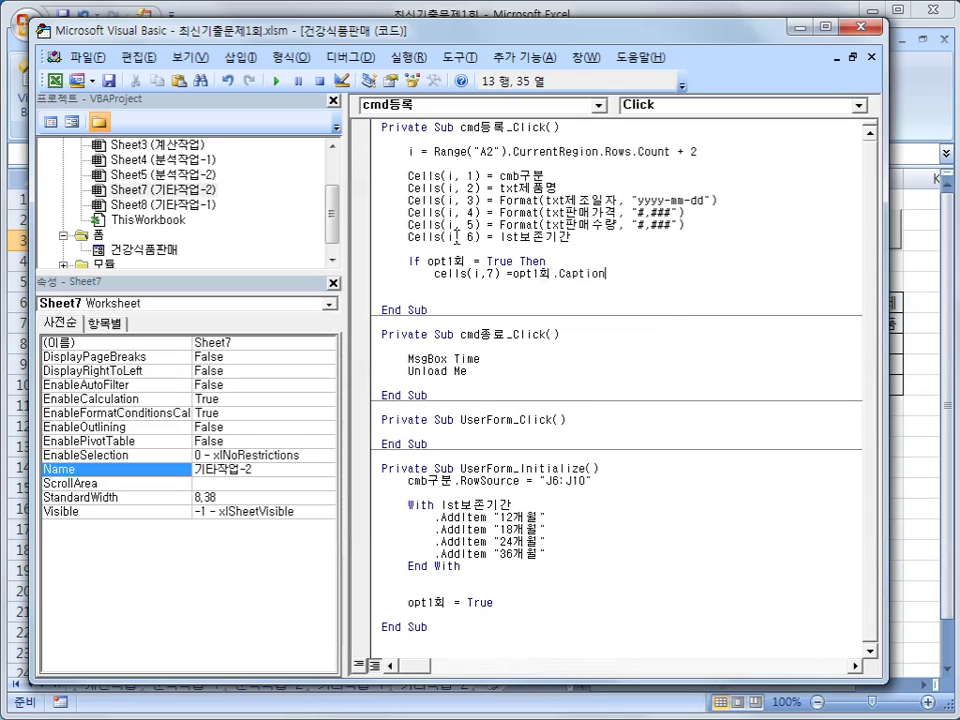
- Duplicate the two opt1회 If lines directly below and turn the copied If into ElseIf
key("Return")
key("BackSpace")
key("Up")
key("Up")
key("shift+Down")
key("shift+End")
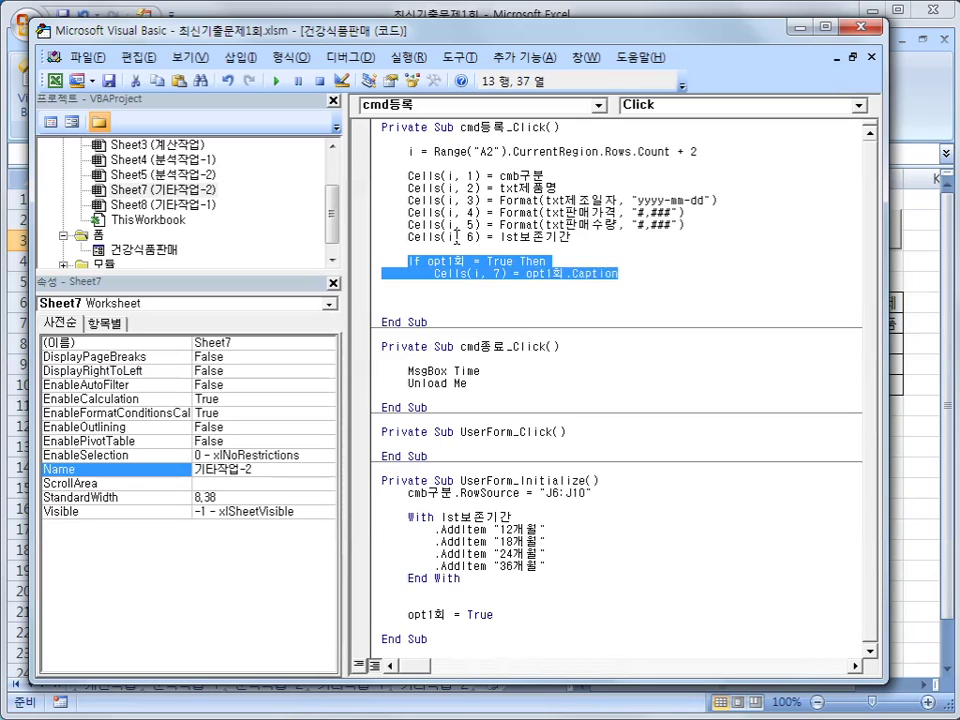
key("ctrl+c")
key("Down")
key("ctrl+v")
key("Up")
key("Home")
type("ㄷ")
key("BackSpace")
key("Hangul")
type("else")
- Change opt1회 to opt2회 in both the ElseIf condition and its Caption assignment, and add a new line below
key("Right")
key("Right")
key("Right")
key("Right")
key("Right")
key("Right")
key("Right")
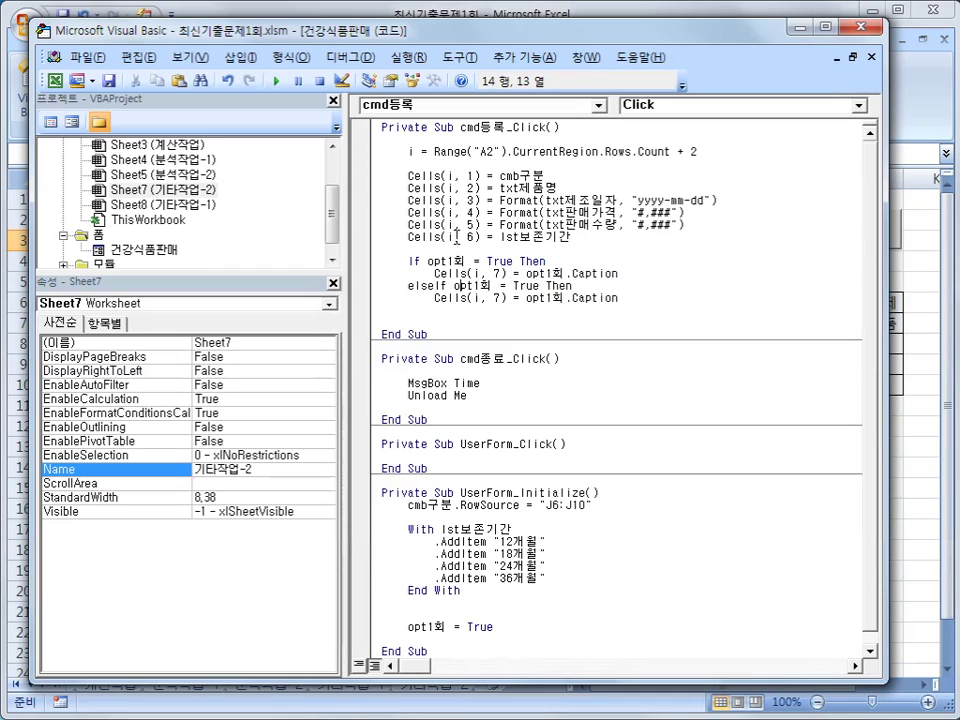
key("BackSpace")
type("2")
key("Down")
key("Right")
key("Right")
key("Right")
key("Right")
key("Right")
key("Right")
key("Right")
key("Right")
type("2")
key("Delete")
key("End")
key("Return")
key("BackSpace")
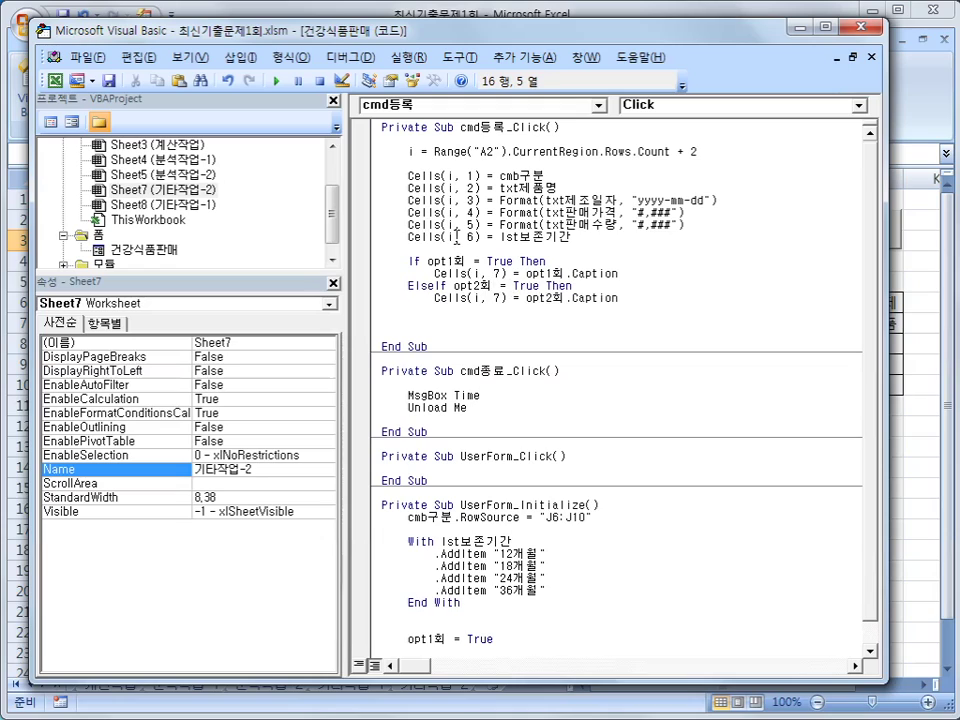
- Paste another copy of the two opt1회 If lines below the opt2회 branch and change its condition to opt3회
key("ctrl+v")
key("Up")
key("Left")
key("Left")
key("Left")
key("Left")
key("Left")
key("Left")
key("Left")
key("Left")
key("Left")
key("Left")
key("Left")
key("Left")
key("Left")
key("Left")
key("Left")
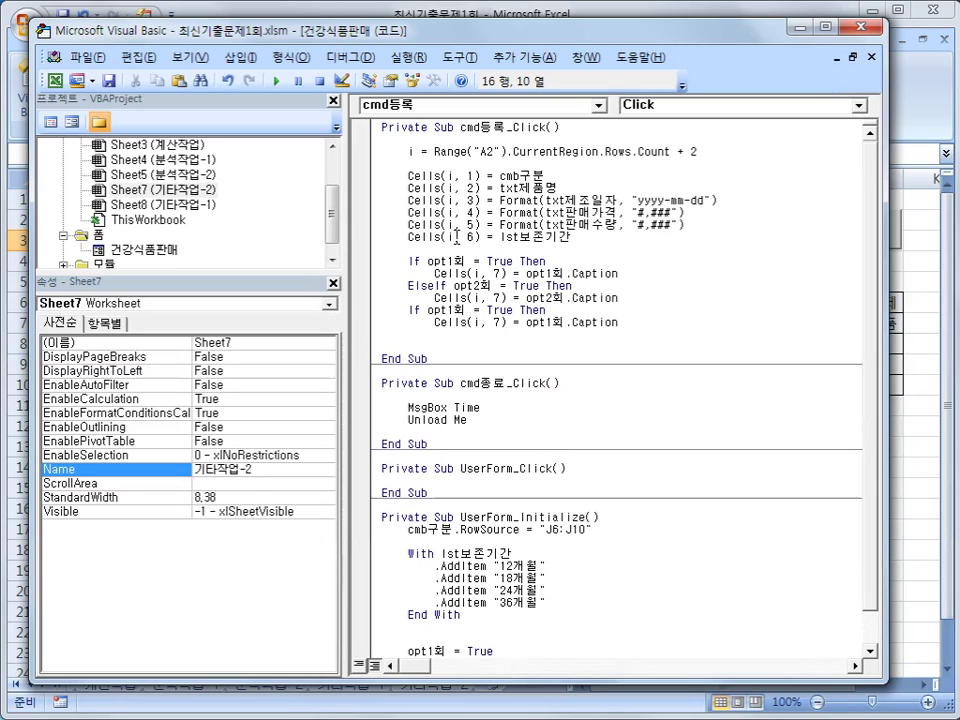
key("Right")
key("Right")
key("BackSpace")
type("3")
- Change the pasted Caption assignment to opt3회.Caption and add a new line below it
key("Down")
key("Right")
key("Right")
key("Right")
key("Right")
key("Right")
key("Right")
key("Right")
key("Right")
key("Right")
key("Right")
key("Right")
key("Right")
key("Right")
key("Right")
key("Right")
key("BackSpace")
type("3")
key("End")
key("Return")
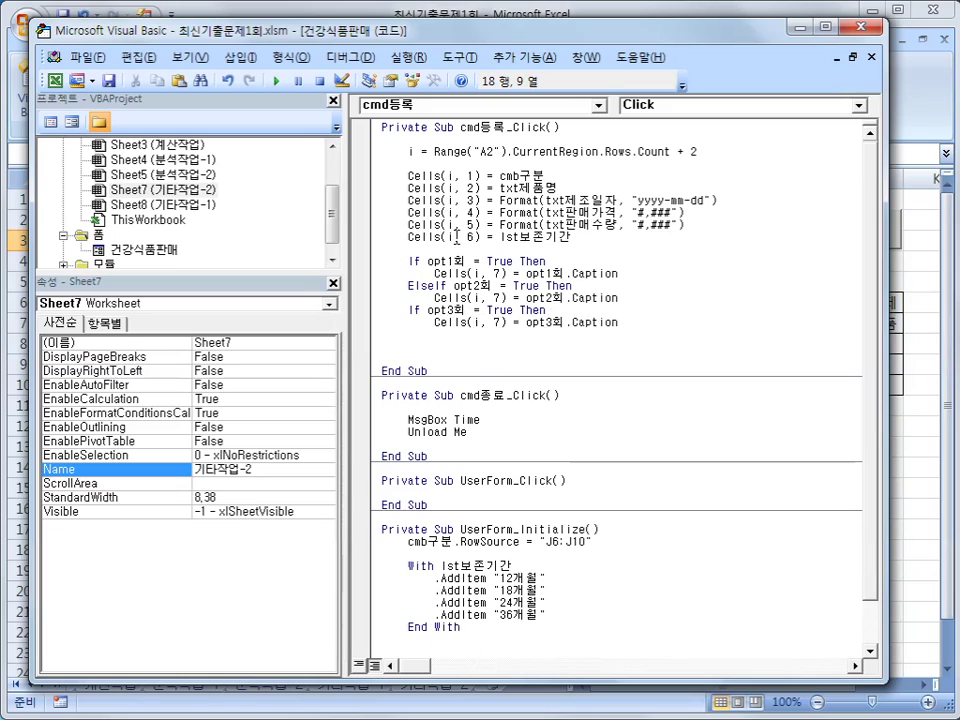
- Turn the opt3회 If line into ElseIf and outdent the empty line below to the If level
key("shift+Tab")
key("Up")
key("Up")
type("else")
key("Down")
key("Down")
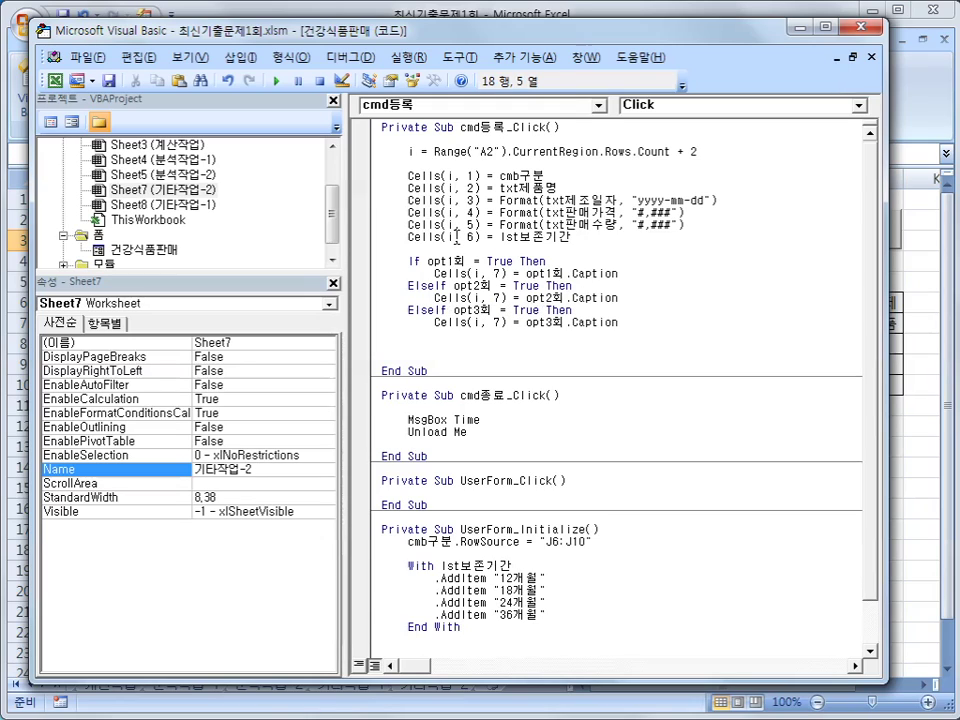
- Add an Else branch that assigns opt무한.Caption to Cells(i, 7)
type("else")
key("Return")
key("Tab")
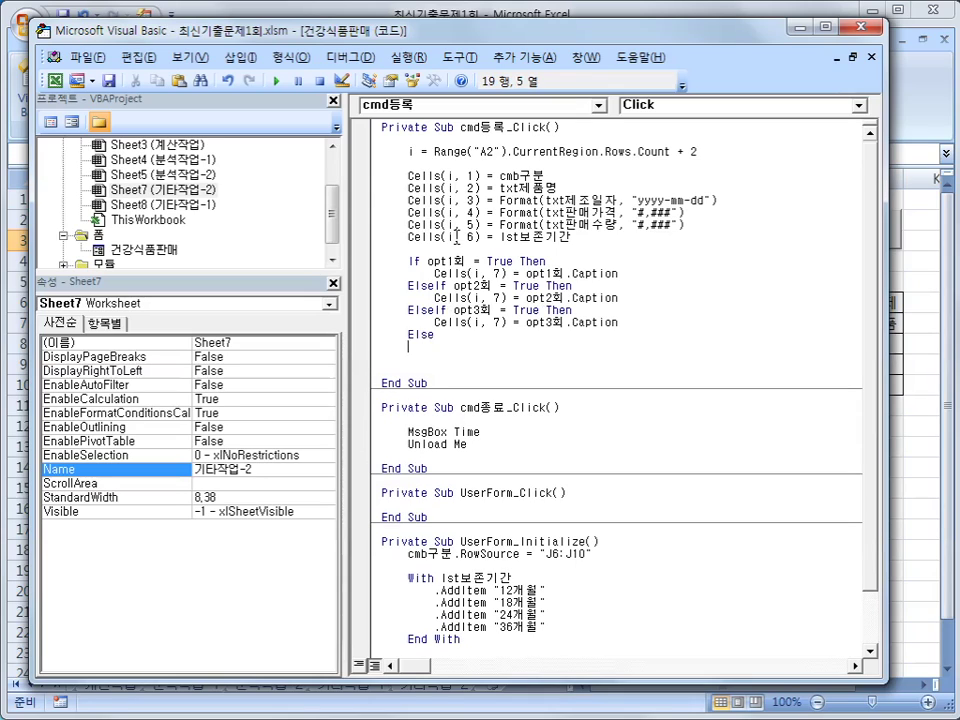
type("ce")
key("BackSpace")
key("BackSpace")
type("cells(i,7) ")
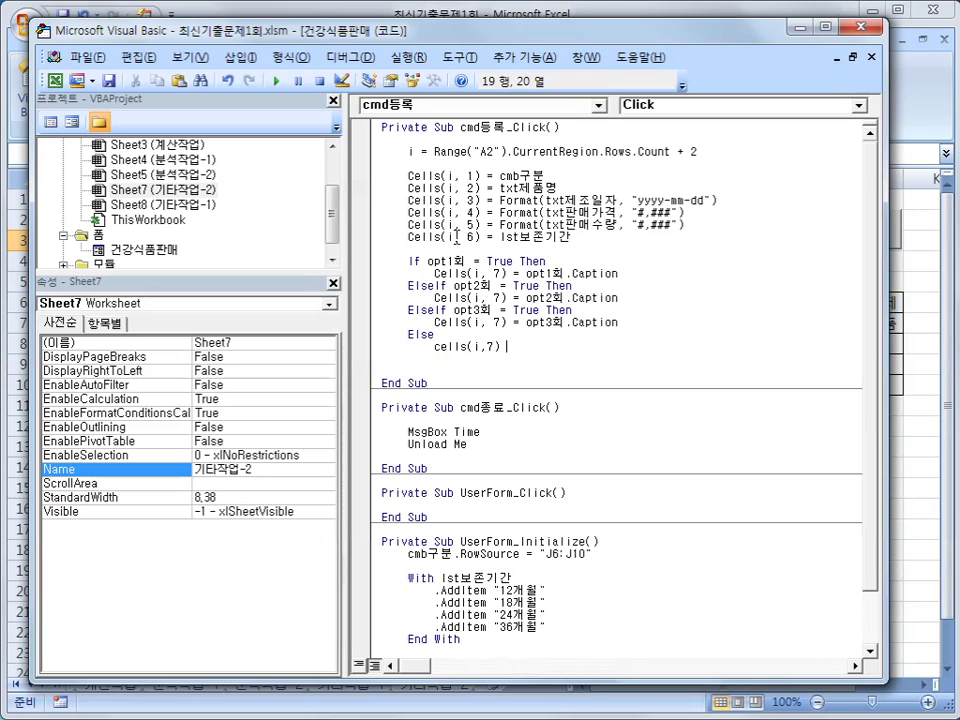
type("= opt무한.")
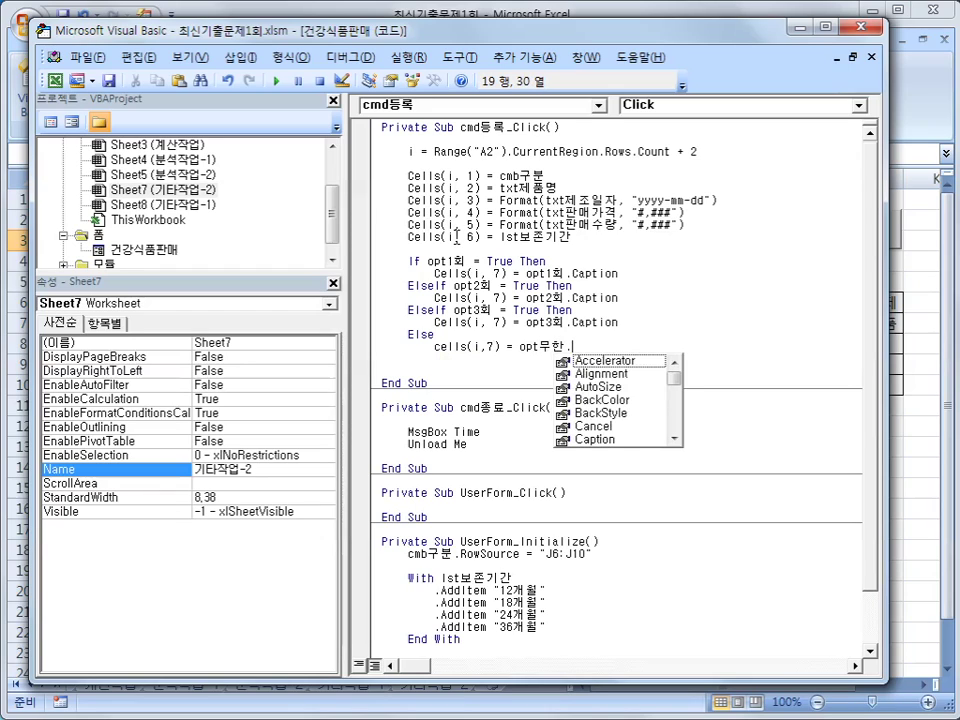
type("caption")
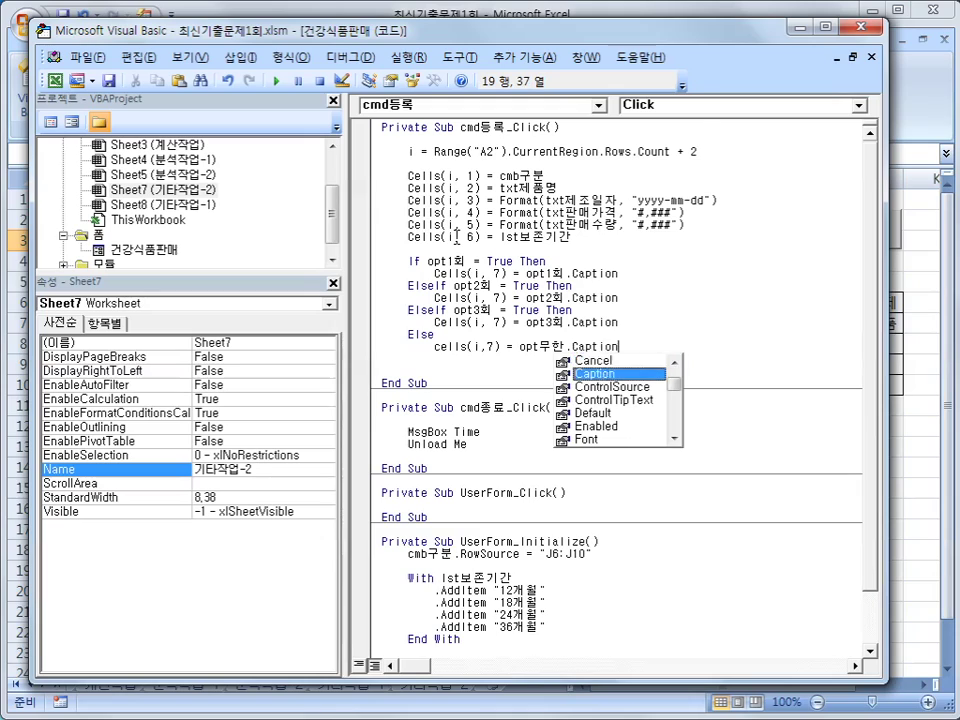
key("Return")
key("BackSpace")
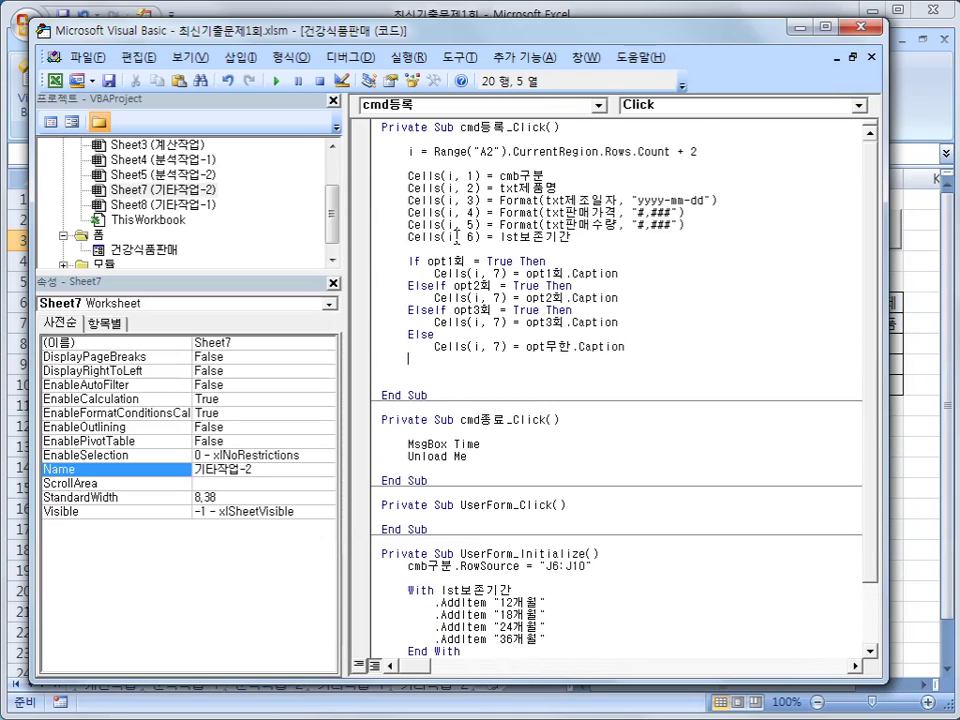
- Close the option block with End If
type("end if")
key("Return")
left_click_drag(566, 273, 527, 273)
left_click(558, 321)
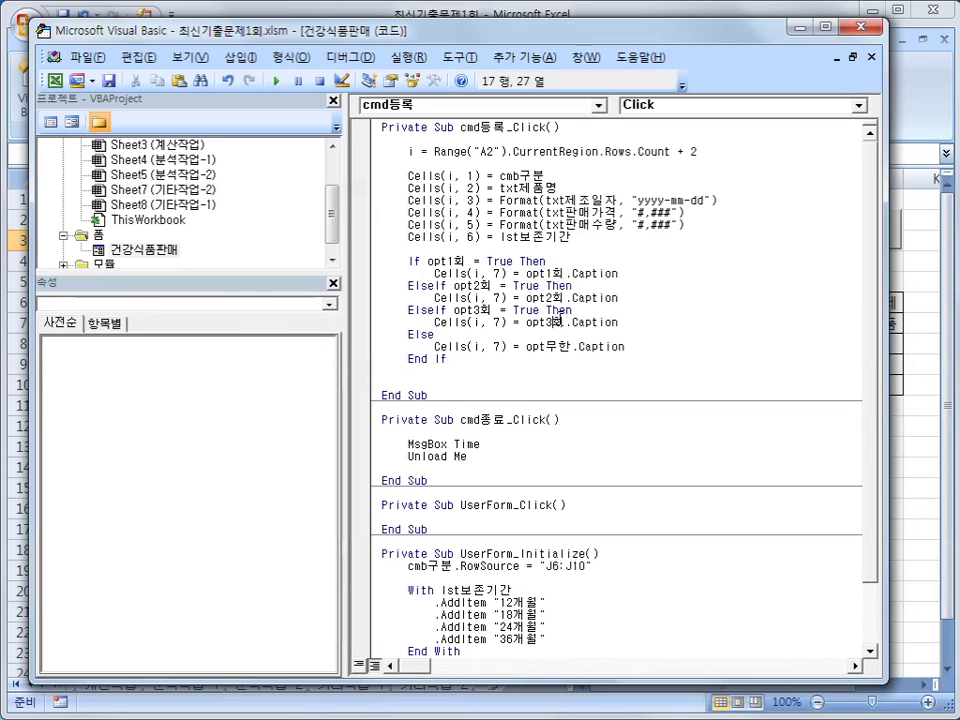
- Open the 건강식품판매 form design and check the name properties of its 구분, 제품명, 제조일자 and 판매가격 controls
double_click(129, 255)
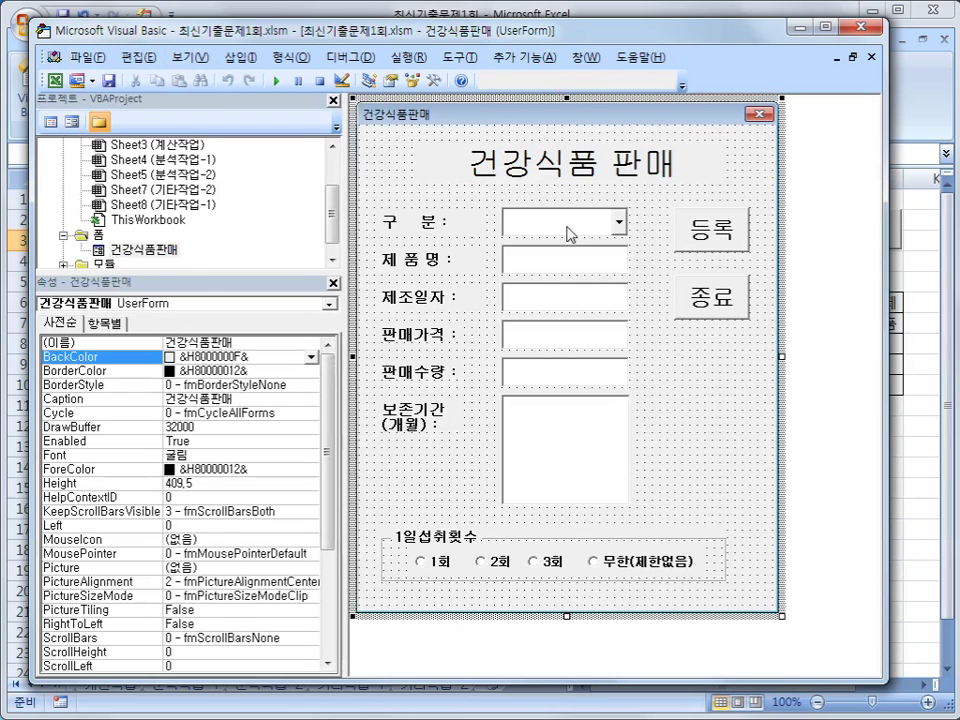
double_click(158, 250)
left_click(563, 235)
left_click(557, 266)
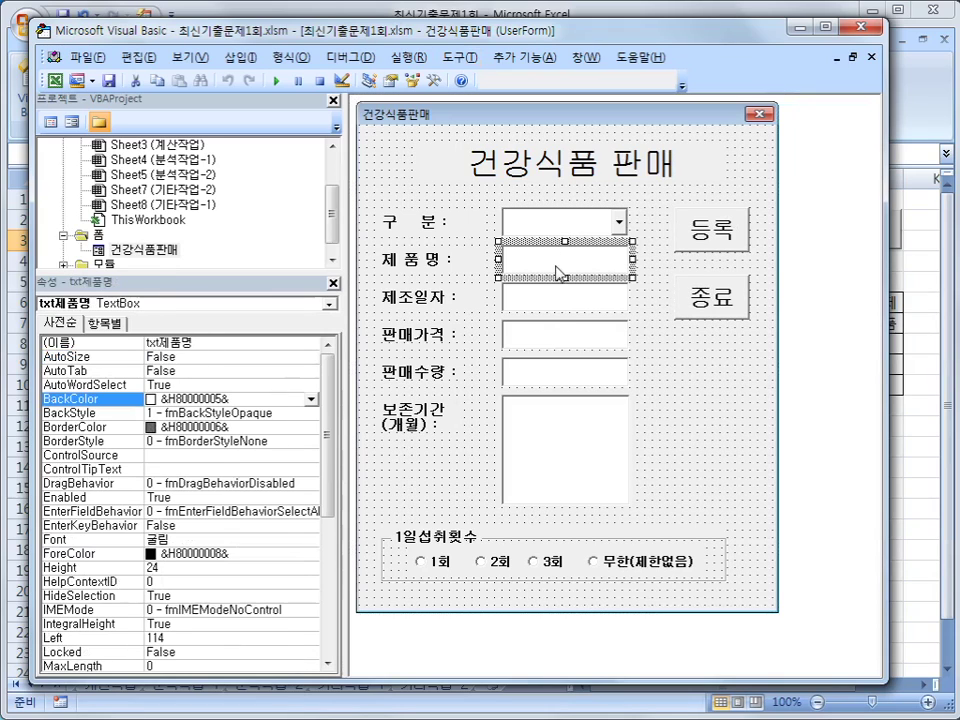
left_click(552, 302)
left_click(552, 342)
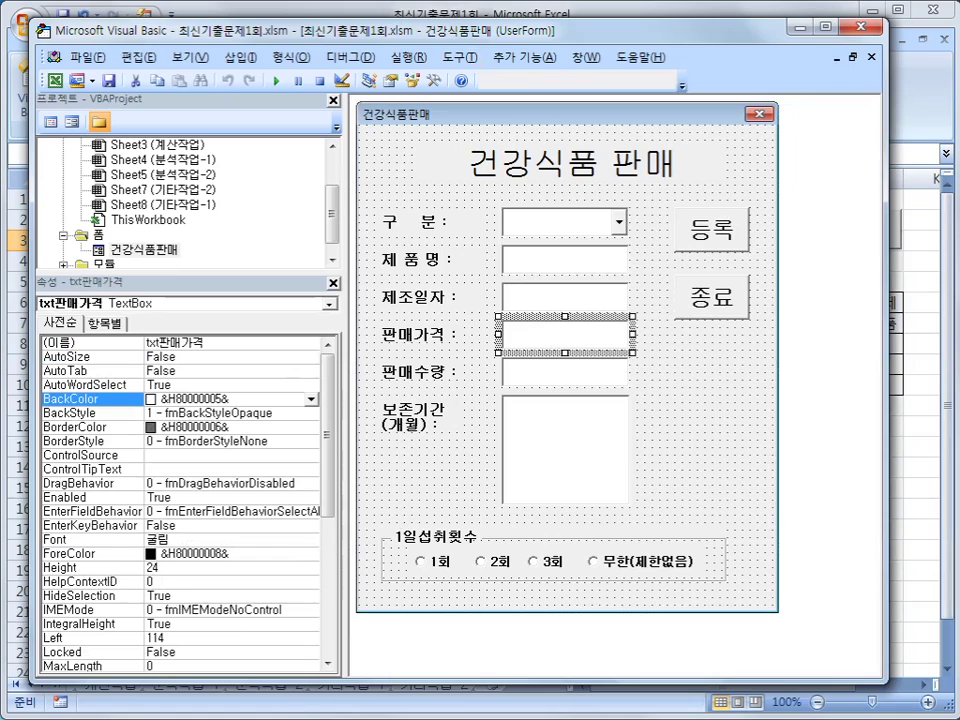
mouse_move(650, 370)
left_mouse_down()
mouse_move(483, 340)
mouse_move(645, 322)
mouse_move(643, 368)
left_mouse_up()
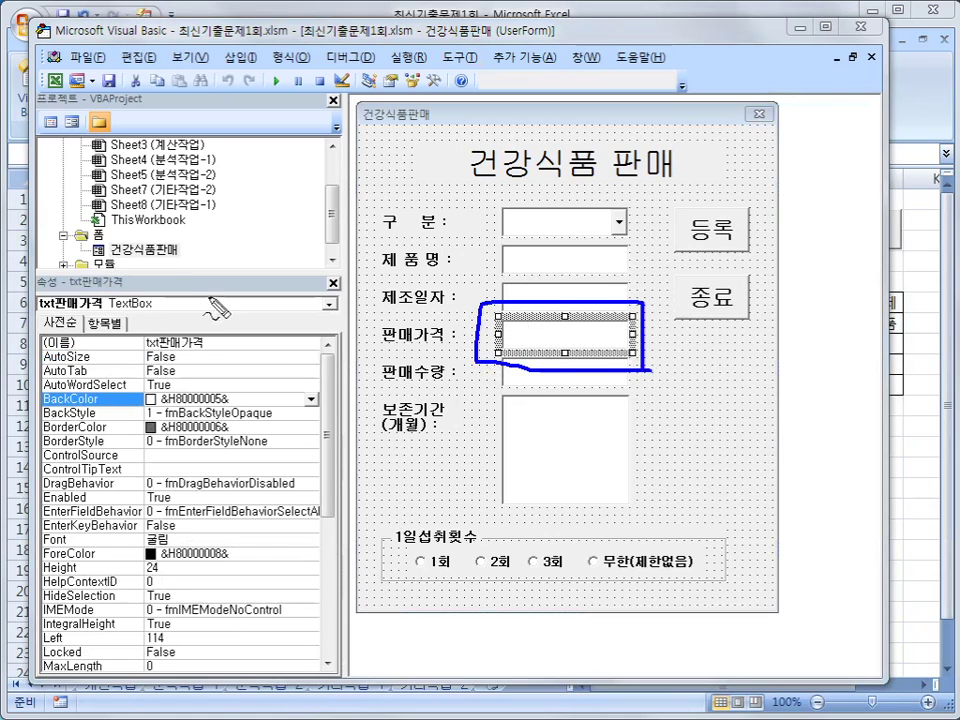
mouse_move(142, 326)
left_mouse_down()
mouse_move(132, 345)
mouse_move(214, 356)
mouse_move(126, 331)
left_mouse_up()
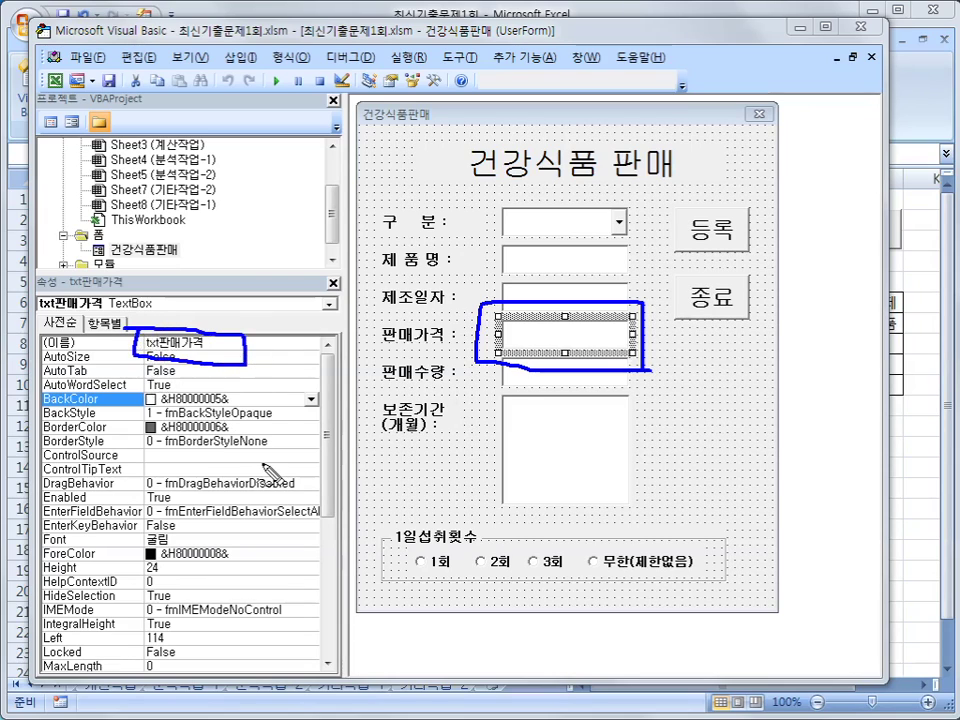
left_click_drag(57, 333, 70, 336)
mouse_move(537, 208)
left_mouse_down()
mouse_move(565, 208)
mouse_move(572, 240)
mouse_move(560, 290)
mouse_move(580, 286)
left_mouse_up()
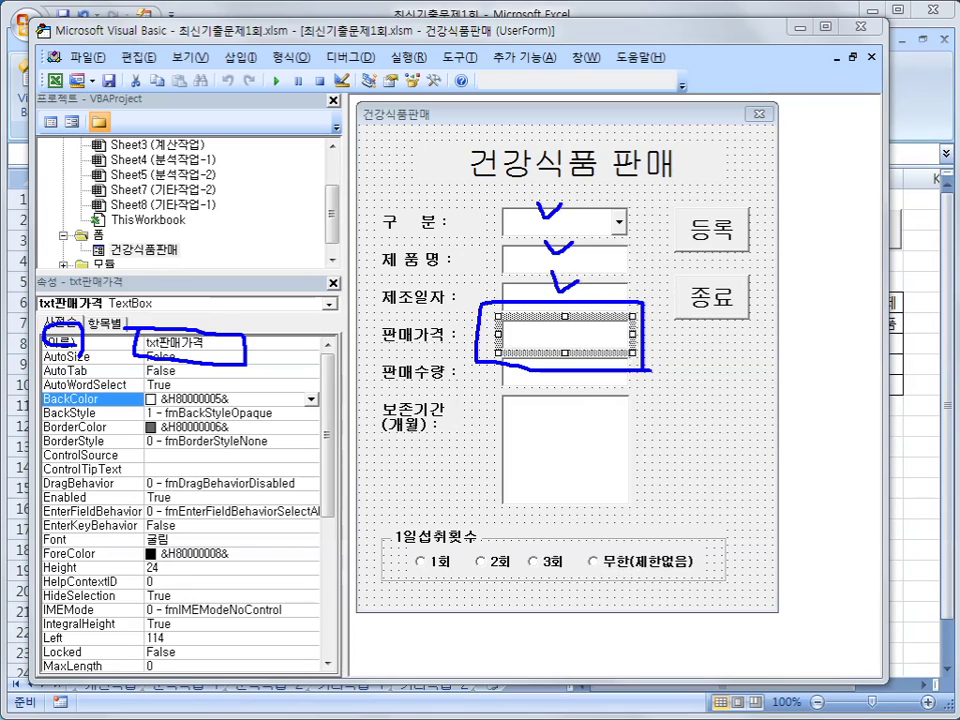
key("Escape")
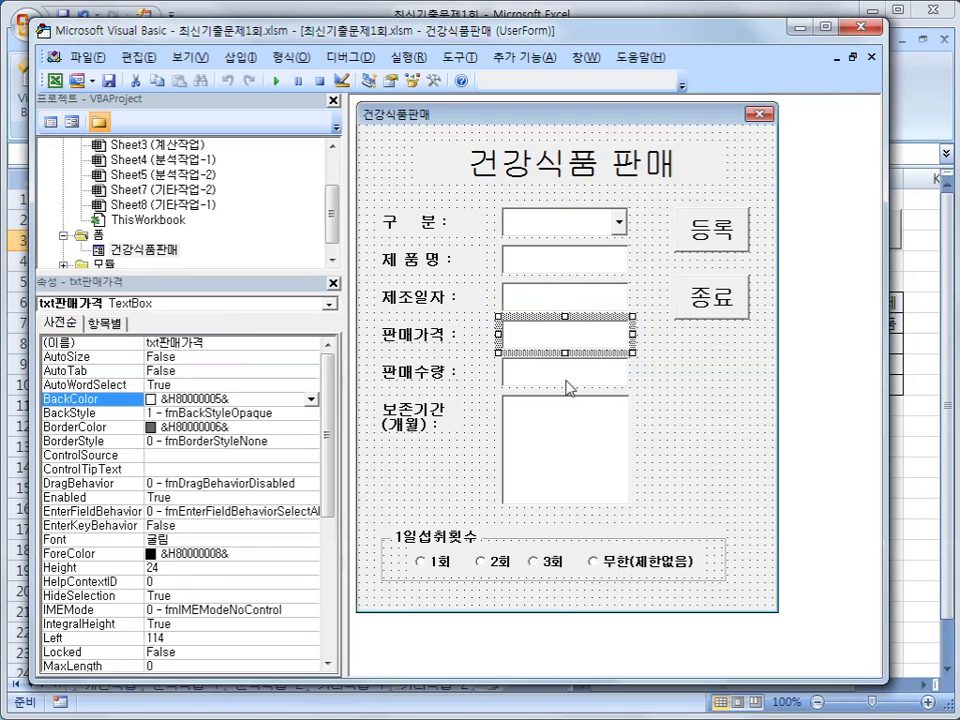
- Return to the form's code and review the cmd등록_Click procedure
left_click(50, 121)
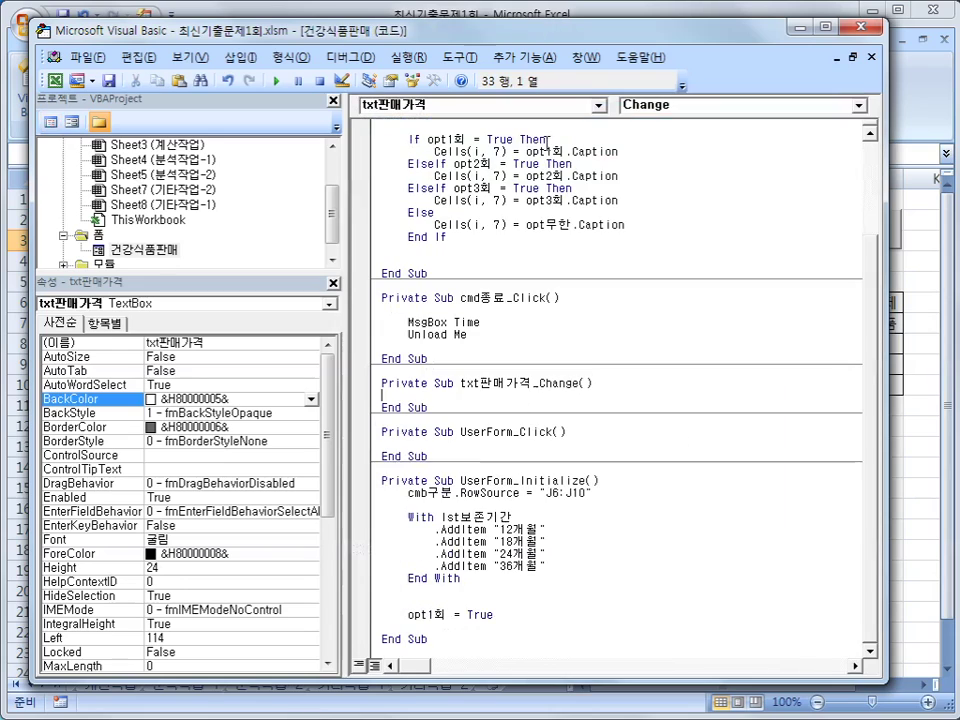
scroll(698, 477, "up", 2)
scroll(688, 425, "up", 1)
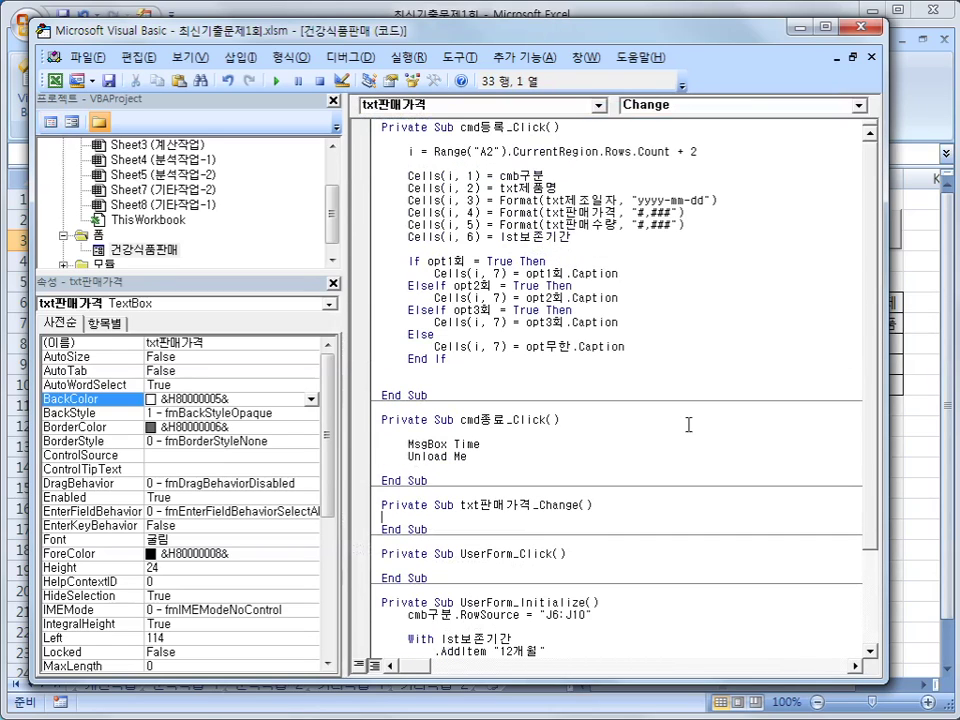
left_click(675, 347)
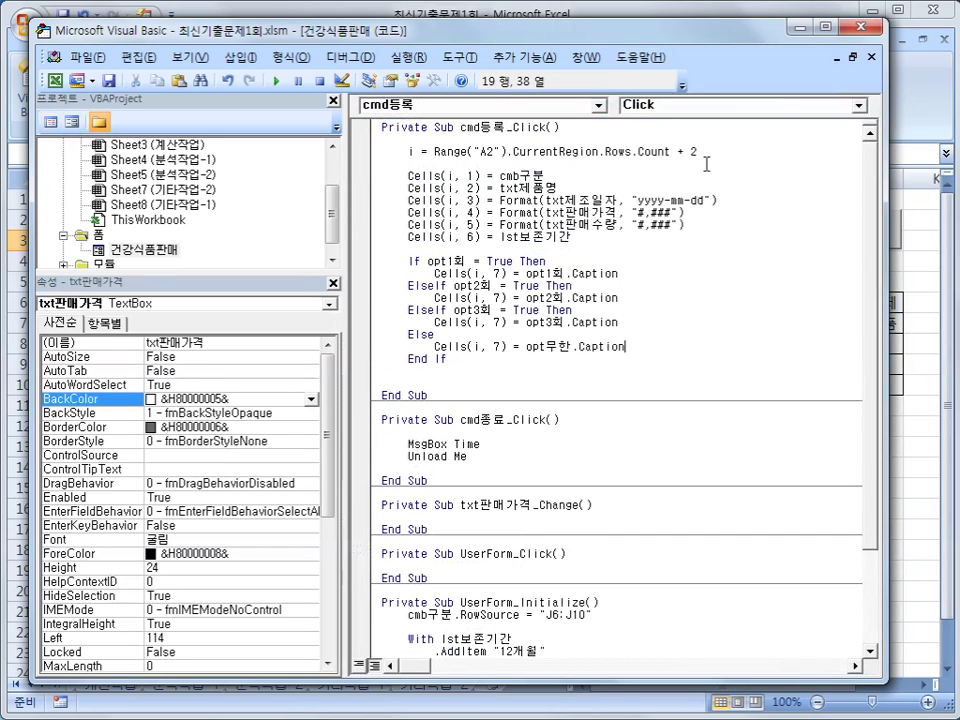
- Switch to Excel, open the 판매등록 form and enter 구분 건강보조제, 제품명 풀무원, 제조일자 2017-4-1 and 판매가격 15000
left_click(658, 14)
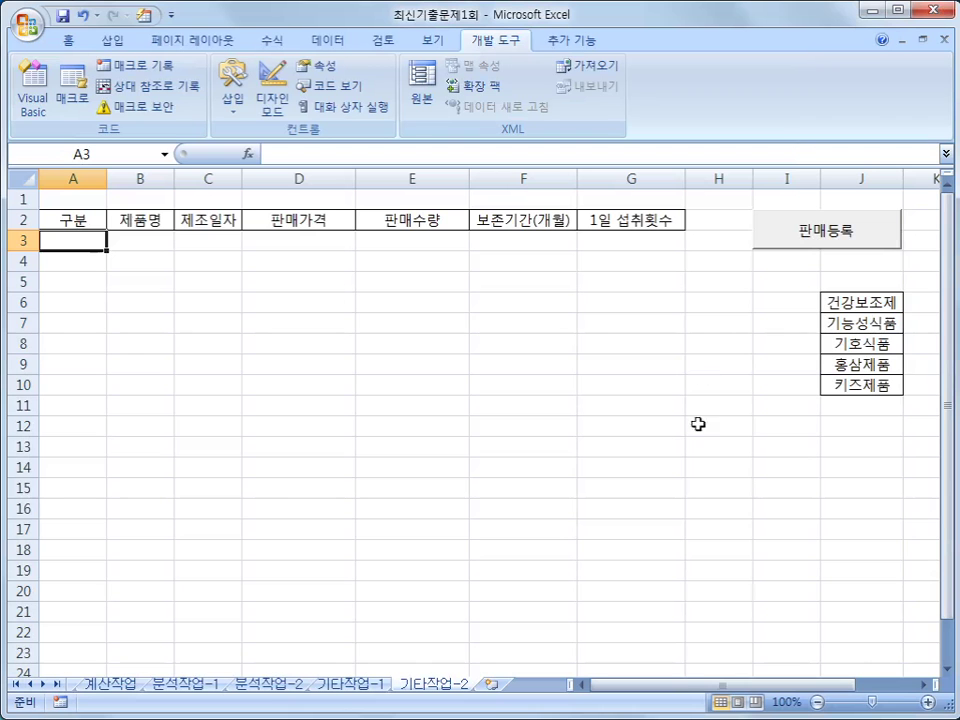
left_click(799, 243)
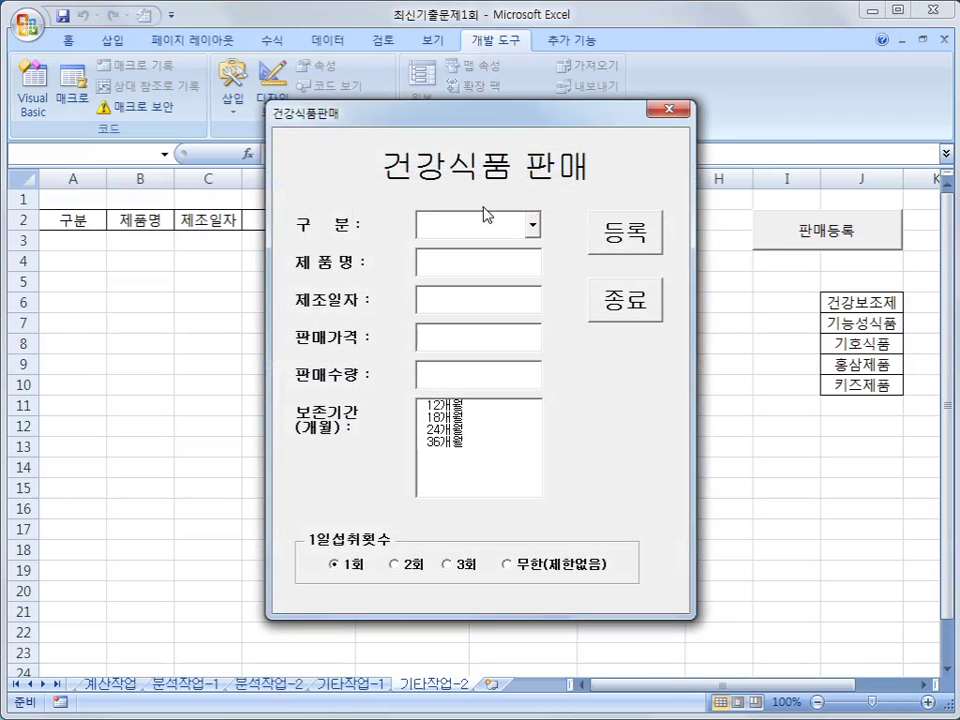
left_click(532, 224)
left_click(516, 253)
left_click(494, 267)
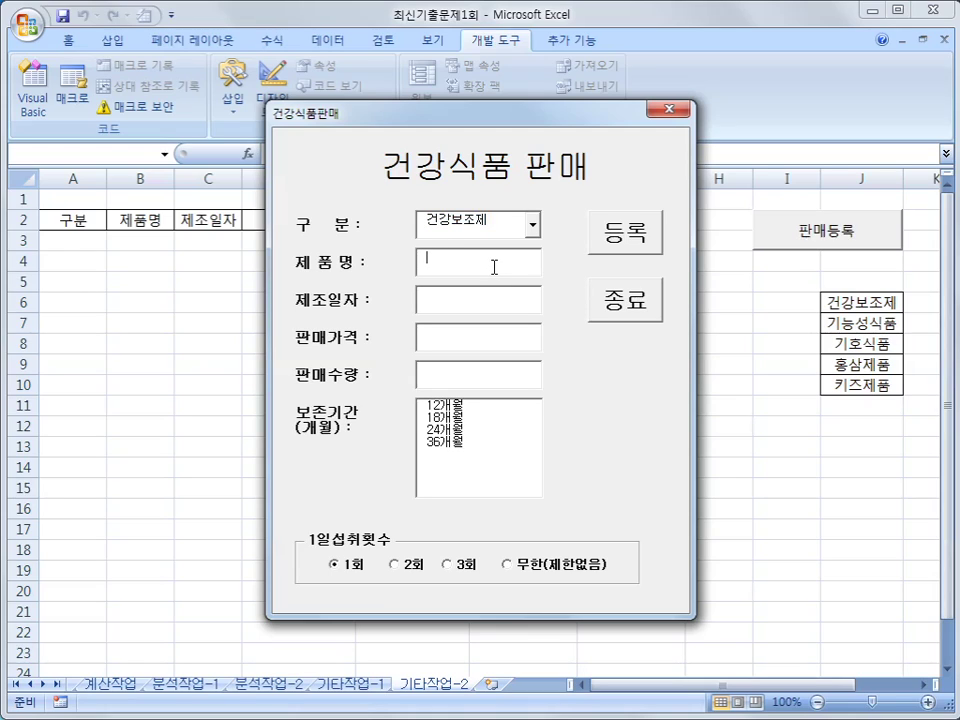
type("풀무원")
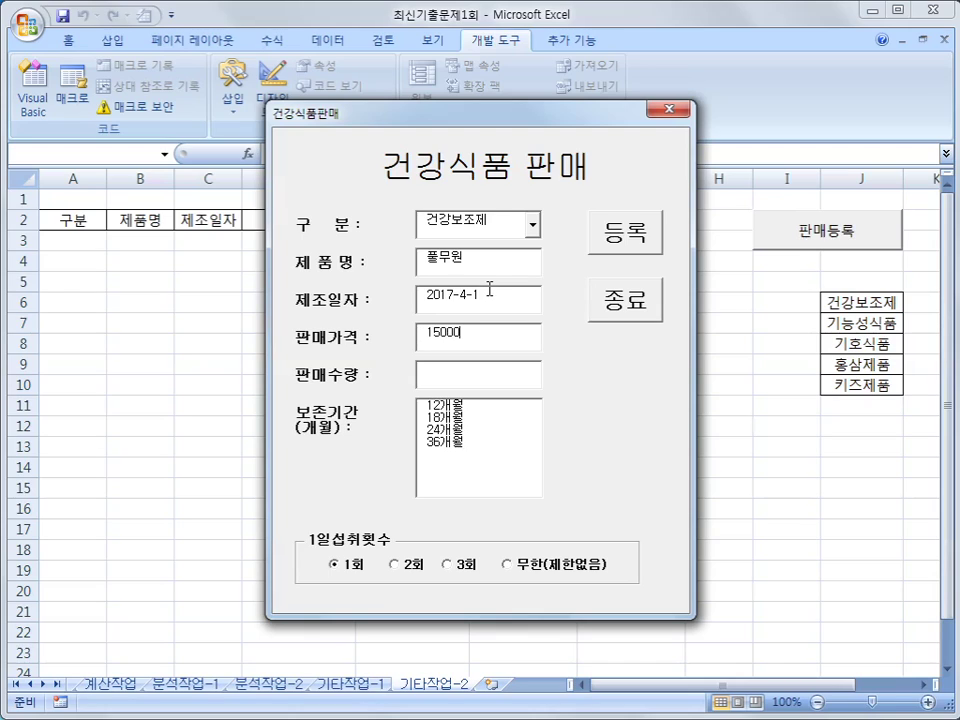
- Set 판매수량 to 100, 보존기간 to 12개월 and 1일섭취횟수 to 2회
left_click(481, 374)
left_click(466, 407)
left_click(395, 564)
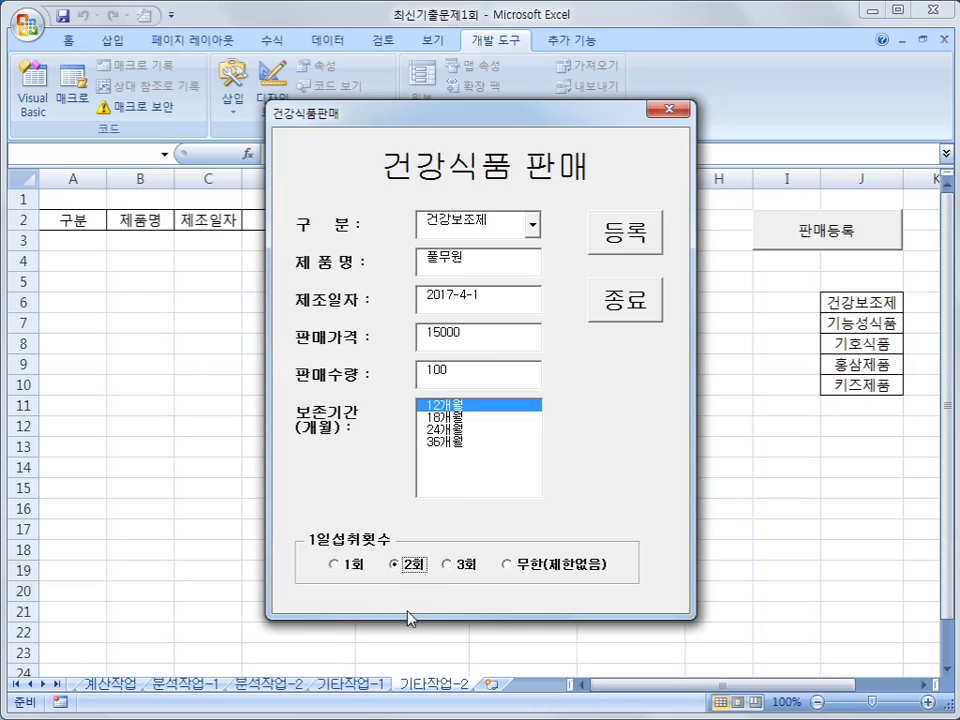
- Move the form away from the table, register the entry with 등록 and end the form with 종료
left_click_drag(497, 111, 693, 141)
left_click(824, 279)
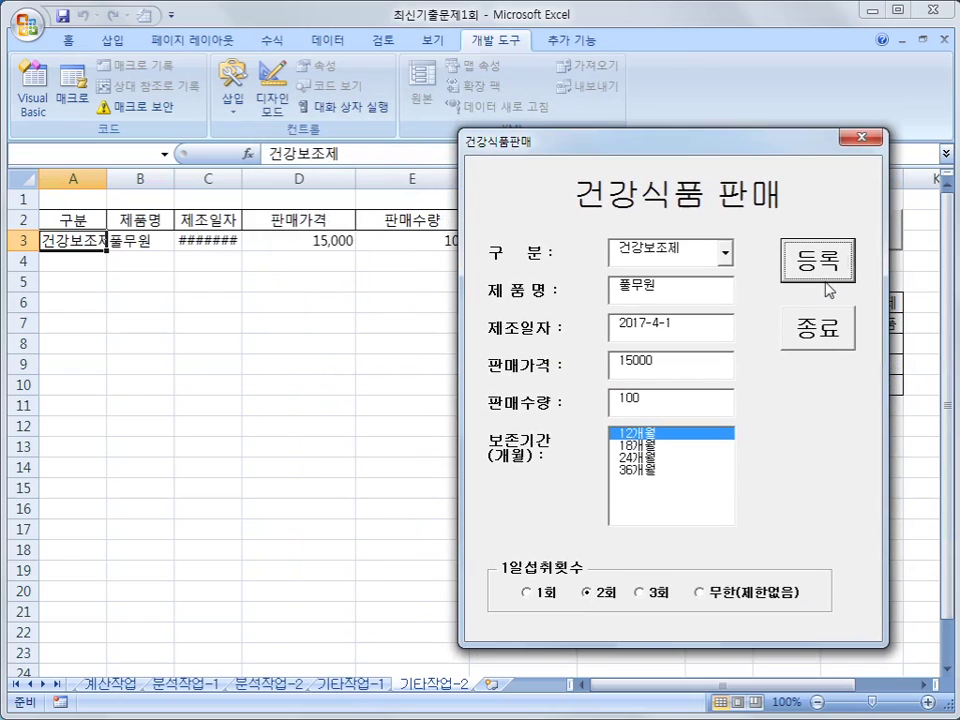
left_click(805, 335)
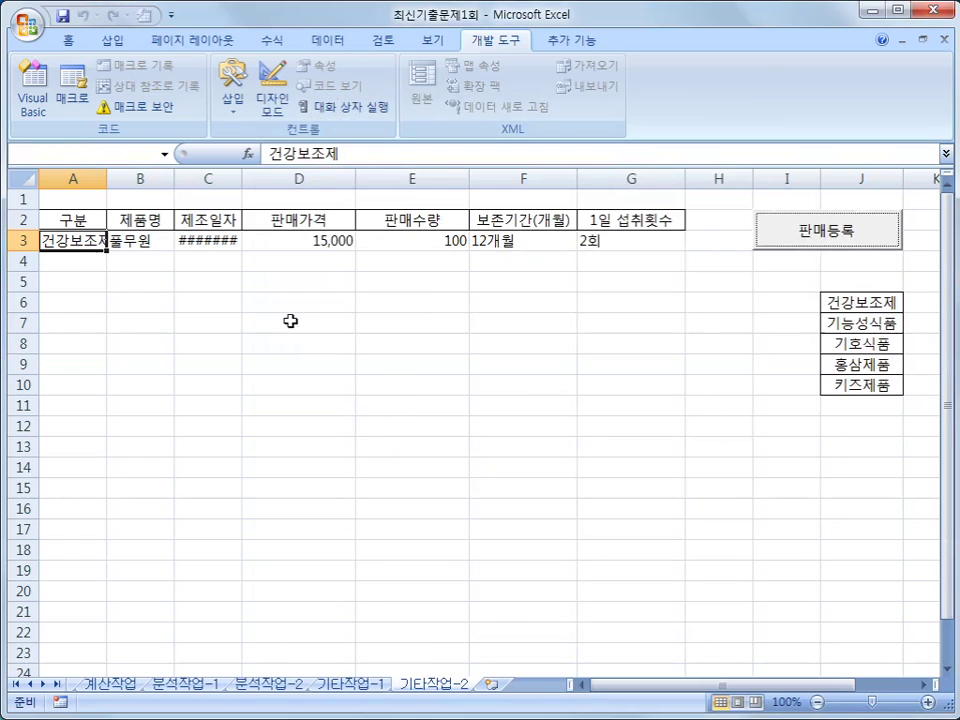
- Auto-fit the widths of the 제조일자 and 구분 columns to their contents
left_click(289, 320)
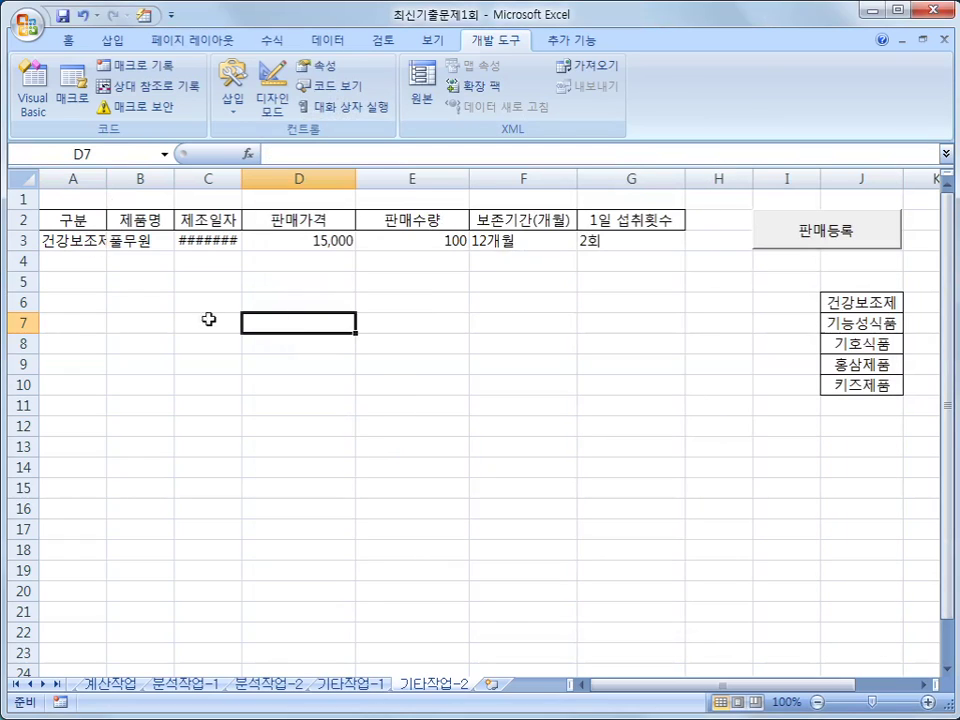
double_click(241, 178)
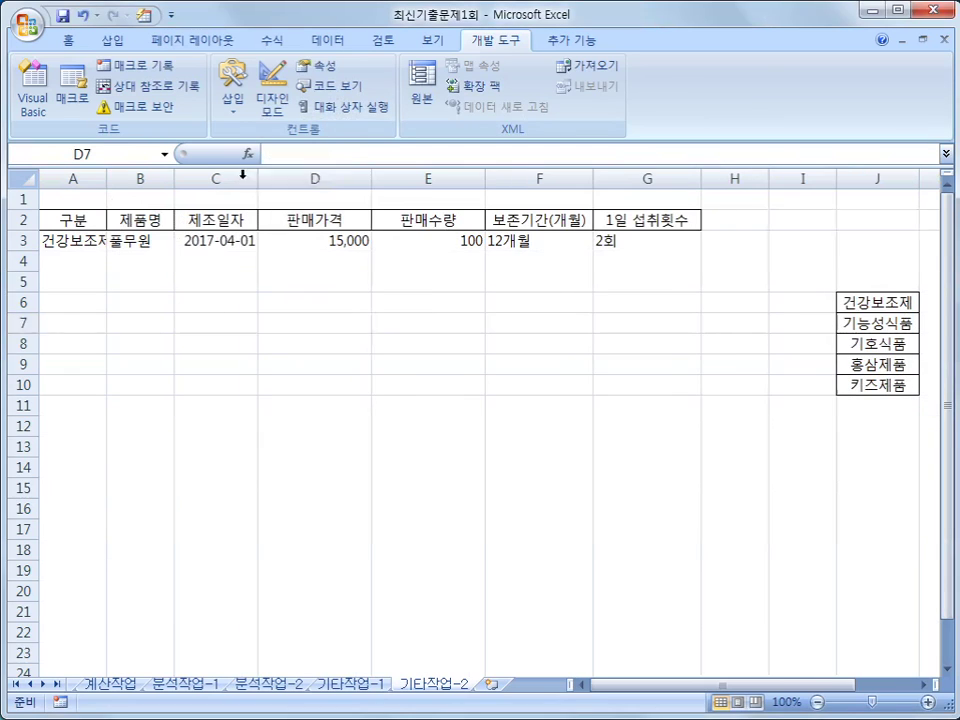
double_click(106, 178)
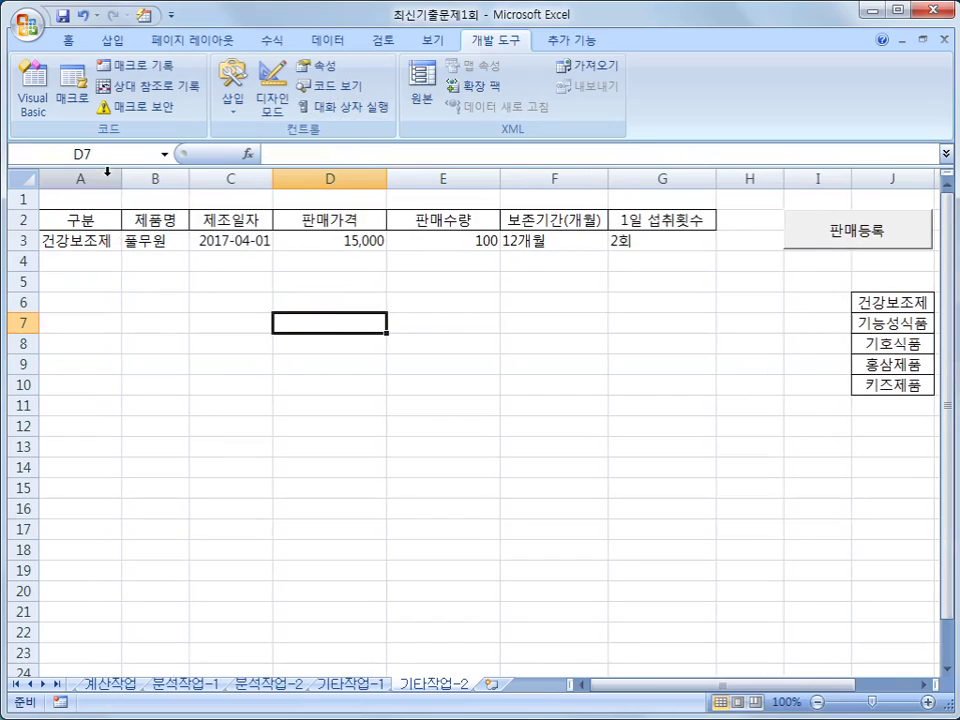